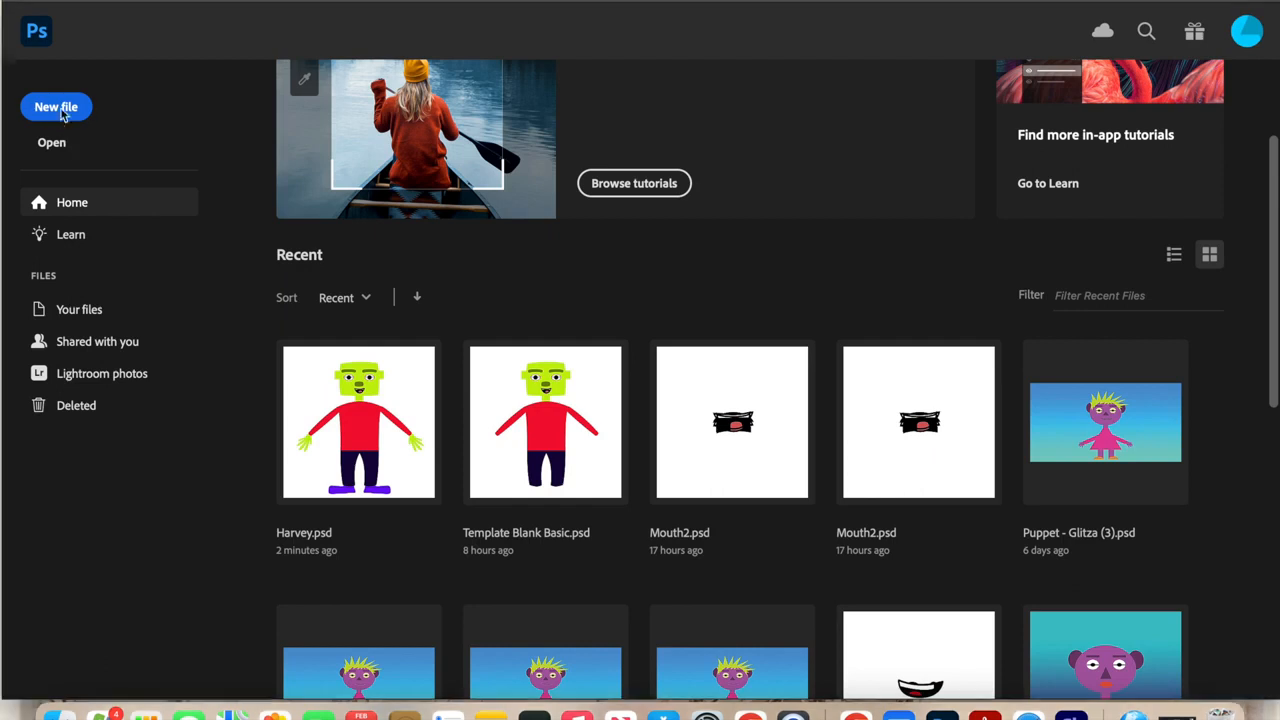
Start a new document named Clifford with a size of 3000 by 3000 pixels
{"action": "left_click", "coordinate": [58, 110]}
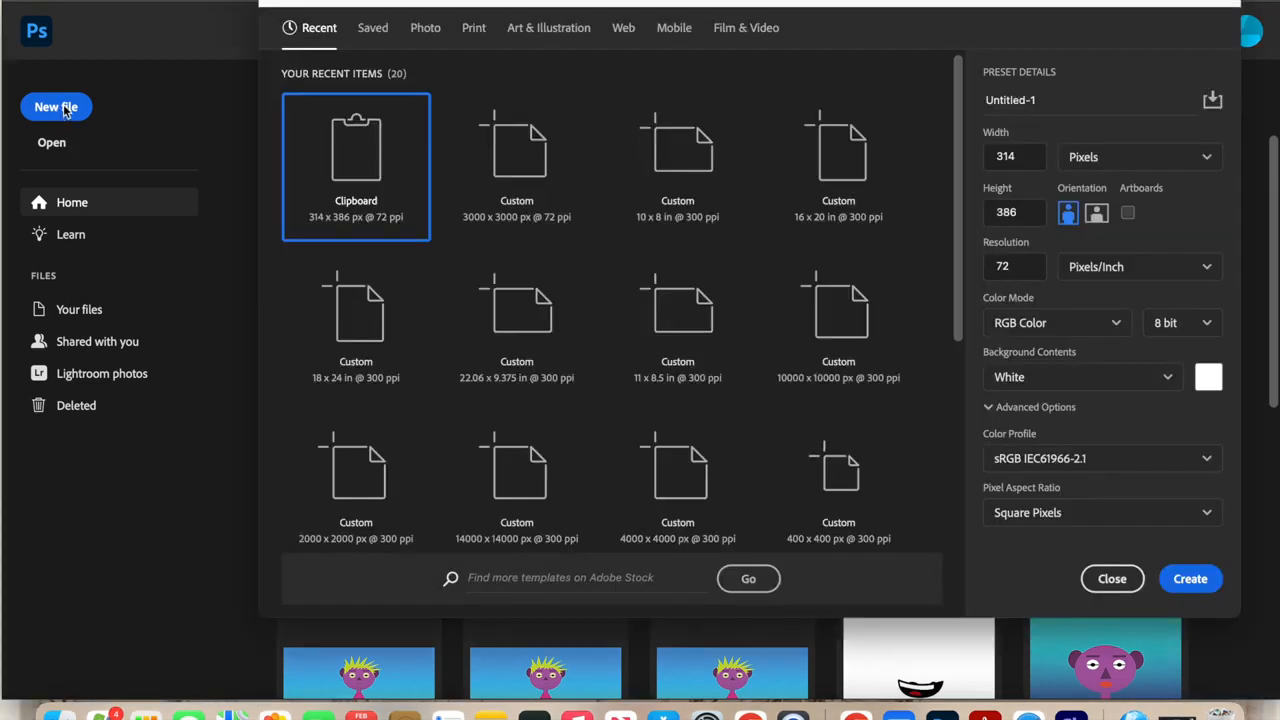
{"action": "left_click", "coordinate": [1064, 98]}
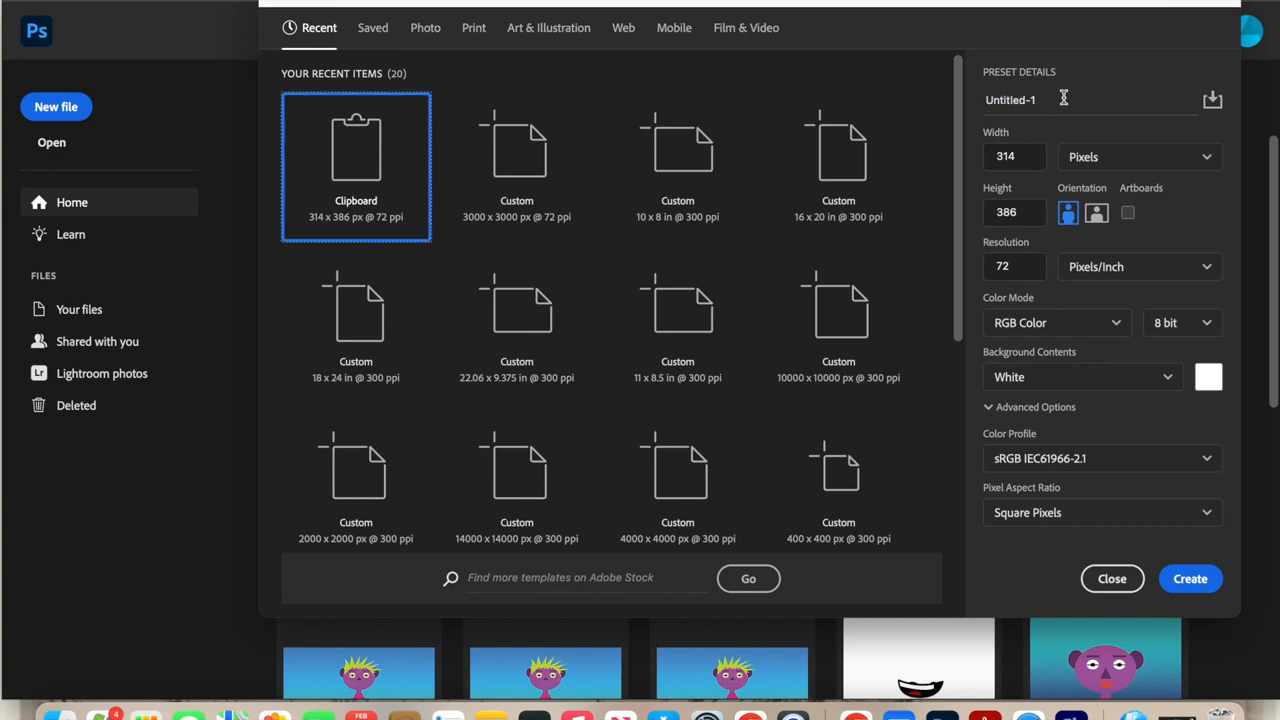
{"action": "left_click", "coordinate": [1064, 98]}
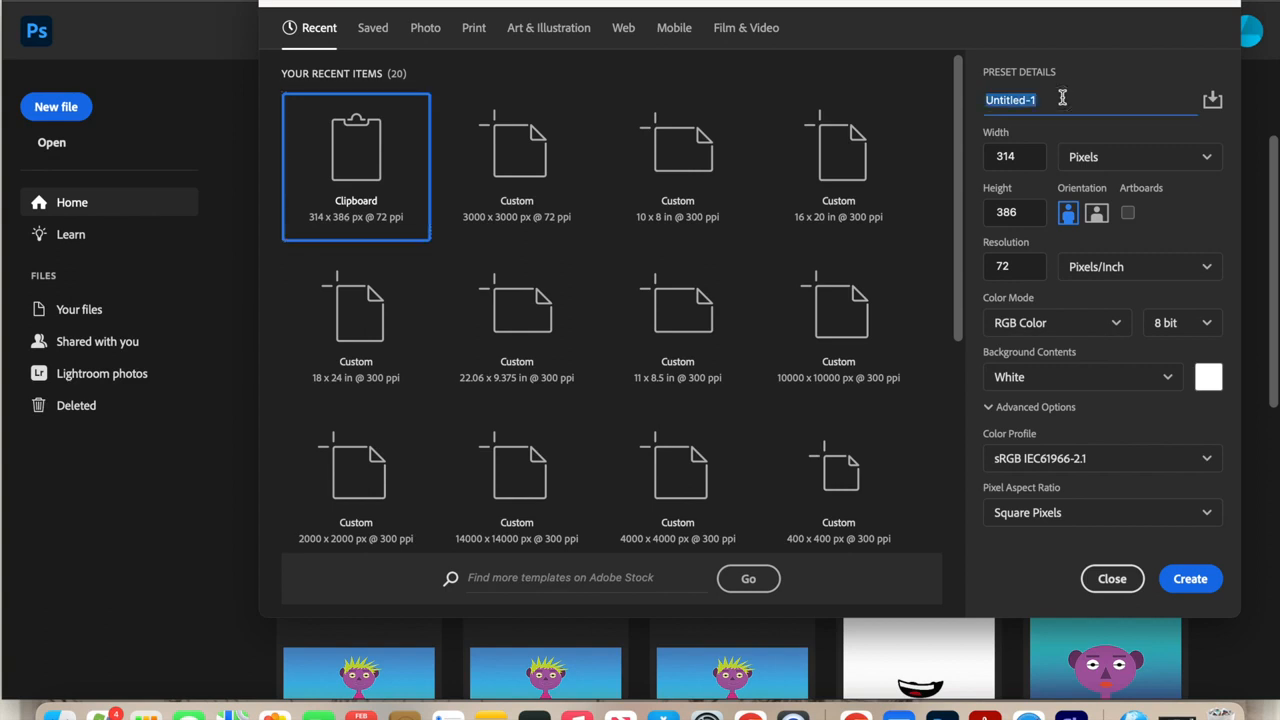
{"action": "type", "text": "Clifford"}
{"action": "left_click", "coordinate": [1146, 158]}
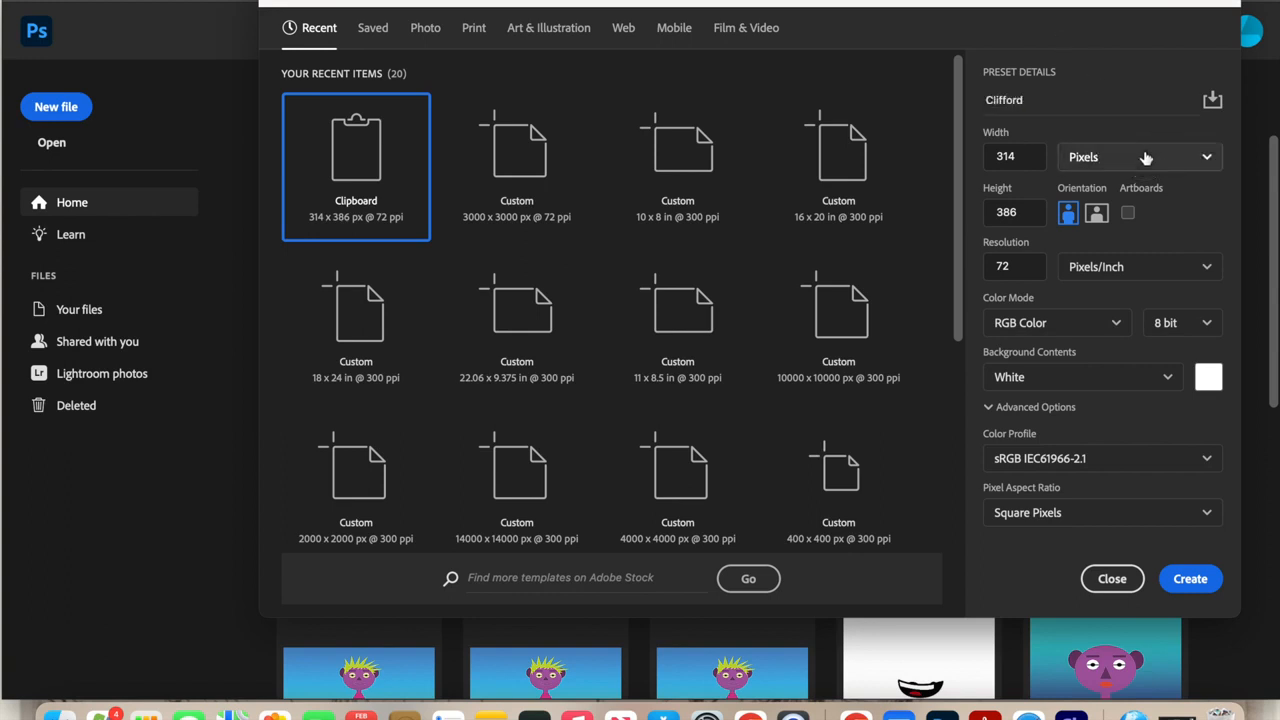
{"action": "left_click", "coordinate": [1024, 156]}
{"action": "type", "text": "3000"}
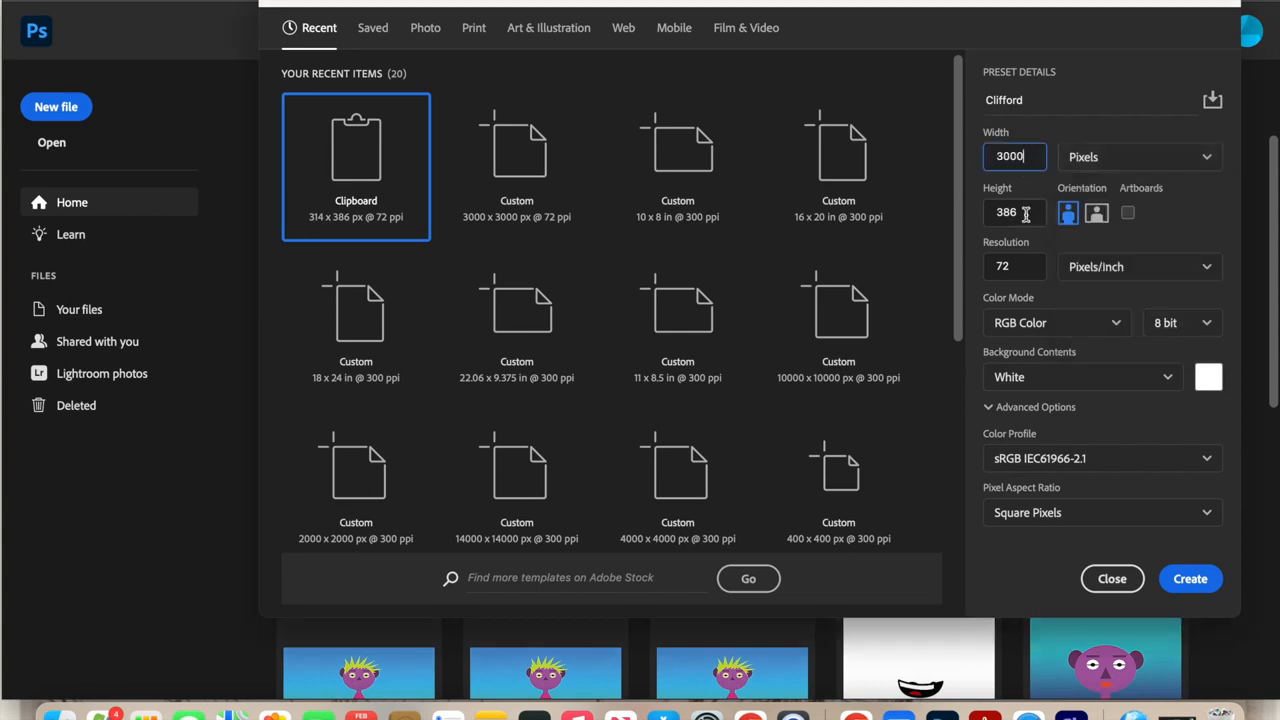
{"action": "left_click", "coordinate": [1025, 213]}
{"action": "type", "text": "3000"}
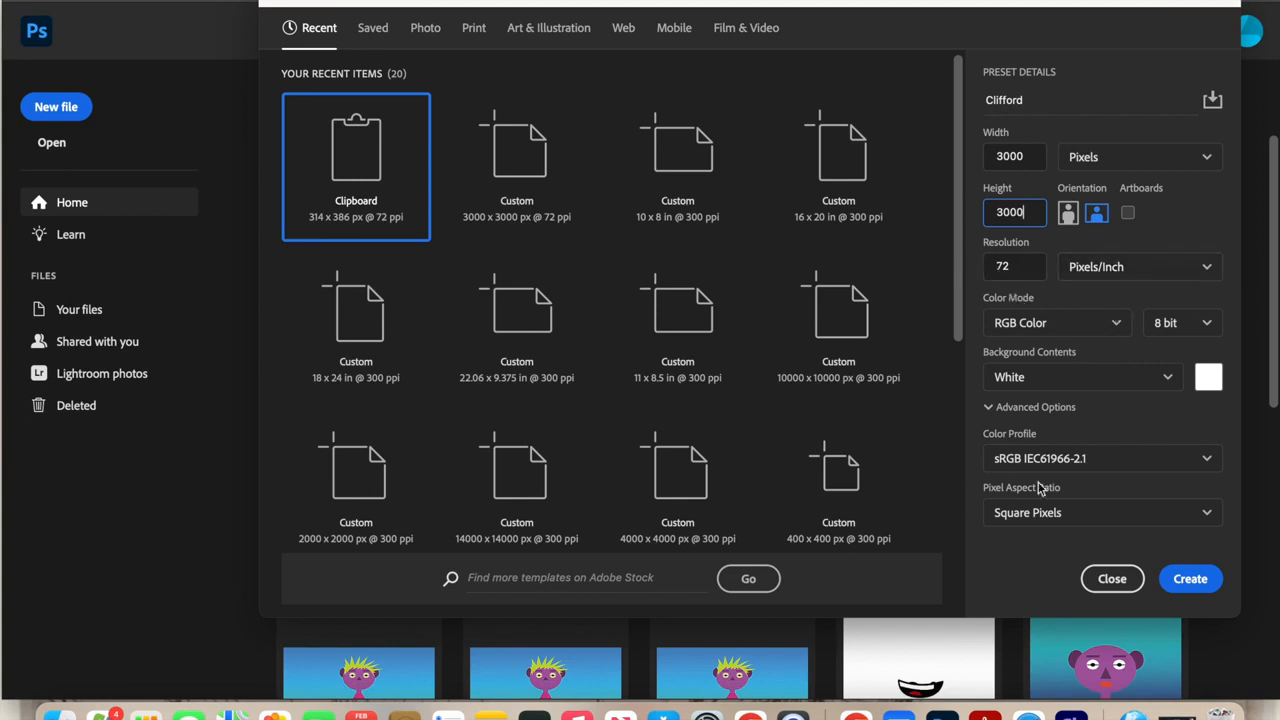
Set the new document's background contents to Transparent and create it
{"action": "left_click", "coordinate": [1168, 380]}
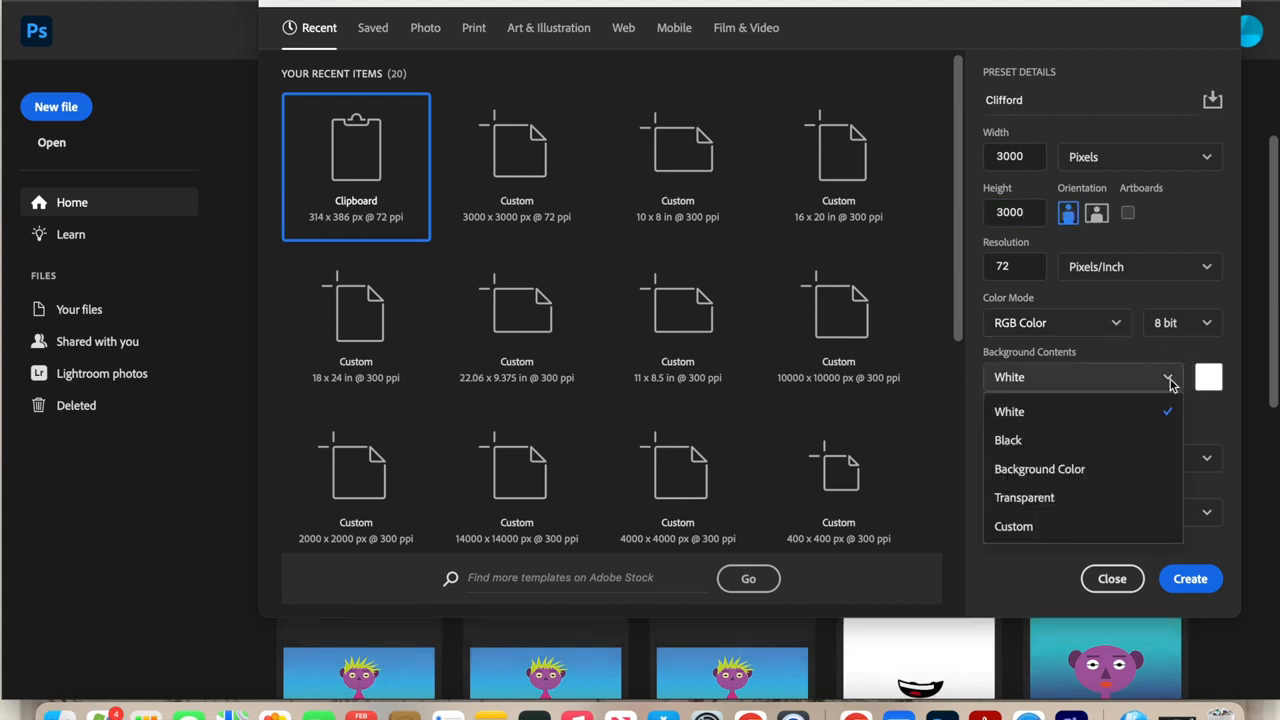
{"action": "left_click", "coordinate": [1114, 497]}
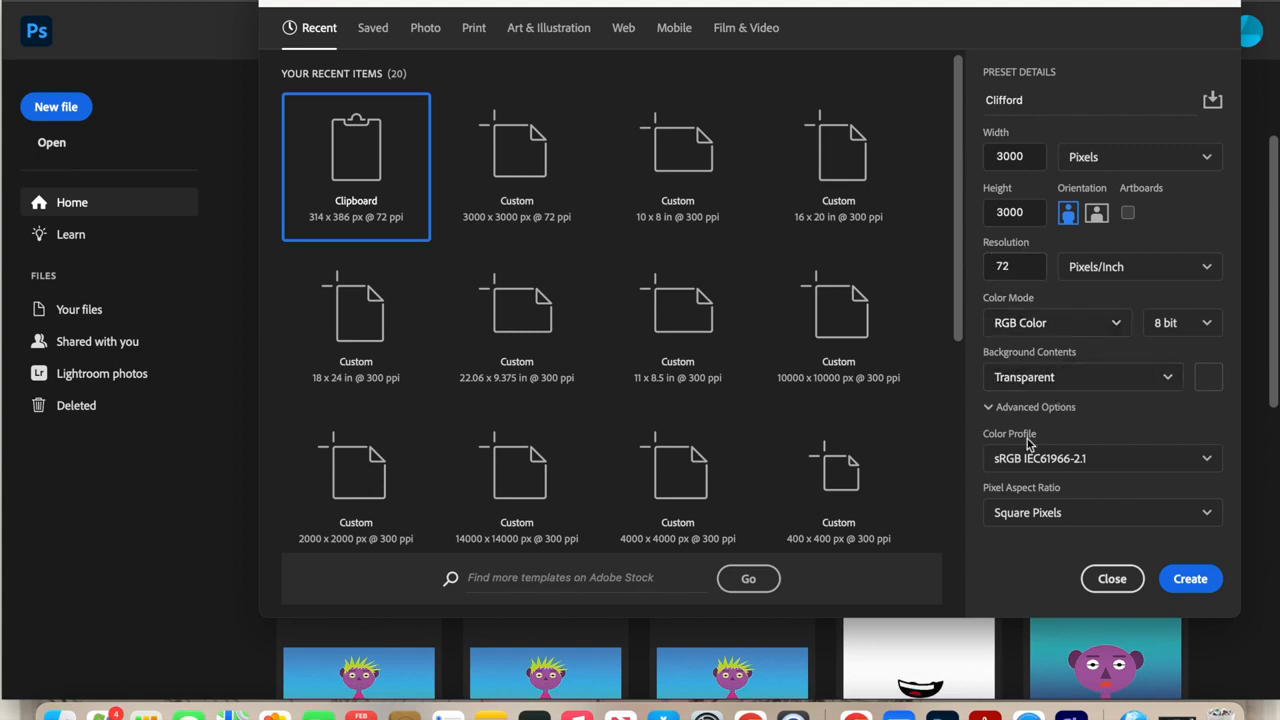
{"action": "left_click", "coordinate": [1197, 584]}
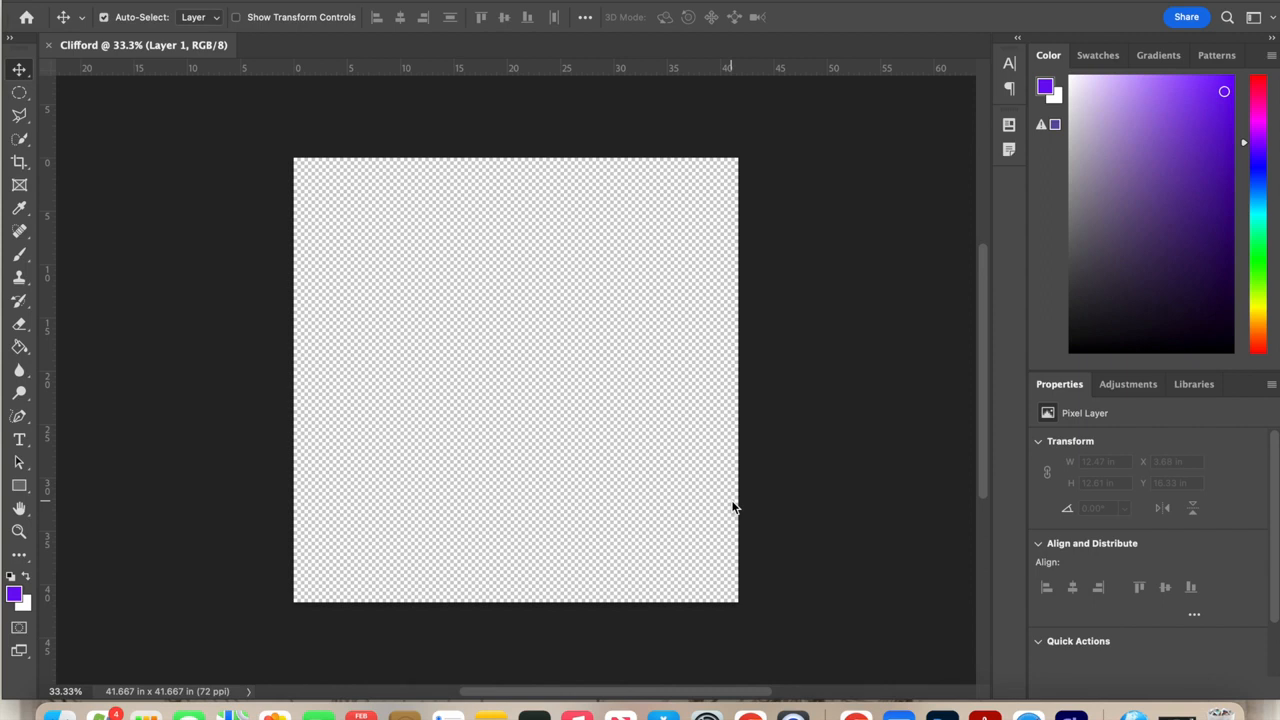
Create a new layer group named "+Character - Clifford"
{"action": "left_click", "coordinate": [265, 2]}
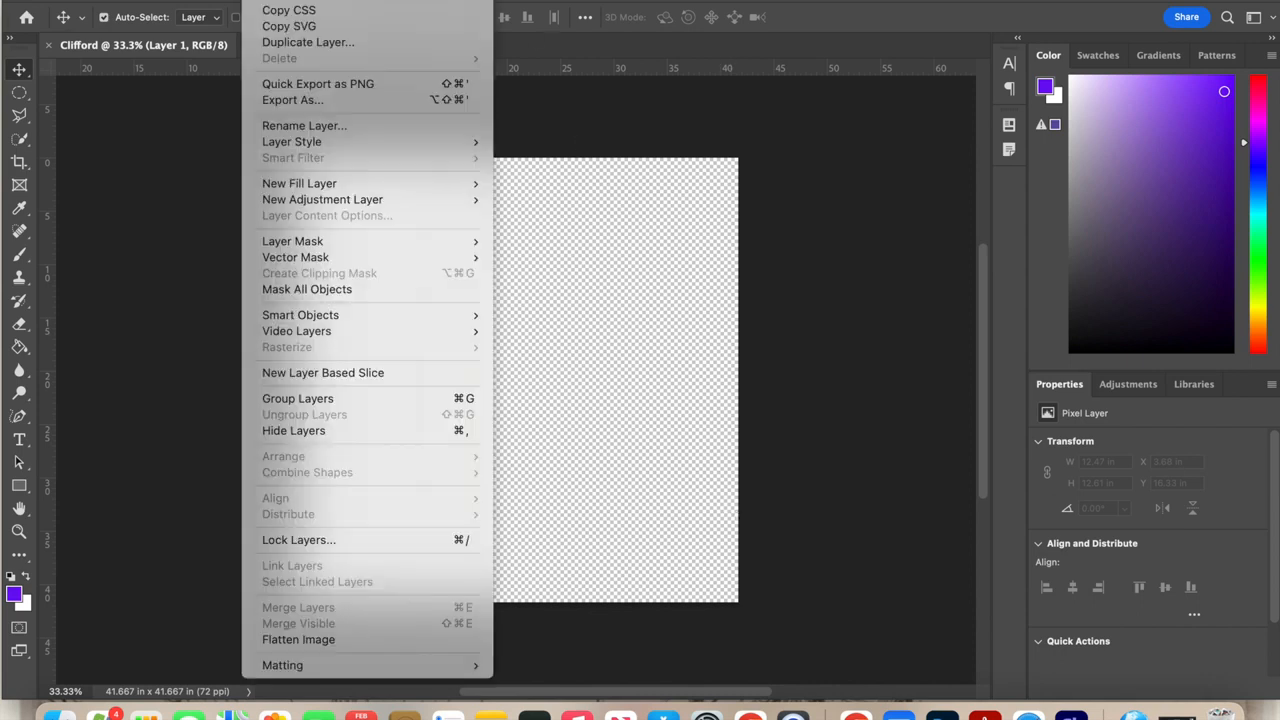
{"action": "mouse_move", "coordinate": [272, 2]}
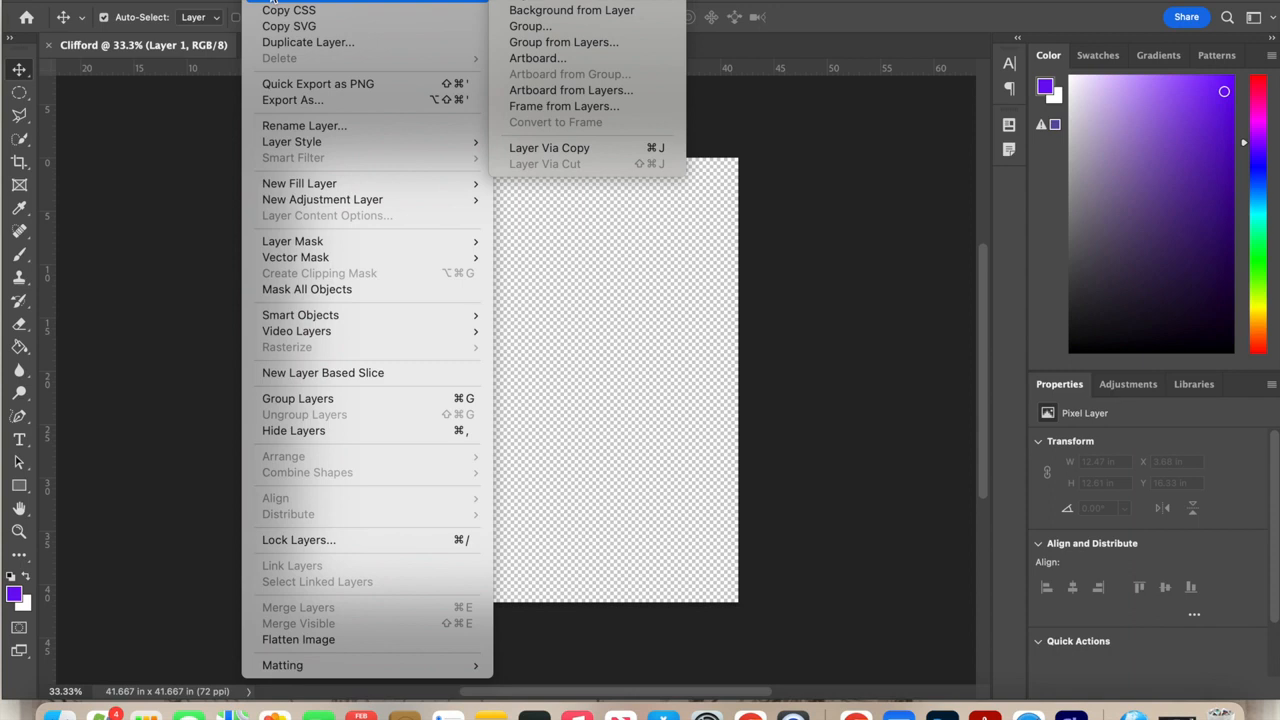
{"action": "left_click", "coordinate": [546, 27]}
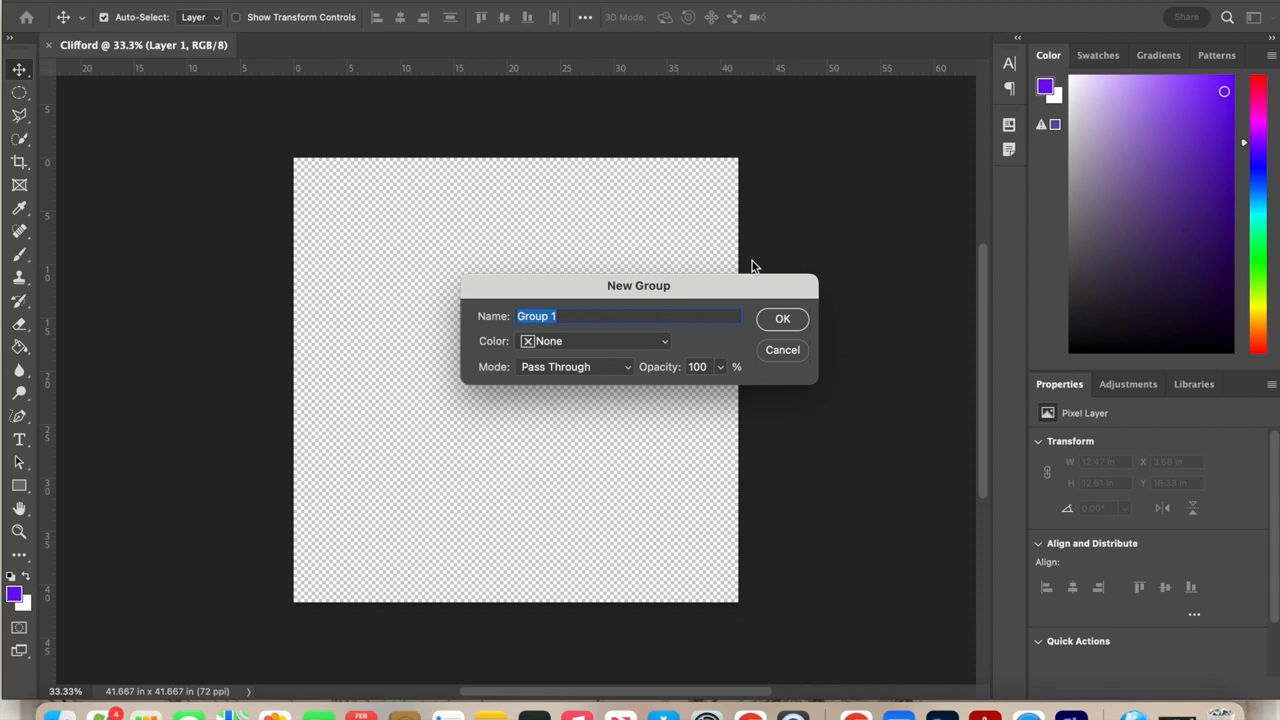
{"action": "type", "text": "+Character - Clifford"}
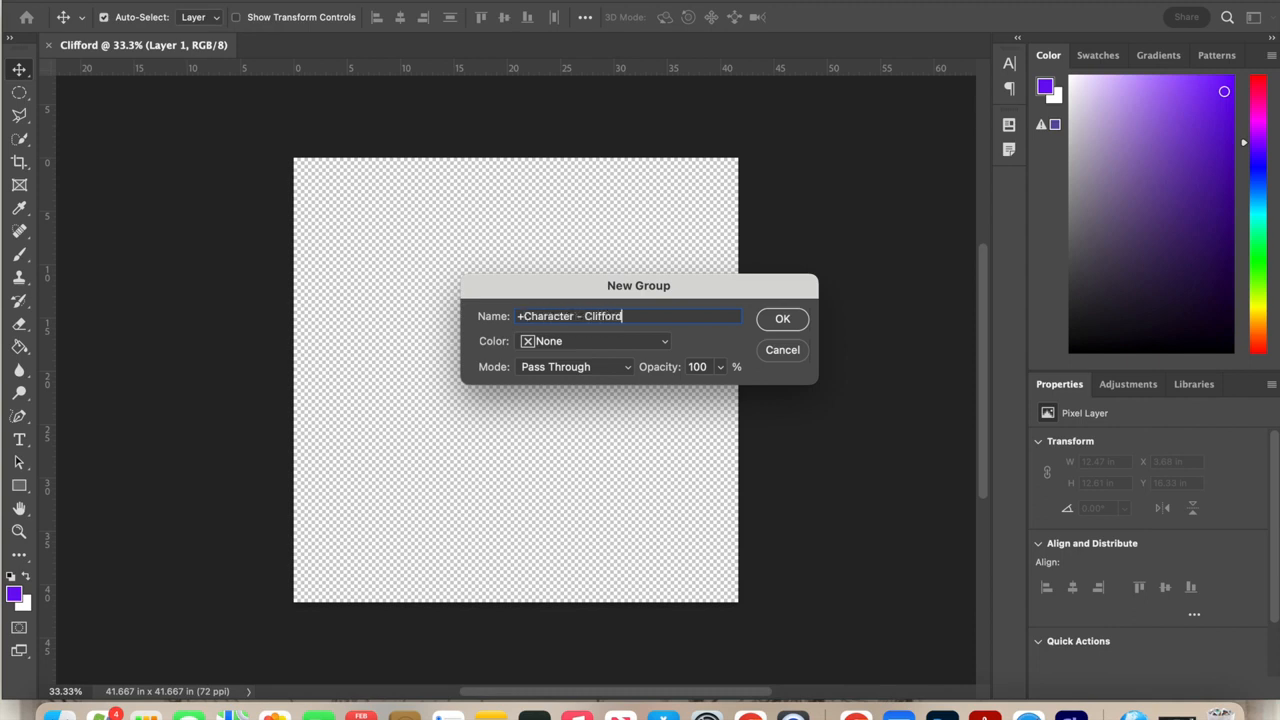
{"action": "left_click", "coordinate": [782, 319]}
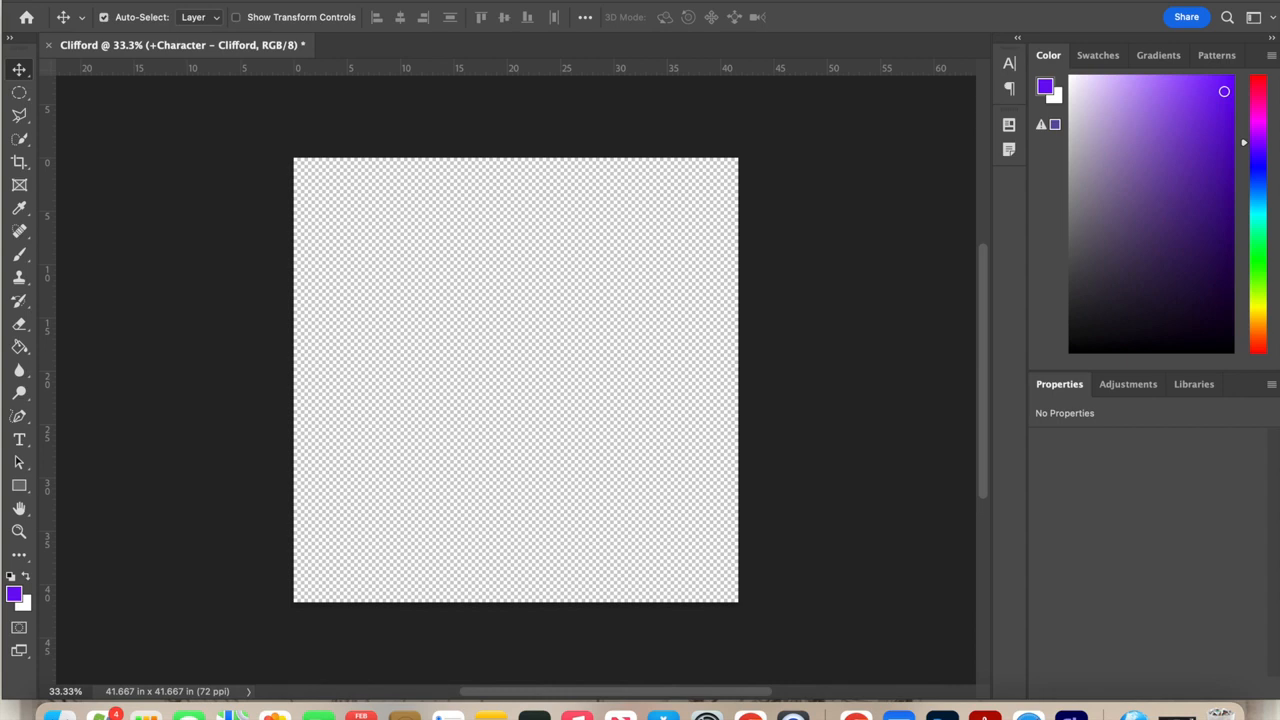
Show the Layers panel, shrink it, and arrange it beside the canvas
{"action": "left_click", "coordinate": [588, 0]}
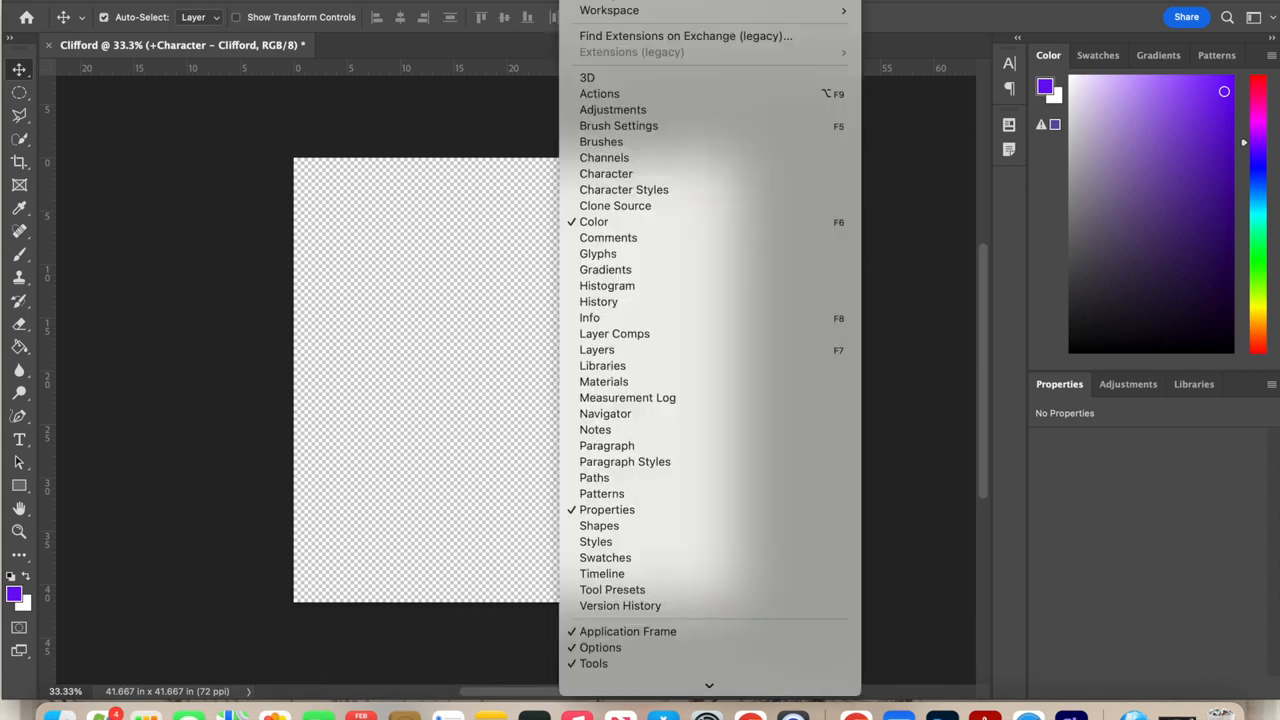
{"action": "left_click", "coordinate": [603, 350]}
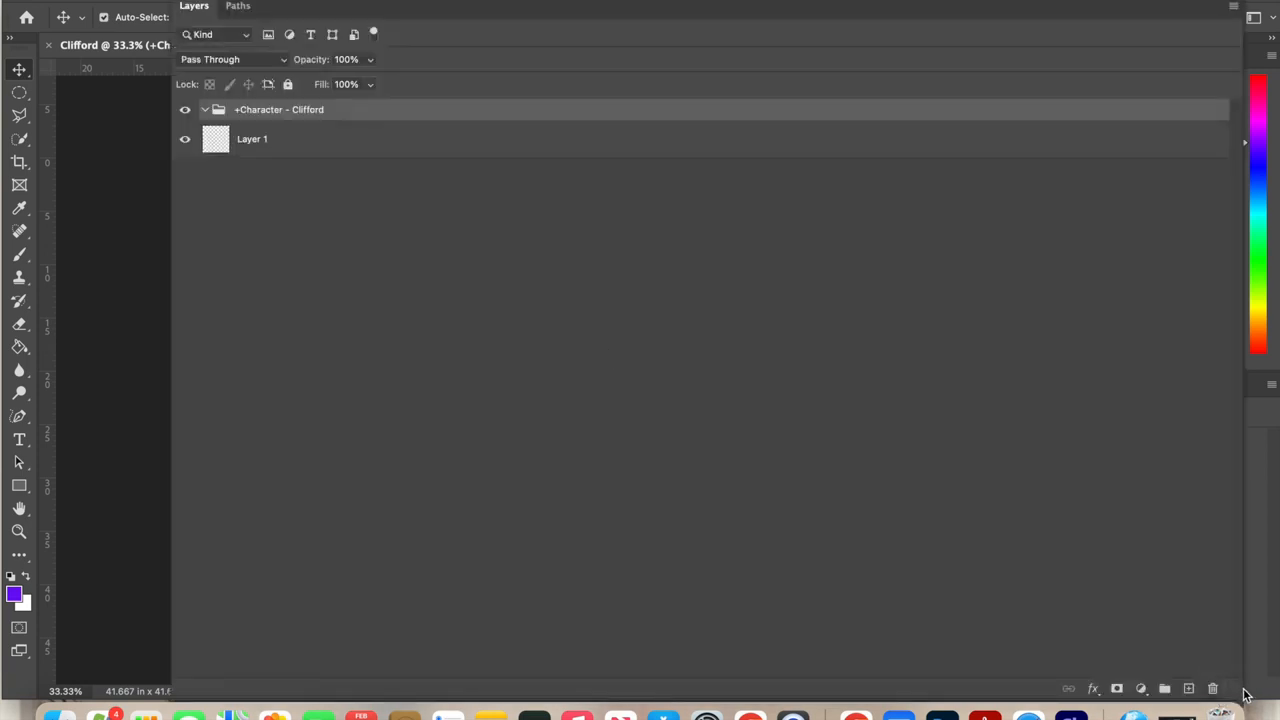
{"action": "left_click_drag", "start_coordinate": [1242, 697], "coordinate": [786, 531]}
{"action": "left_click_drag", "start_coordinate": [433, 5], "coordinate": [983, 5]}
{"action": "left_click_drag", "start_coordinate": [465, 1], "coordinate": [394, 1]}
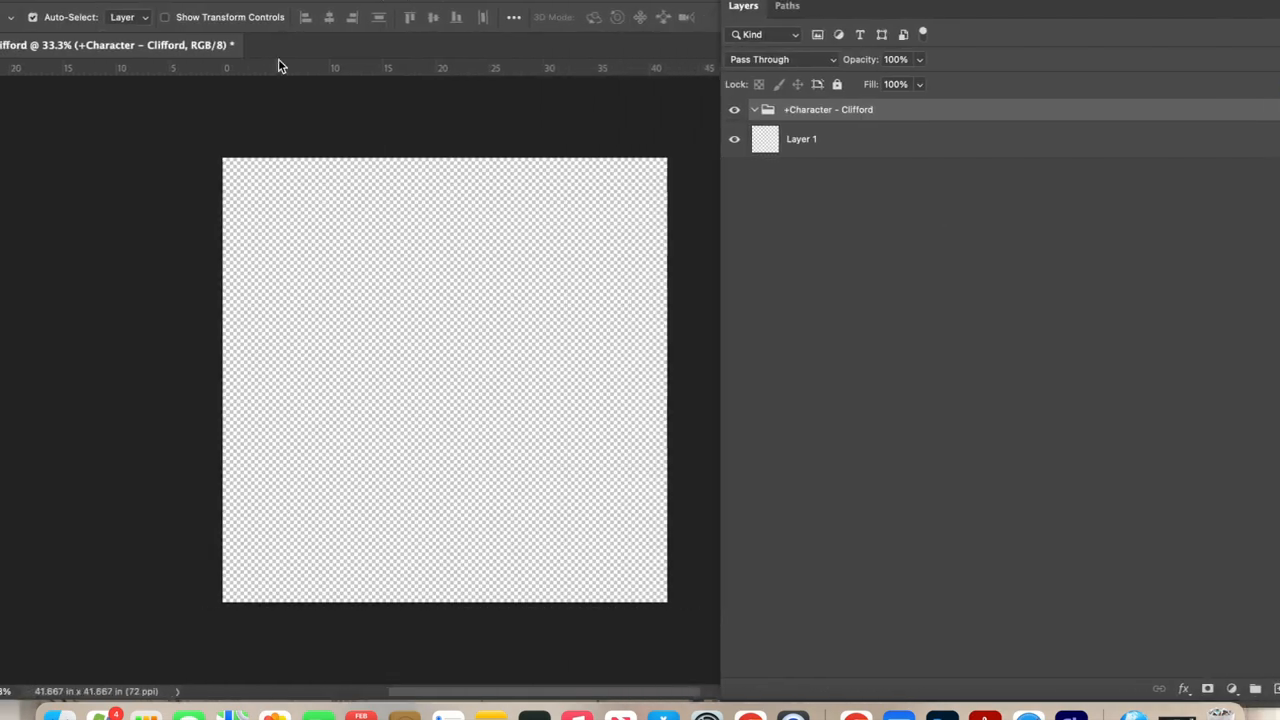
Create a new group named Head and nest it inside the +Character - Clifford group
{"action": "left_click", "coordinate": [262, 1]}
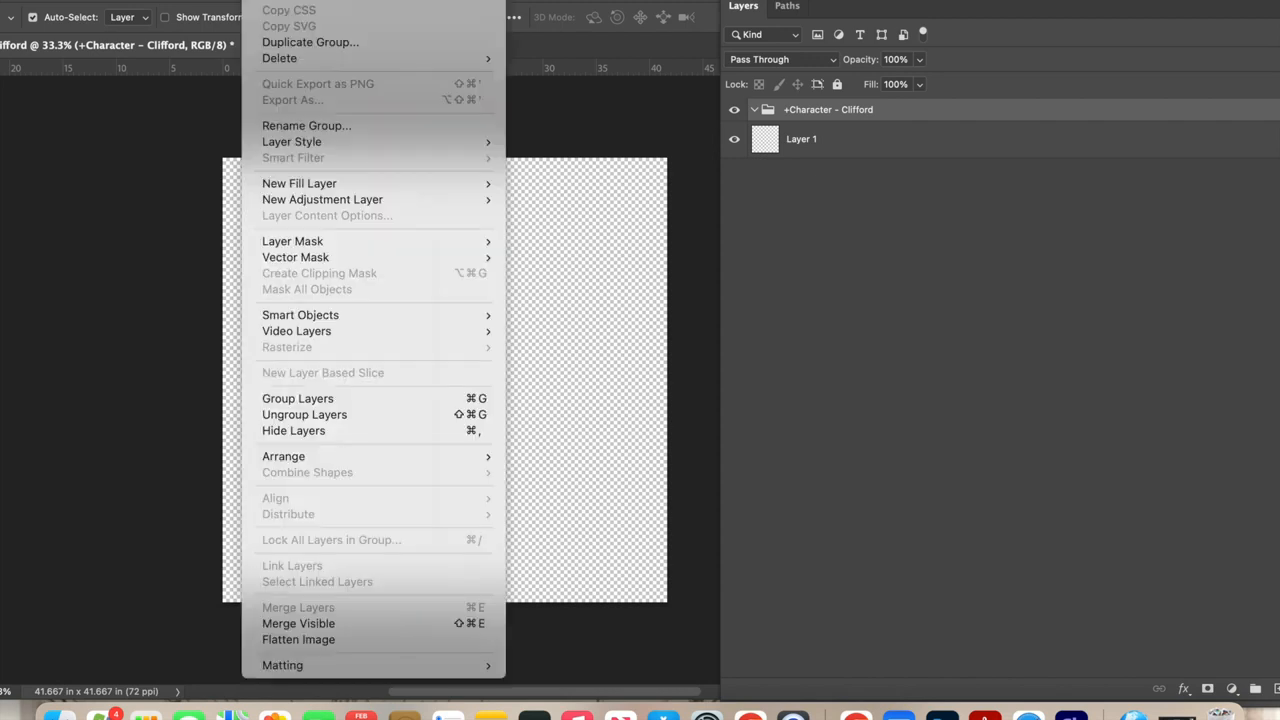
{"action": "mouse_move", "coordinate": [467, 3]}
{"action": "left_click", "coordinate": [560, 32]}
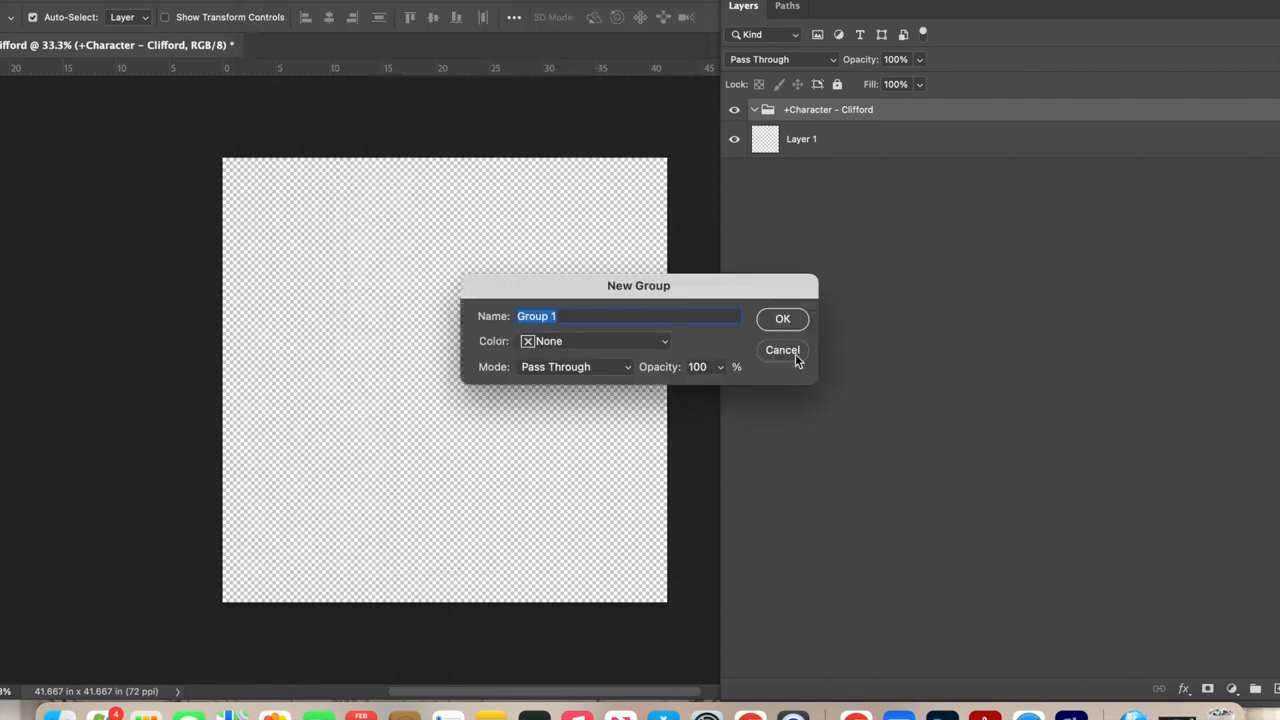
{"action": "type", "text": "Head"}
{"action": "left_click", "coordinate": [798, 322]}
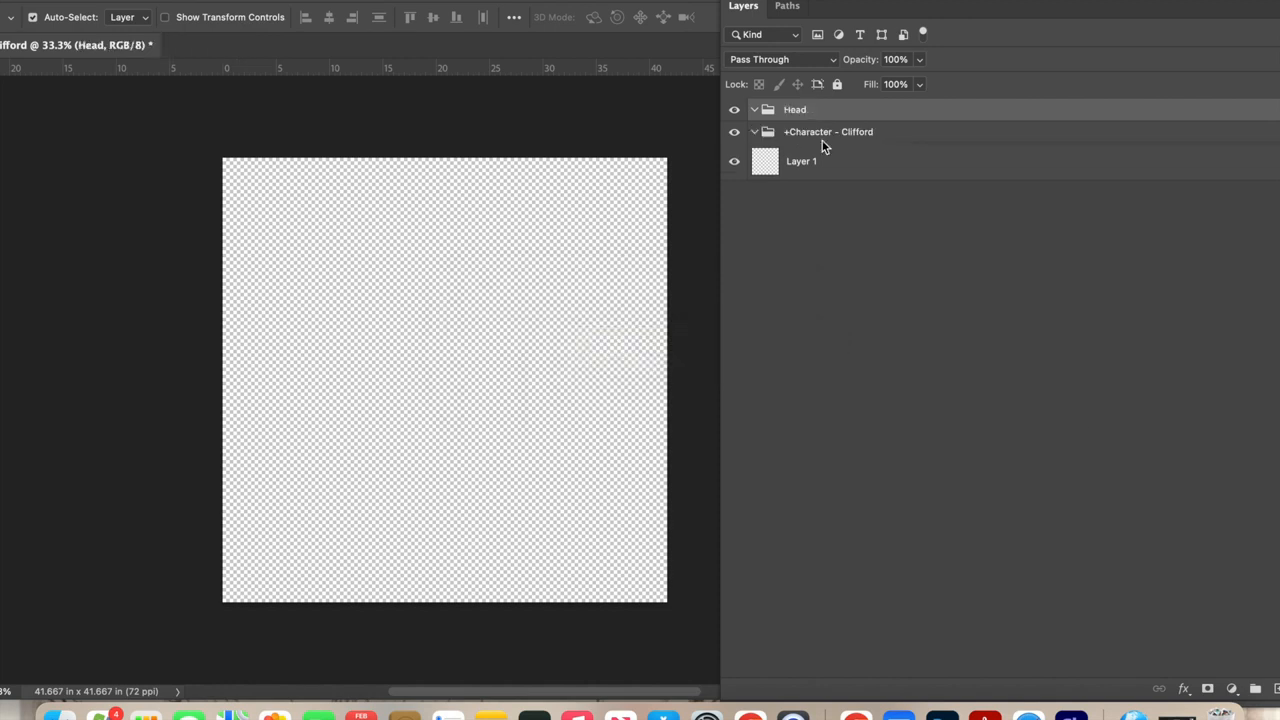
{"action": "left_click_drag", "start_coordinate": [812, 112], "coordinate": [846, 134]}
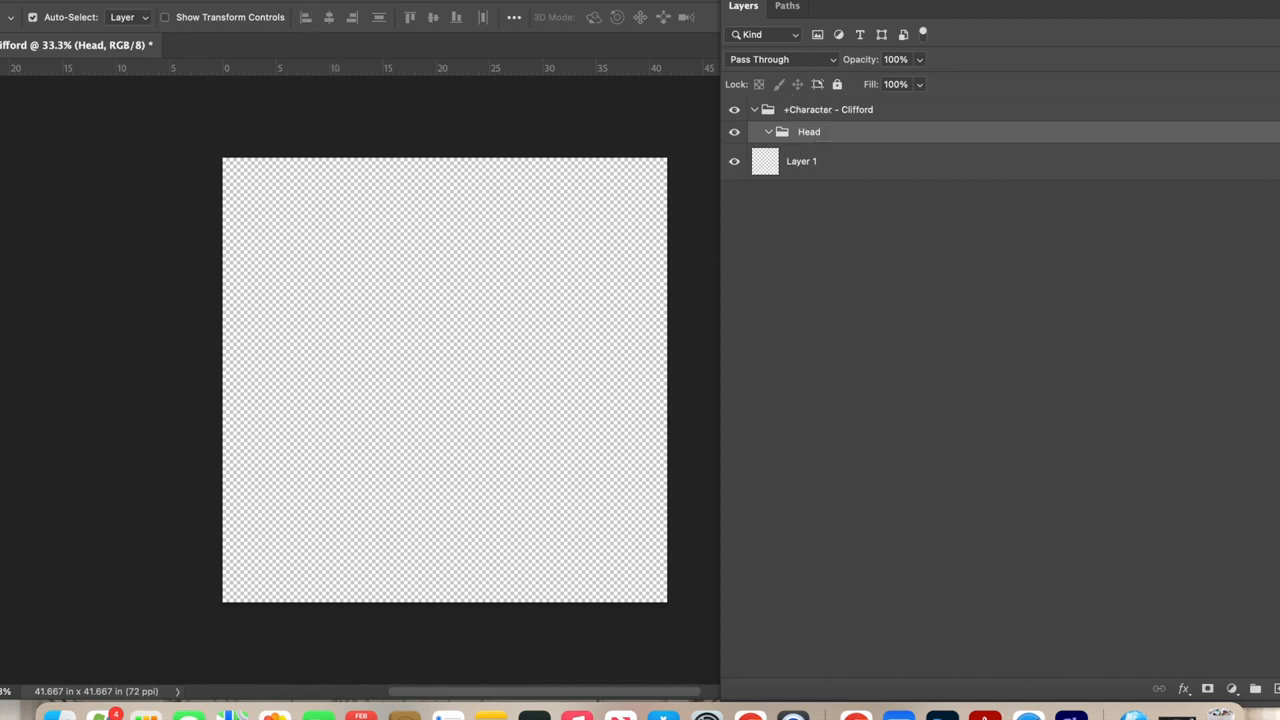
Create a new group named Body inside the +Character - Clifford group
{"action": "left_click", "coordinate": [264, 1]}
{"action": "mouse_move", "coordinate": [380, 1]}
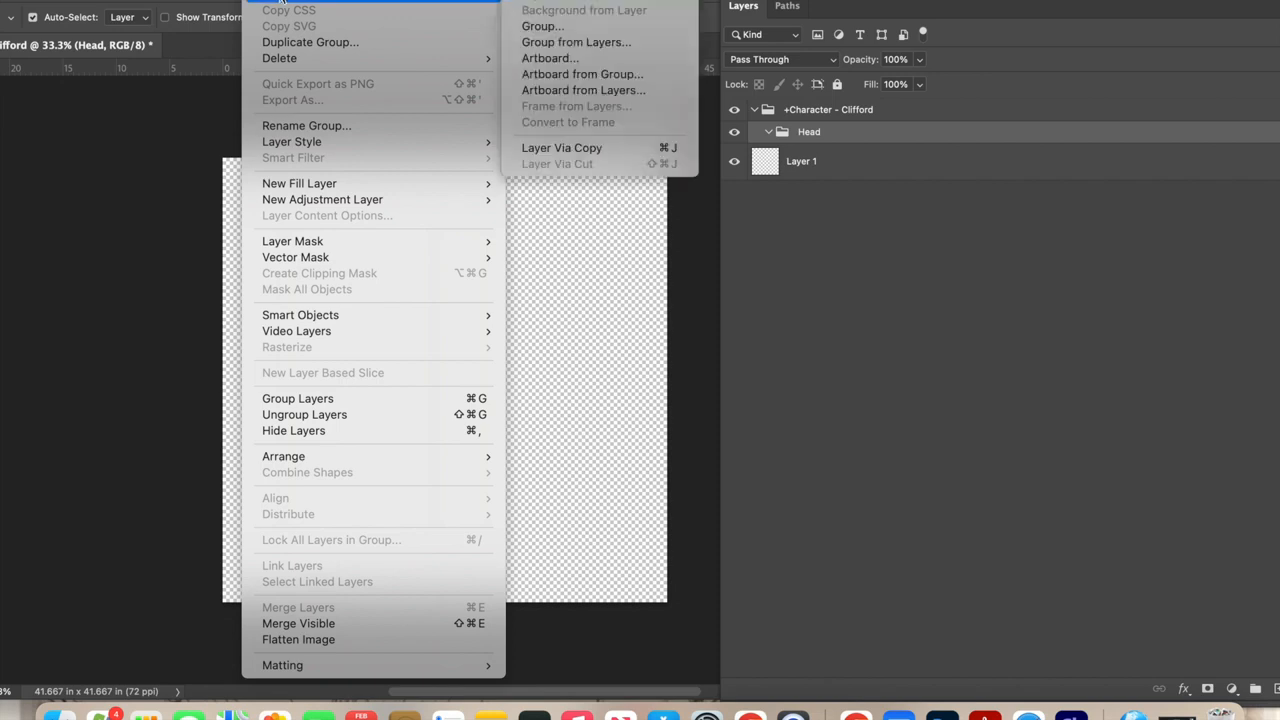
{"action": "left_click", "coordinate": [540, 27]}
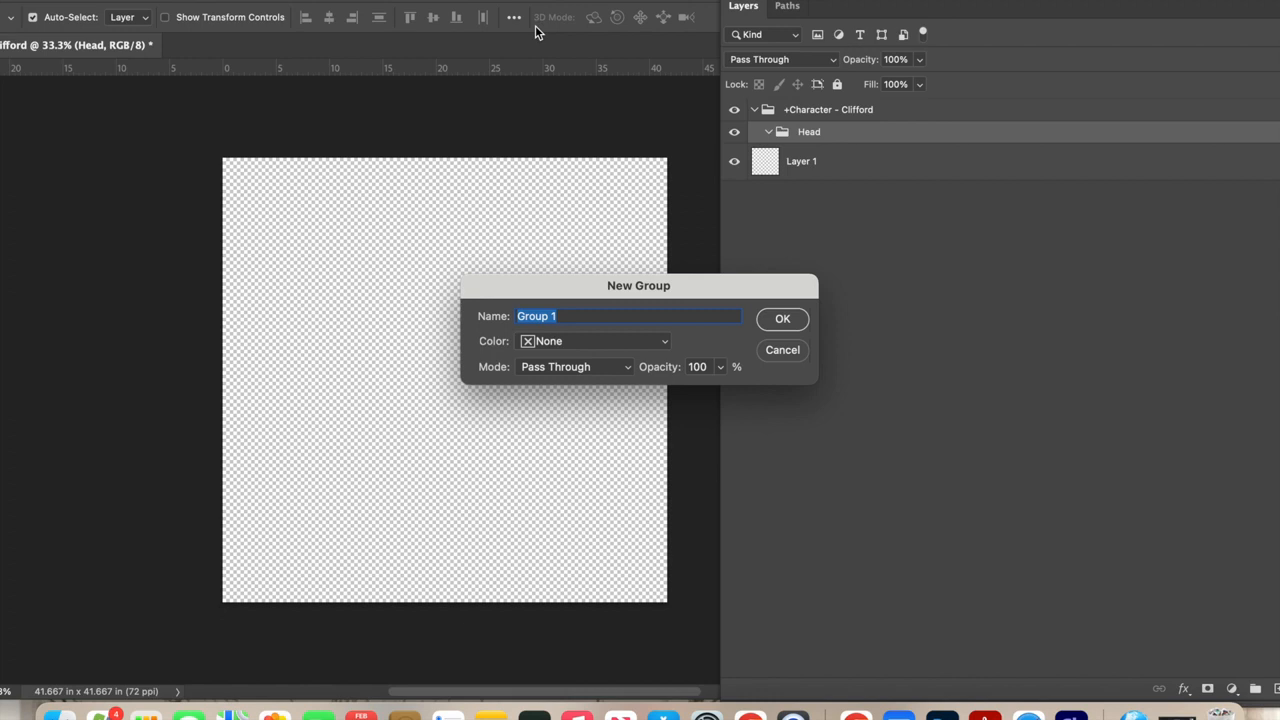
{"action": "type", "text": "Body"}
{"action": "left_click", "coordinate": [791, 321]}
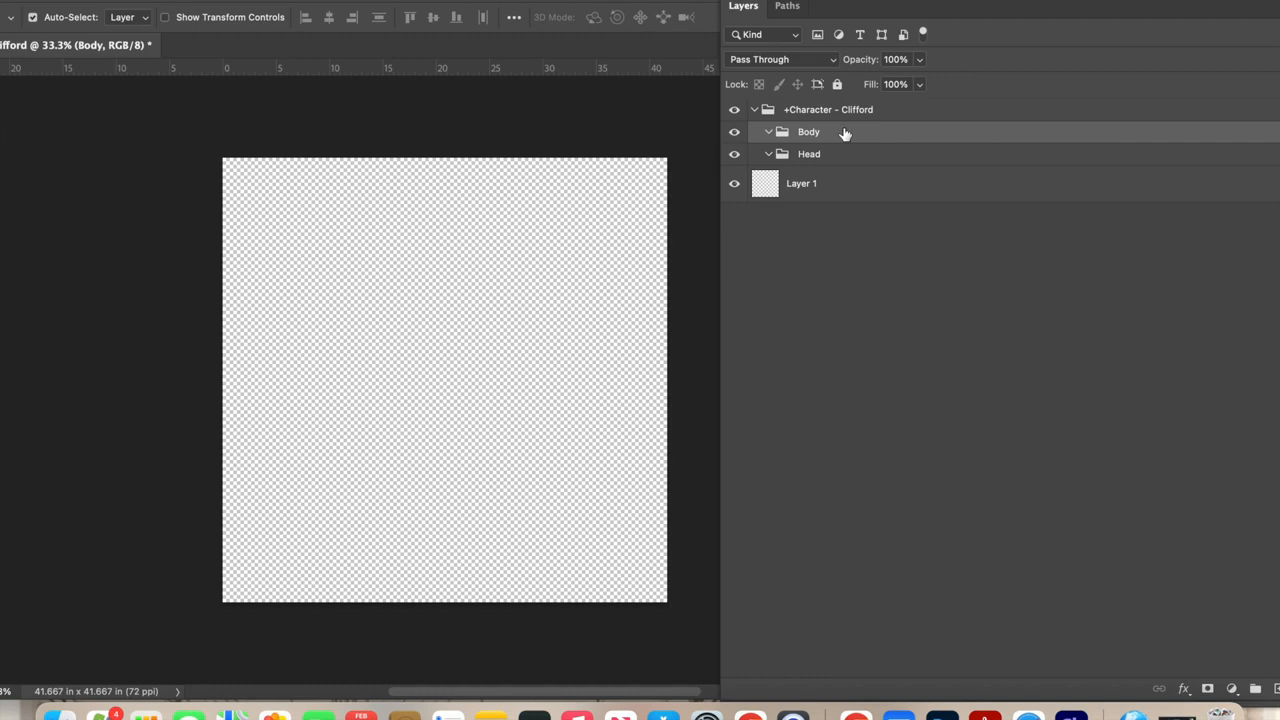
Try to move the Head group above the Body group, and undo that move
{"action": "left_click_drag", "start_coordinate": [845, 158], "coordinate": [812, 125]}
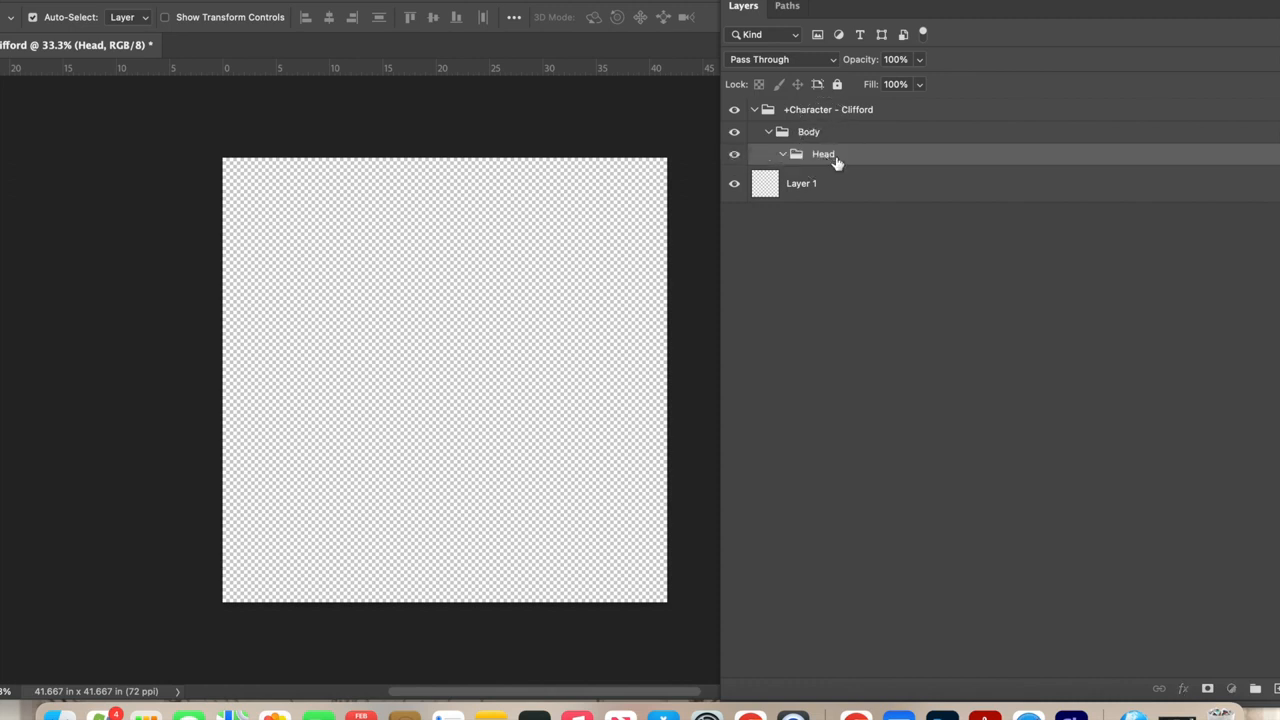
{"action": "left_click", "coordinate": [172, 0]}
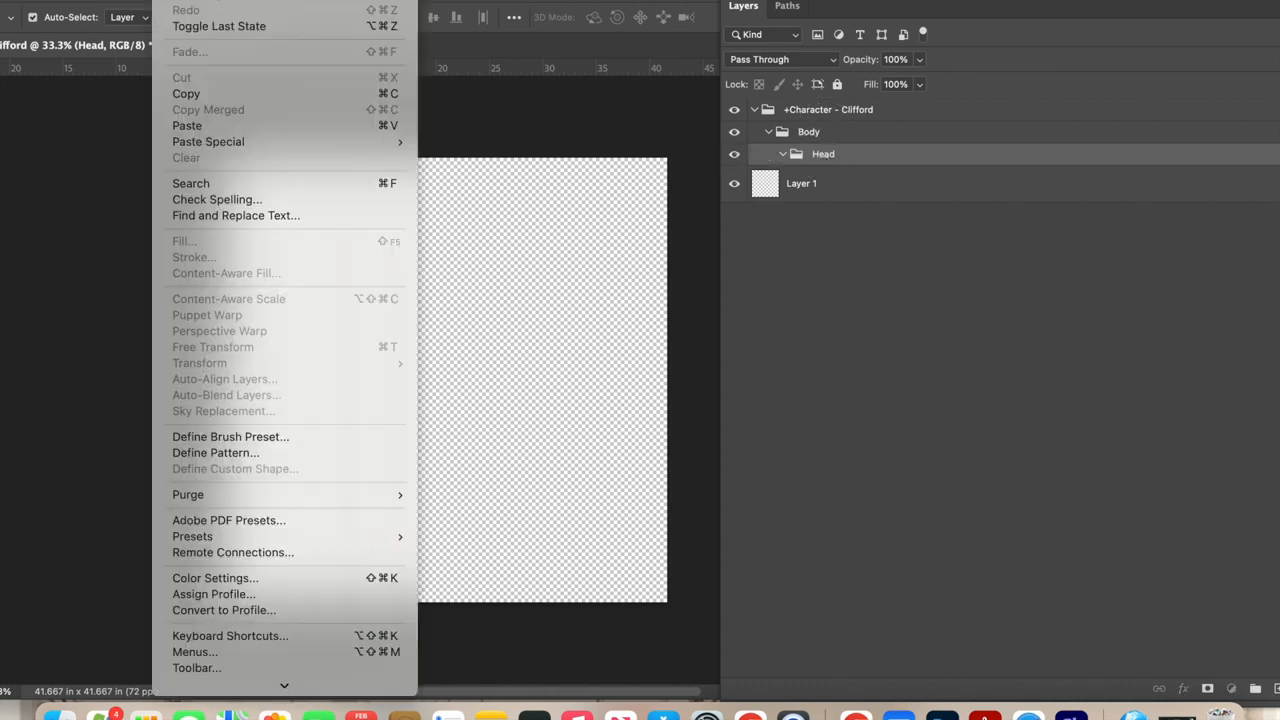
{"action": "left_click", "coordinate": [187, 1]}
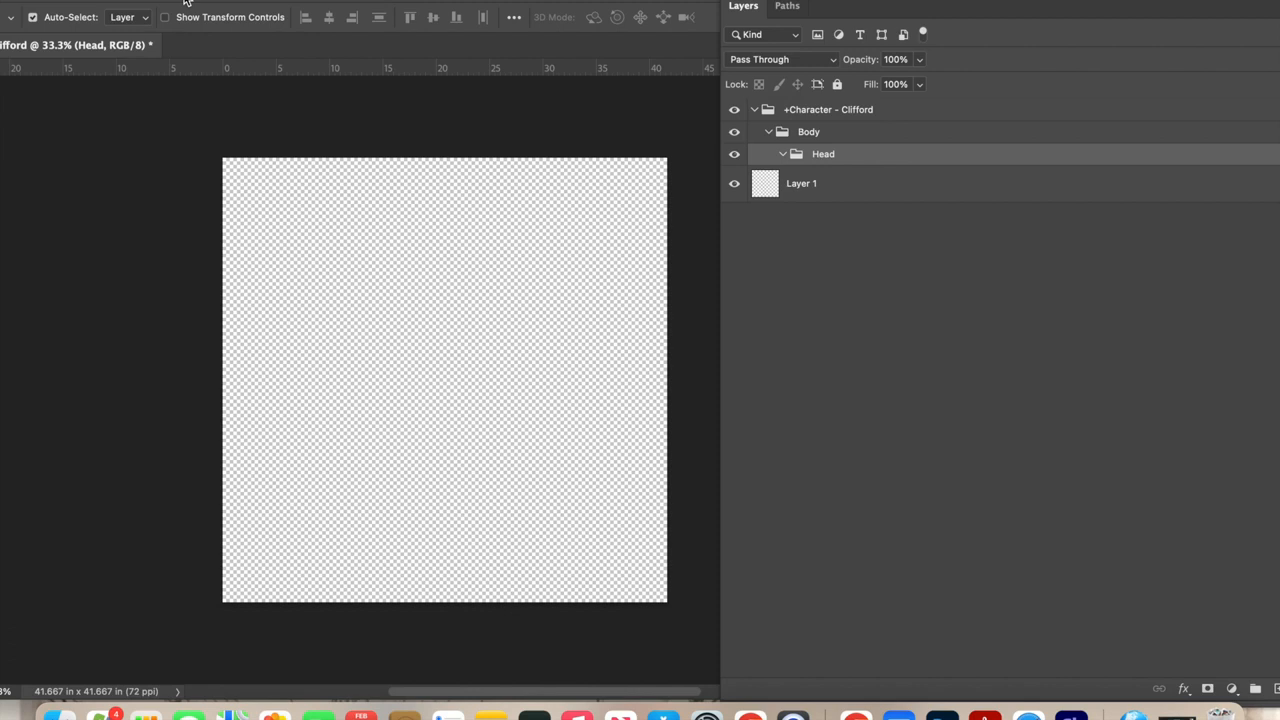
{"action": "left_click", "coordinate": [185, 1]}
{"action": "left_click", "coordinate": [183, 4]}
{"action": "left_click", "coordinate": [833, 153]}
{"action": "left_click", "coordinate": [843, 160]}
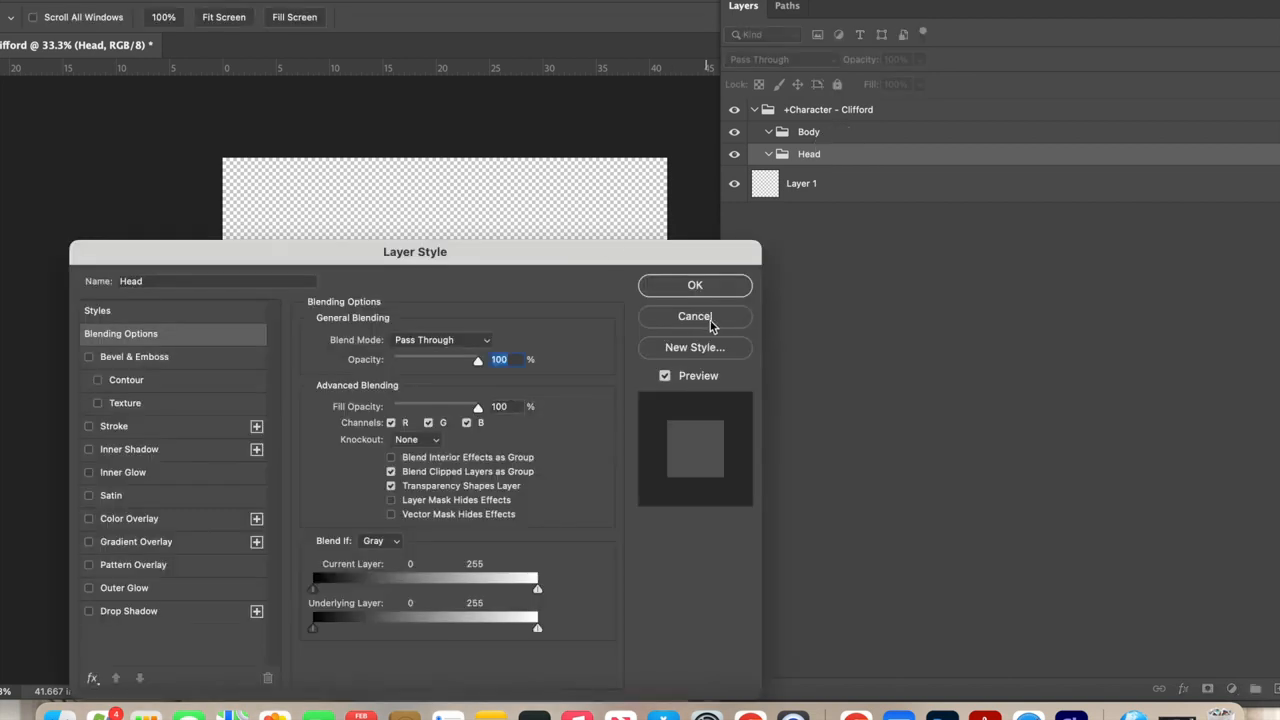
{"action": "left_click", "coordinate": [710, 318]}
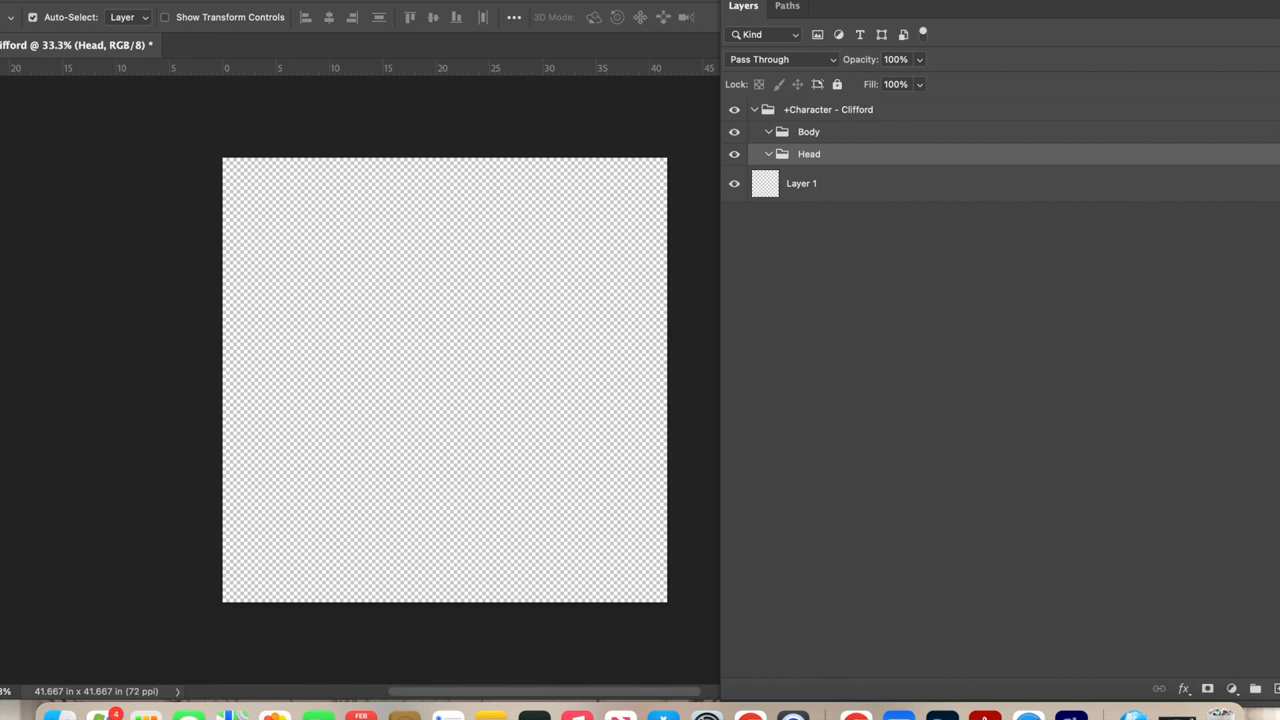
Add a new layer named Head Background inside the Head group
{"action": "left_click", "coordinate": [262, 0]}
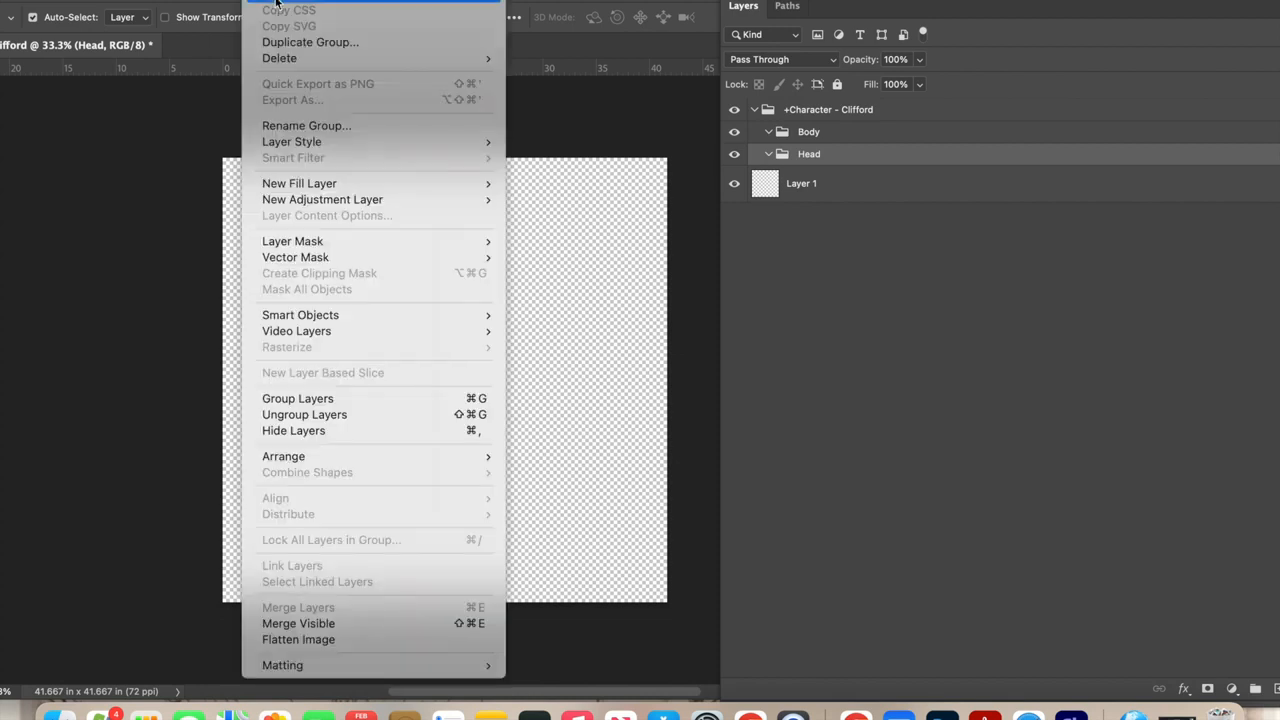
{"action": "mouse_move", "coordinate": [277, 1]}
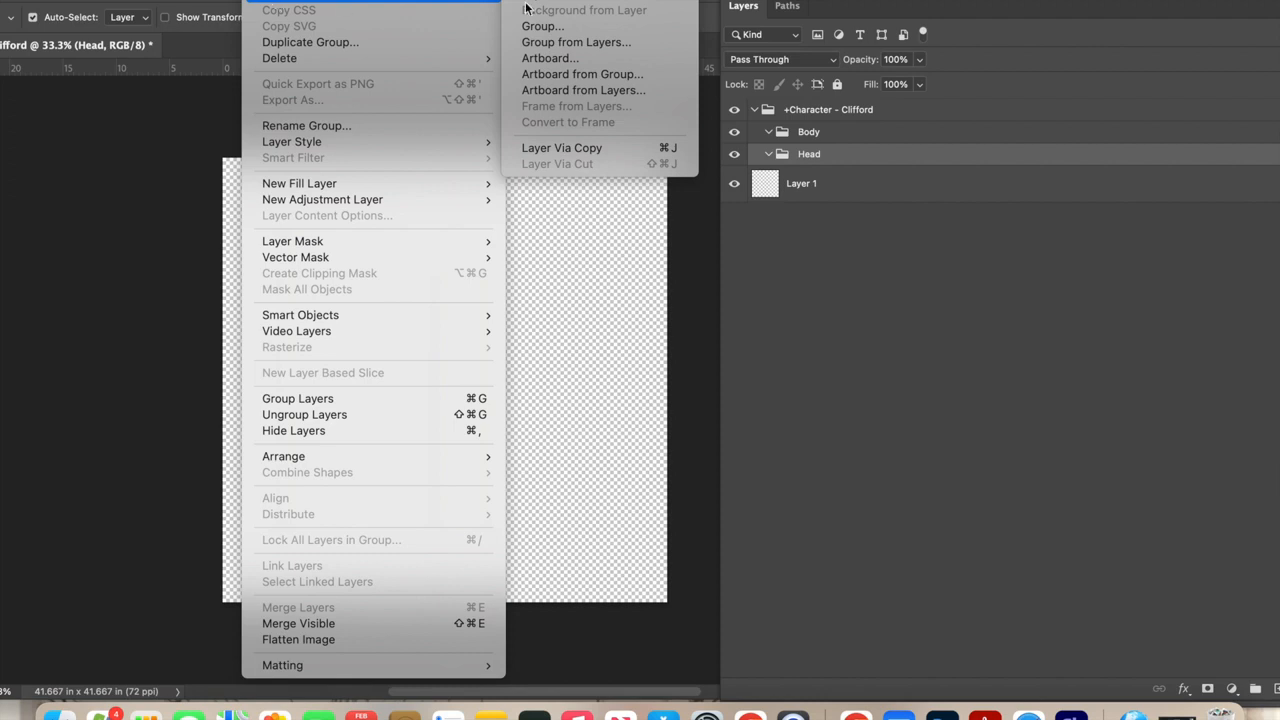
{"action": "left_click", "coordinate": [570, 2]}
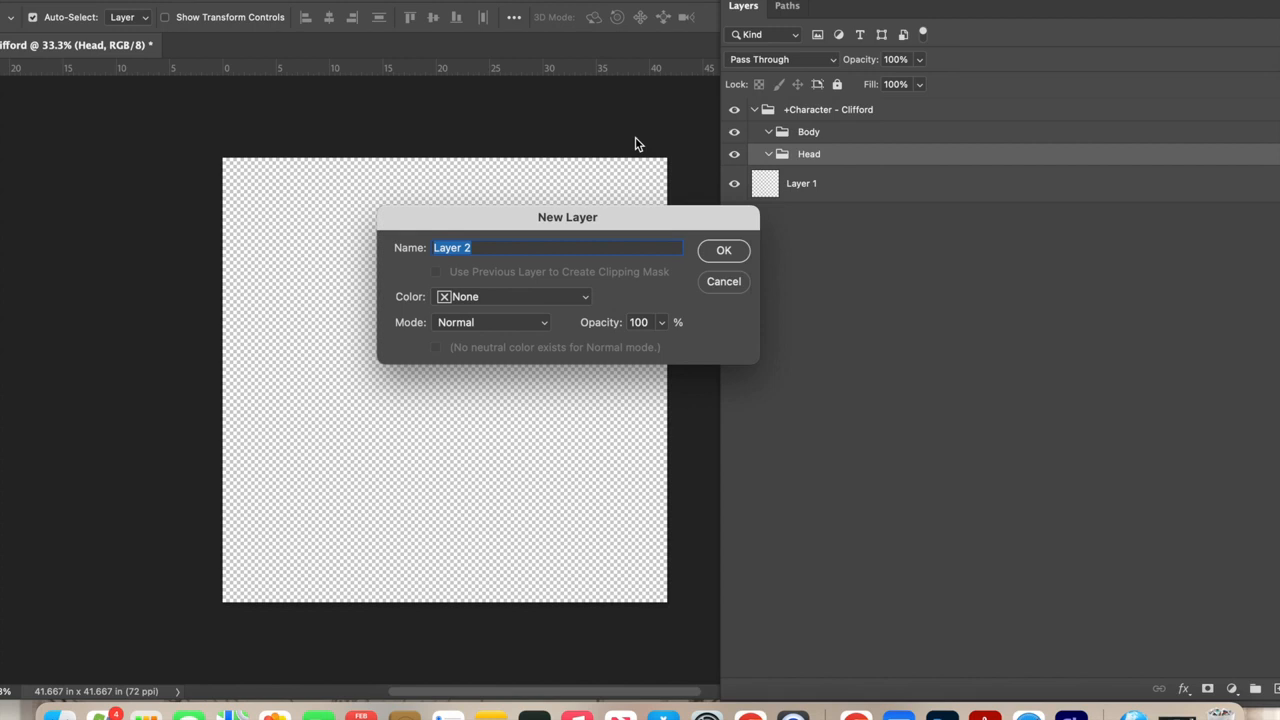
{"action": "type", "text": "Head Background"}
{"action": "left_click", "coordinate": [733, 250]}
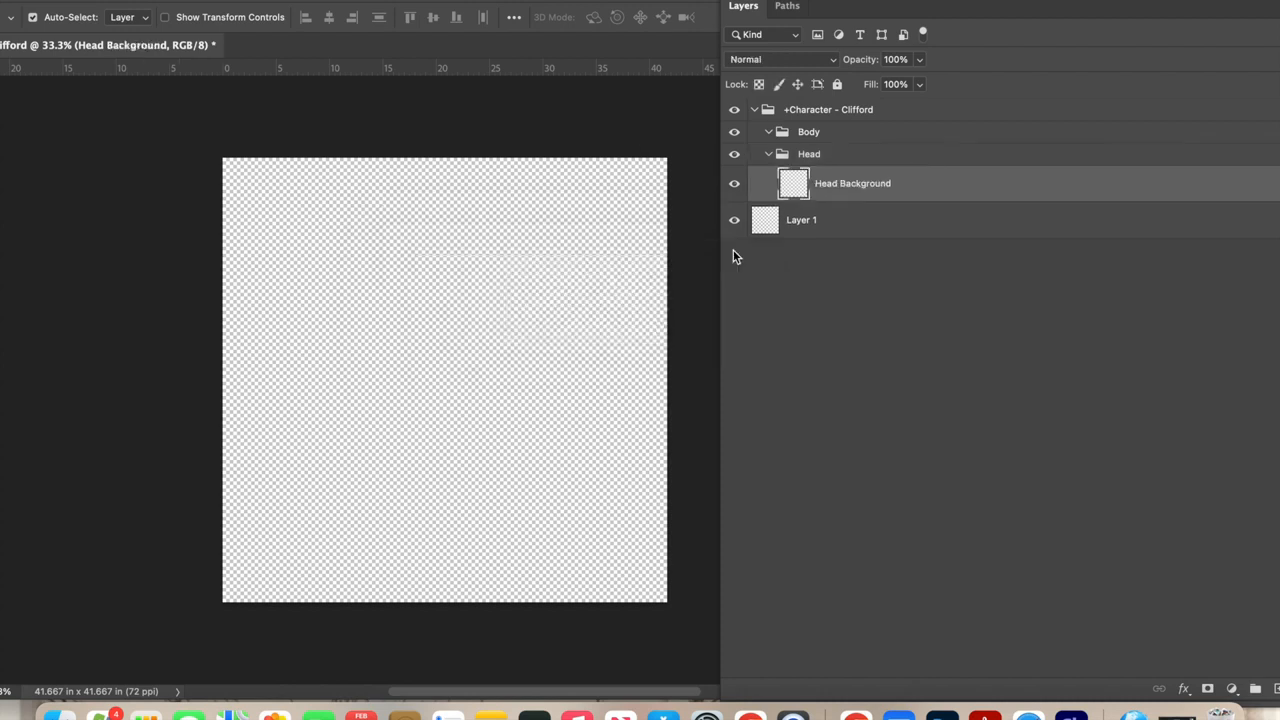
Reposition the document window and the Layers panel so the tools and the whole canvas are uncovered
{"action": "left_click_drag", "start_coordinate": [88, 1], "coordinate": [162, 1]}
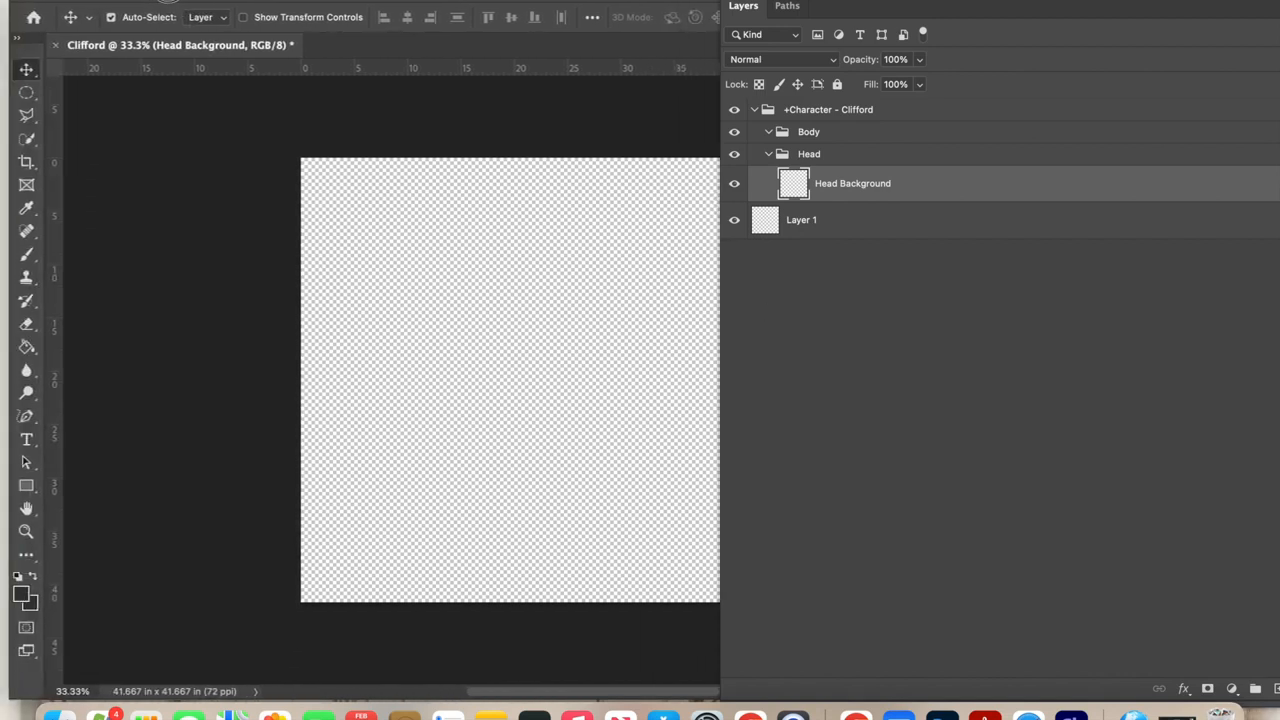
{"action": "left_click_drag", "start_coordinate": [790, 5], "coordinate": [873, 5]}
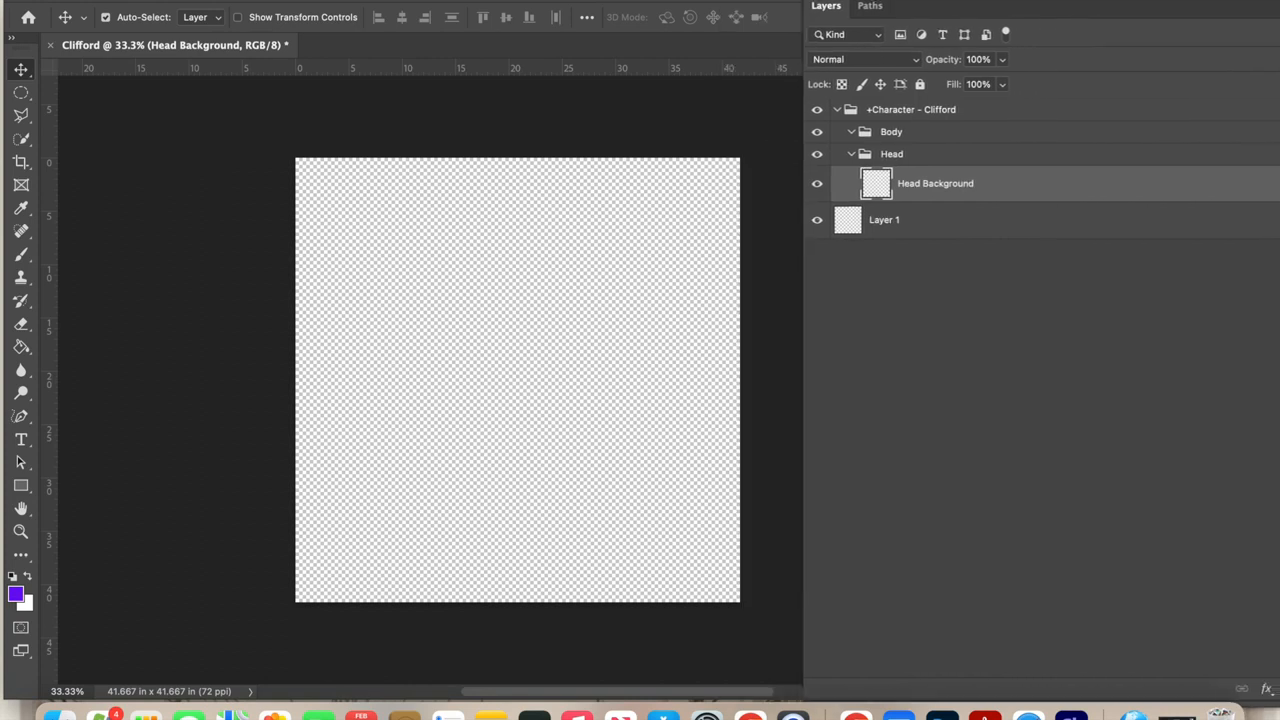
Choose the Ellipse tool for drawing shapes and set the foreground colour to bright pink f141e7
{"action": "left_click", "coordinate": [22, 489]}
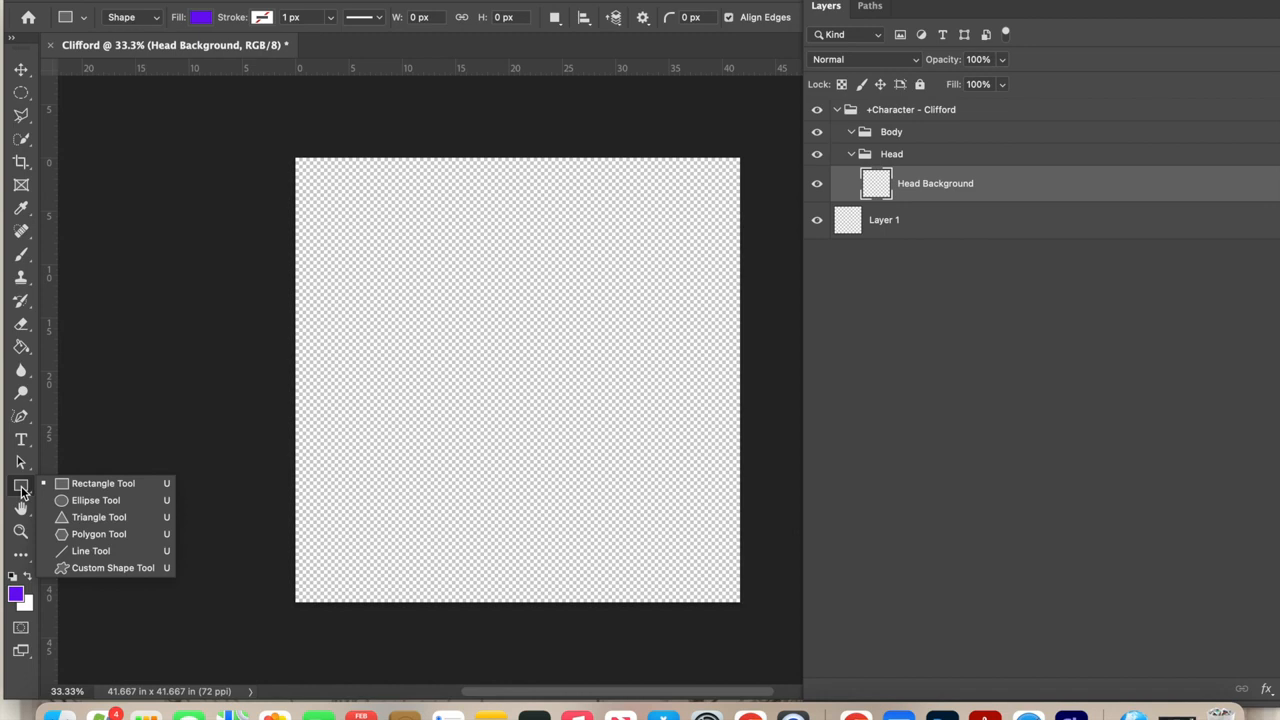
{"action": "left_click", "coordinate": [90, 501]}
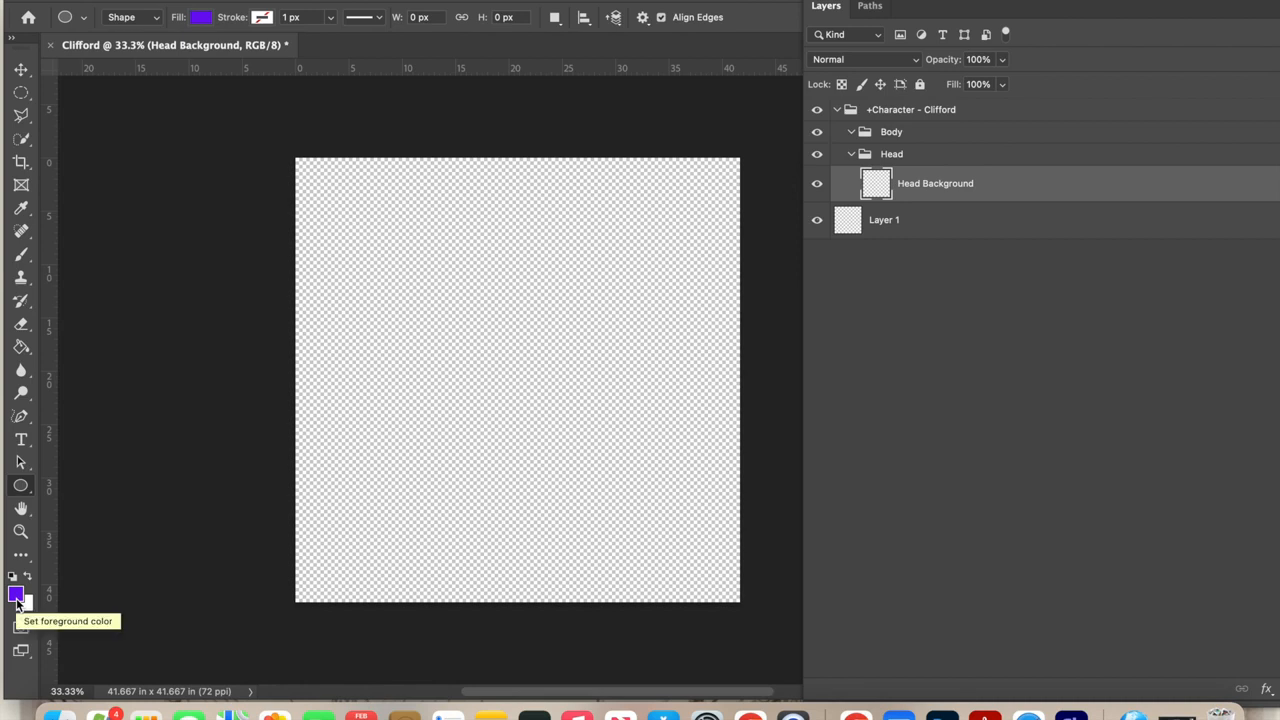
{"action": "left_click", "coordinate": [16, 597]}
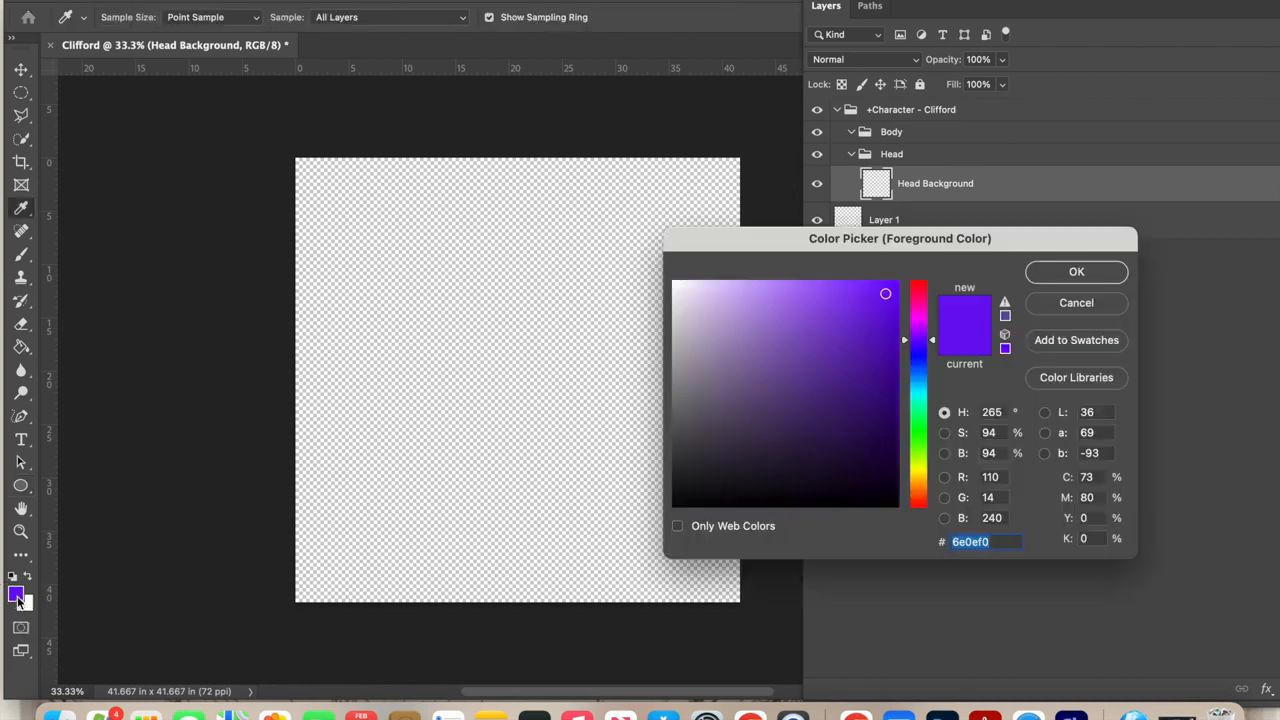
{"action": "left_click", "coordinate": [919, 317]}
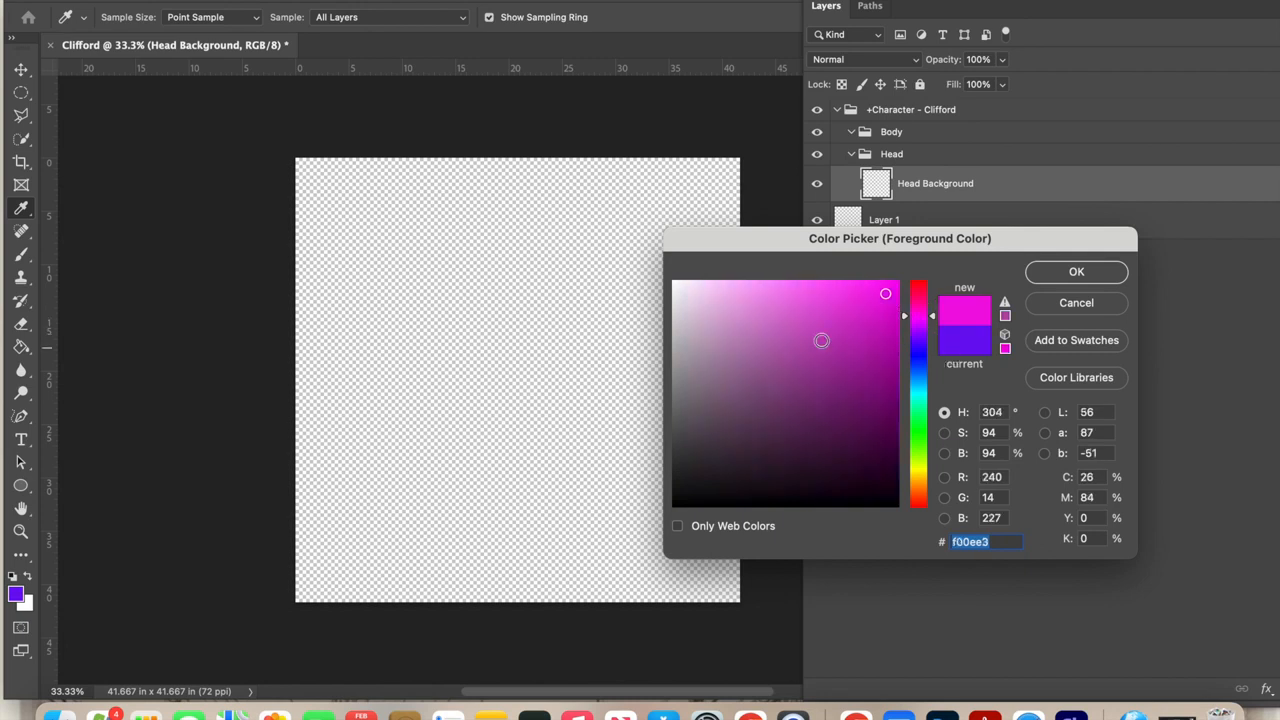
{"action": "left_click", "coordinate": [781, 293]}
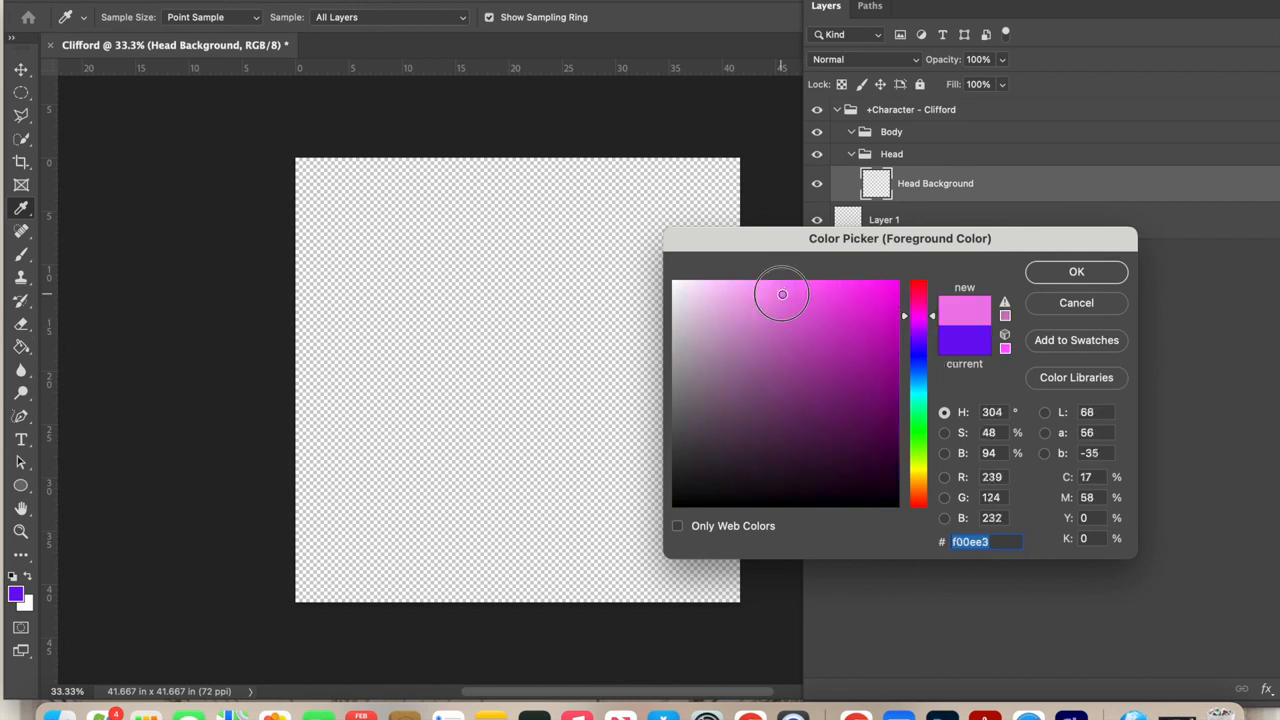
{"action": "left_click", "coordinate": [838, 291]}
{"action": "left_click", "coordinate": [1090, 274]}
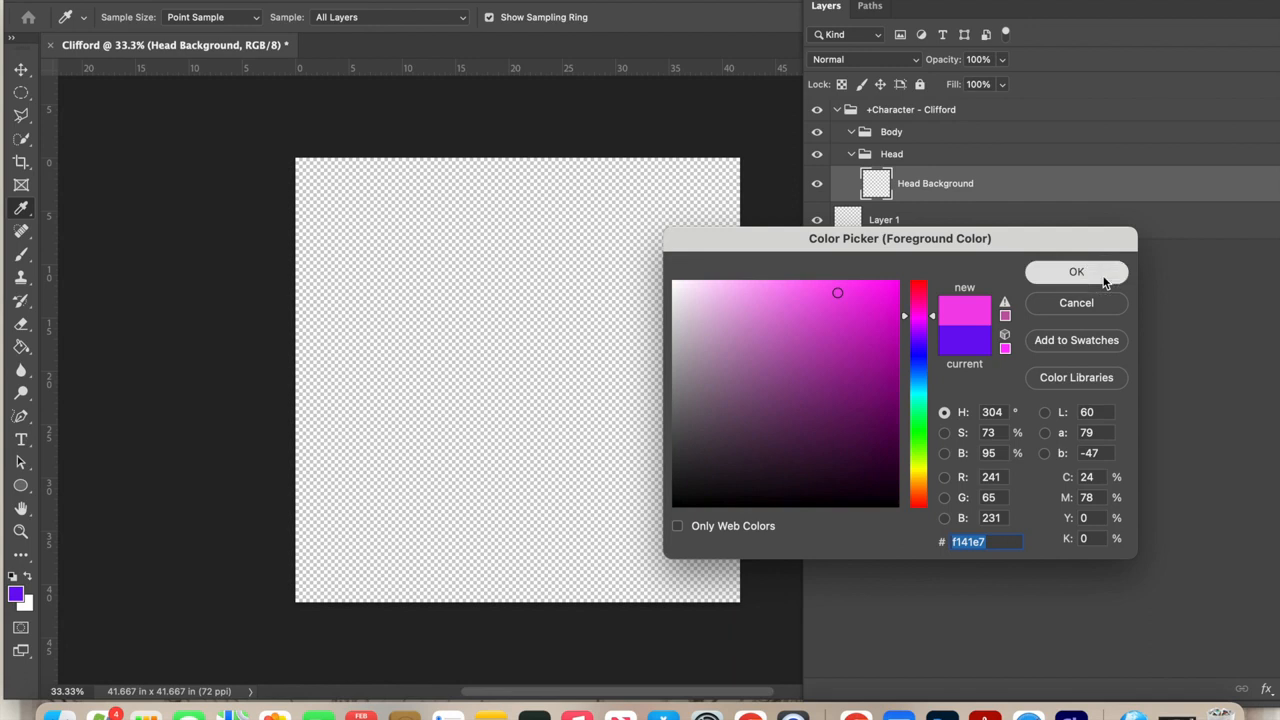
Draw a pink ellipse about 1674 by 1028 px on the Head Background layer and narrow it to about 1233 px wide
{"action": "key", "text": "u"}
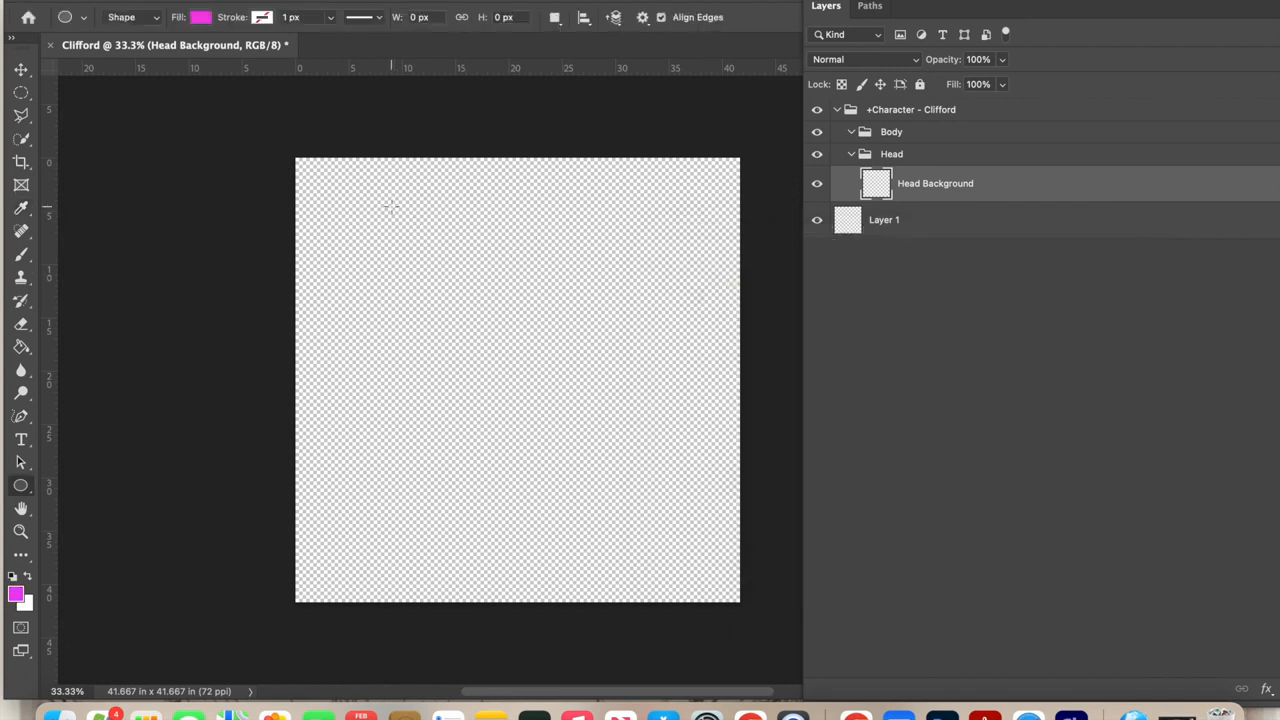
{"action": "left_click_drag", "start_coordinate": [392, 204], "coordinate": [640, 356]}
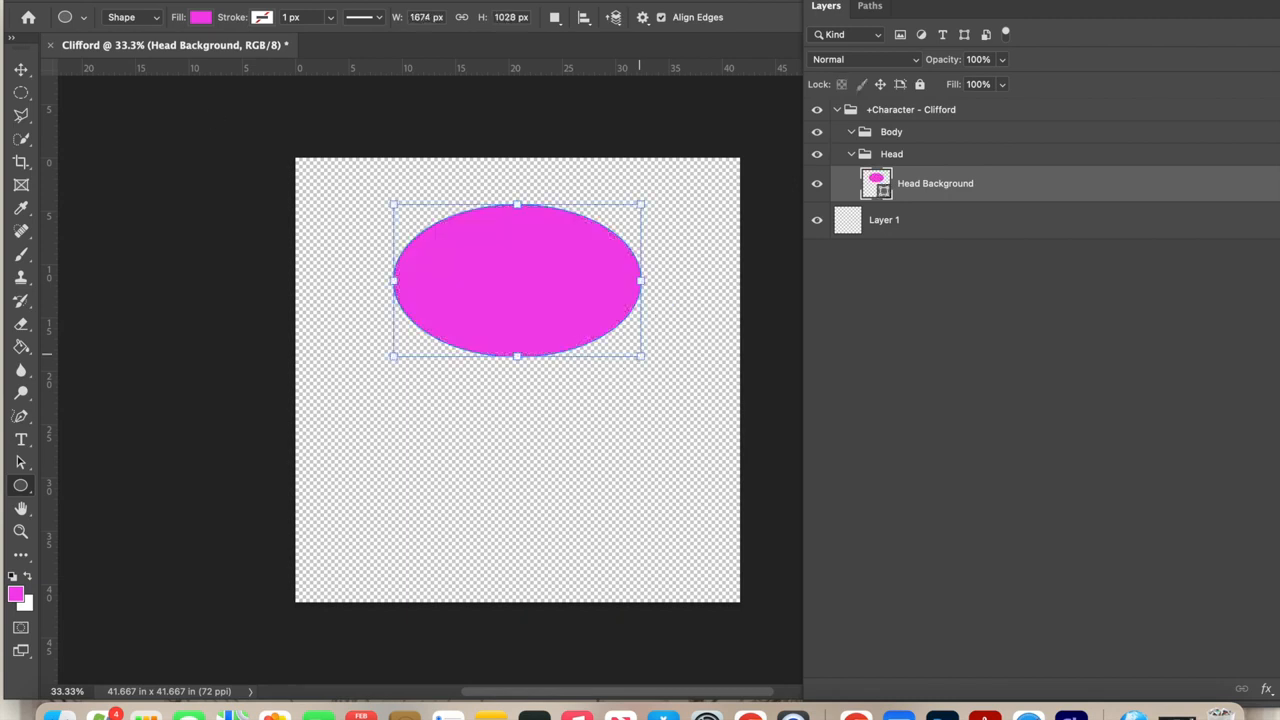
{"action": "left_click_drag", "start_coordinate": [640, 281], "coordinate": [576, 282]}
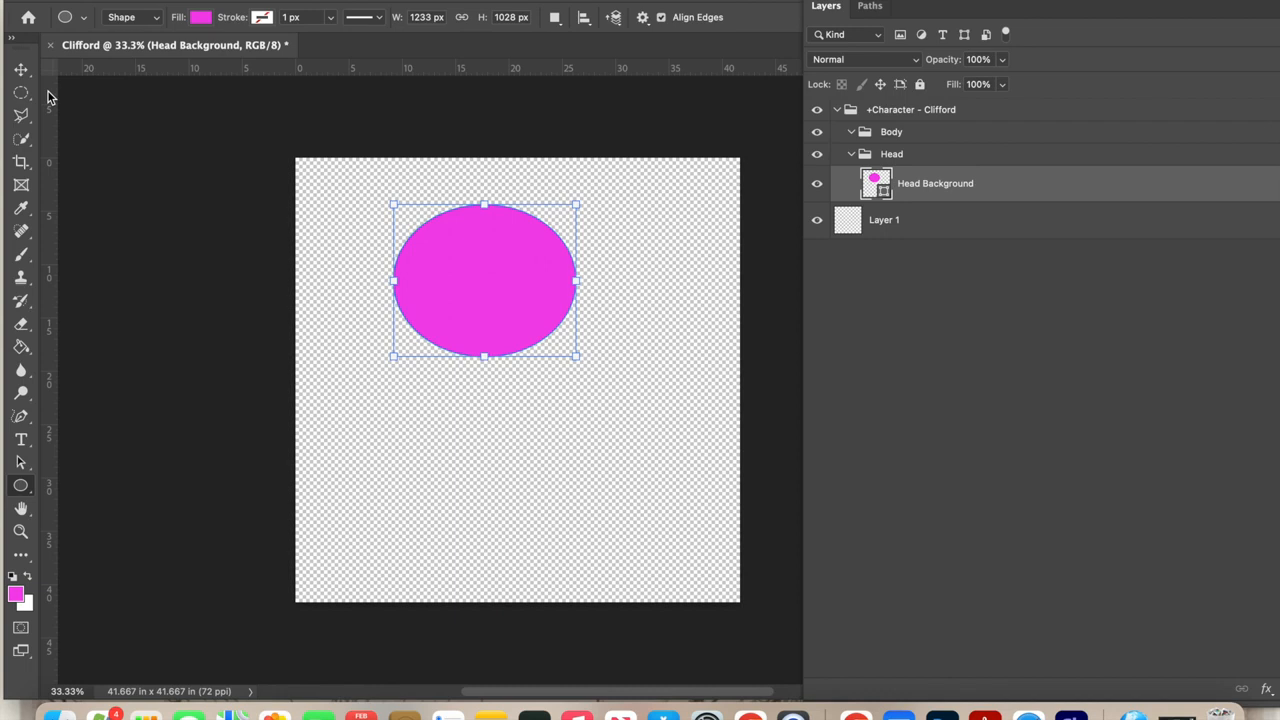
Move the pink head ellipse so it sits horizontally centred in the upper part of the canvas
{"action": "left_click", "coordinate": [21, 69]}
{"action": "left_click", "coordinate": [491, 288]}
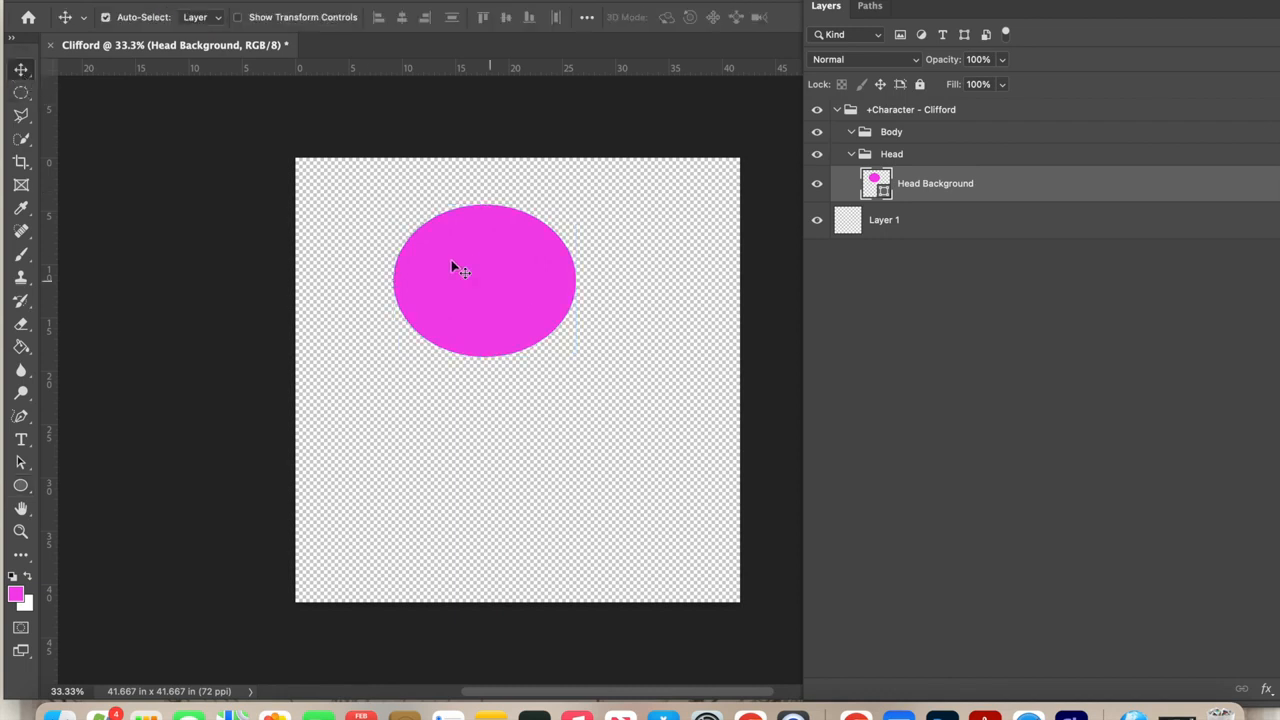
{"action": "left_click", "coordinate": [492, 291]}
{"action": "mouse_move", "coordinate": [499, 292]}
{"action": "left_mouse_down"}
{"action": "mouse_move", "coordinate": [541, 291]}
{"action": "mouse_move", "coordinate": [523, 288]}
{"action": "left_mouse_up"}
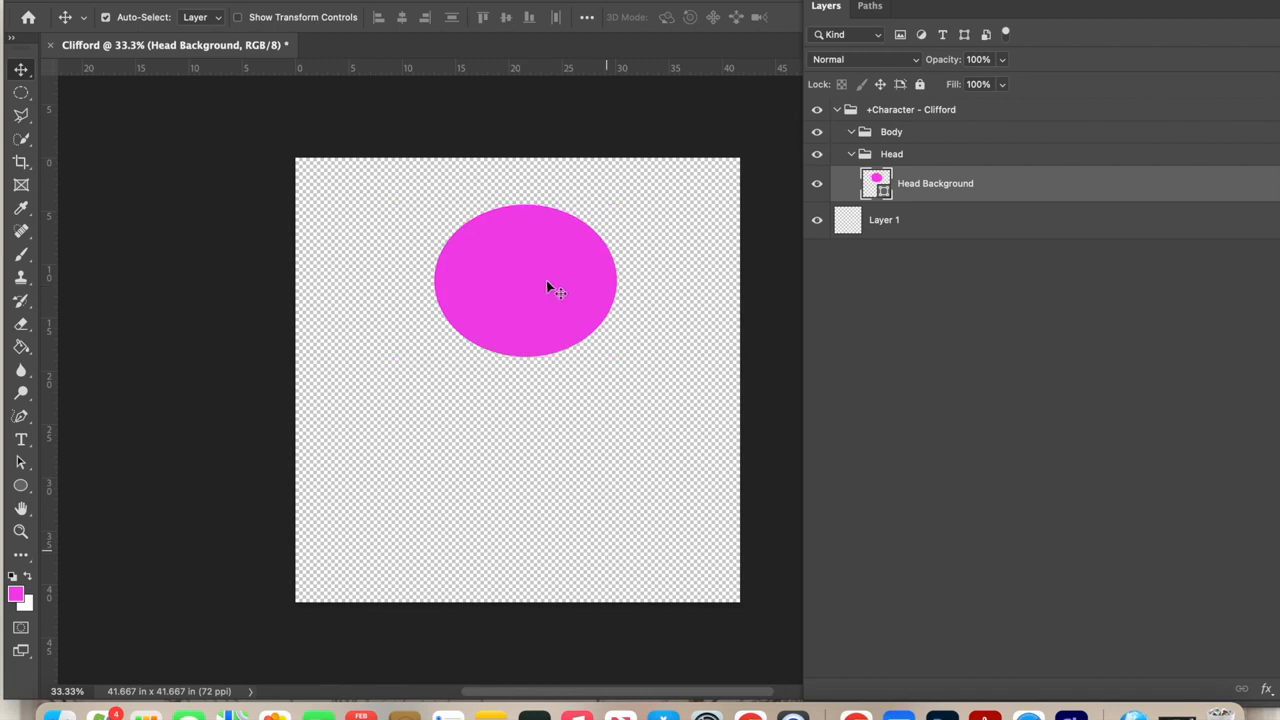
{"action": "mouse_move", "coordinate": [528, 284]}
{"action": "left_mouse_down"}
{"action": "mouse_move", "coordinate": [492, 286]}
{"action": "mouse_move", "coordinate": [519, 284]}
{"action": "left_mouse_up"}
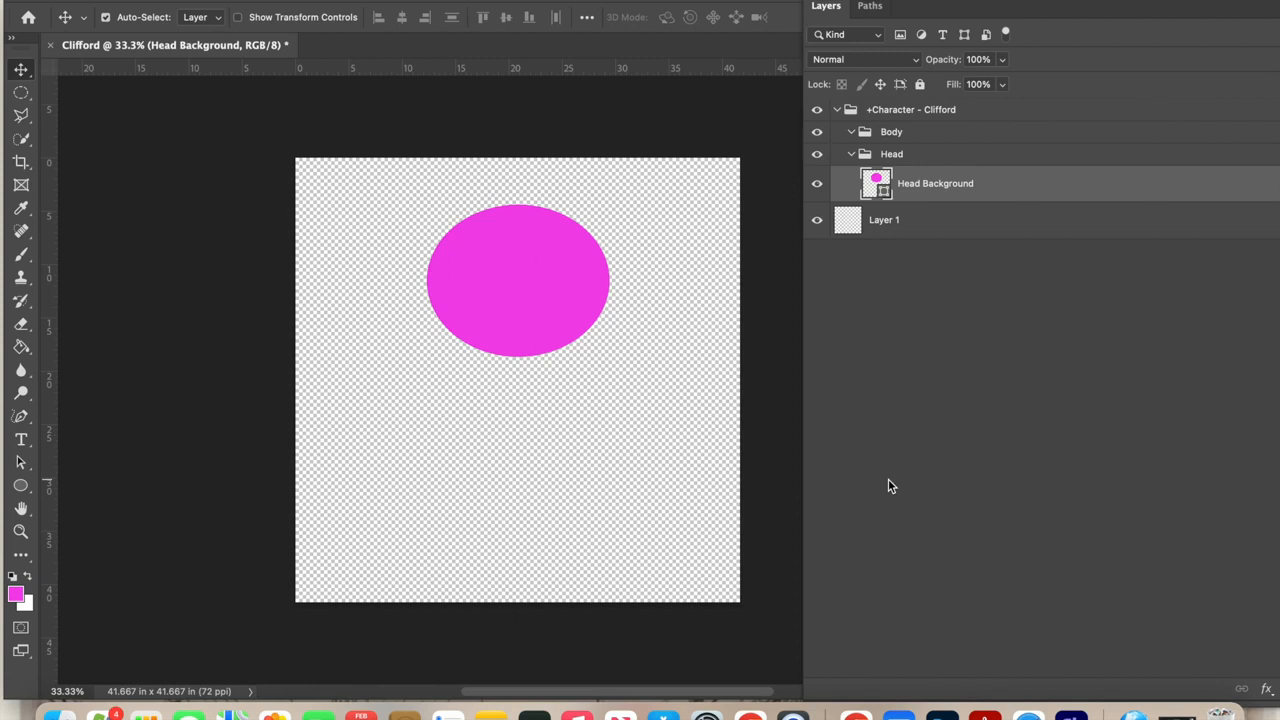
Add a new layer named +Right Eyebrow above Head Background in the Head group
{"action": "key", "text": "super+shift+n"}
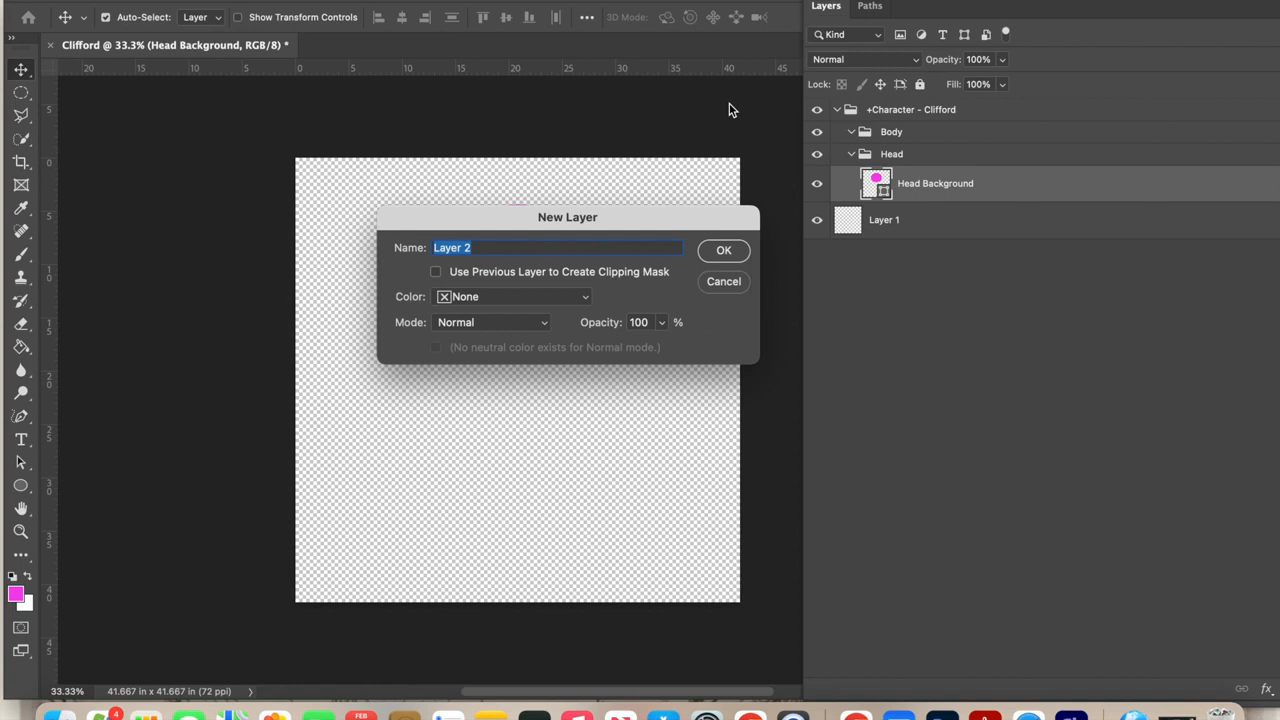
{"action": "type", "text": "+Right Eyebrow"}
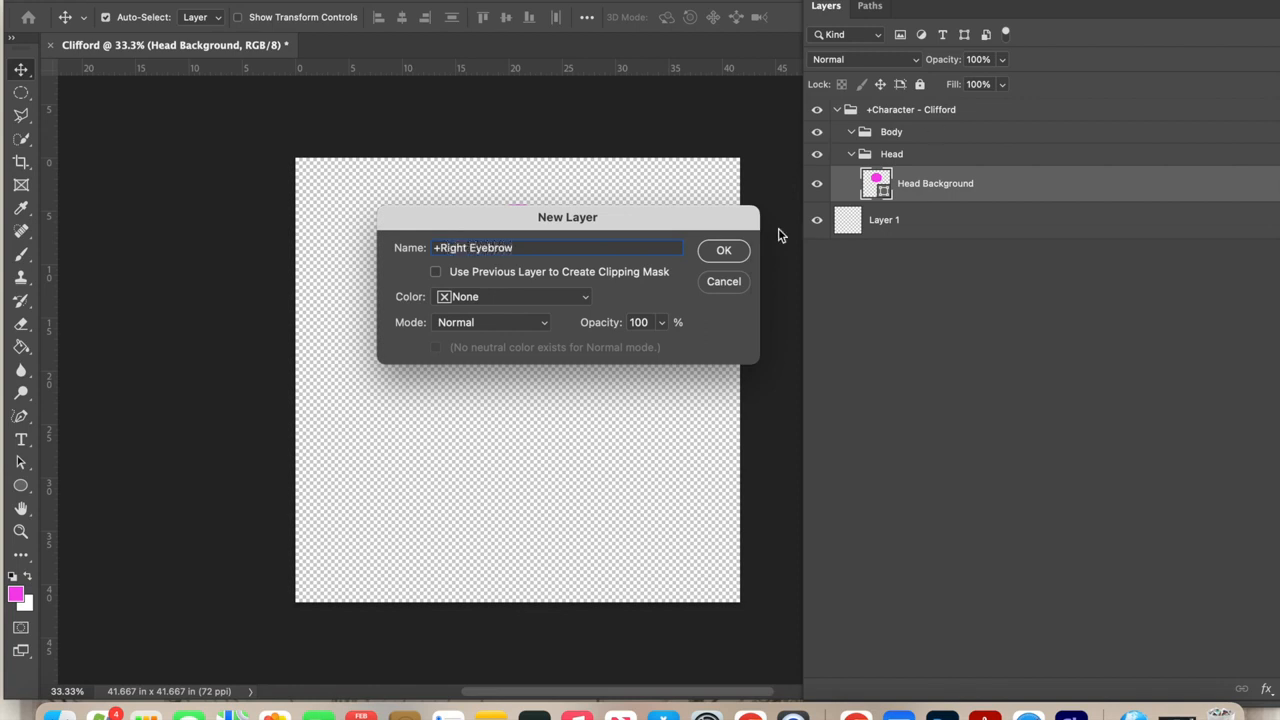
{"action": "left_click", "coordinate": [726, 253]}
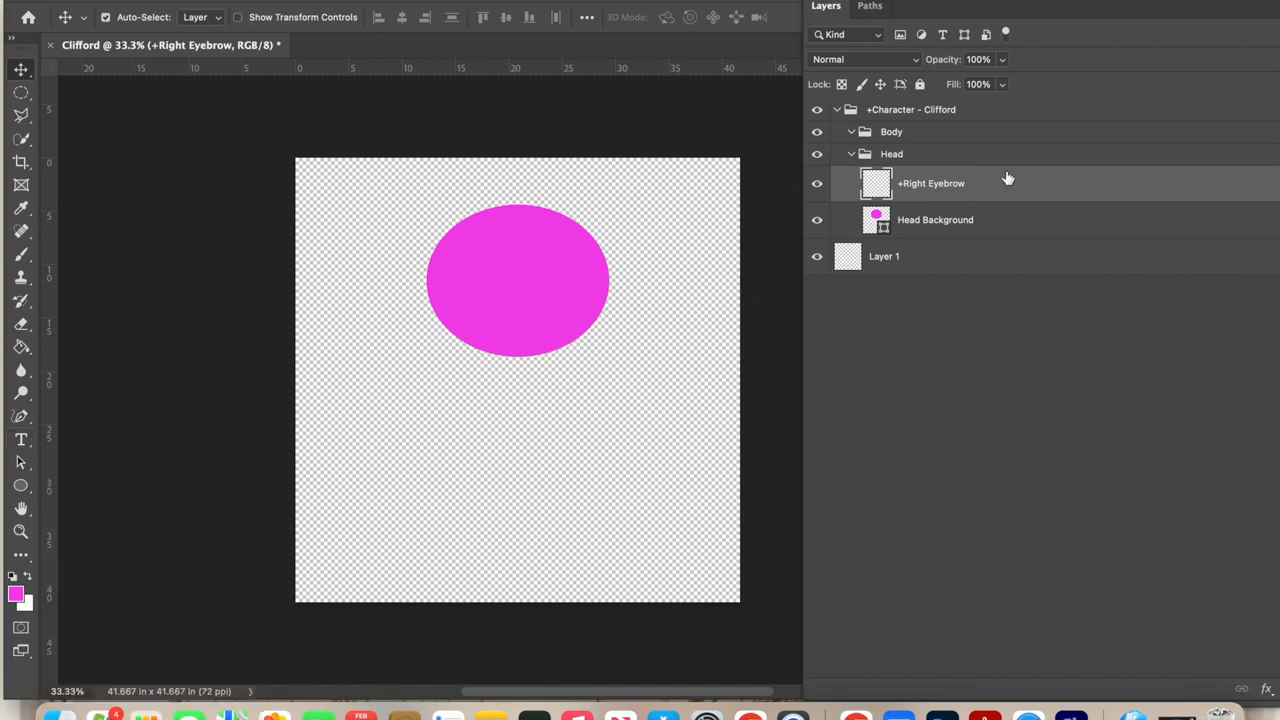
Draw a thin rectangle about 324 by 62 px on the upper-left part of the head as the right eyebrow
{"action": "left_click", "coordinate": [22, 487]}
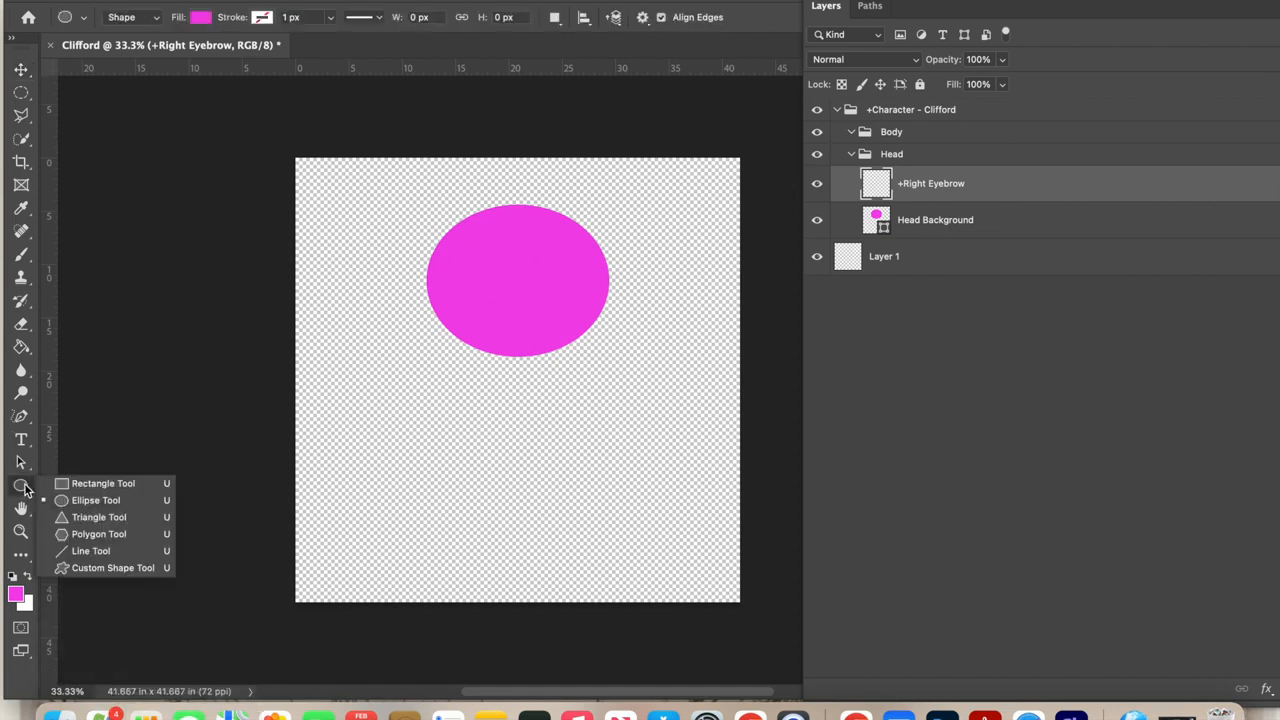
{"action": "left_click", "coordinate": [96, 484]}
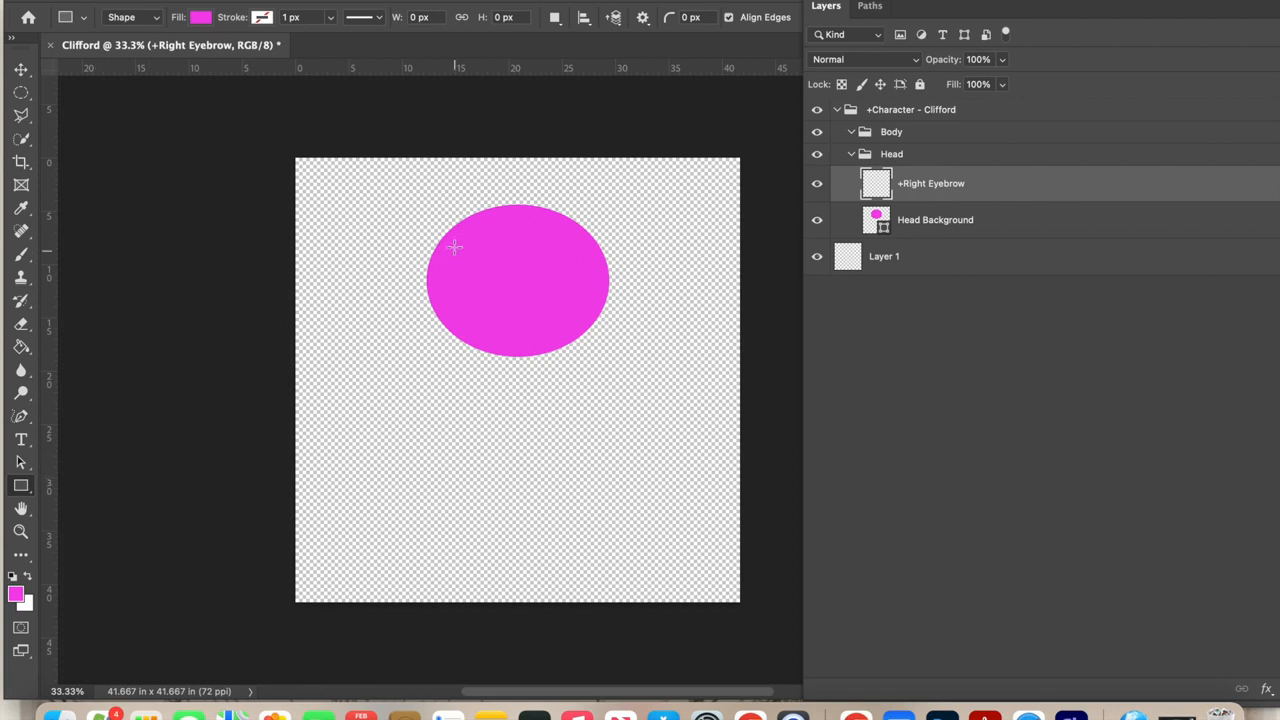
{"action": "left_click_drag", "start_coordinate": [455, 244], "coordinate": [504, 252]}
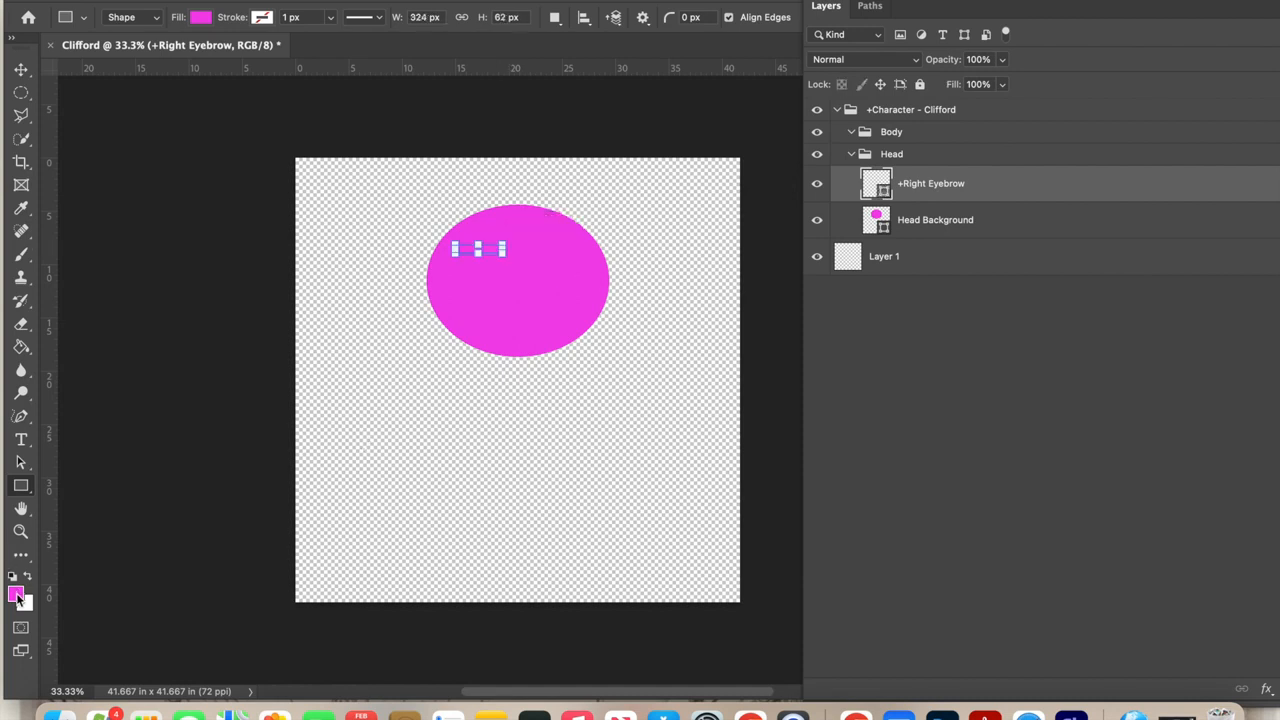
Set the foreground colour to very dark purple 2e042c
{"action": "left_click", "coordinate": [15, 594]}
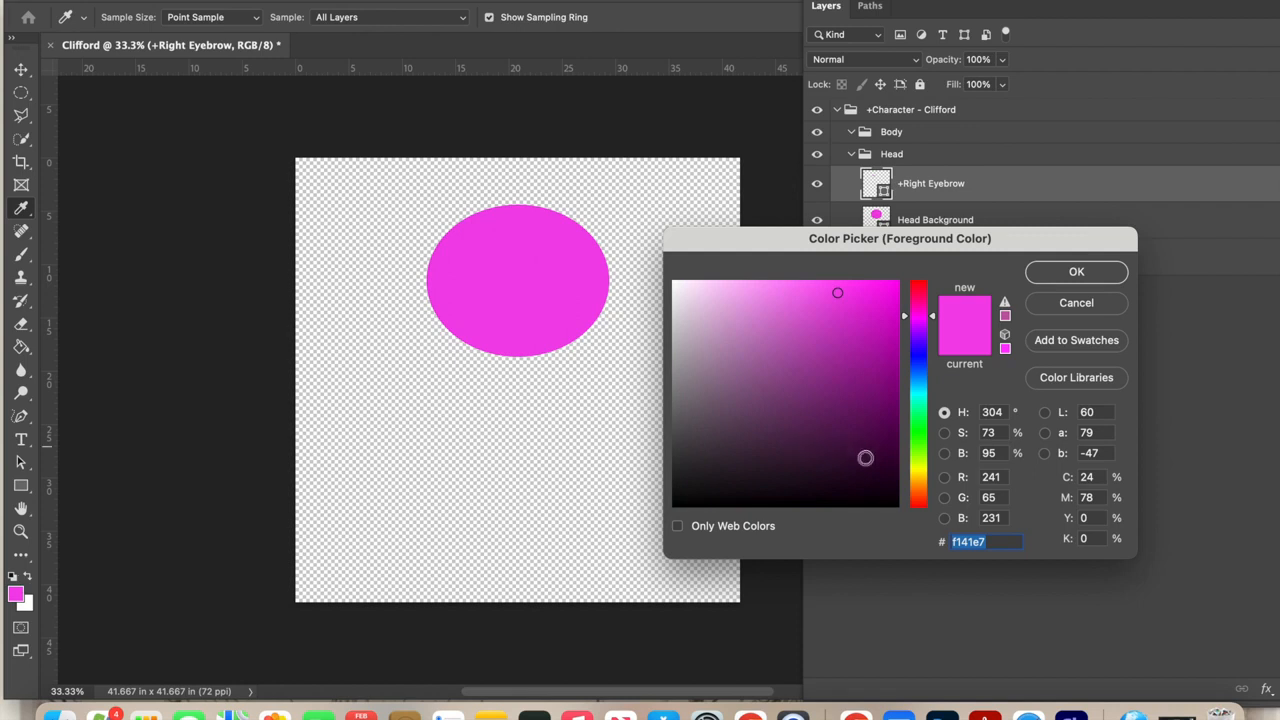
{"action": "left_click", "coordinate": [877, 465]}
{"action": "left_click", "coordinate": [1076, 272]}
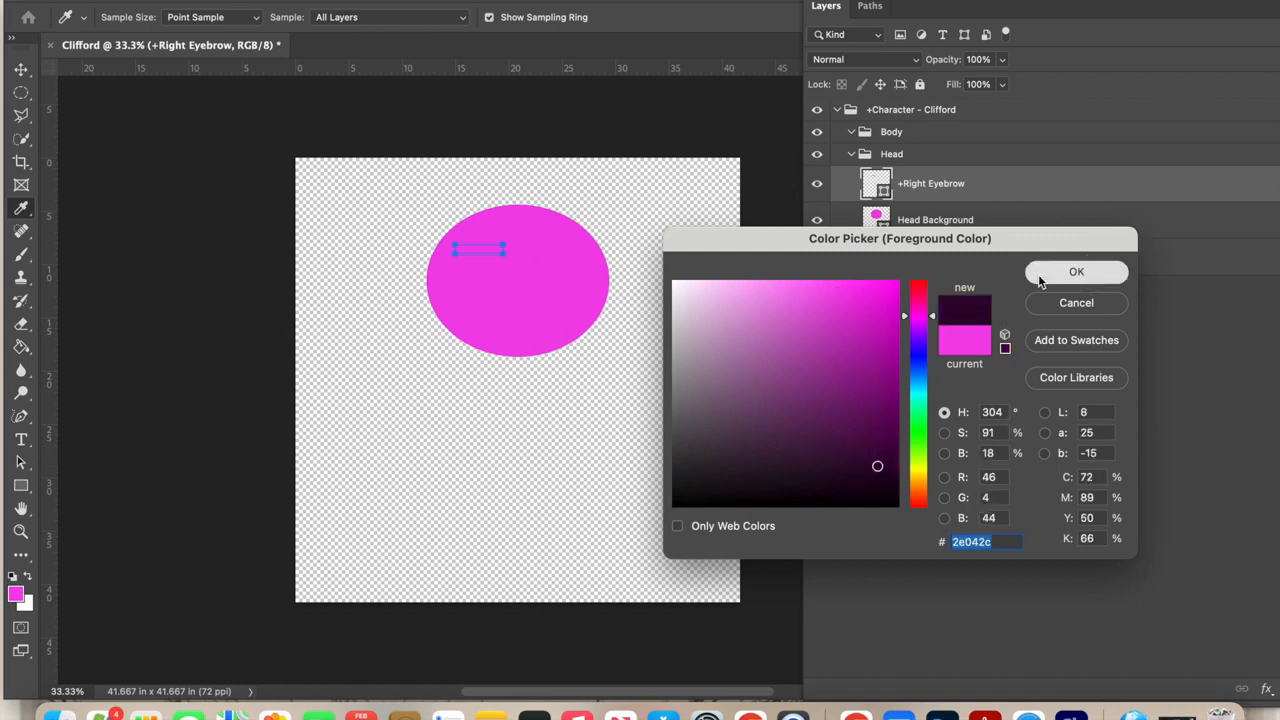
Rasterize the +Right Eyebrow shape and fill it with the dark foreground colour using the Paint Bucket, hiding Head Background only during the fill
{"action": "key", "text": "g"}
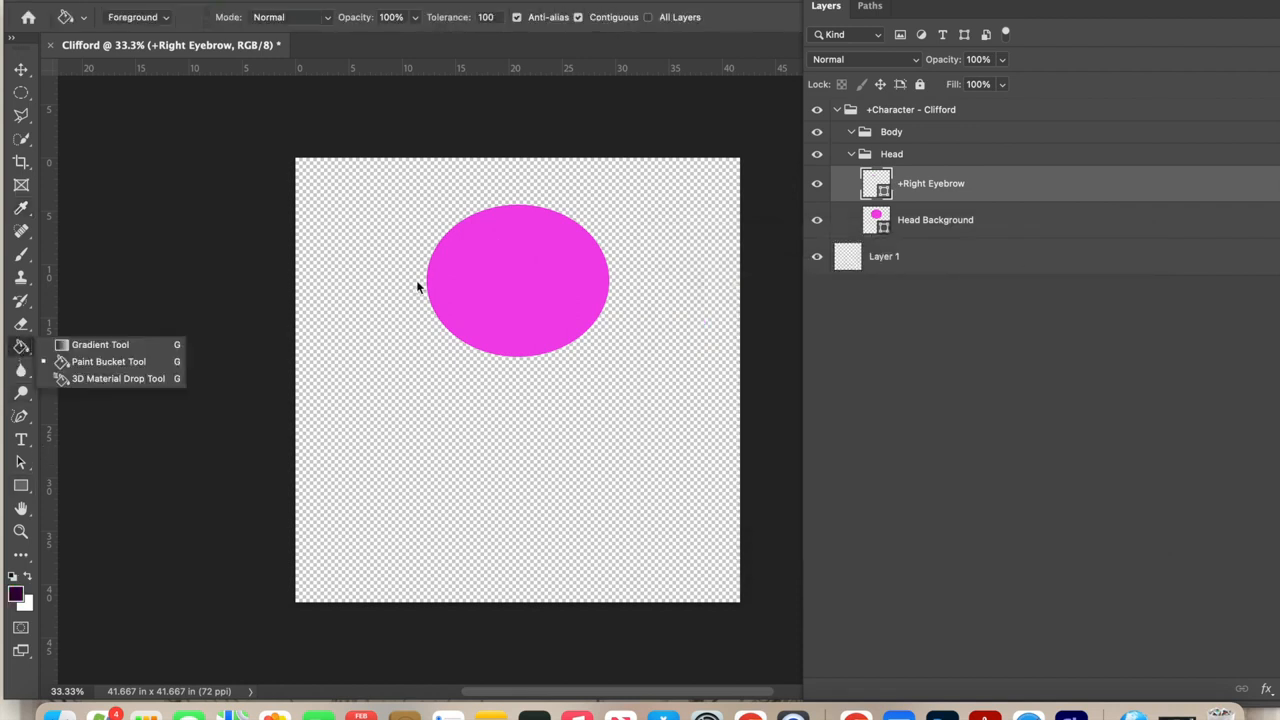
{"action": "left_click", "coordinate": [474, 254]}
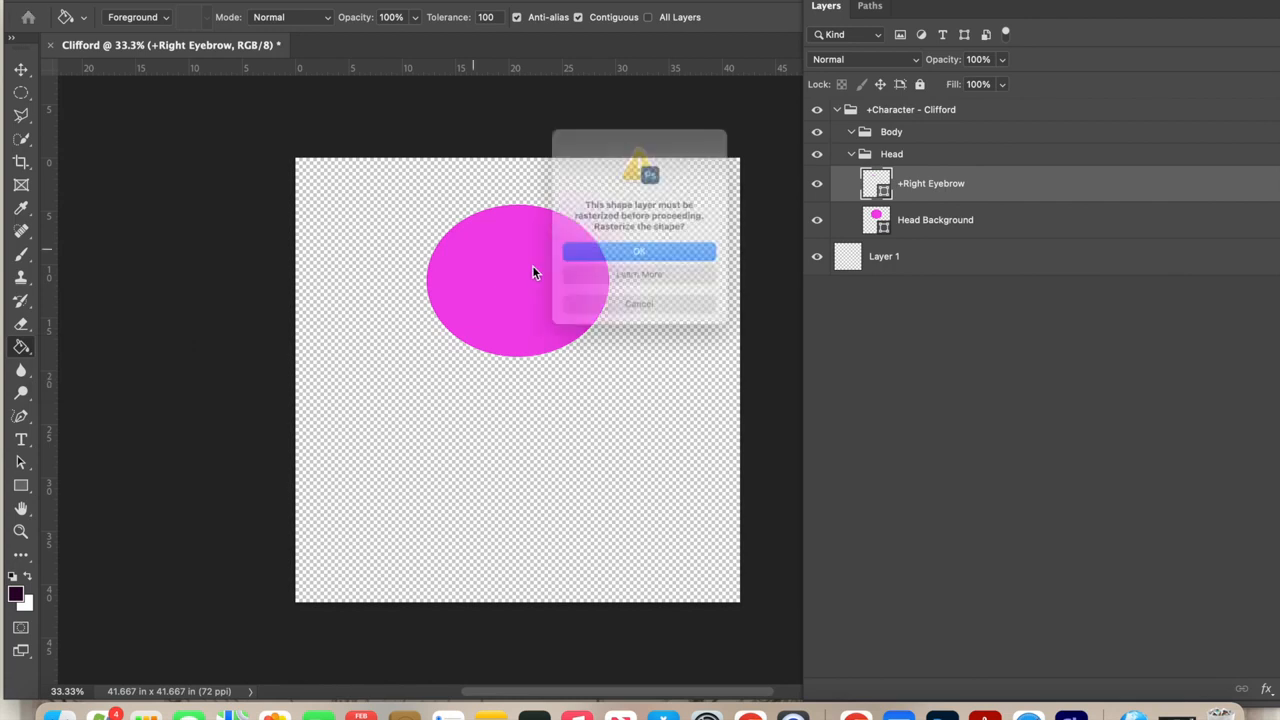
{"action": "left_click", "coordinate": [624, 261]}
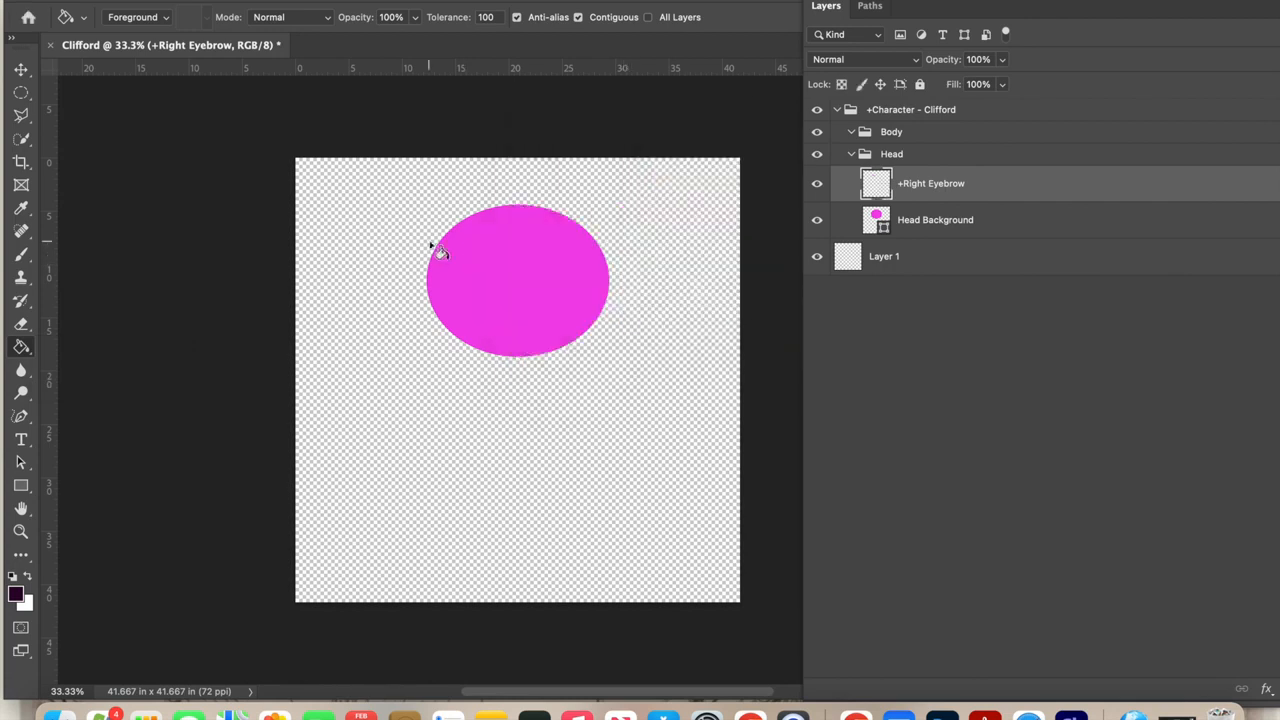
{"action": "left_click", "coordinate": [817, 221]}
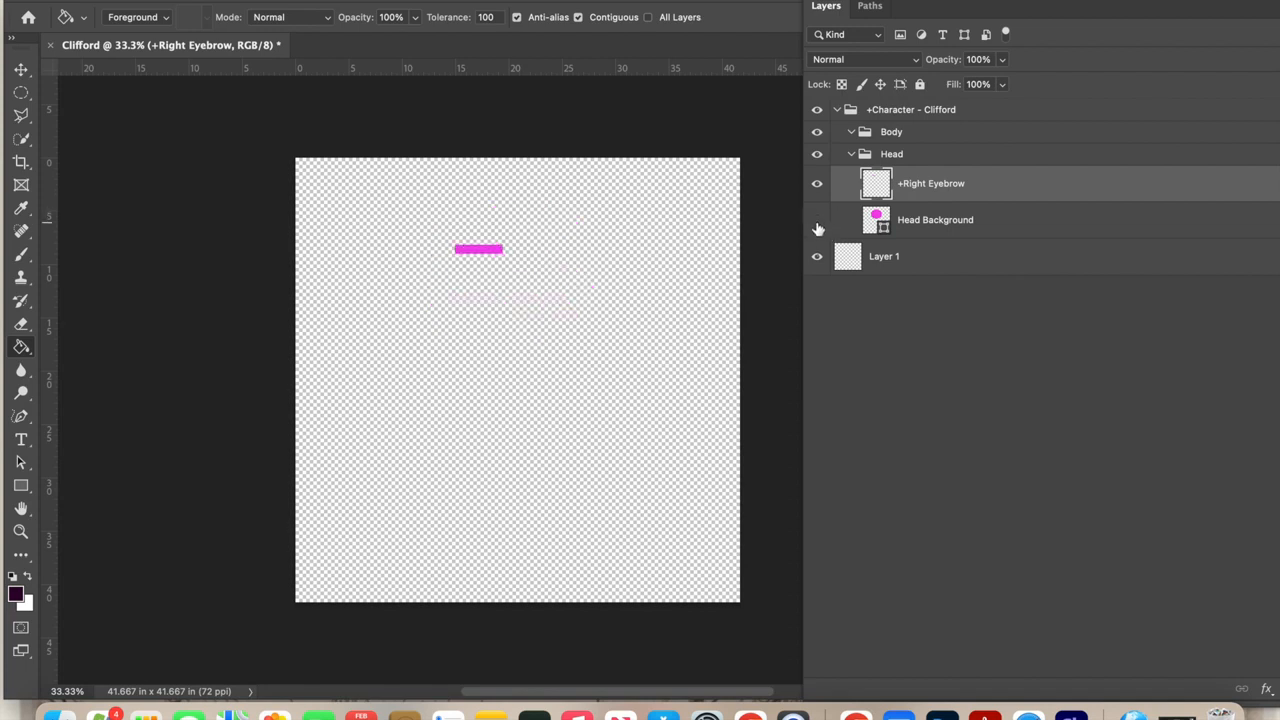
{"action": "left_click", "coordinate": [481, 251]}
{"action": "left_click", "coordinate": [817, 221]}
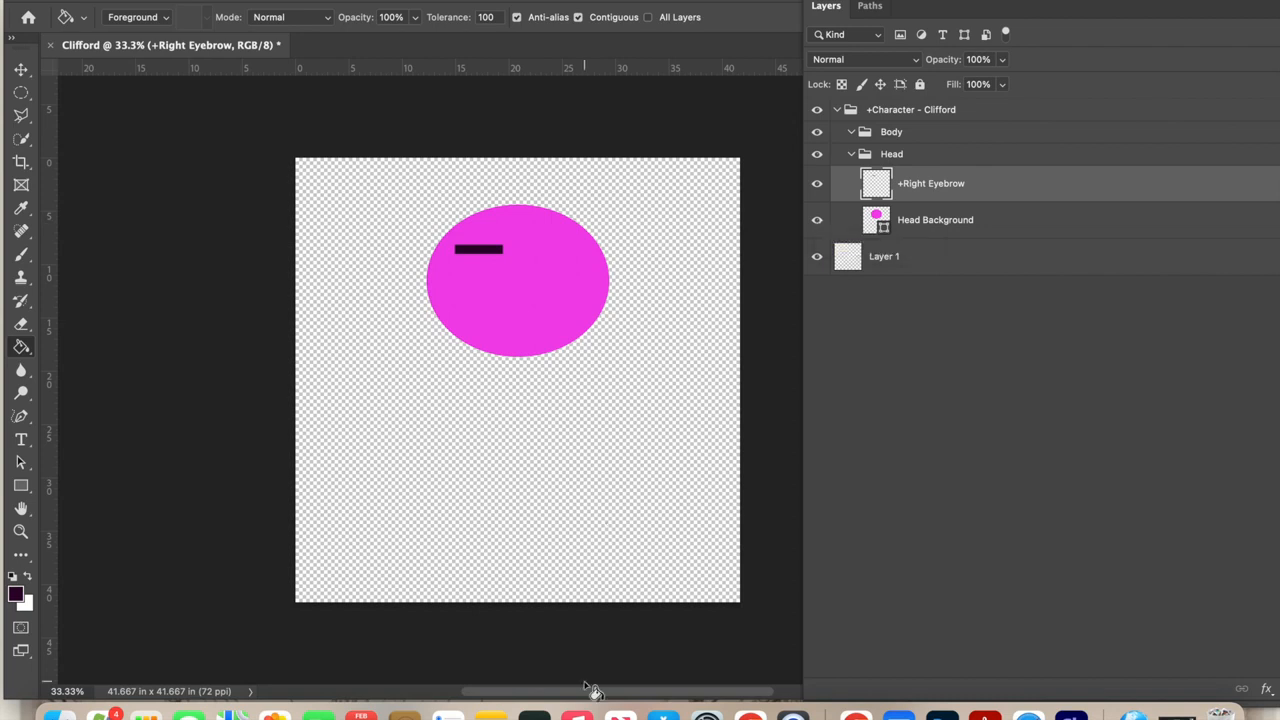
Duplicate the +Right Eyebrow layer and rename the copy +Left Eyebrow
{"action": "key", "text": "v"}
{"action": "key", "text": "super+j"}
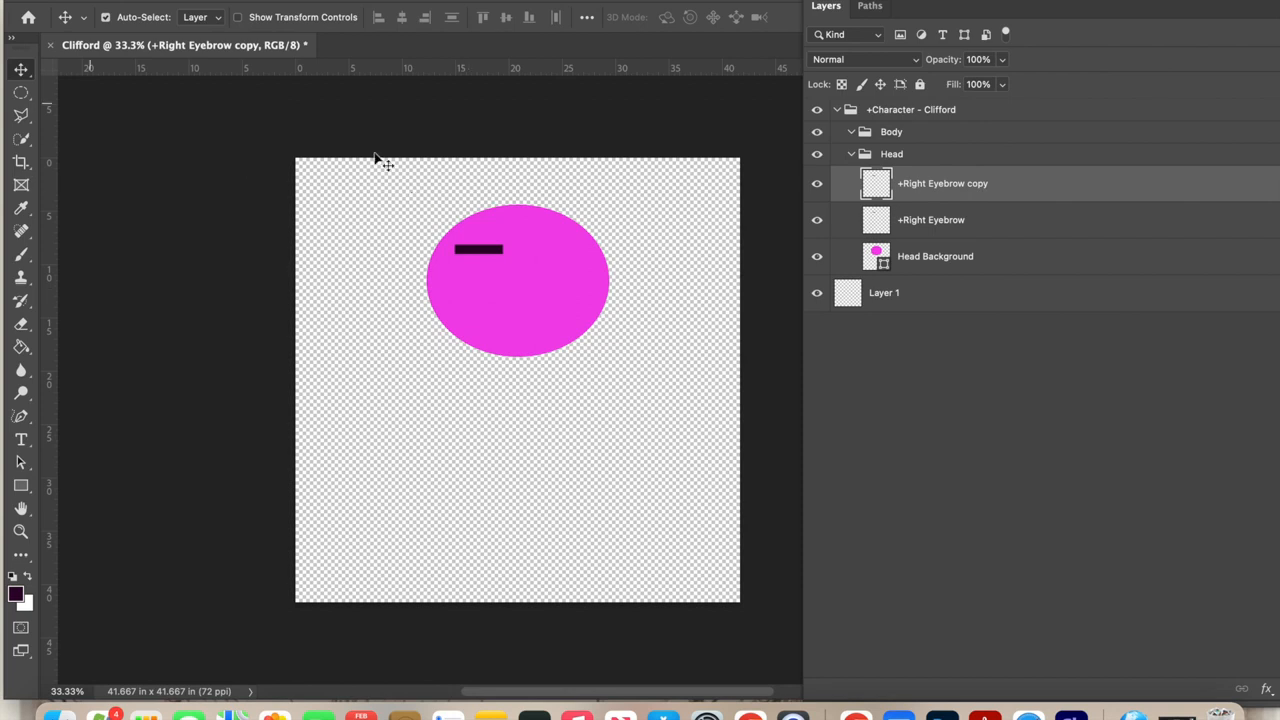
{"action": "double_click", "coordinate": [935, 186]}
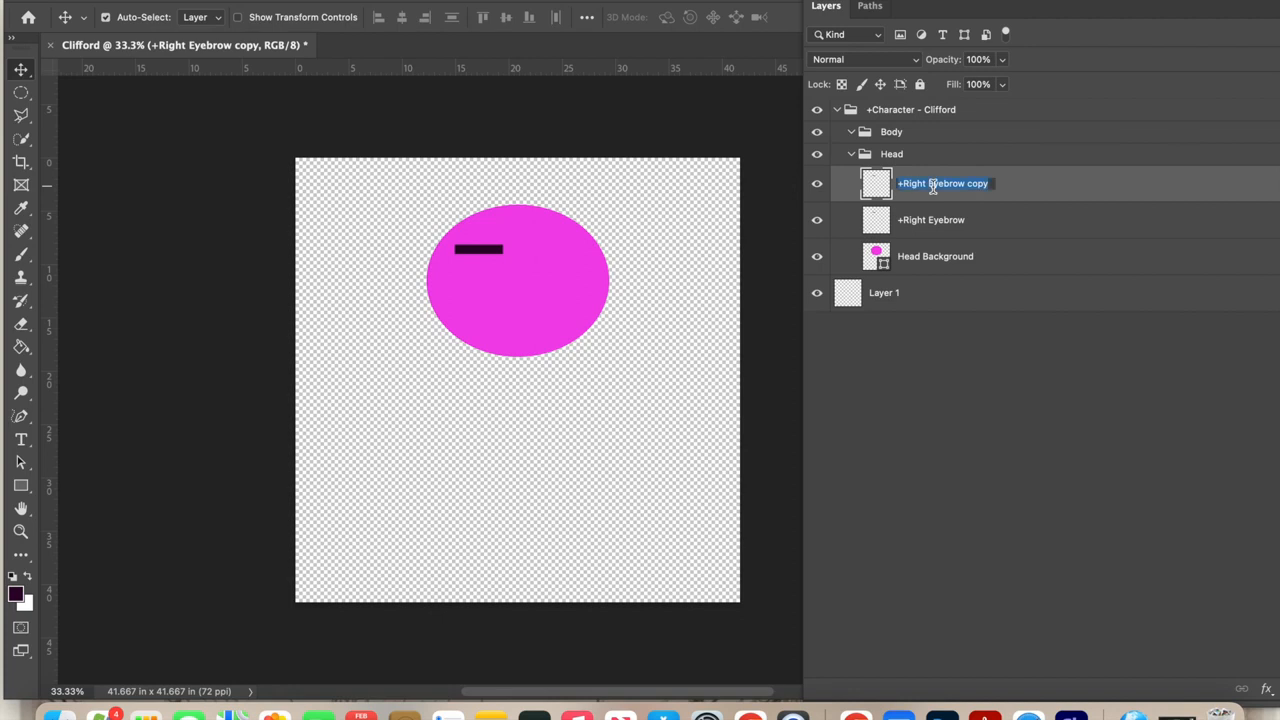
{"action": "left_click", "coordinate": [991, 182]}
{"action": "key", "text": "BackSpace"}
{"action": "key", "text": "BackSpace"}
{"action": "key", "text": "BackSpace"}
{"action": "key", "text": "BackSpace"}
{"action": "key", "text": "BackSpace"}
{"action": "key", "text": "BackSpace"}
{"action": "key", "text": "BackSpace"}
{"action": "key", "text": "BackSpace"}
{"action": "key", "text": "BackSpace"}
{"action": "key", "text": "BackSpace"}
{"action": "key", "text": "BackSpace"}
{"action": "key", "text": "BackSpace"}
{"action": "key", "text": "BackSpace"}
{"action": "key", "text": "BackSpace"}
{"action": "key", "text": "BackSpace"}
{"action": "key", "text": "BackSpace"}
{"action": "key", "text": "BackSpace"}
{"action": "key", "text": "BackSpace"}
{"action": "type", "text": "Left Eyebrow"}
{"action": "left_click", "coordinate": [1015, 501]}
{"action": "left_click", "coordinate": [1016, 509]}
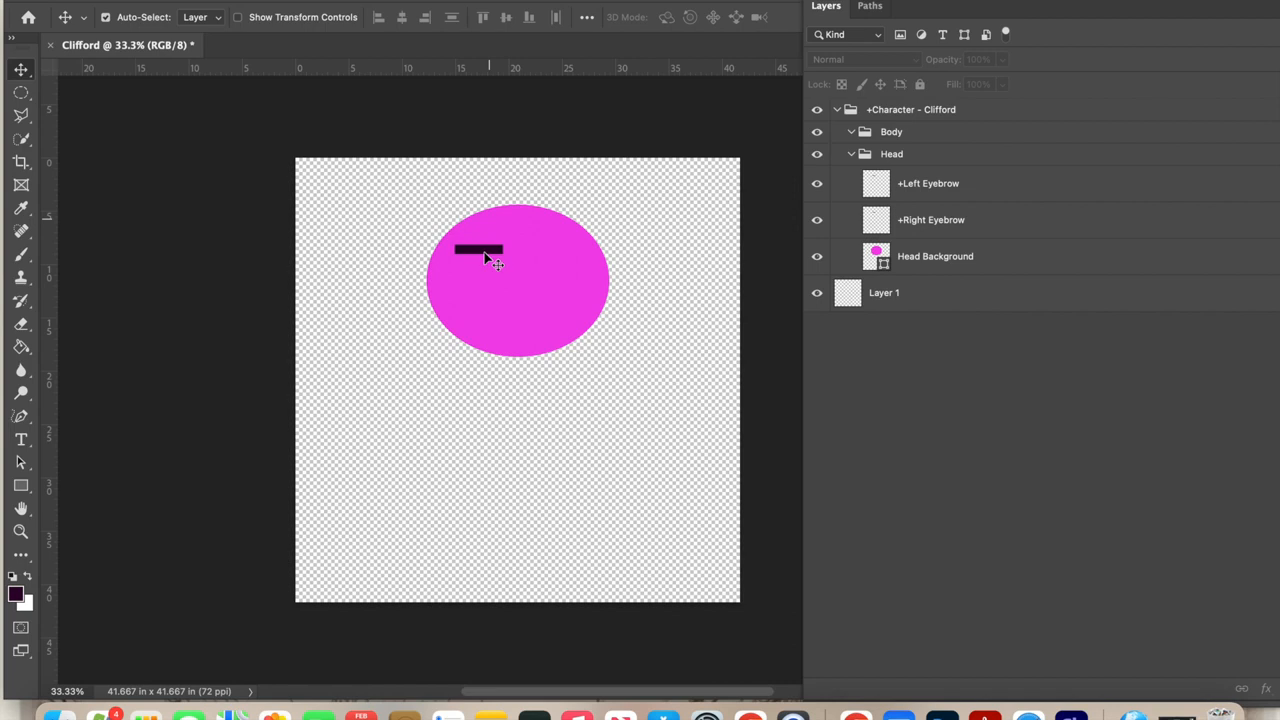
Move the +Left Eyebrow bar about 7.7 in across to the opposite side of the head, level with the other eyebrow
{"action": "left_click_drag", "start_coordinate": [490, 258], "coordinate": [565, 255]}
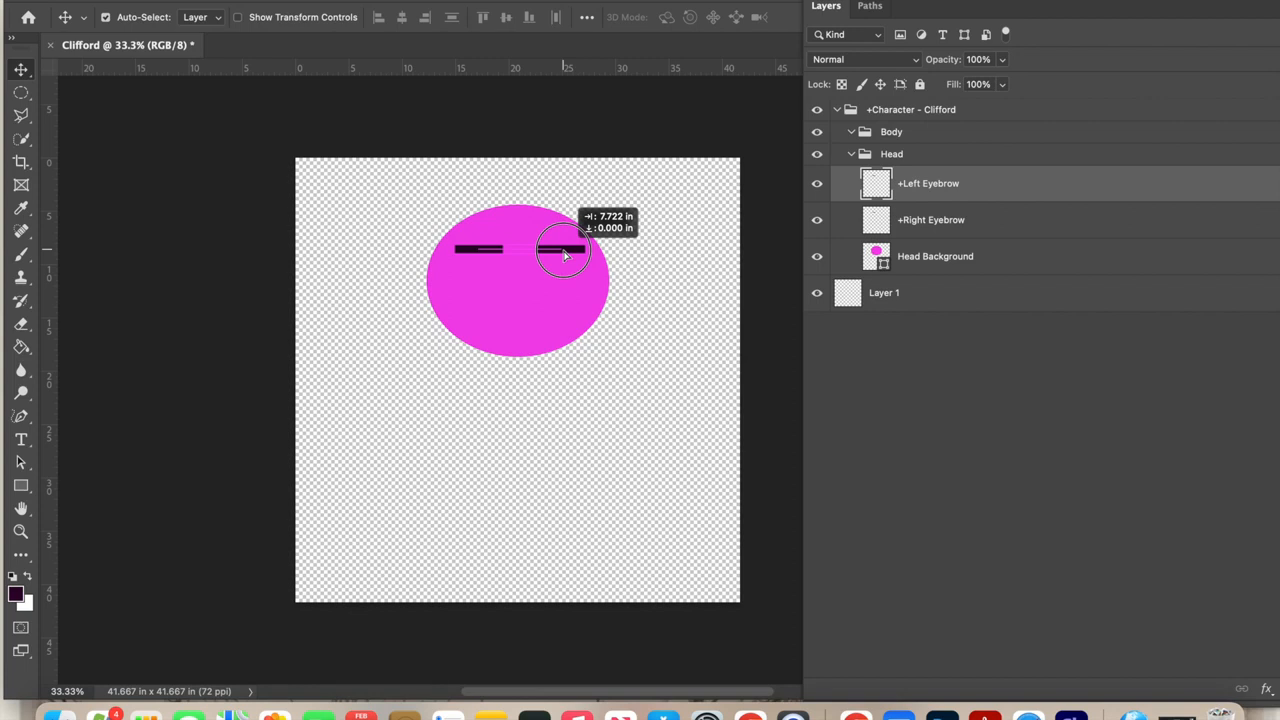
{"action": "left_click_drag", "start_coordinate": [565, 255], "coordinate": [565, 255]}
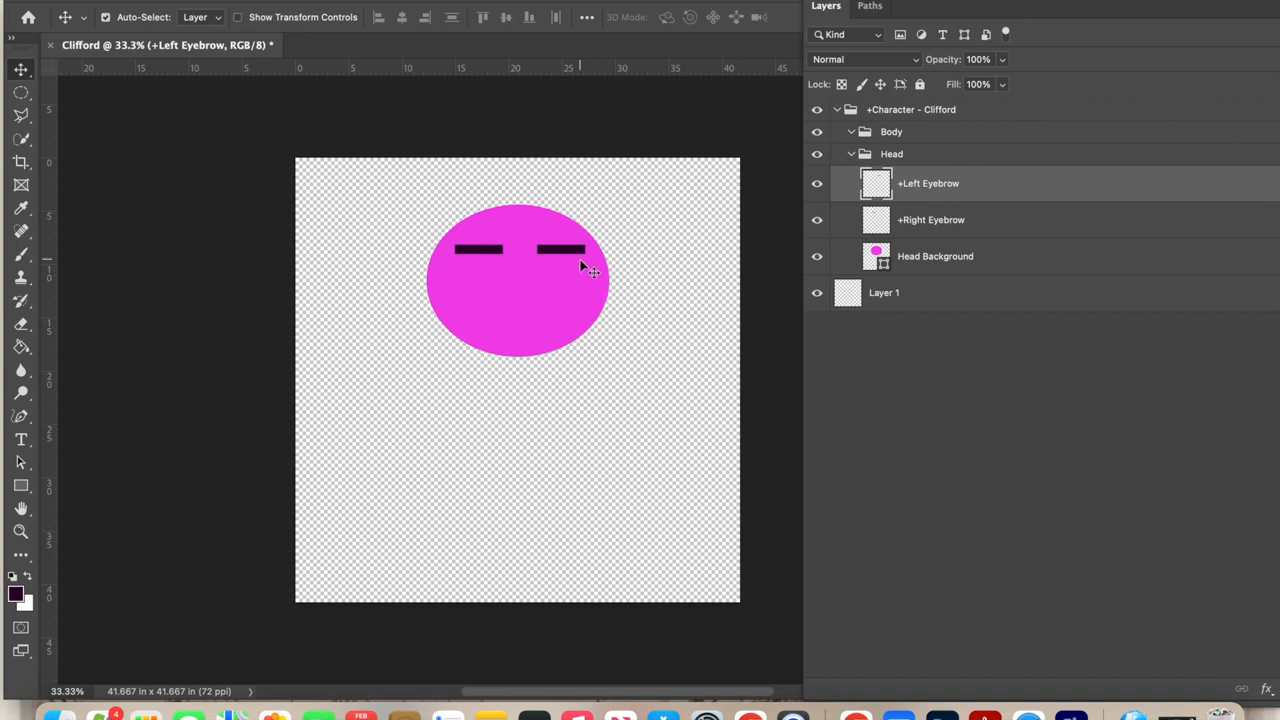
{"action": "left_click_drag", "start_coordinate": [570, 255], "coordinate": [570, 256]}
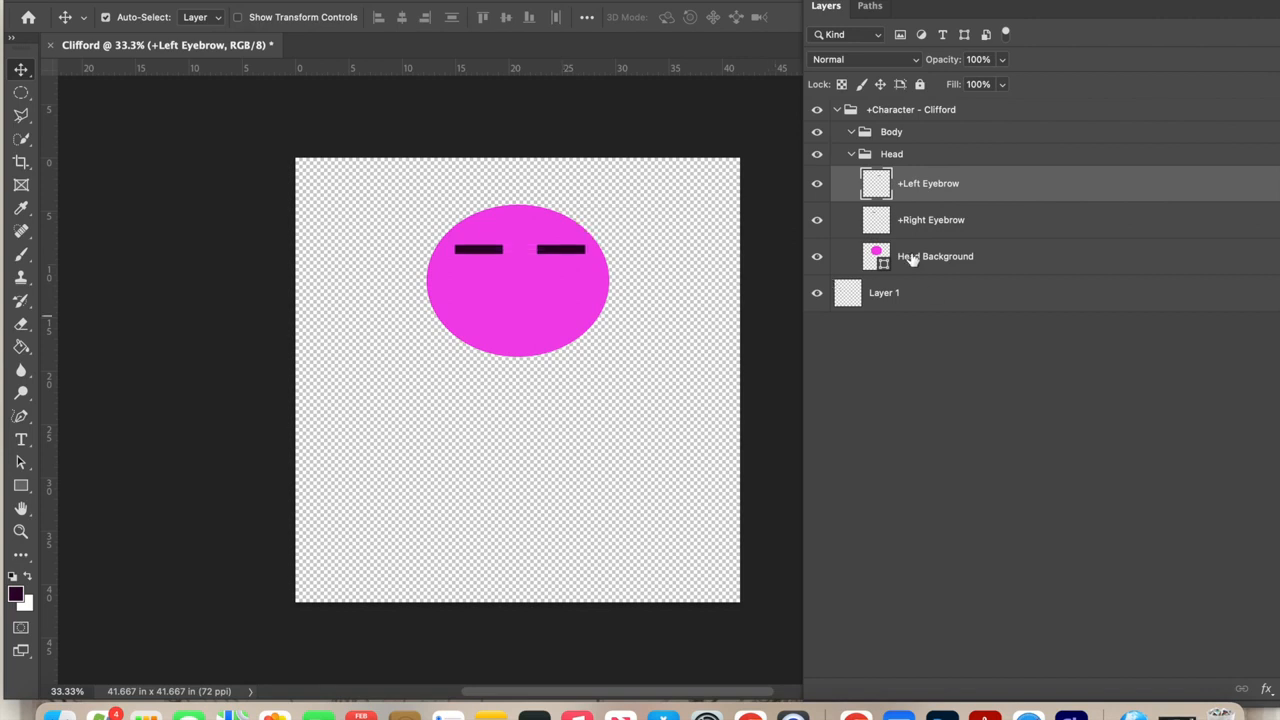
{"action": "left_click", "coordinate": [817, 186]}
{"action": "left_click", "coordinate": [819, 186]}
{"action": "left_click_drag", "start_coordinate": [571, 255], "coordinate": [567, 257]}
Create a group named +Right Eye and nest it inside the Head group above the eyebrow layers
{"action": "left_click", "coordinate": [931, 157]}
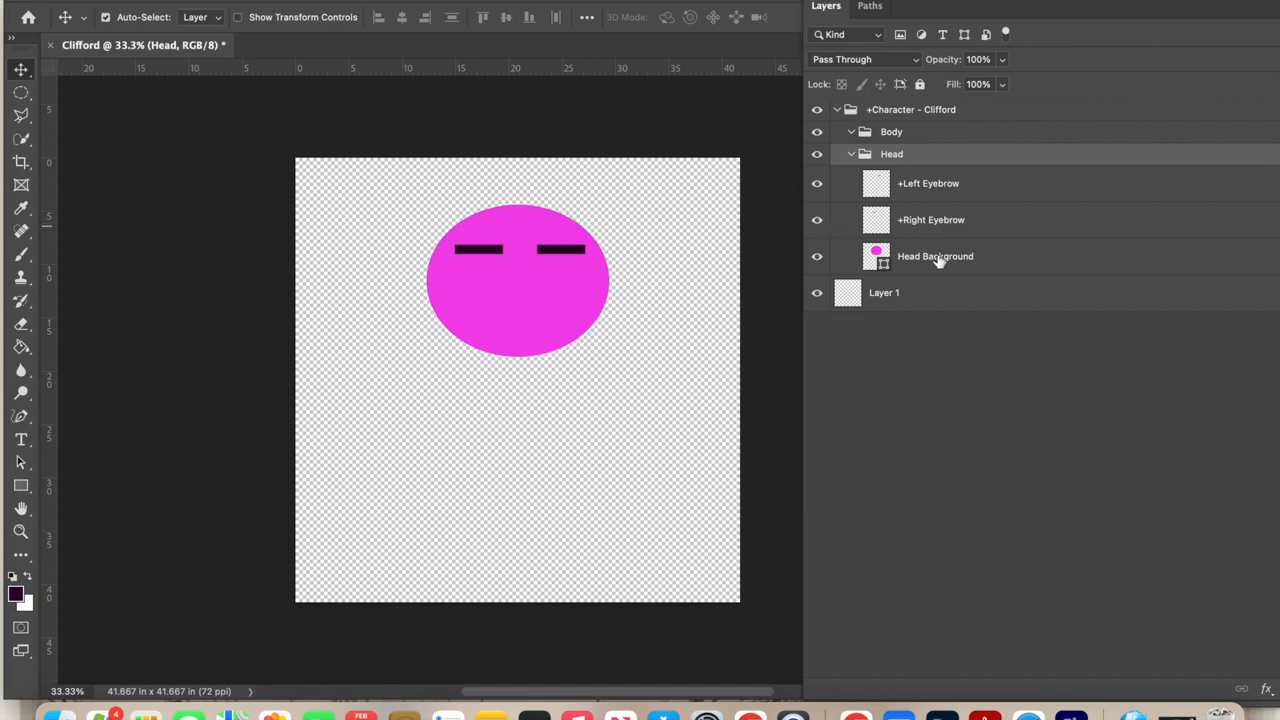
{"action": "left_click", "coordinate": [277, 1]}
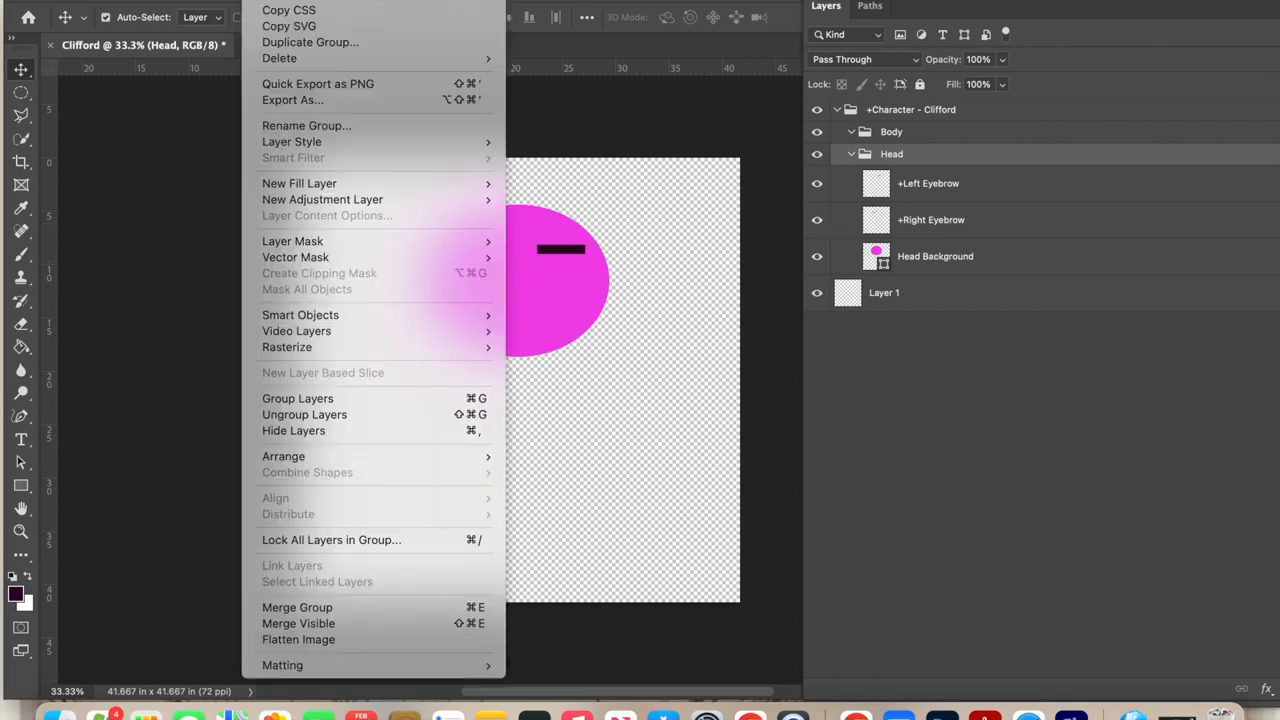
{"action": "mouse_move", "coordinate": [277, 4]}
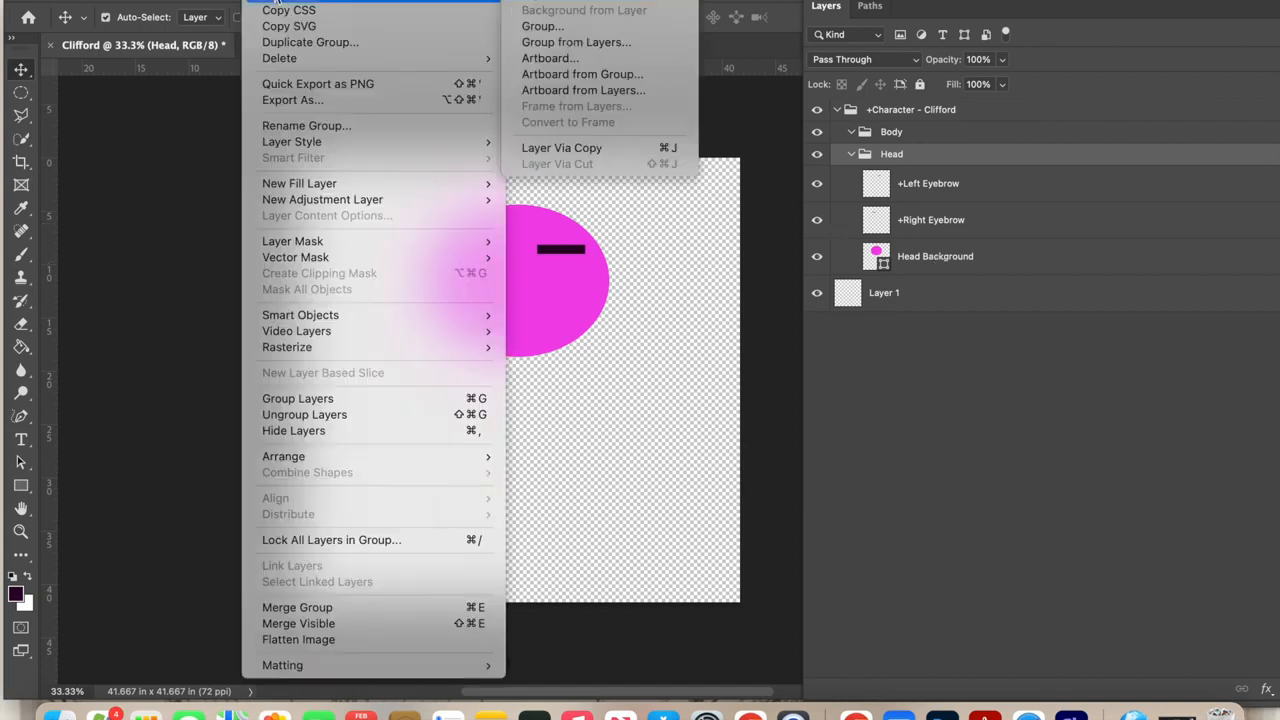
{"action": "left_click", "coordinate": [546, 27]}
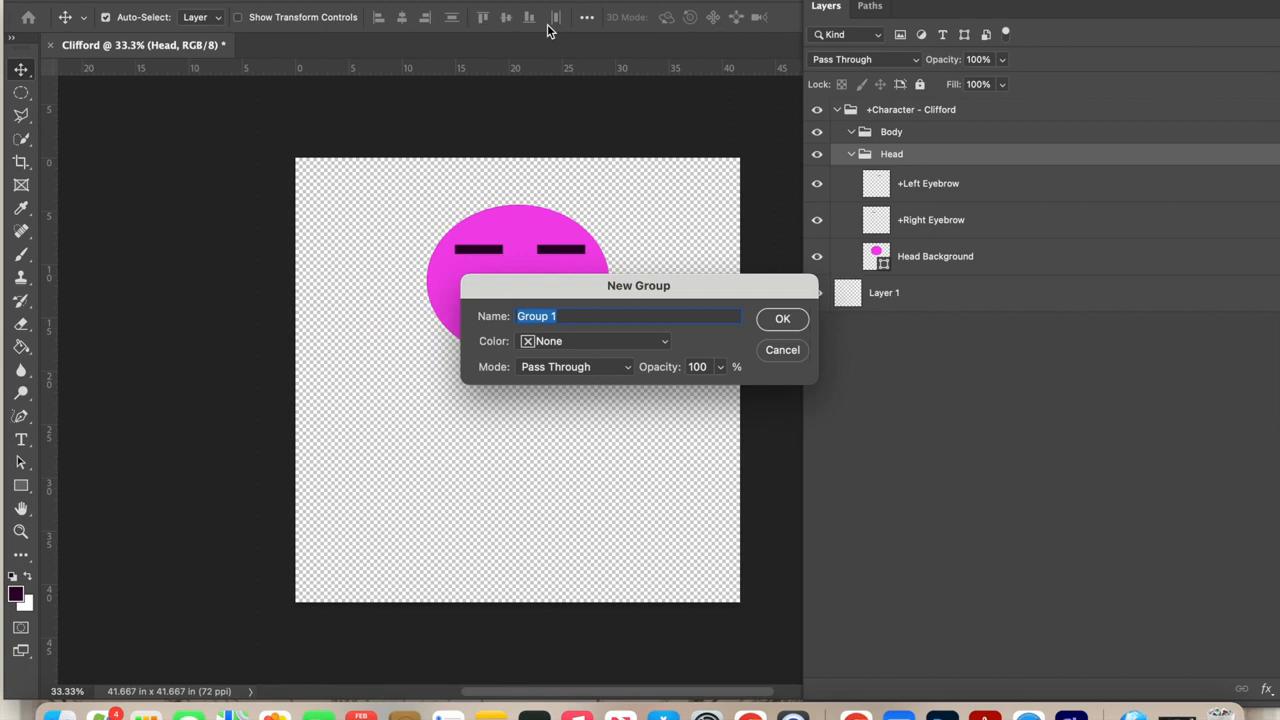
{"action": "type", "text": "+Right Eye"}
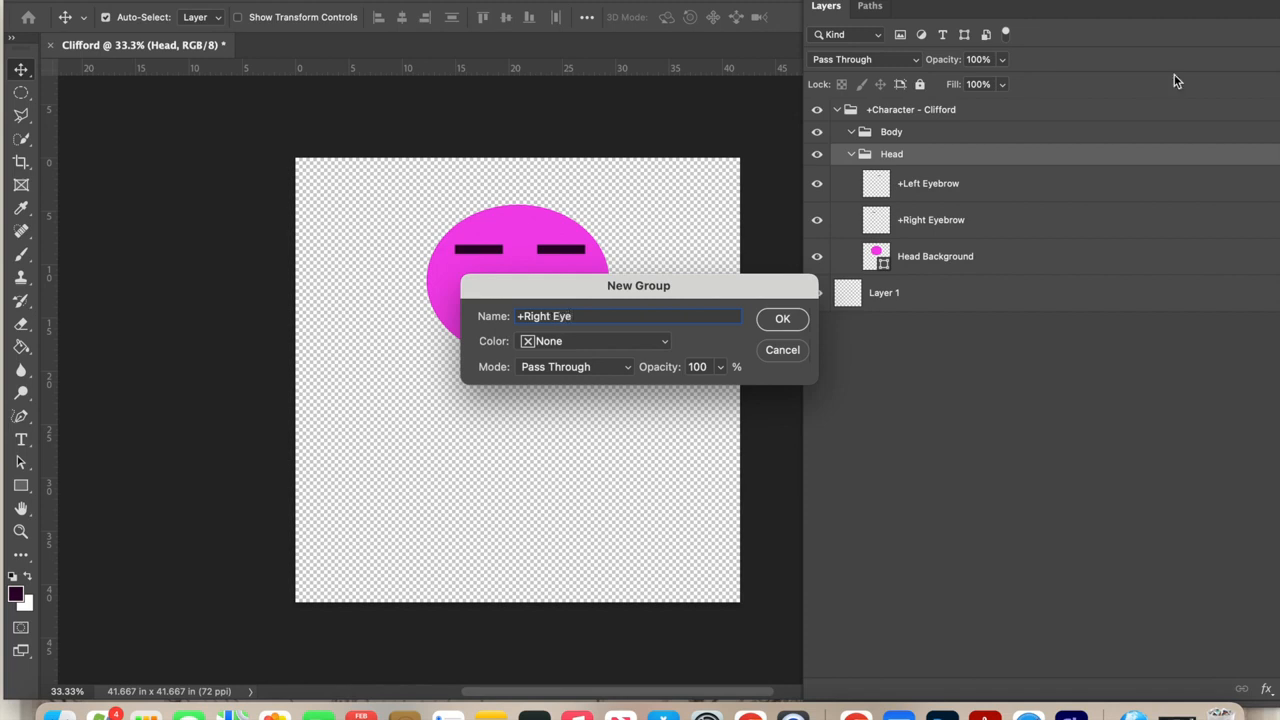
{"action": "left_click", "coordinate": [784, 320]}
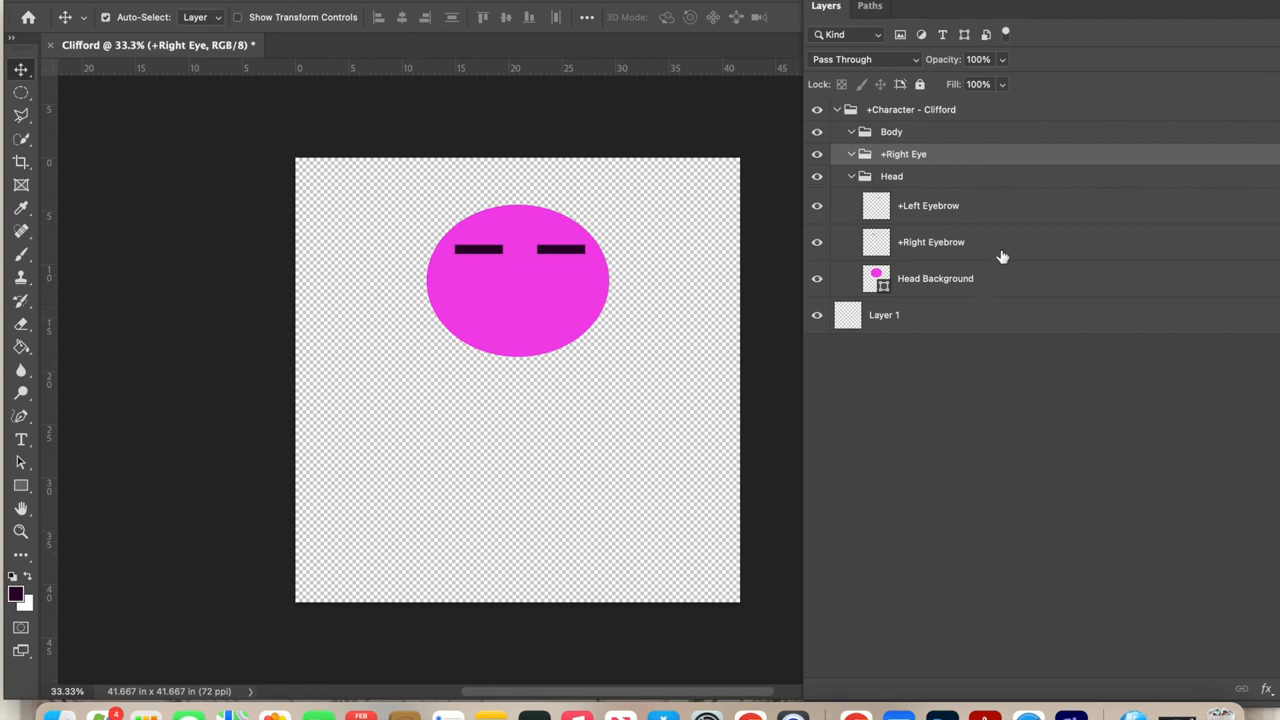
{"action": "left_click_drag", "start_coordinate": [935, 157], "coordinate": [963, 179]}
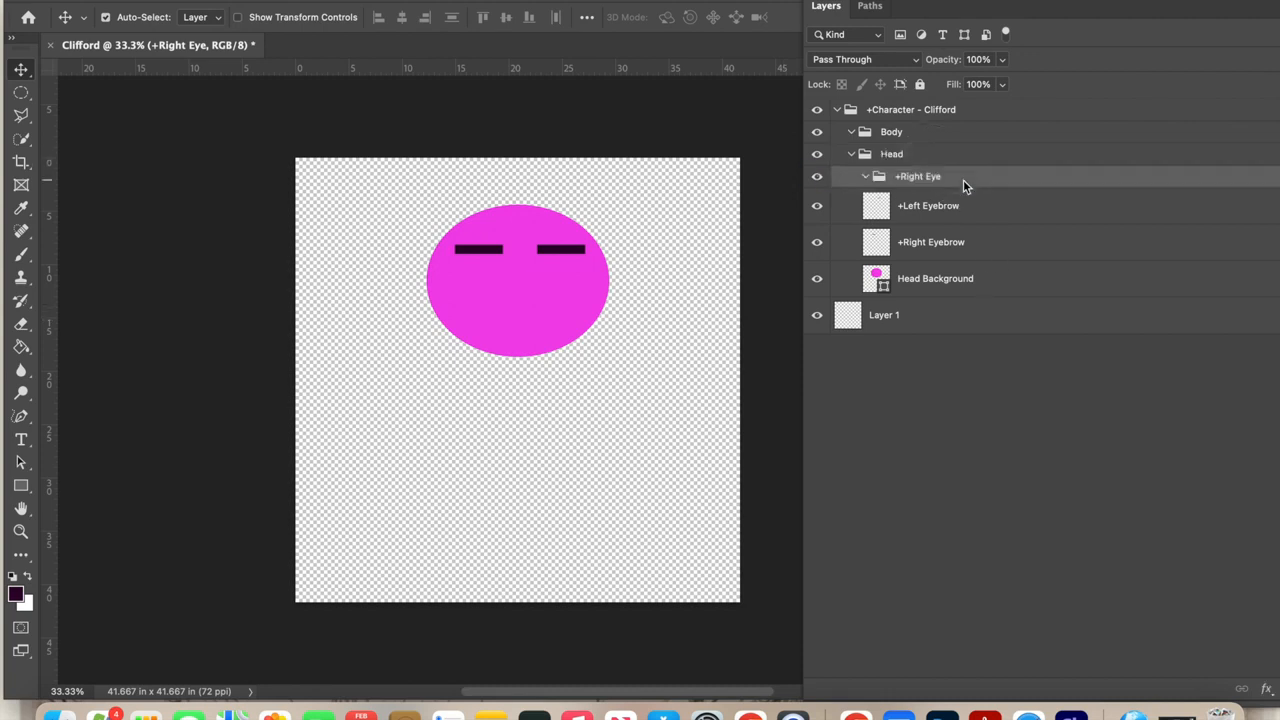
Add a new layer named Right Eyeball inside the +Right Eye group
{"action": "left_click", "coordinate": [942, 180]}
{"action": "left_click", "coordinate": [264, 0]}
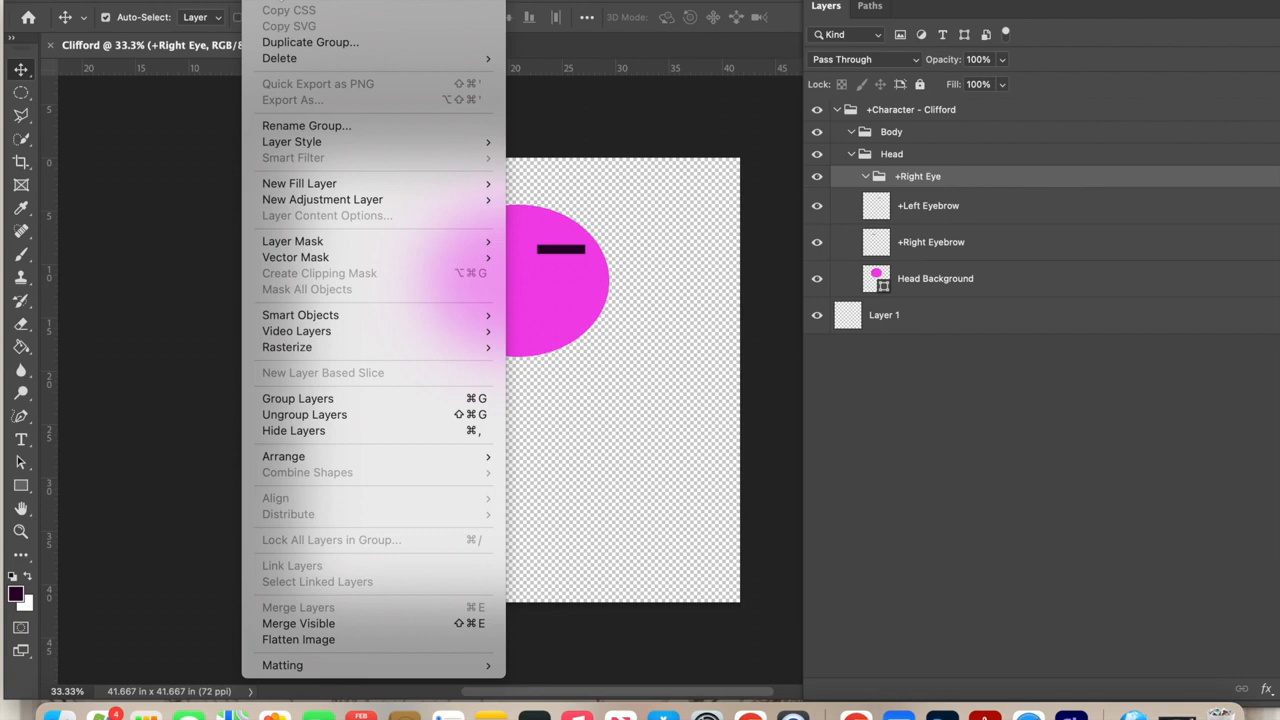
{"action": "mouse_move", "coordinate": [285, 0]}
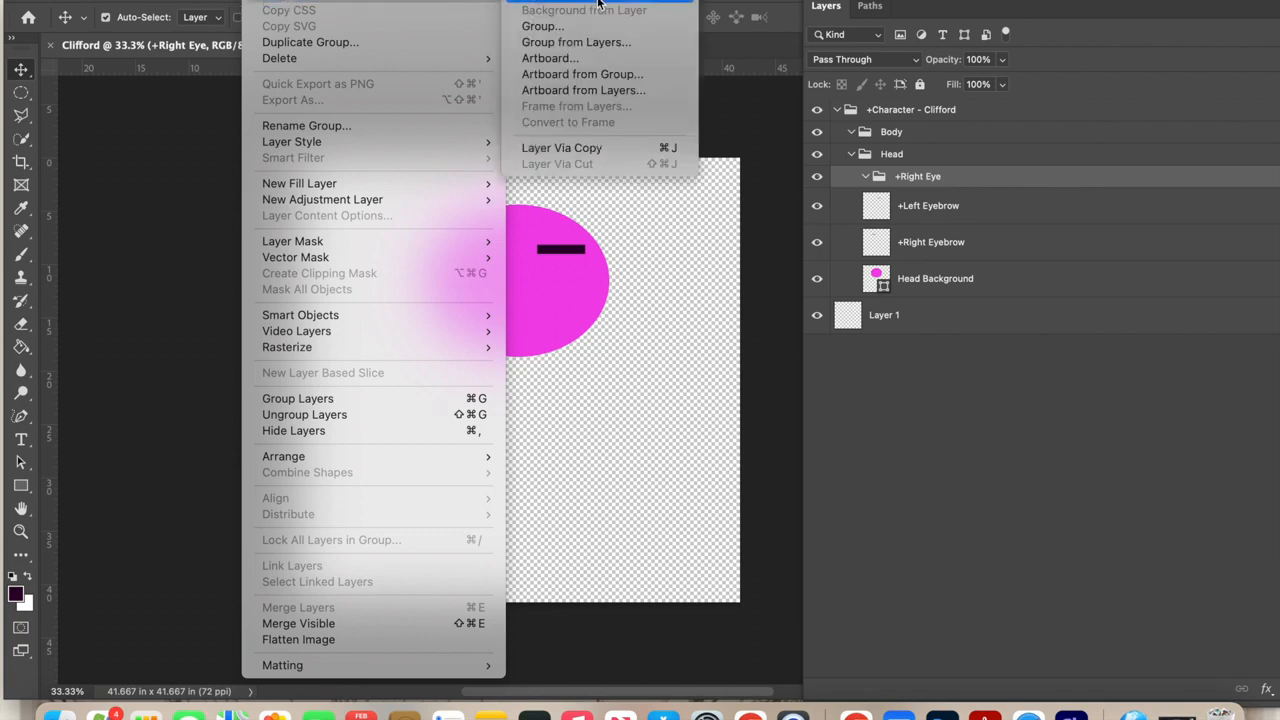
{"action": "left_click", "coordinate": [598, 3]}
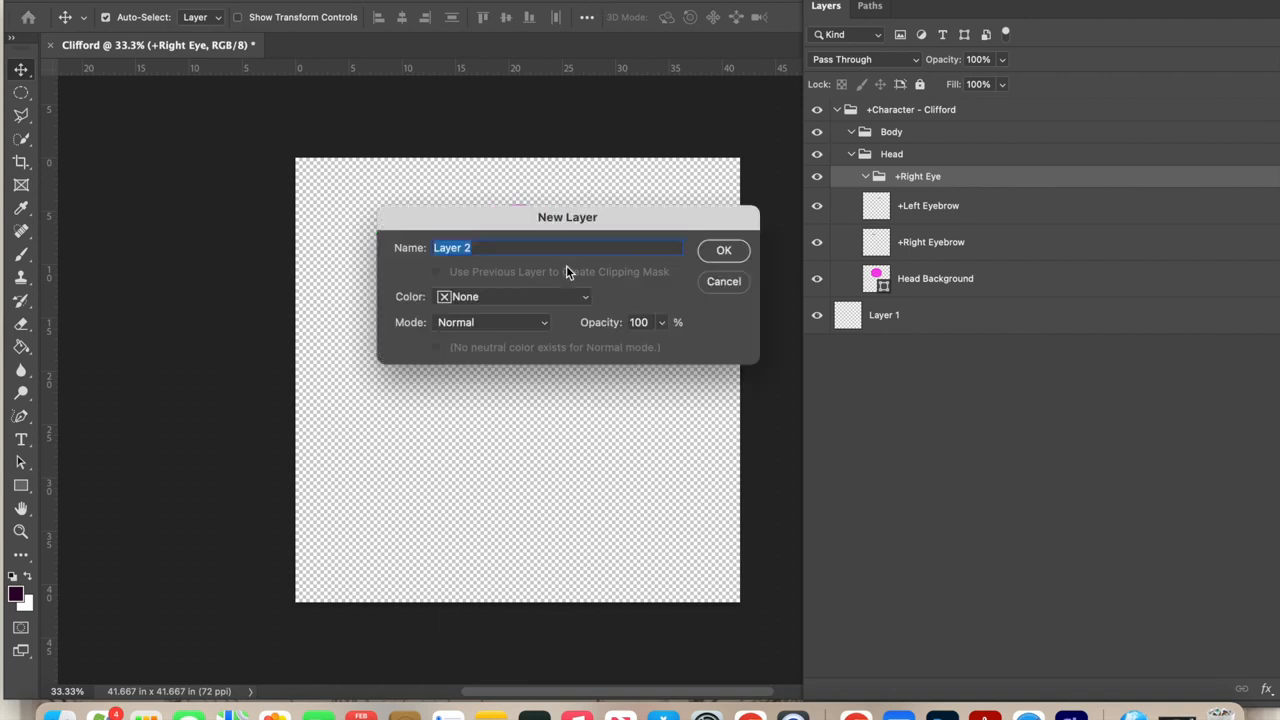
{"action": "type", "text": "Right Eyeball"}
{"action": "left_click", "coordinate": [738, 252]}
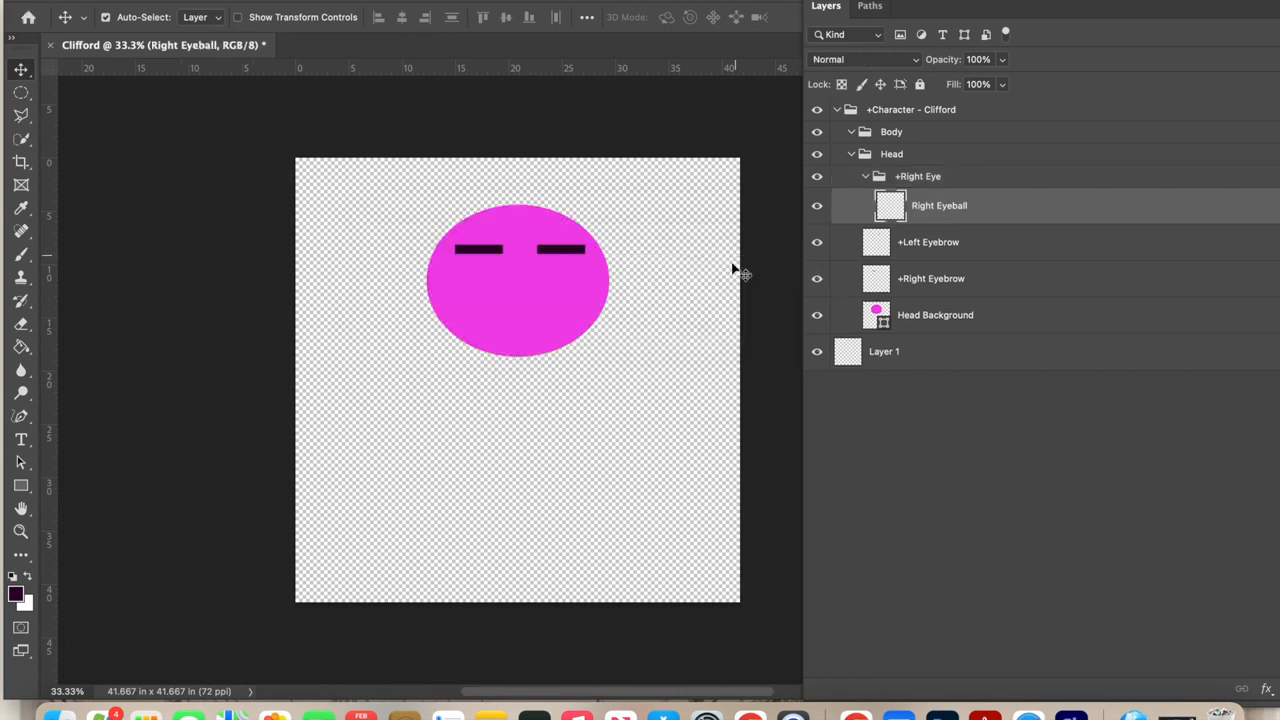
Draw a white ellipse about 337 by 190 px on the Right Eyeball layer, just beneath the right eyebrow
{"action": "left_click", "coordinate": [27, 580]}
{"action": "left_click", "coordinate": [21, 487]}
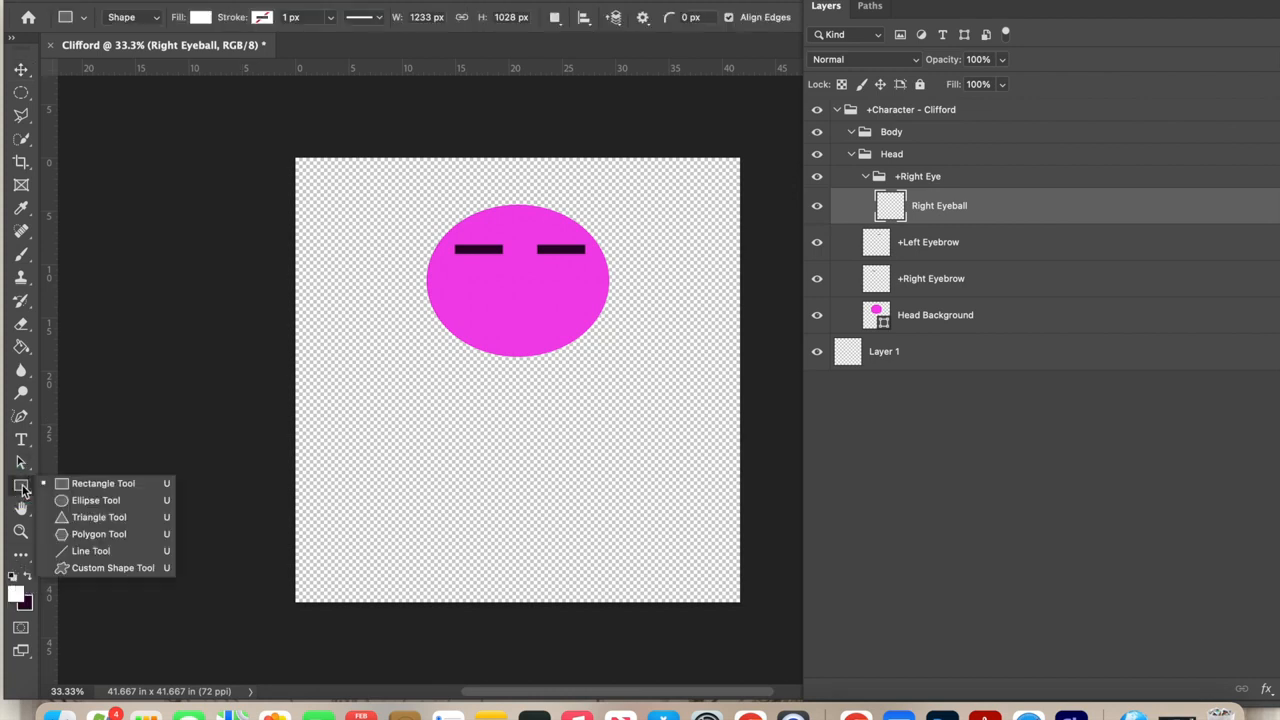
{"action": "left_click", "coordinate": [72, 501]}
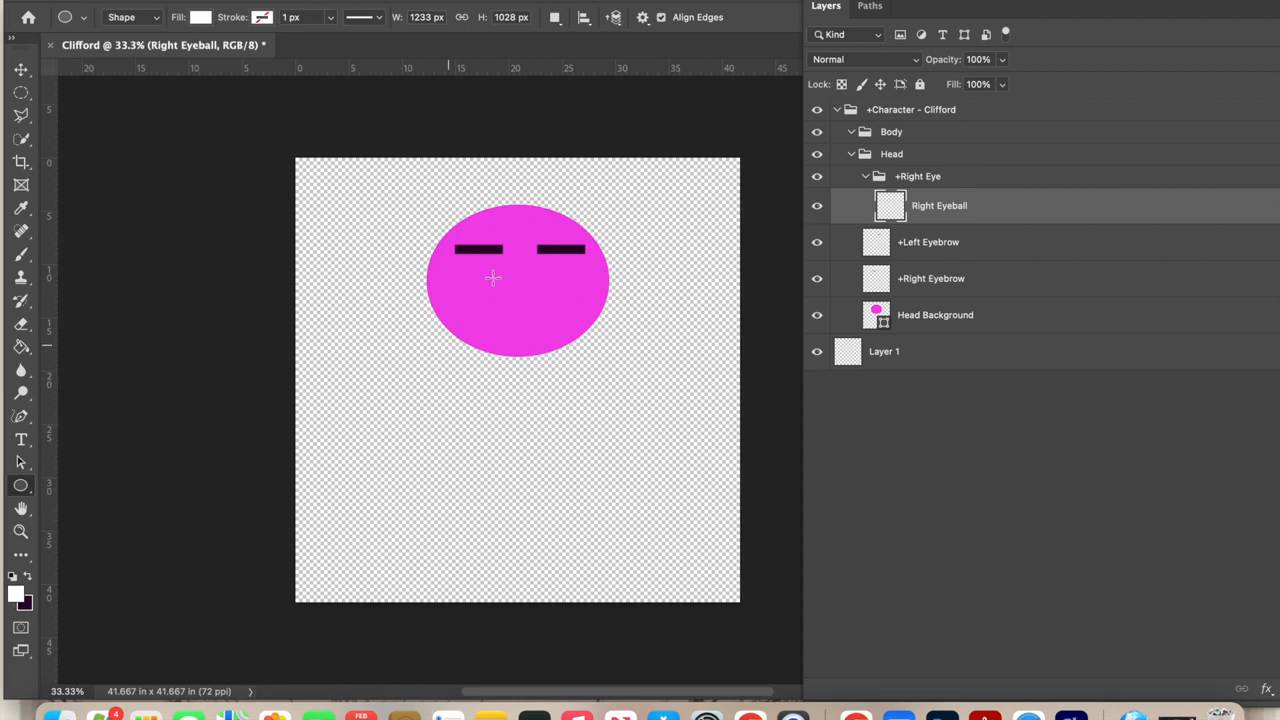
{"action": "left_click_drag", "start_coordinate": [456, 270], "coordinate": [504, 297]}
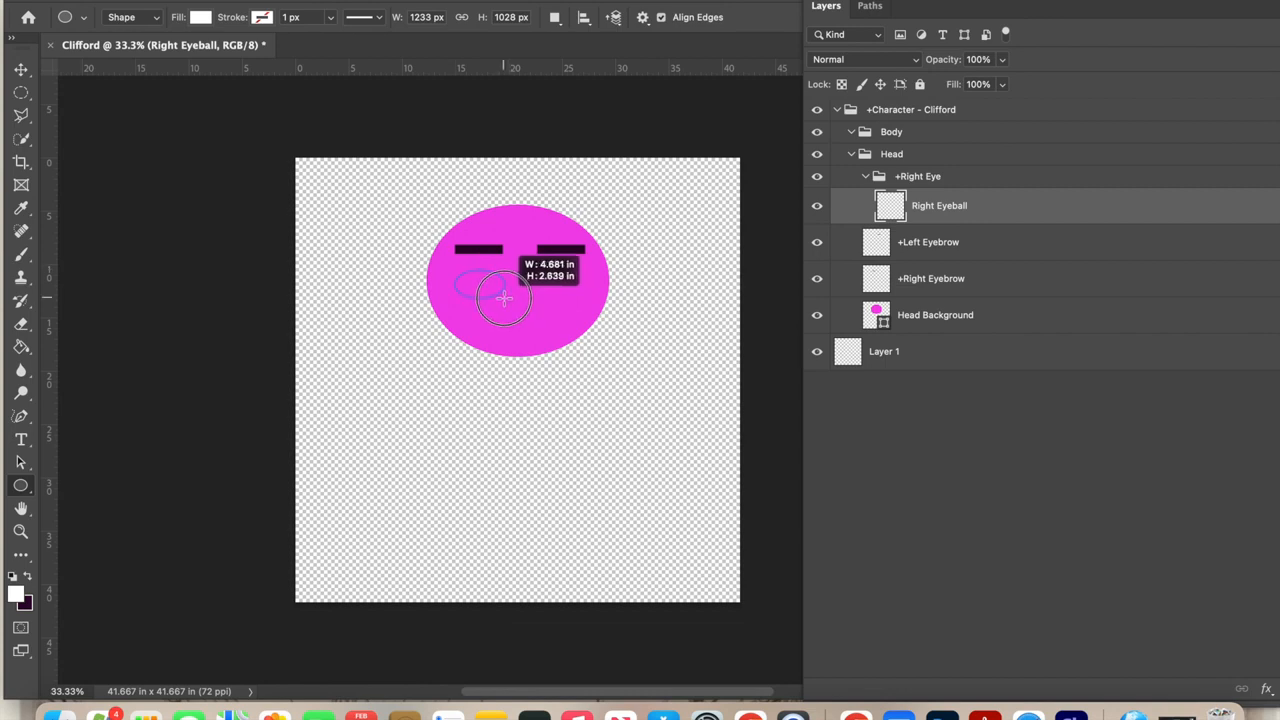
{"action": "left_click_drag", "start_coordinate": [504, 297], "coordinate": [506, 298]}
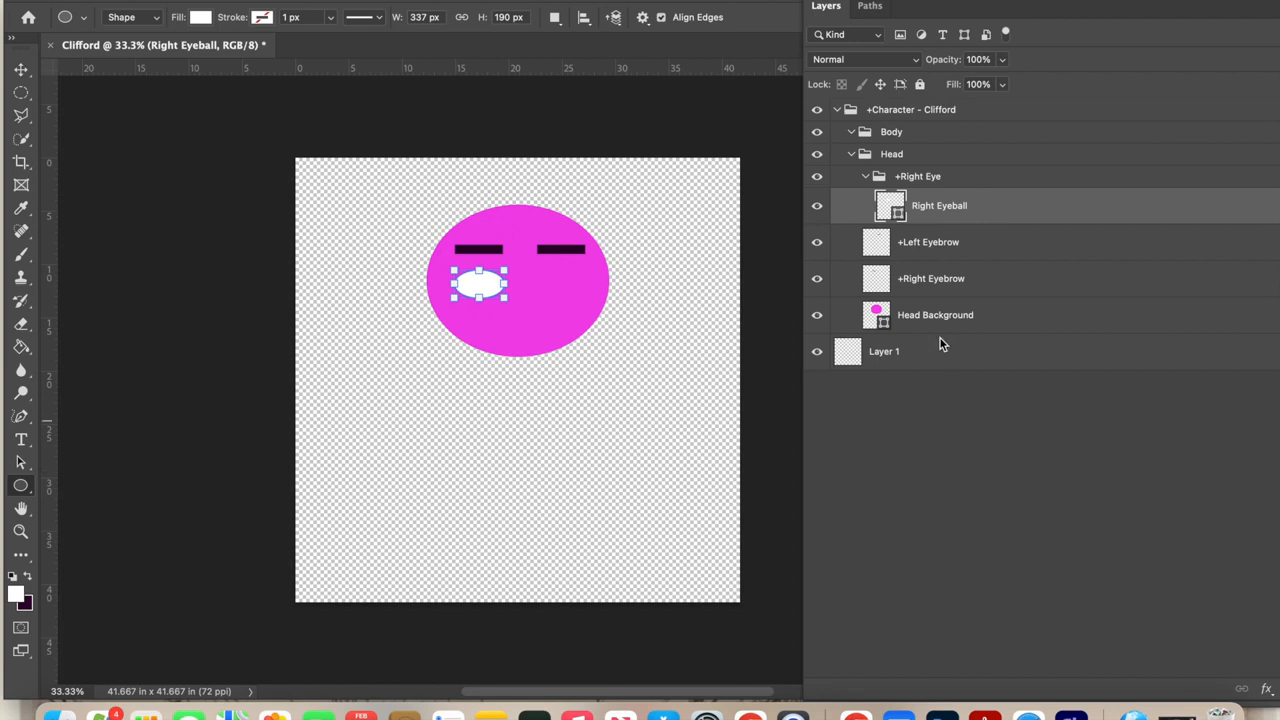
{"action": "left_click", "coordinate": [1005, 514]}
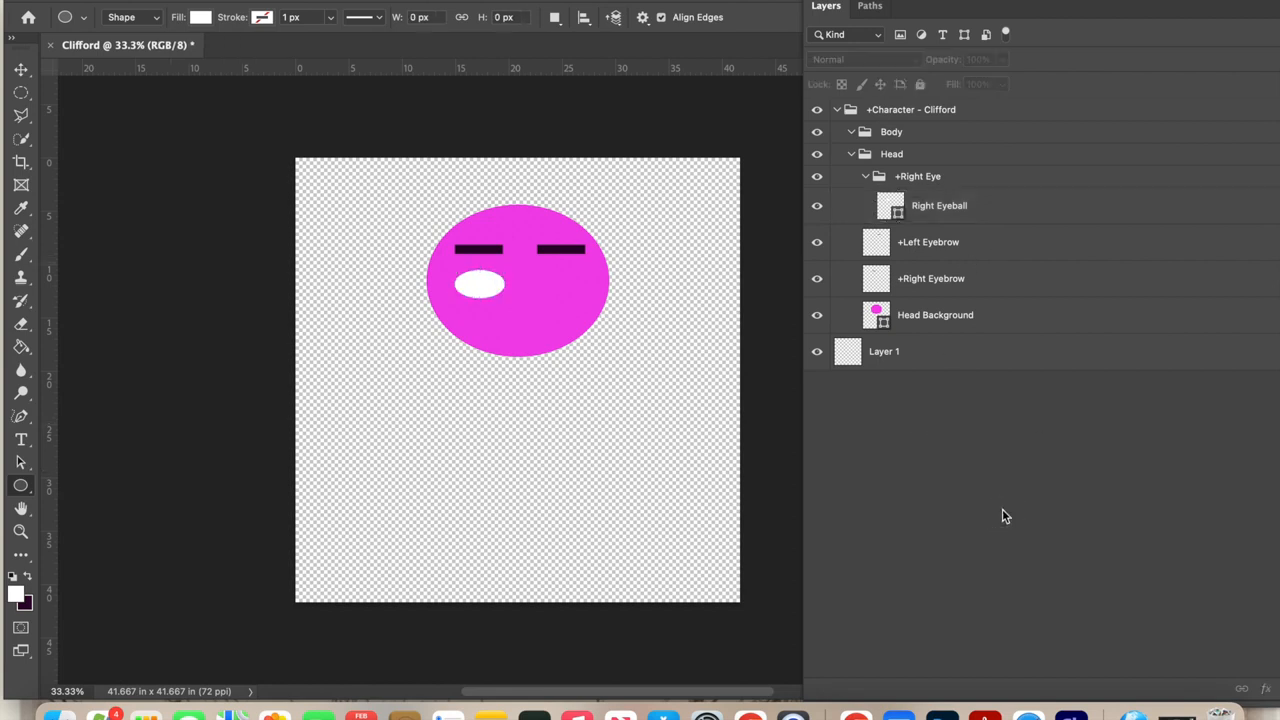
Add a +Right Pupil layer above Right Eyeball and draw a black ellipse about 108 by 93 px in the eyeball's centre
{"action": "left_click", "coordinate": [1006, 207]}
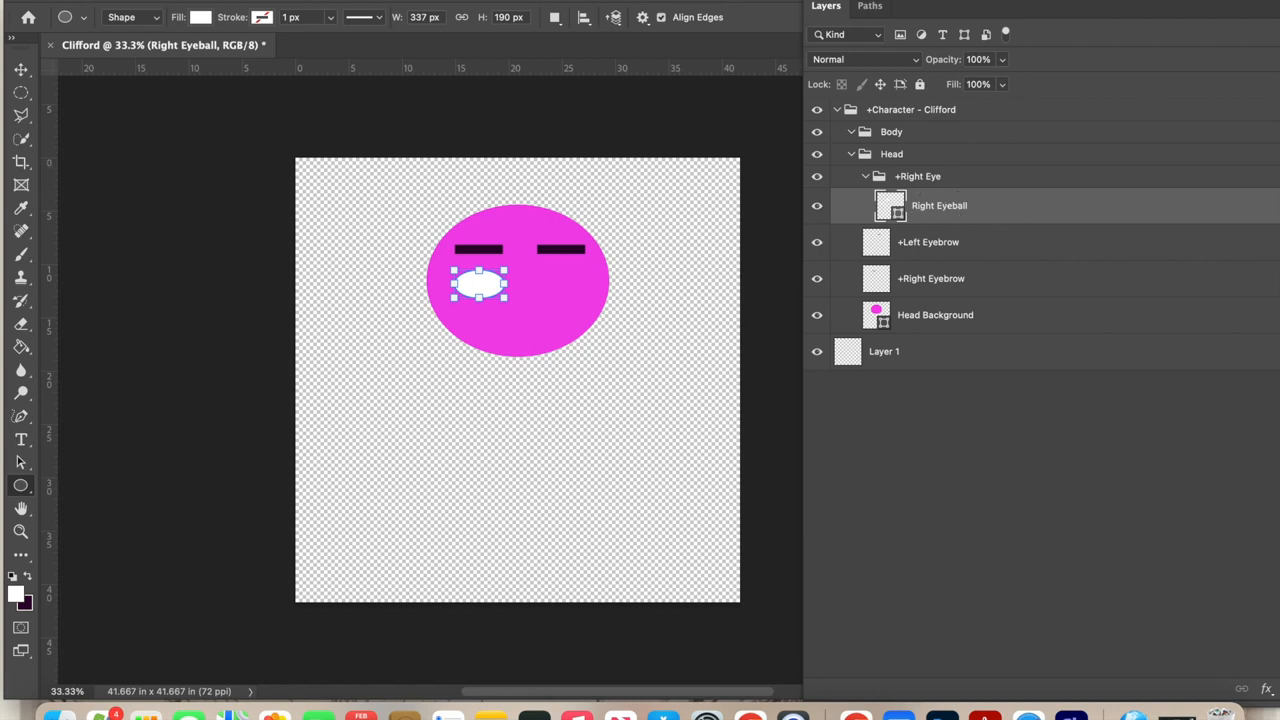
{"action": "left_click", "coordinate": [268, 0]}
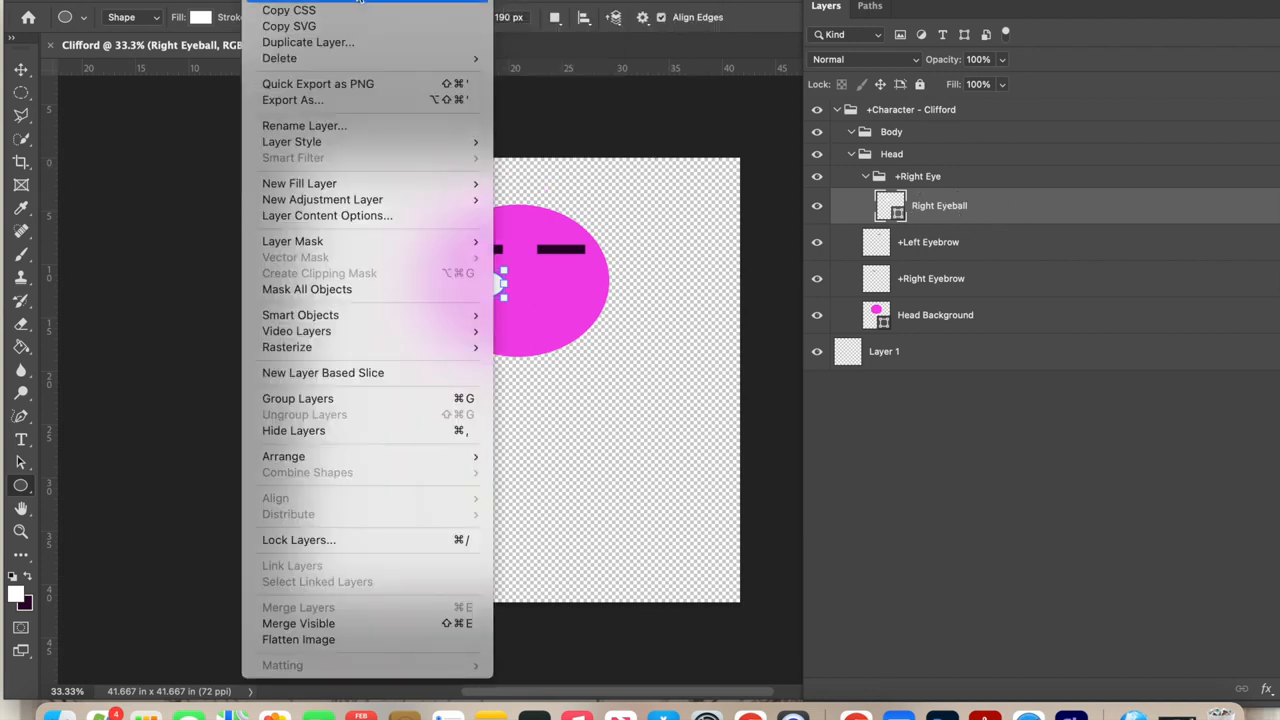
{"action": "mouse_move", "coordinate": [450, 4]}
{"action": "left_click", "coordinate": [518, 4]}
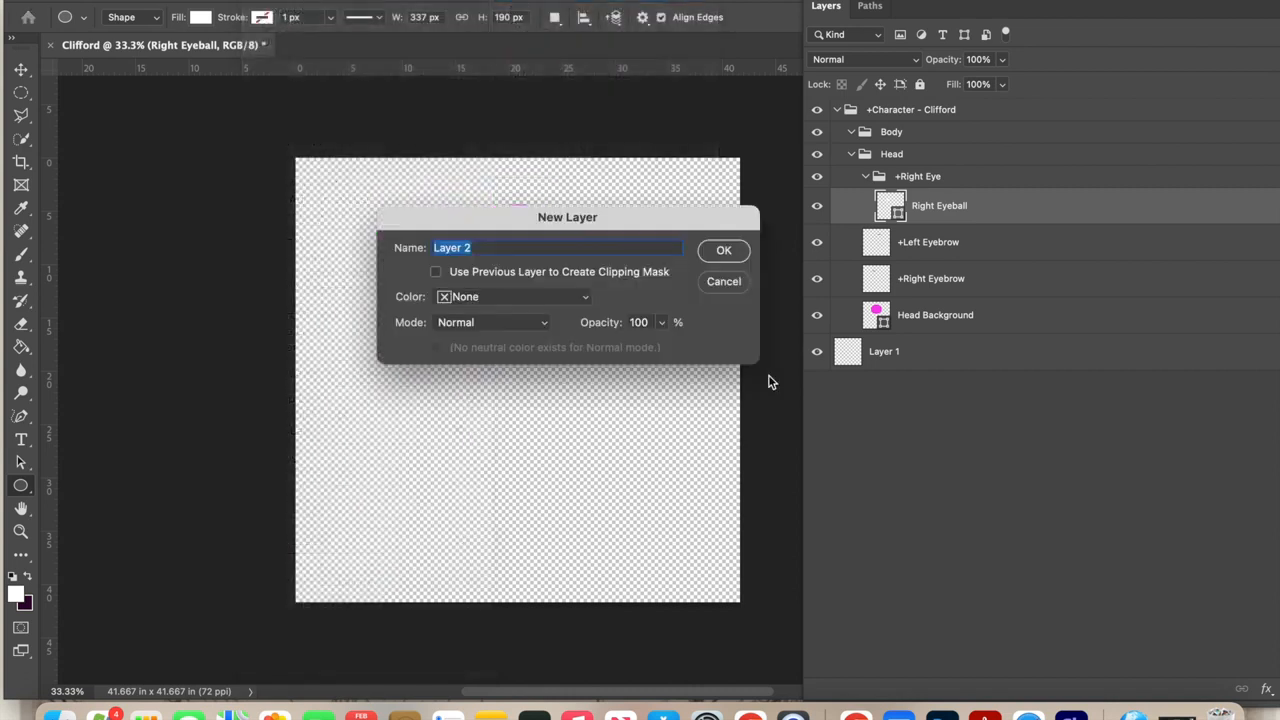
{"action": "type", "text": "+Right Pupil"}
{"action": "left_click", "coordinate": [716, 254]}
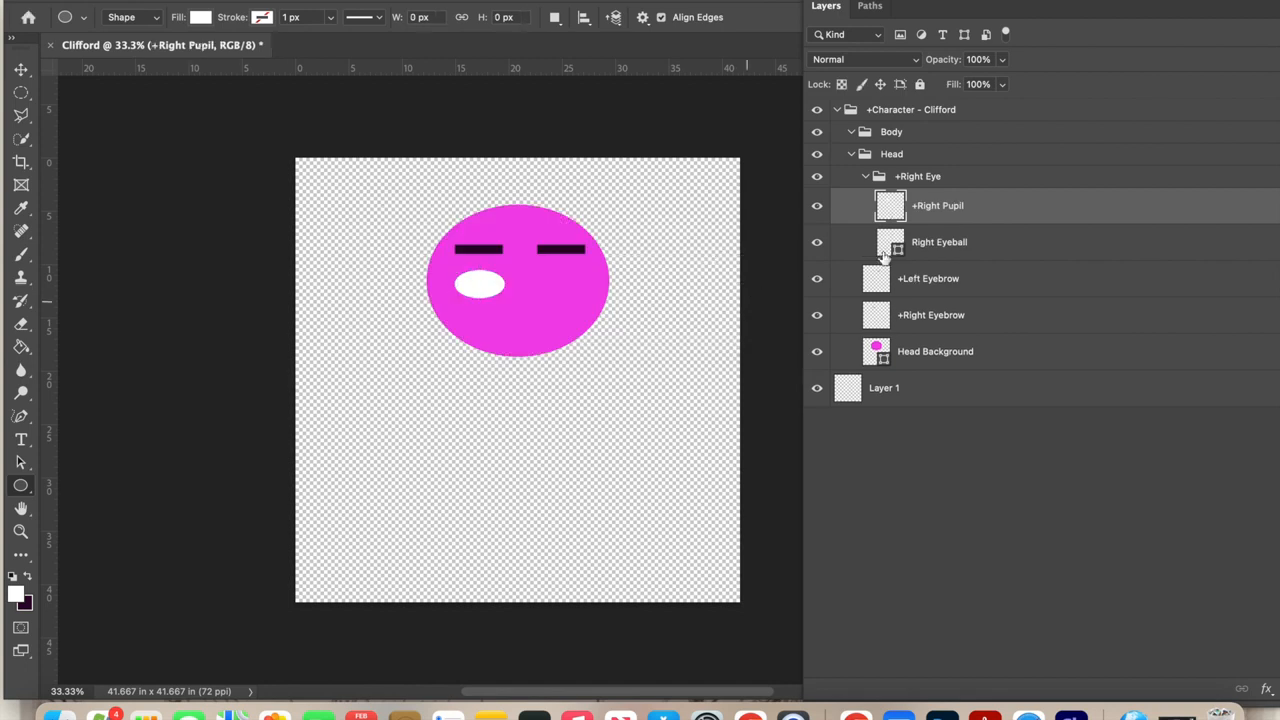
{"action": "left_click", "coordinate": [12, 576]}
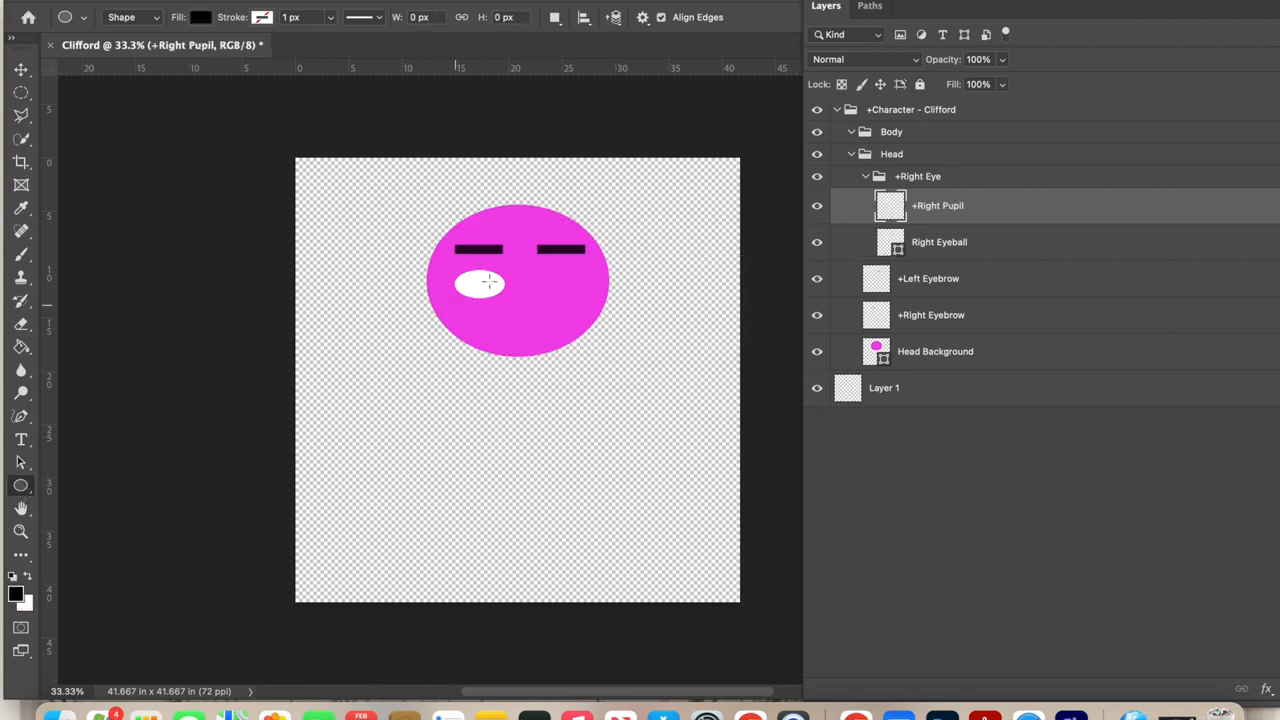
{"action": "left_click_drag", "start_coordinate": [472, 281], "coordinate": [487, 293]}
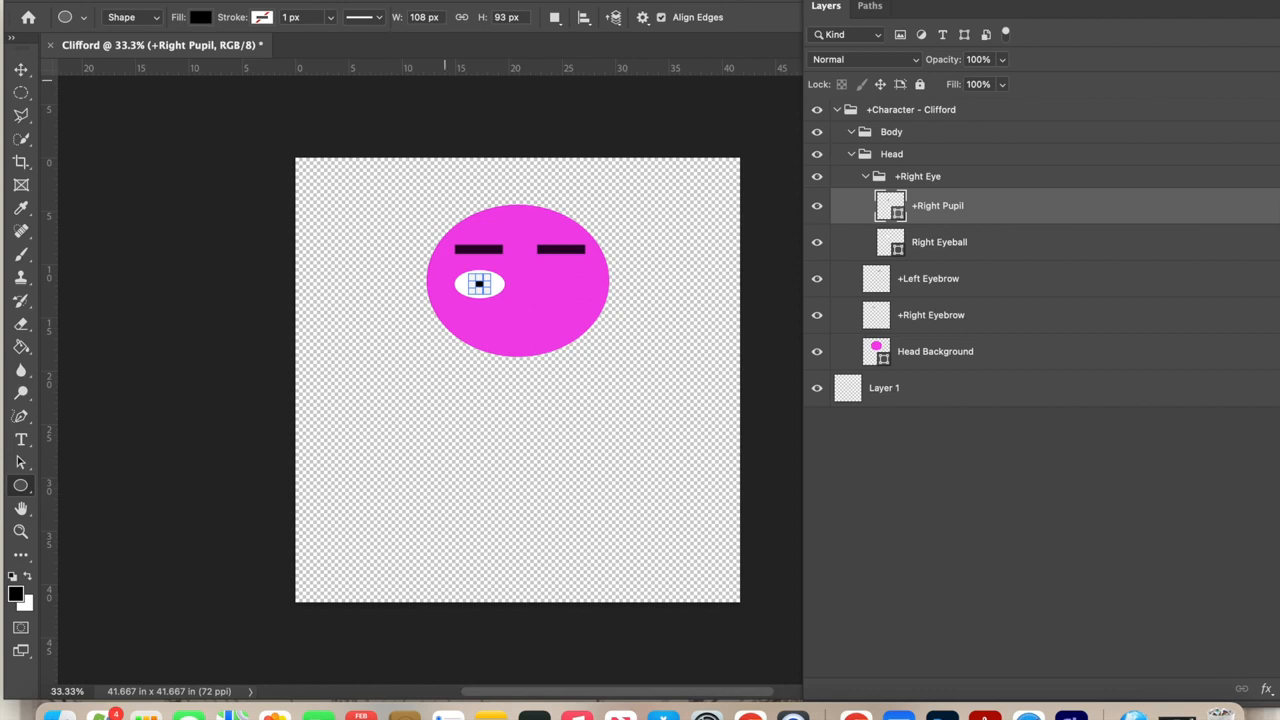
Add a Right Blink layer above +Right Pupil and draw a black bar about 350 by 22 px across the eye's middle
{"action": "left_click", "coordinate": [264, 0]}
{"action": "mouse_move", "coordinate": [290, 1]}
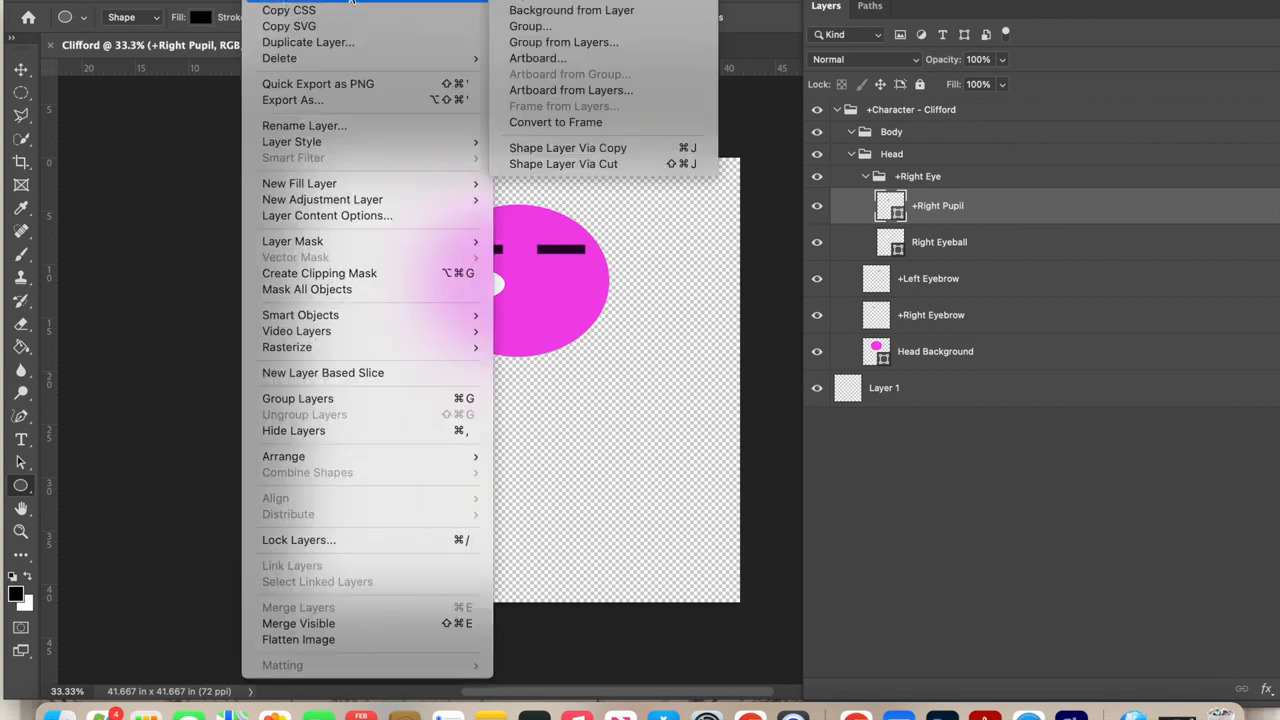
{"action": "left_click", "coordinate": [518, 2]}
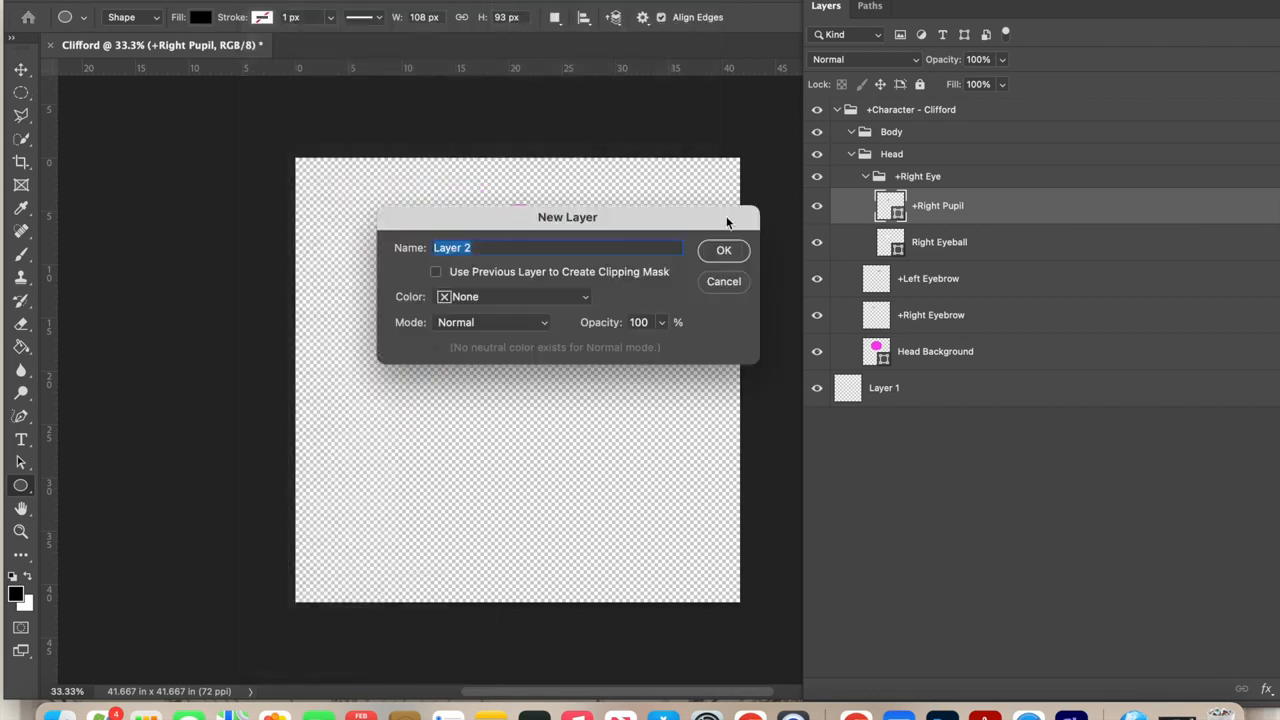
{"action": "type", "text": "Right Blink"}
{"action": "left_click", "coordinate": [738, 251]}
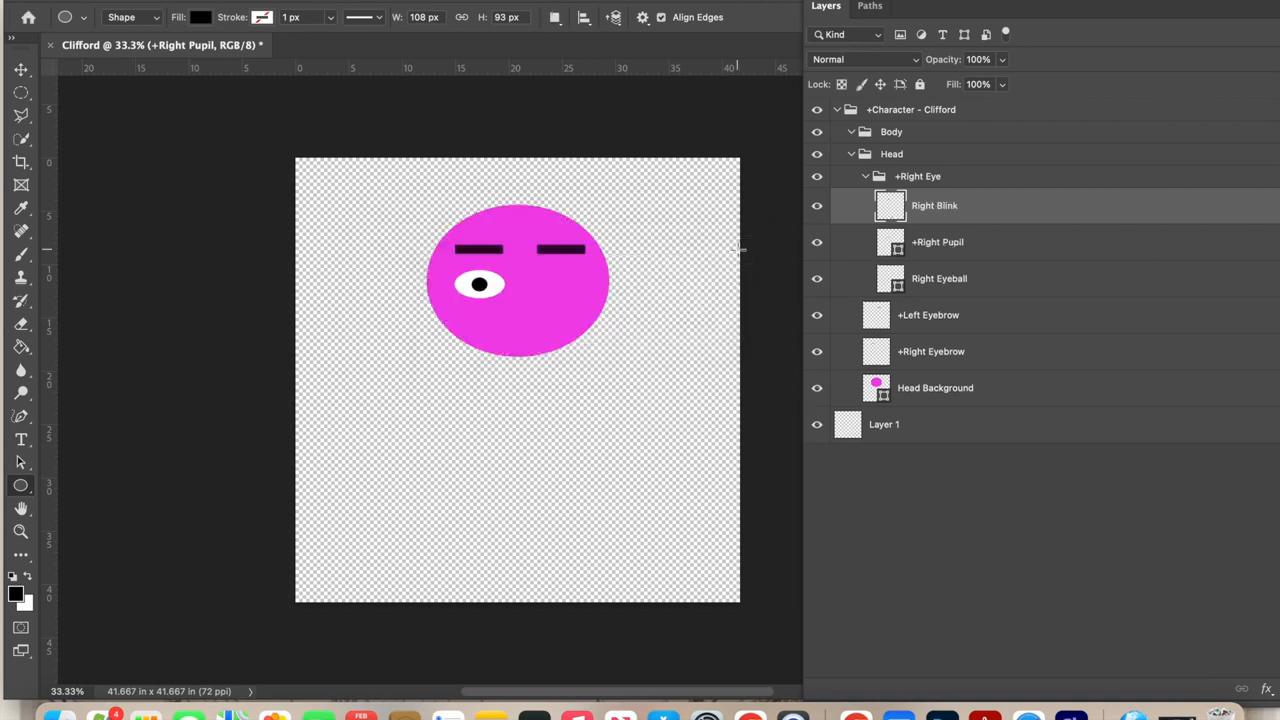
{"action": "right_click", "coordinate": [21, 486]}
{"action": "left_click", "coordinate": [77, 484]}
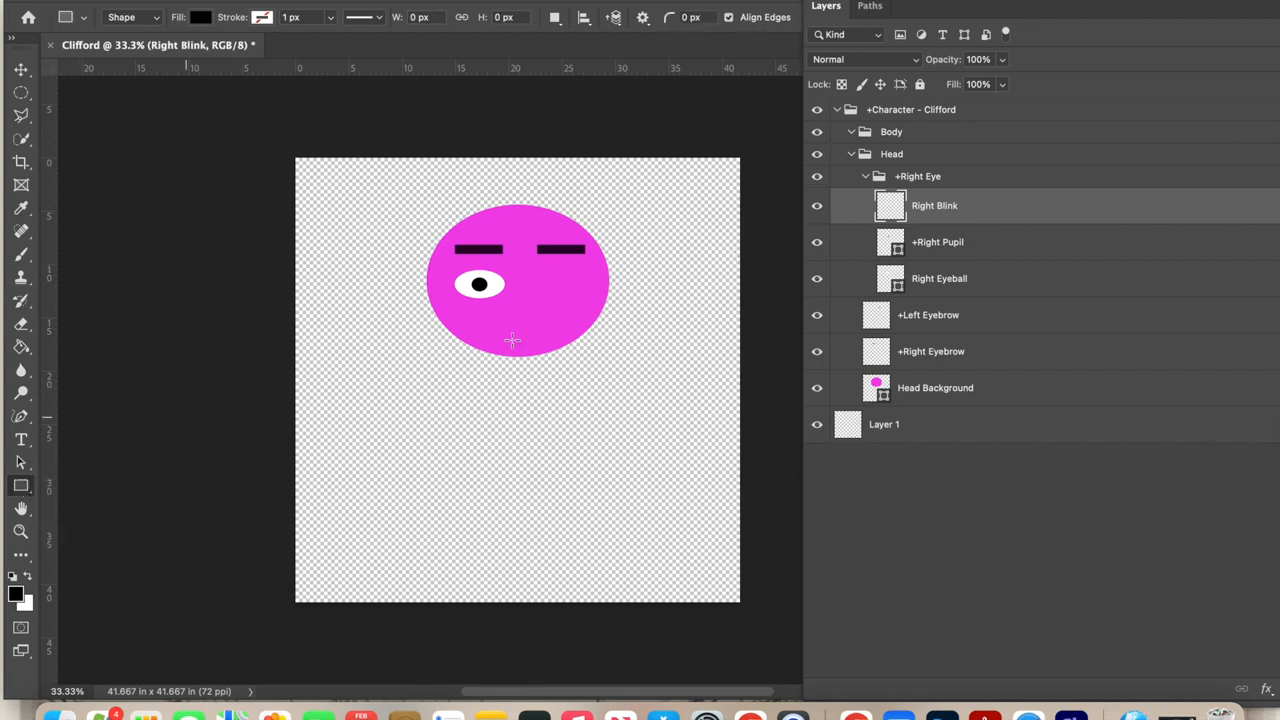
{"action": "left_click_drag", "start_coordinate": [453, 284], "coordinate": [508, 287]}
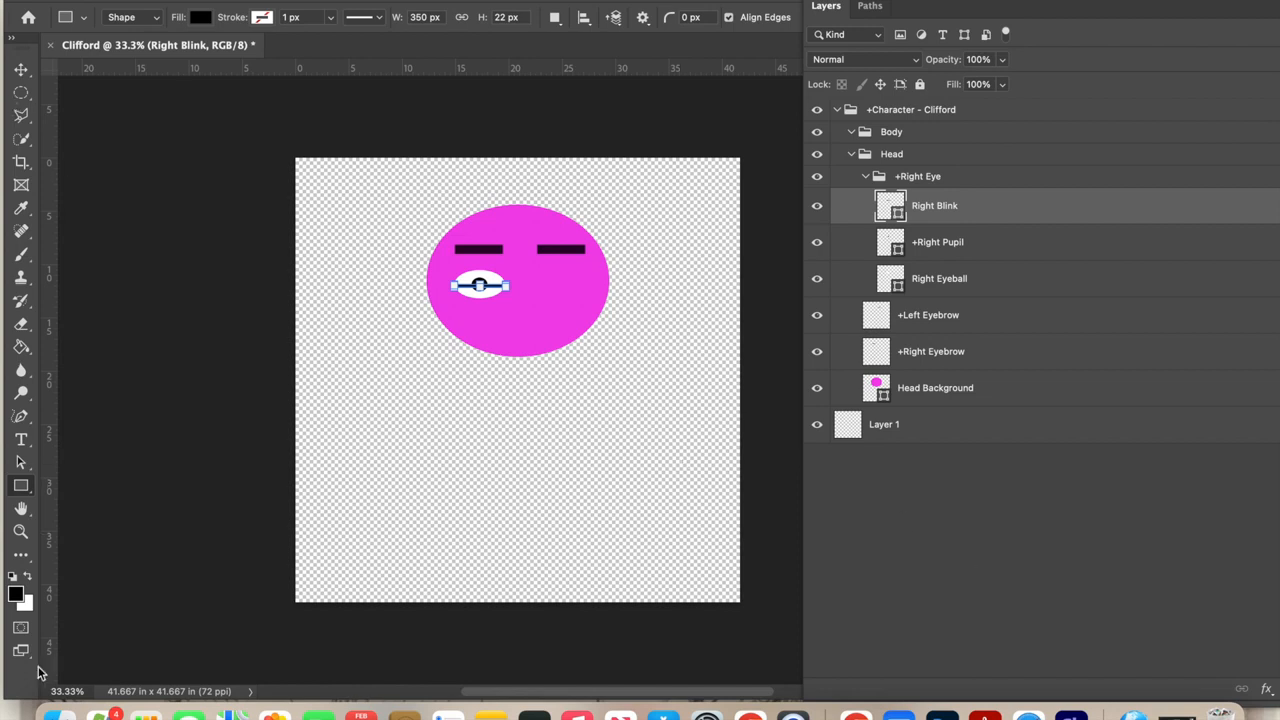
Duplicate the +Right Eye group together with its blink, pupil and eyeball layers
{"action": "left_click", "coordinate": [1065, 288]}
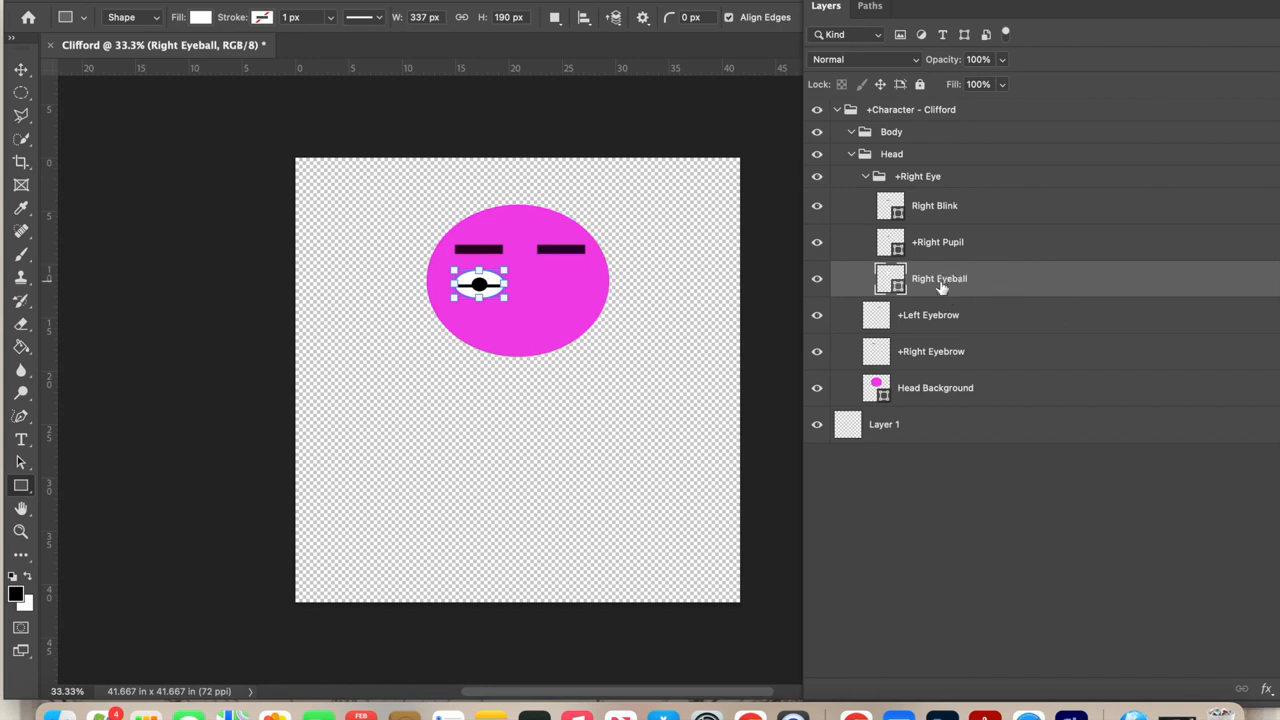
{"action": "left_click", "coordinate": [998, 180]}
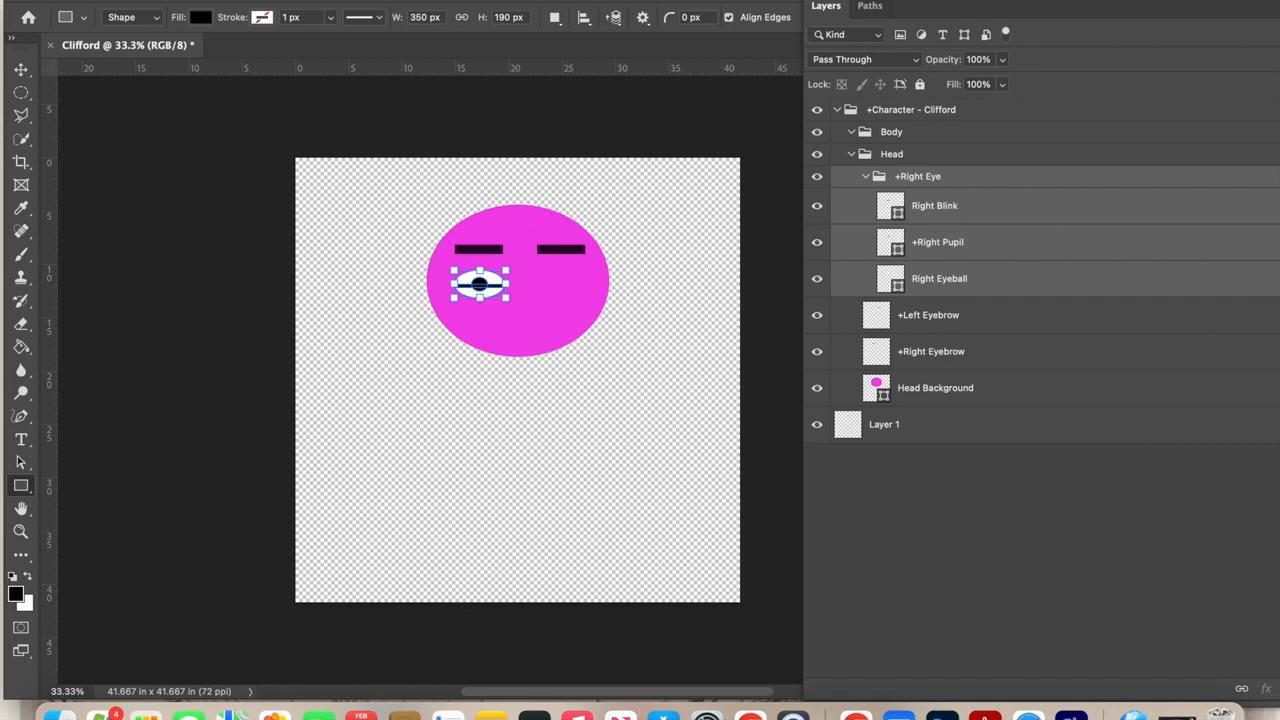
{"action": "key", "text": "ctrl+v"}
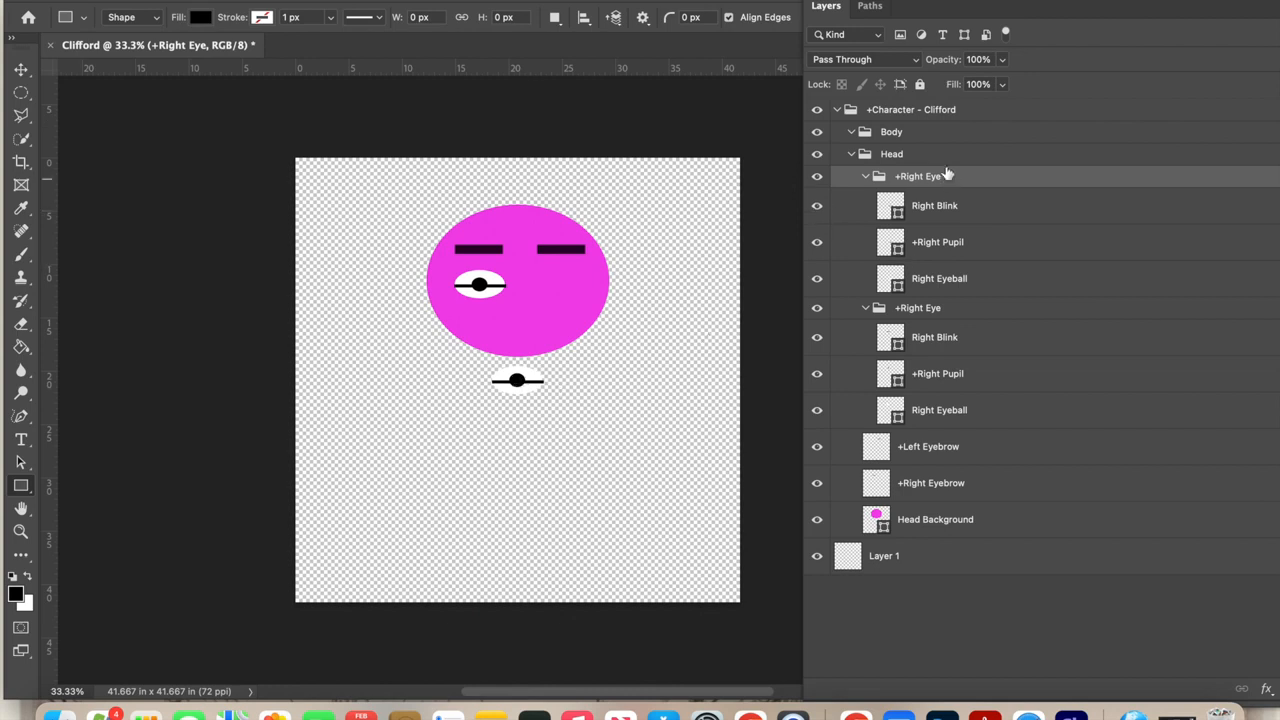
Move the copied eye group beneath the +Left Eyebrow bar, level with the other eye
{"action": "left_click", "coordinate": [817, 207]}
{"action": "left_click", "coordinate": [817, 206]}
{"action": "left_click", "coordinate": [1023, 284]}
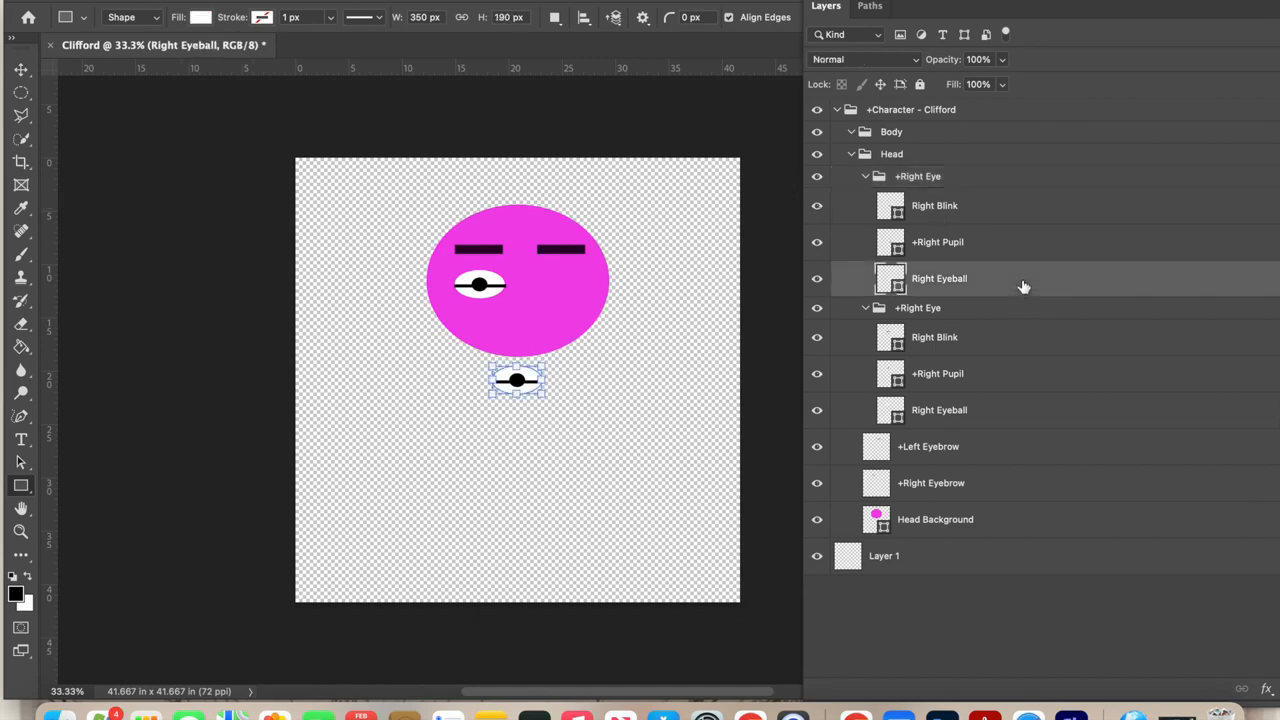
{"action": "left_click", "coordinate": [1012, 182]}
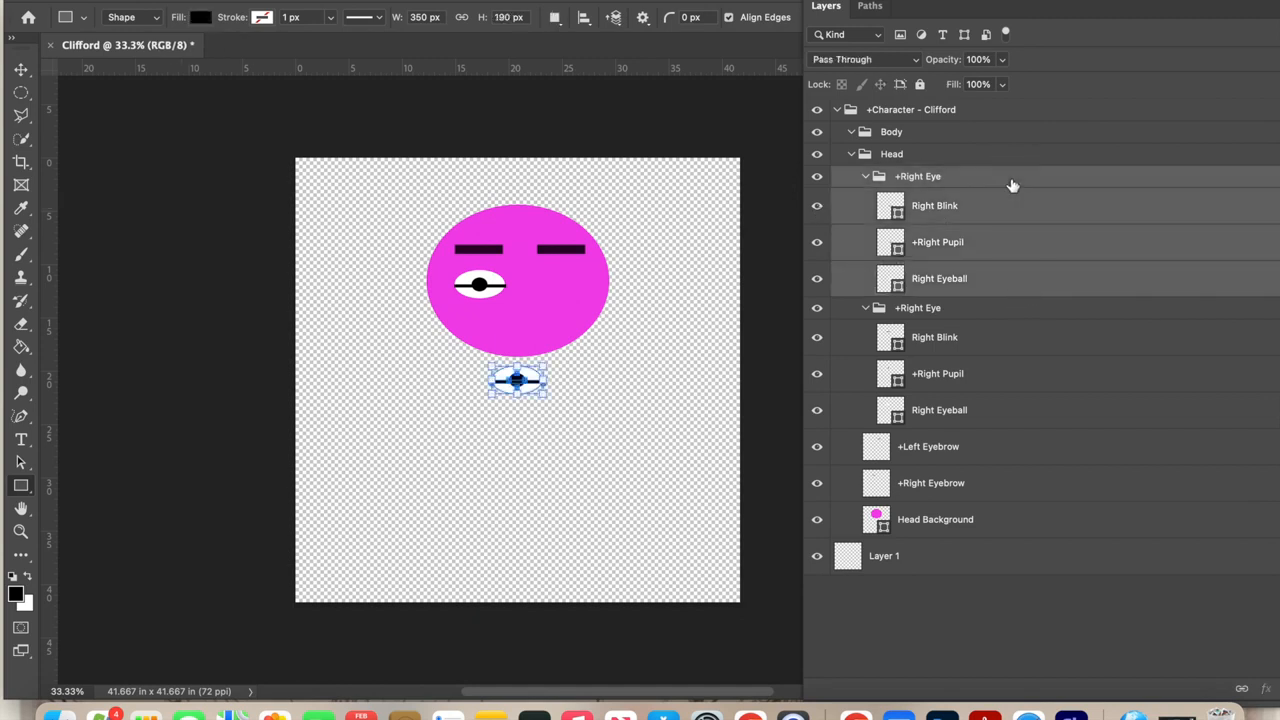
{"action": "left_click", "coordinate": [20, 69]}
{"action": "left_click_drag", "start_coordinate": [516, 382], "coordinate": [568, 290]}
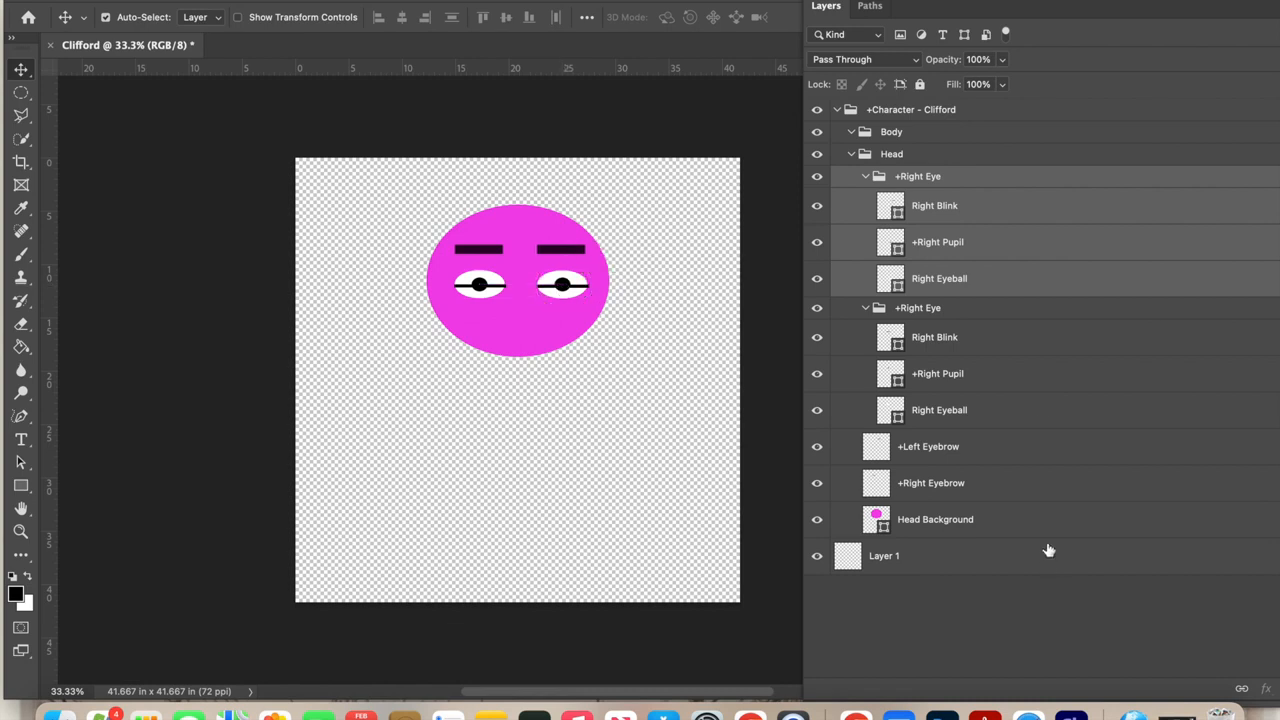
Rename the copied eye group as +Left Eye
{"action": "left_click", "coordinate": [919, 181]}
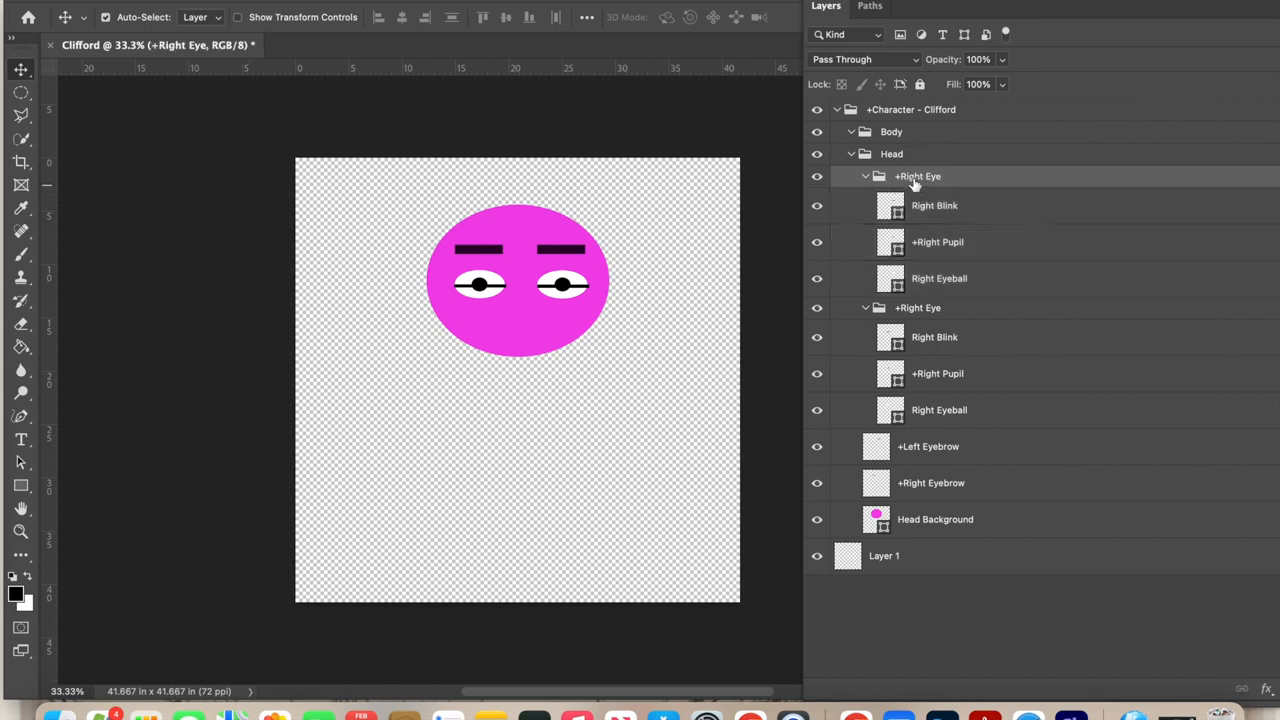
{"action": "double_click", "coordinate": [917, 177]}
{"action": "key", "text": "Right"}
{"action": "key", "text": "Left"}
{"action": "key", "text": "Left"}
{"action": "key", "text": "Left"}
{"action": "key", "text": "BackSpace"}
{"action": "key", "text": "BackSpace"}
{"action": "key", "text": "BackSpace"}
{"action": "key", "text": "BackSpace"}
{"action": "key", "text": "BackSpace"}
{"action": "key", "text": "BackSpace"}
{"action": "type", "text": "Left"}
{"action": "key", "text": "Return"}
Rename the blink layer inside the +Left Eye group as Left Blink
{"action": "left_click", "coordinate": [928, 210]}
{"action": "double_click", "coordinate": [926, 207]}
{"action": "left_click", "coordinate": [936, 207]}
{"action": "key", "text": "BackSpace"}
{"action": "key", "text": "BackSpace"}
{"action": "key", "text": "BackSpace"}
{"action": "key", "text": "BackSpace"}
{"action": "key", "text": "BackSpace"}
{"action": "key", "text": "BackSpace"}
{"action": "type", "text": "Left"}
{"action": "key", "text": "Return"}
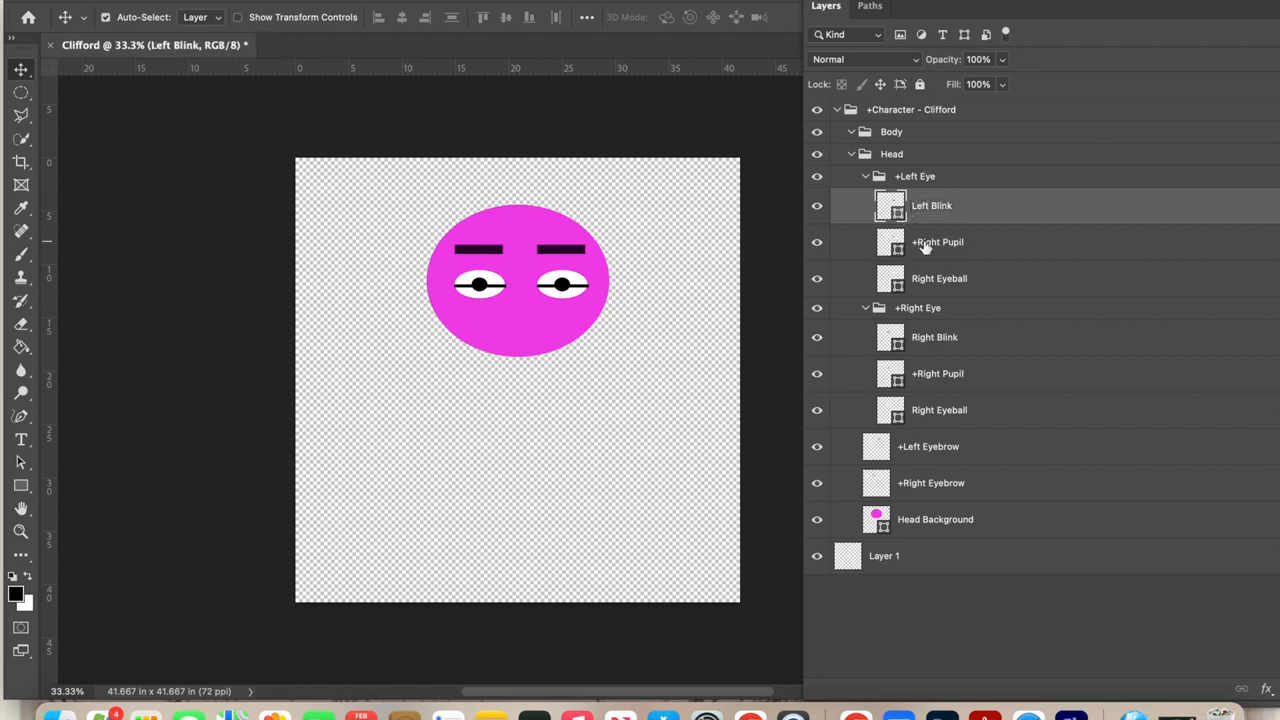
Rename the pupil layer inside the +Left Eye group as +Left Pupil
{"action": "left_click", "coordinate": [928, 248]}
{"action": "double_click", "coordinate": [936, 244]}
{"action": "left_click", "coordinate": [944, 242]}
{"action": "key", "text": "BackSpace"}
{"action": "key", "text": "BackSpace"}
{"action": "key", "text": "BackSpace"}
{"action": "key", "text": "BackSpace"}
{"action": "key", "text": "BackSpace"}
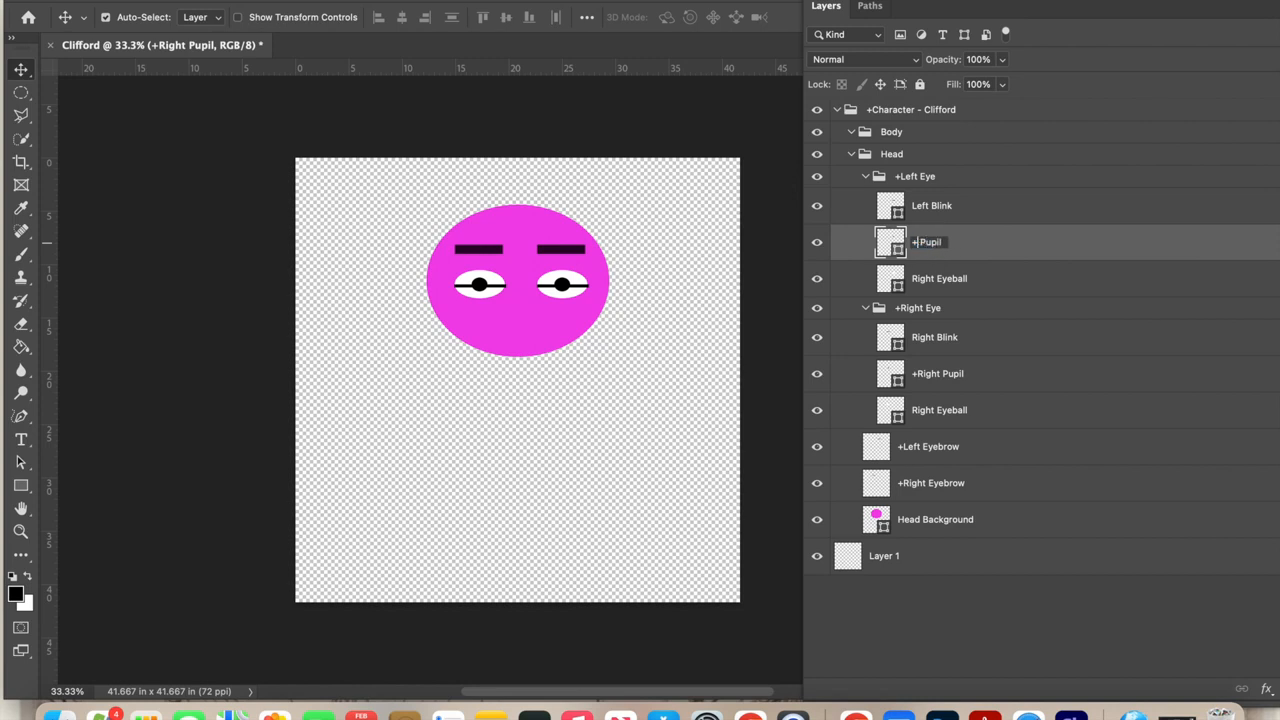
{"action": "type", "text": "Left"}
{"action": "key", "text": "Return"}
Rename the eyeball layer inside the +Left Eye group as Left Eyeball
{"action": "left_click", "coordinate": [926, 286]}
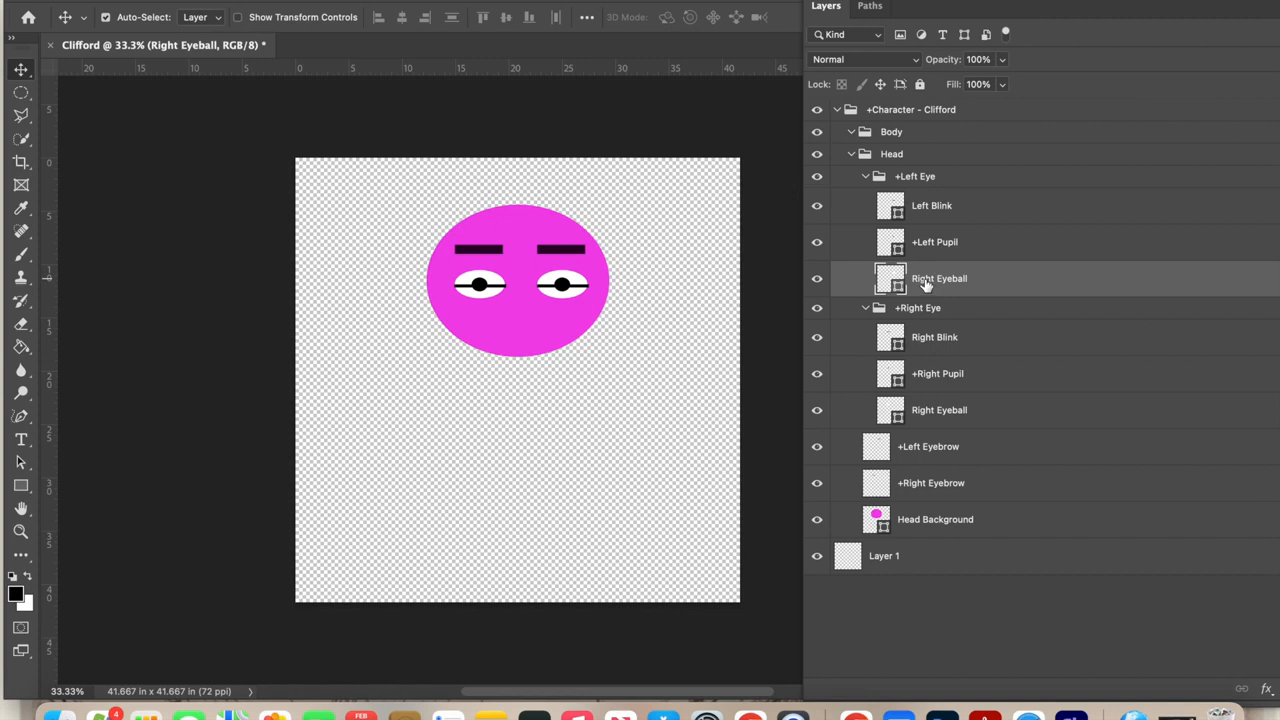
{"action": "double_click", "coordinate": [937, 280]}
{"action": "left_click", "coordinate": [942, 280]}
{"action": "key", "text": "BackSpace"}
{"action": "key", "text": "BackSpace"}
{"action": "key", "text": "BackSpace"}
{"action": "key", "text": "BackSpace"}
{"action": "key", "text": "BackSpace"}
{"action": "key", "text": "BackSpace"}
{"action": "type", "text": "Left"}
{"action": "left_click", "coordinate": [1093, 647]}
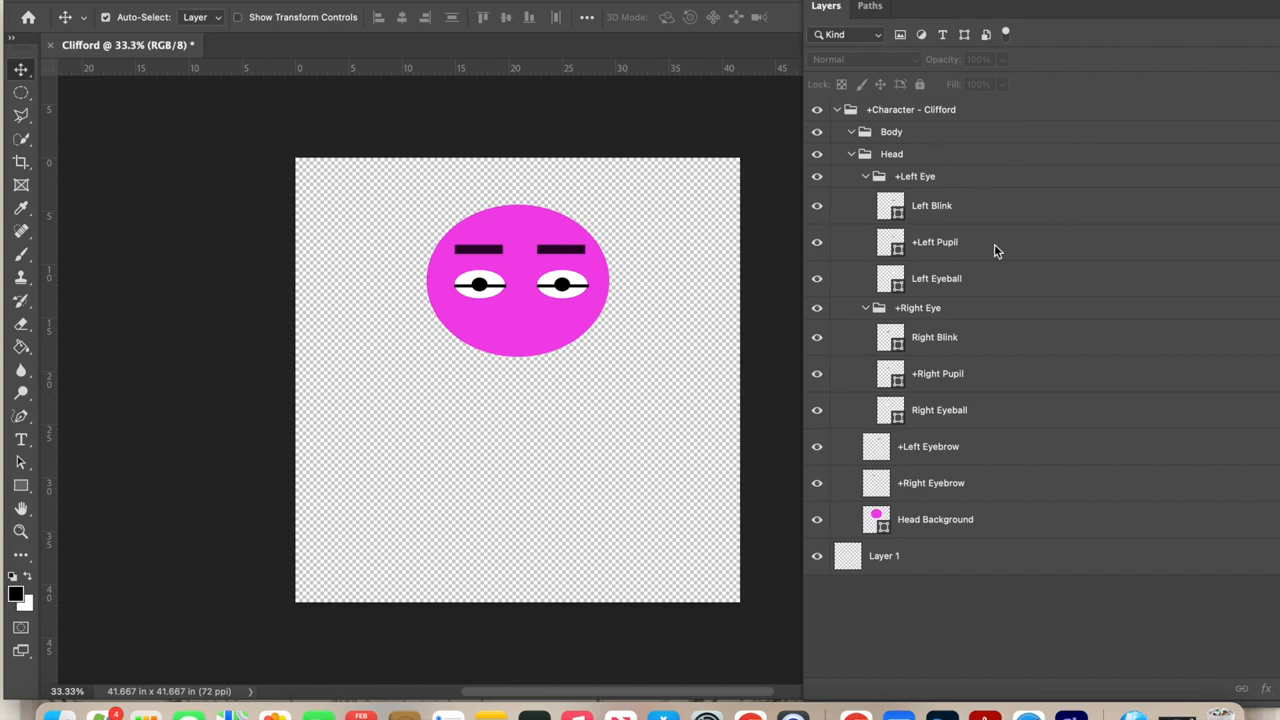
Add a new layer named +Nose inside the Head group, above the +Left Eye group
{"action": "left_click", "coordinate": [925, 158]}
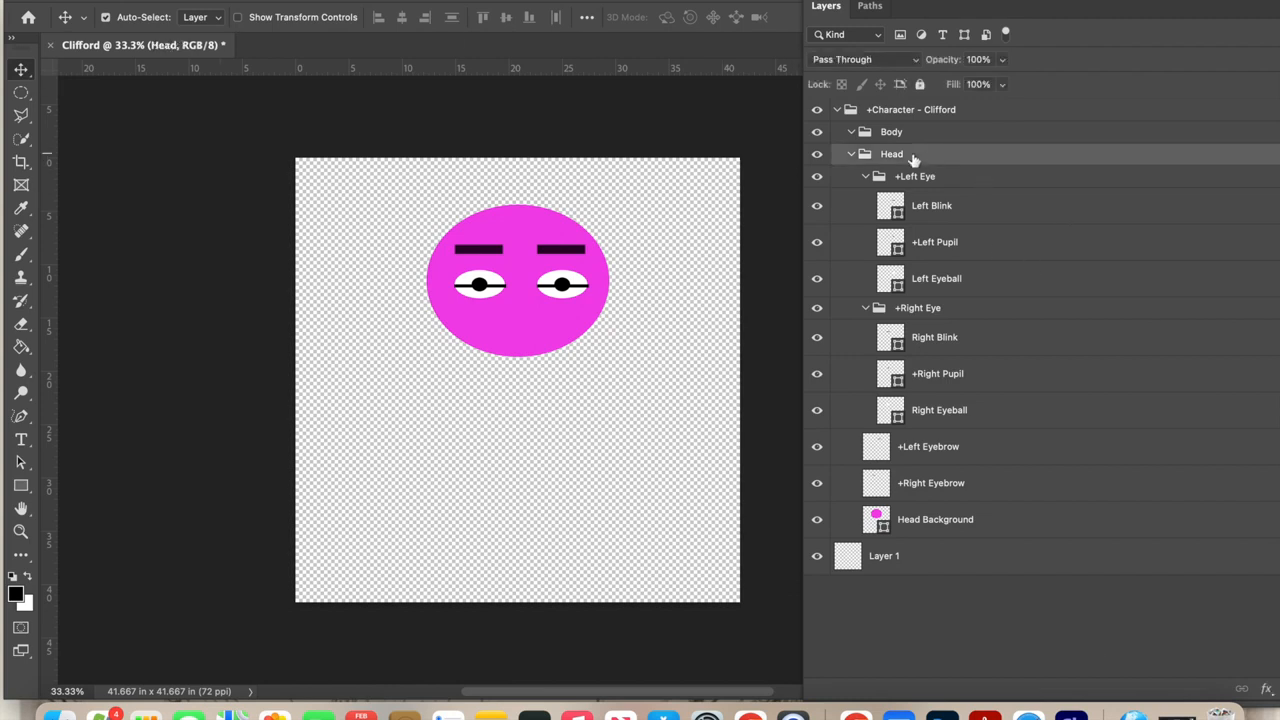
{"action": "left_click", "coordinate": [264, 0]}
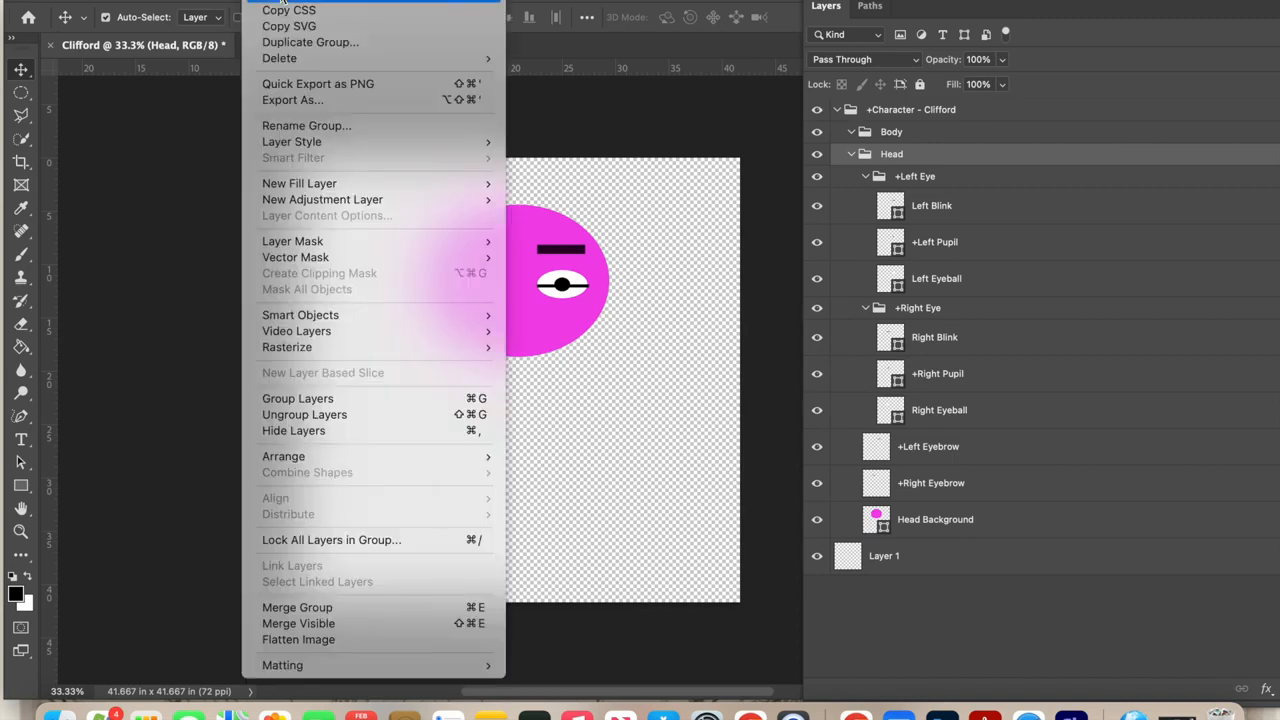
{"action": "mouse_move", "coordinate": [283, 1]}
{"action": "left_click", "coordinate": [551, 1]}
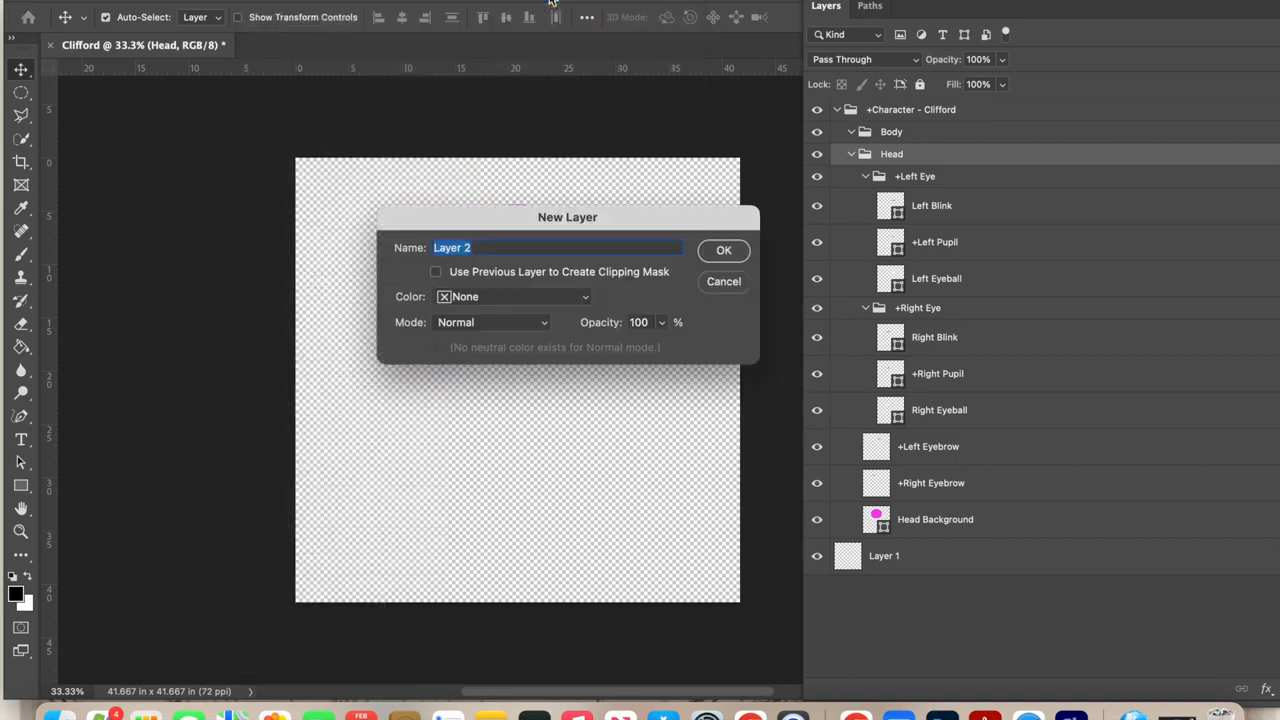
{"action": "type", "text": "+Nose"}
{"action": "left_click", "coordinate": [724, 251]}
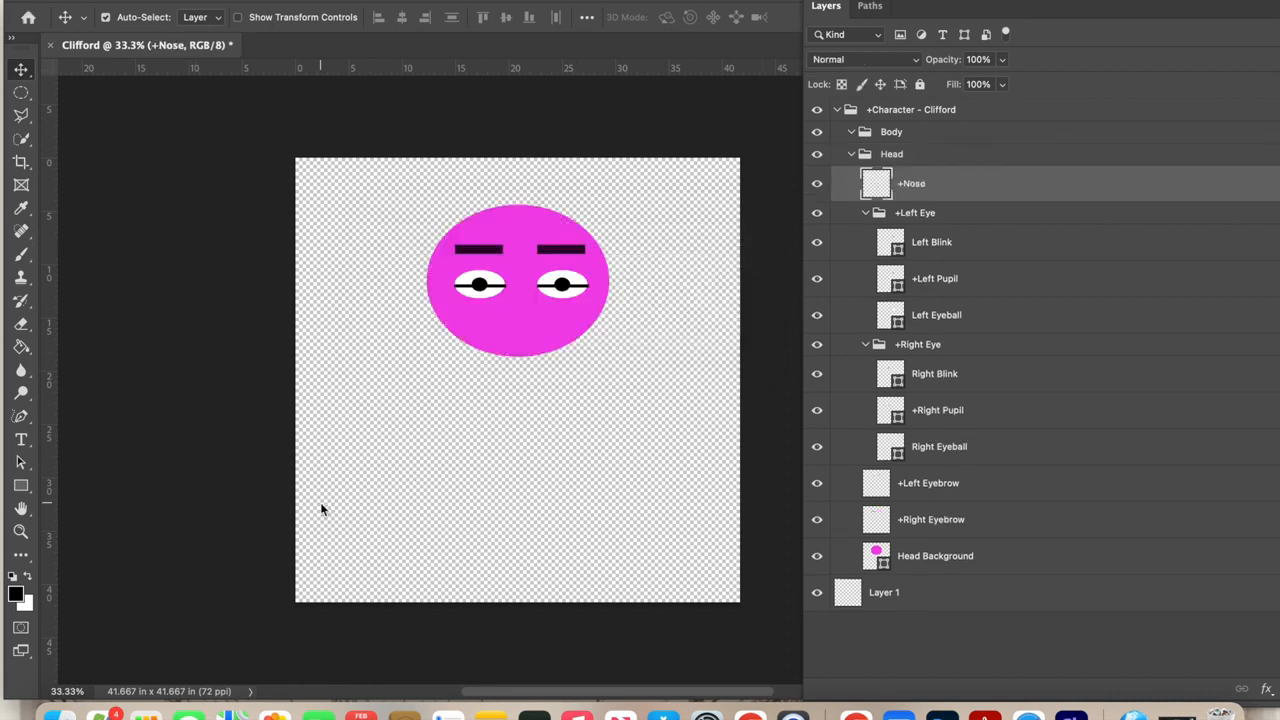
Draw a triangle nose about 209 by 119 px on the +Nose layer, centred just below the eyes
{"action": "left_click", "coordinate": [21, 487]}
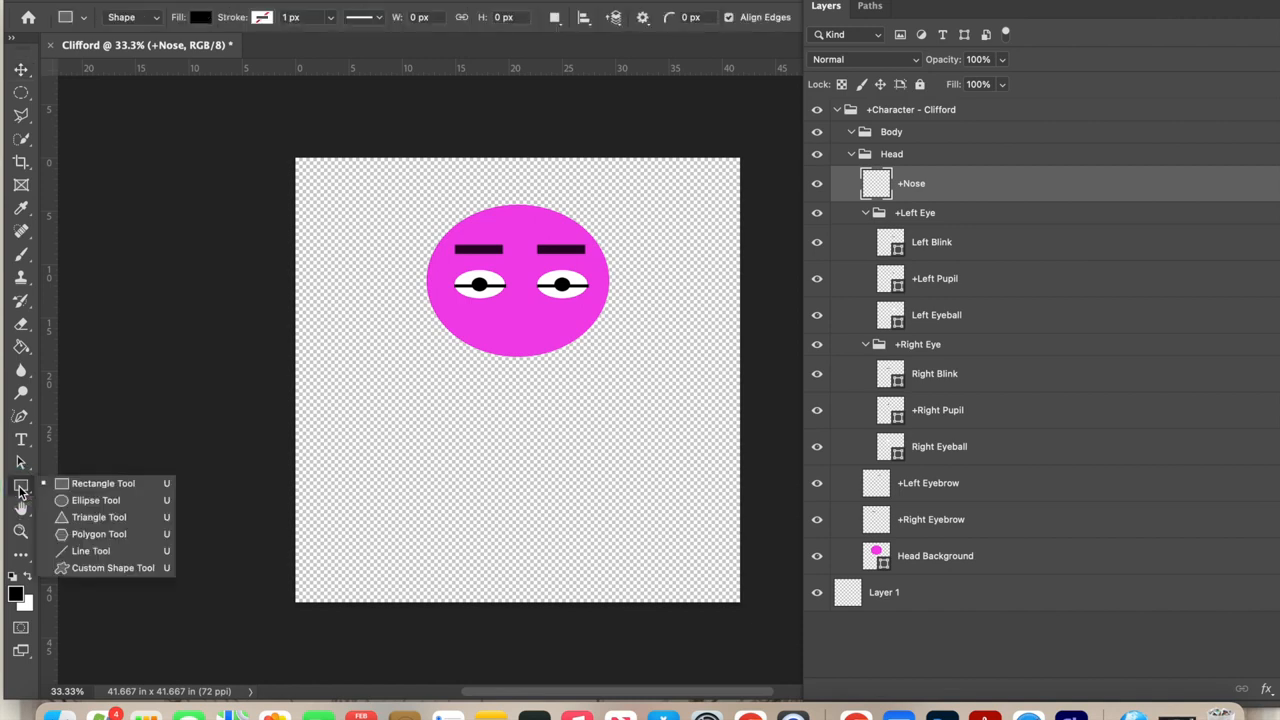
{"action": "left_click", "coordinate": [75, 485]}
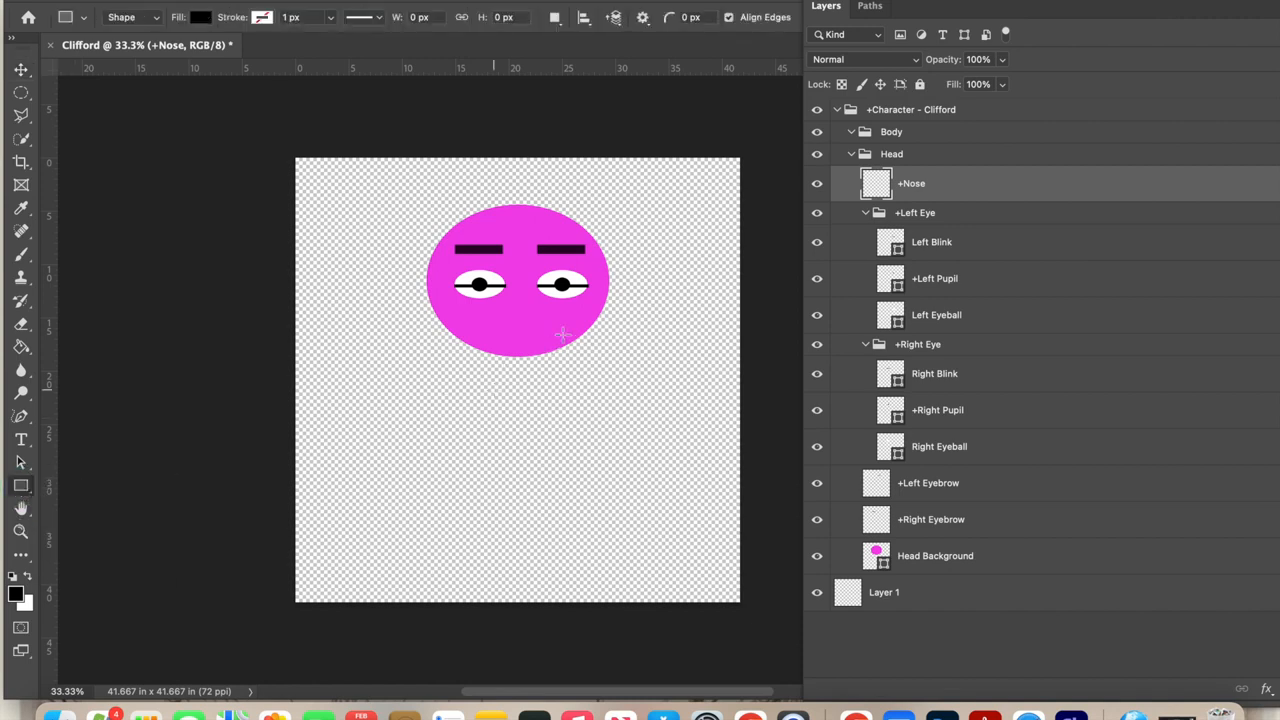
{"action": "left_click", "coordinate": [21, 487]}
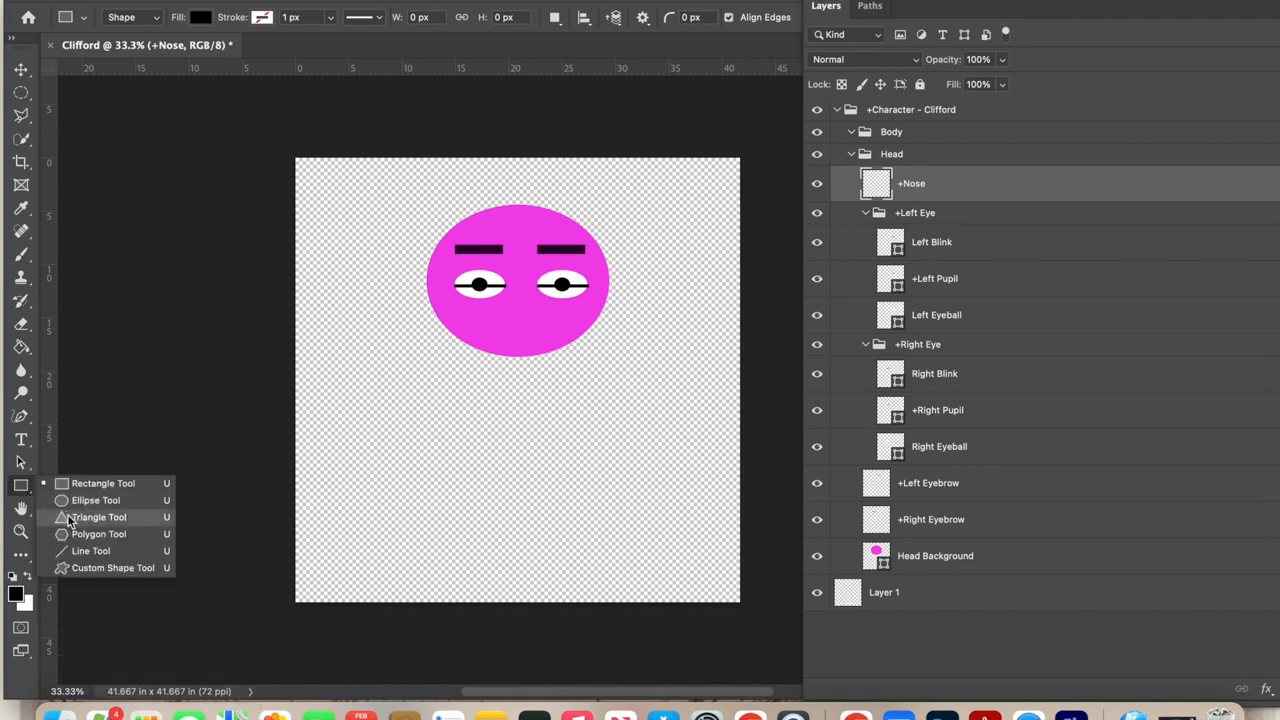
{"action": "left_click", "coordinate": [98, 517]}
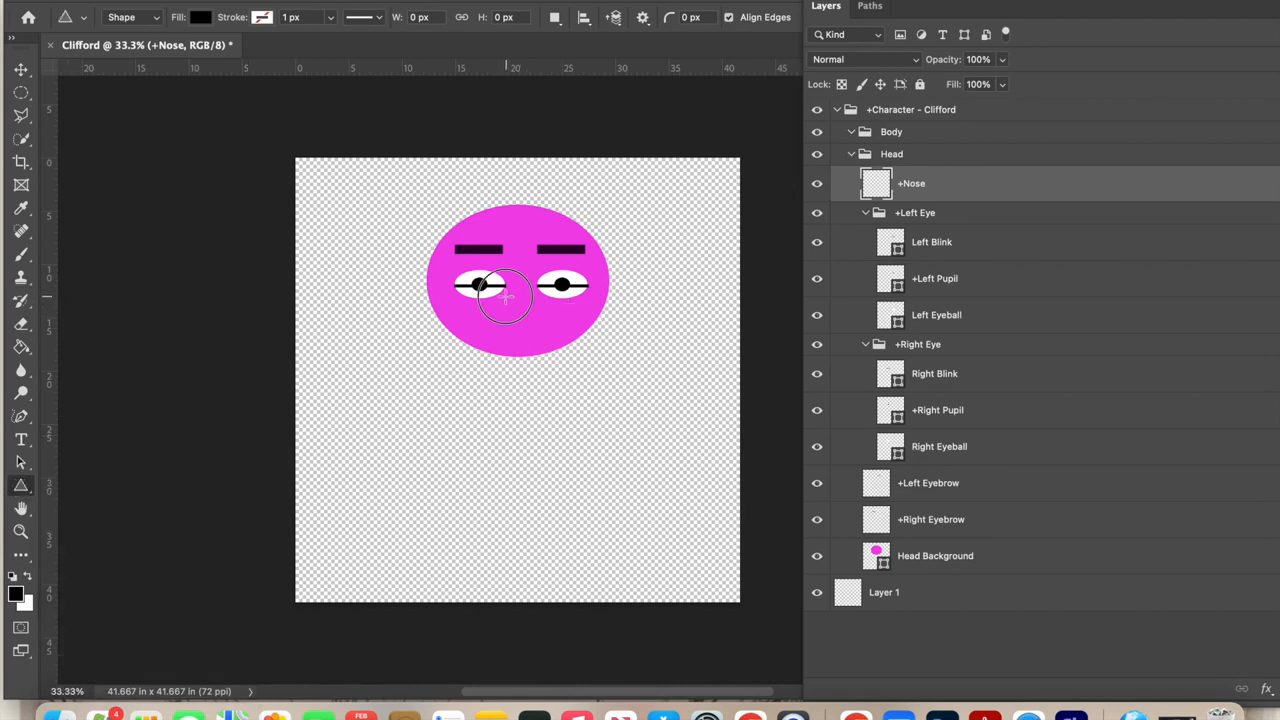
{"action": "left_click_drag", "start_coordinate": [507, 296], "coordinate": [537, 314]}
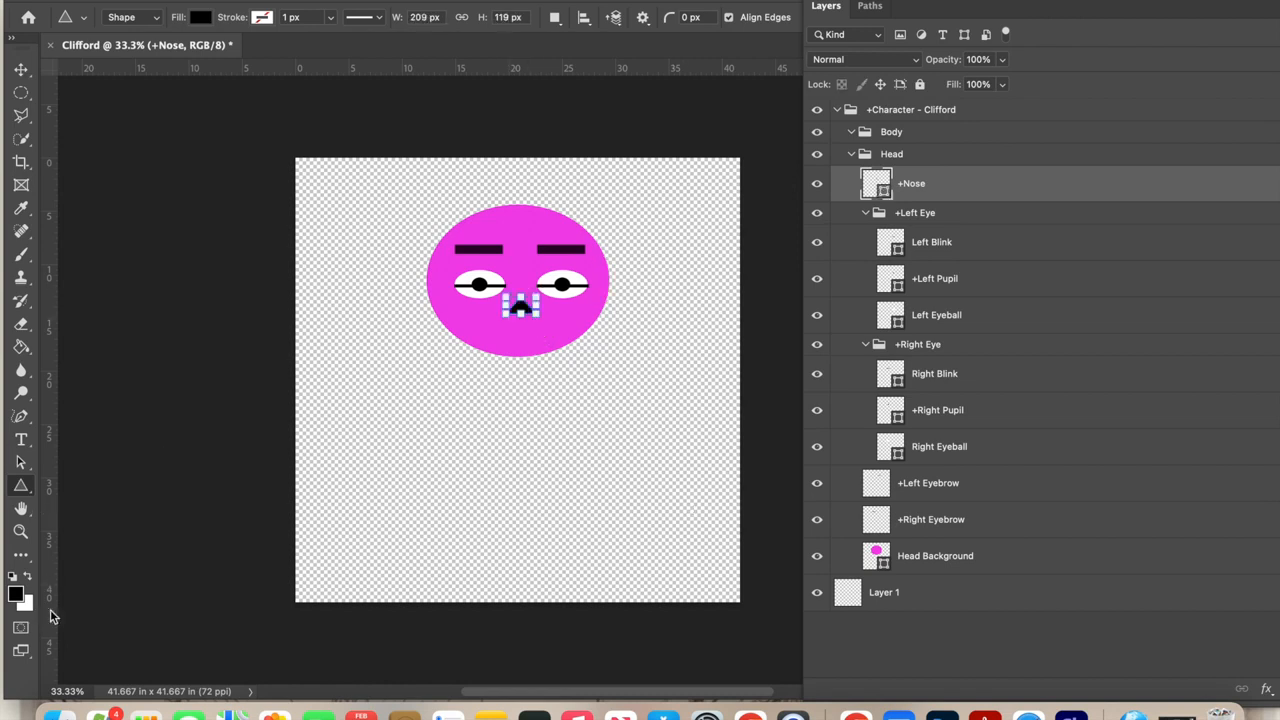
Choose a red foreground colour and fill the nose triangle with it, rasterizing the shape
{"action": "left_click", "coordinate": [18, 596]}
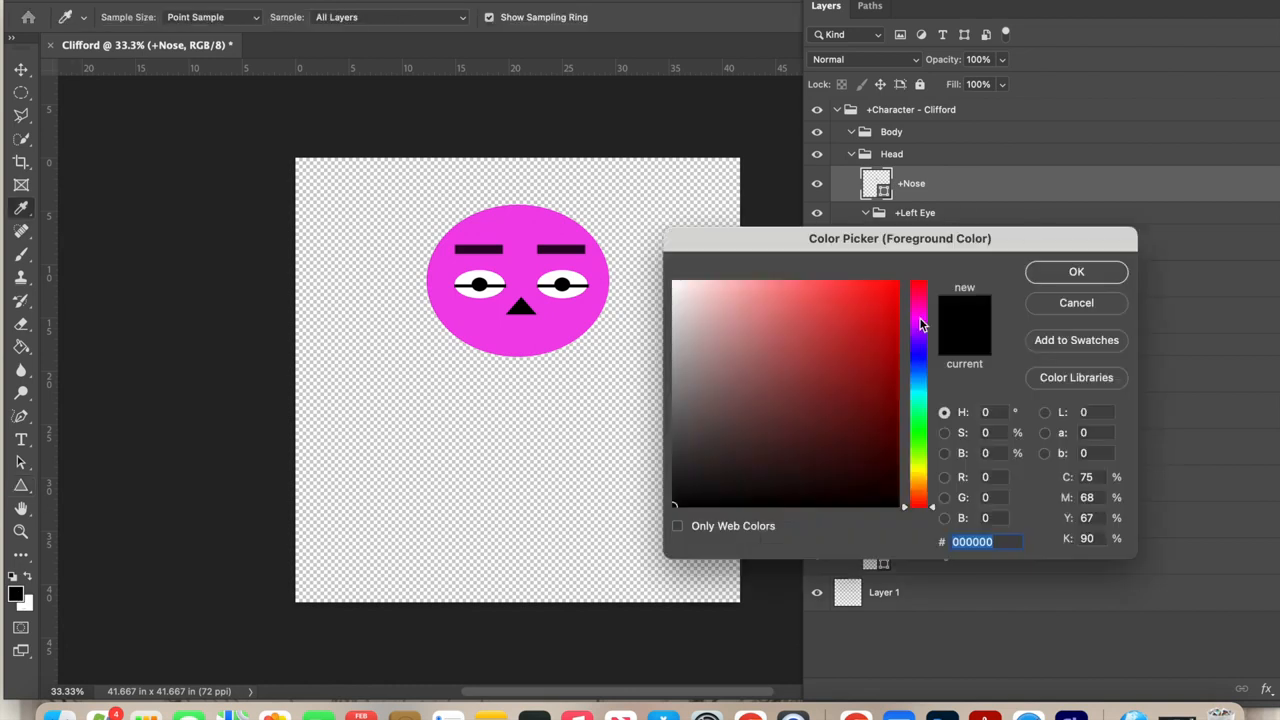
{"action": "left_click", "coordinate": [886, 294]}
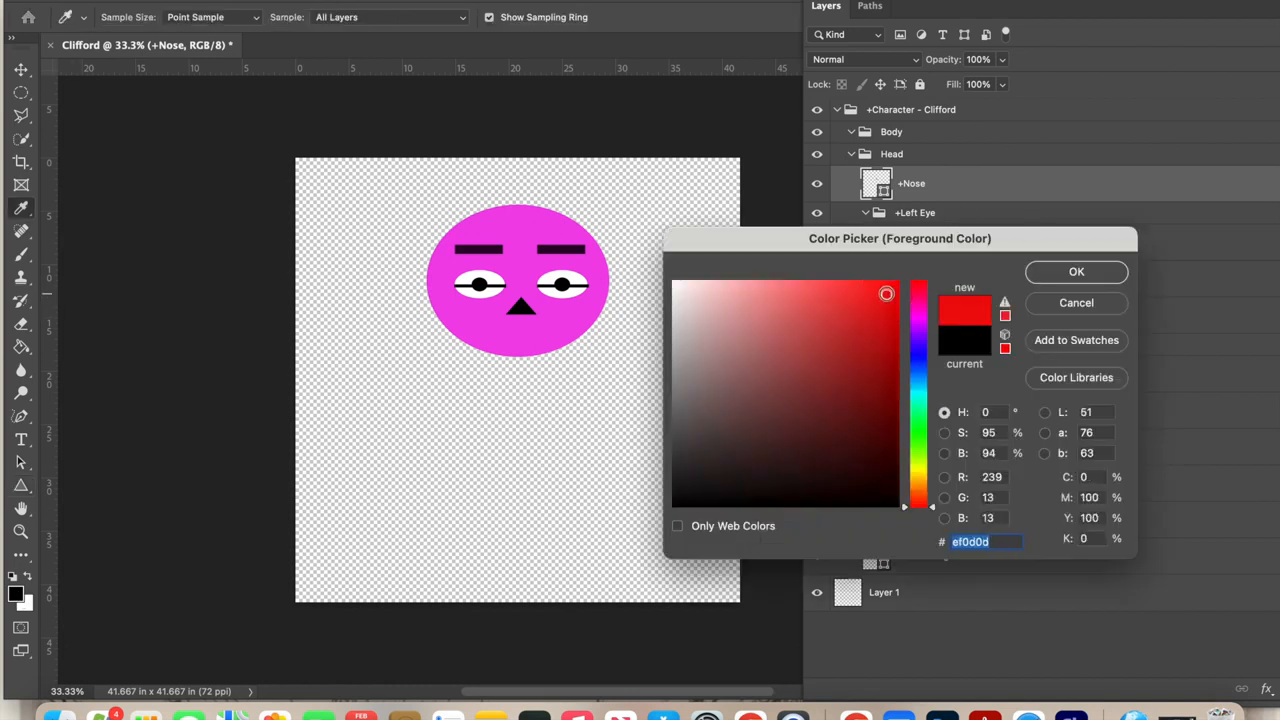
{"action": "left_click", "coordinate": [842, 299]}
{"action": "left_click", "coordinate": [1058, 278]}
{"action": "left_click", "coordinate": [21, 347]}
{"action": "key", "text": "ctrl+d"}
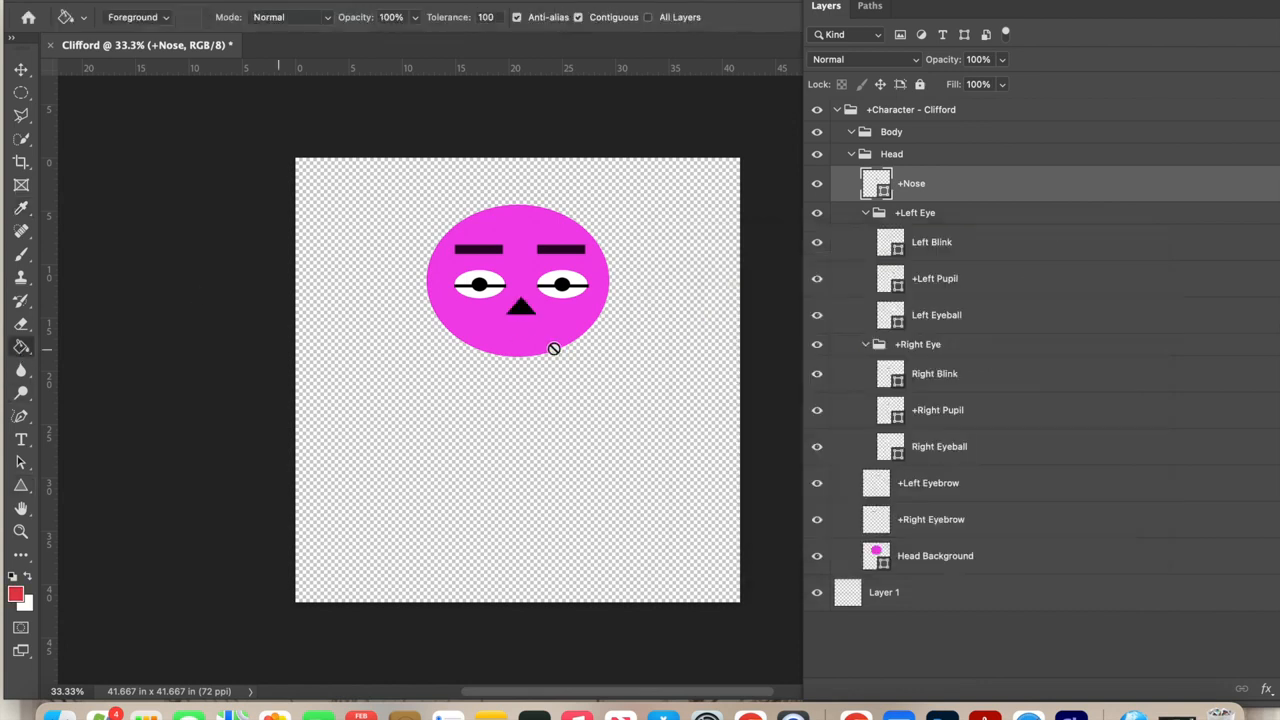
{"action": "left_click", "coordinate": [518, 310]}
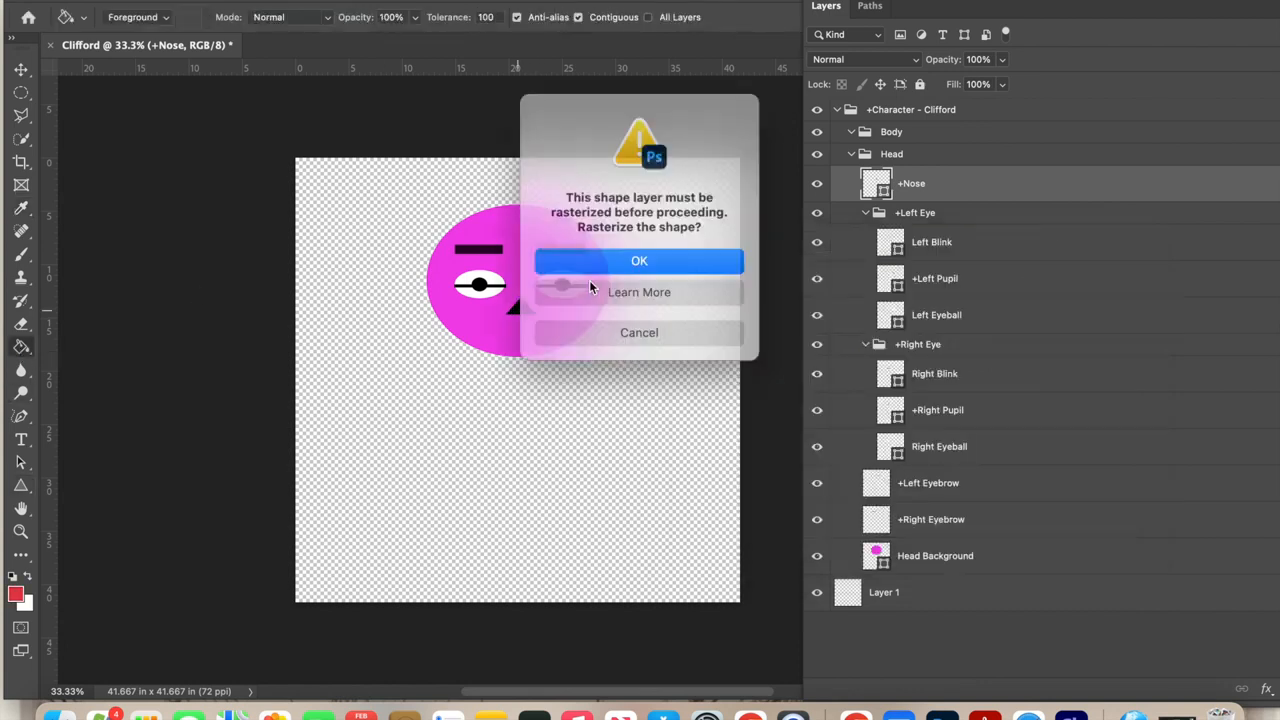
{"action": "left_click", "coordinate": [640, 260]}
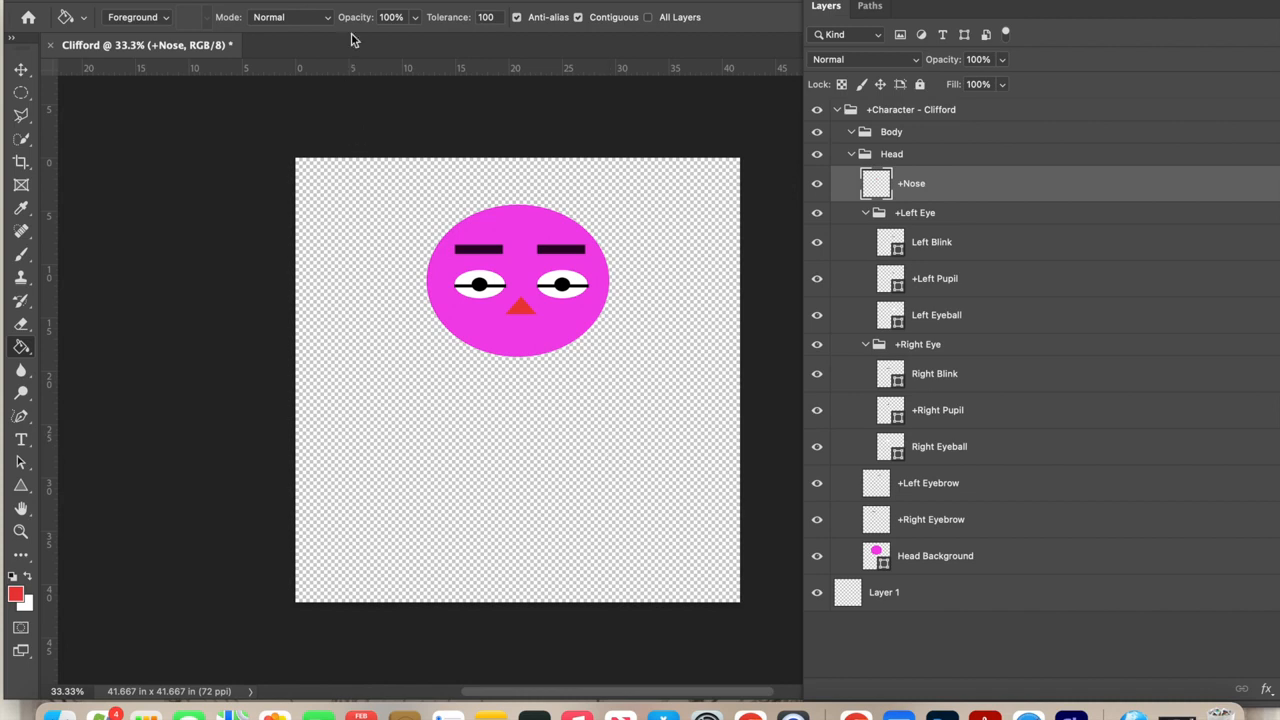
Move the Photoshop window and floating layer list down to uncover the desktop, and open the CHMouthPack folder
{"action": "left_click_drag", "start_coordinate": [343, 5], "coordinate": [338, 103]}
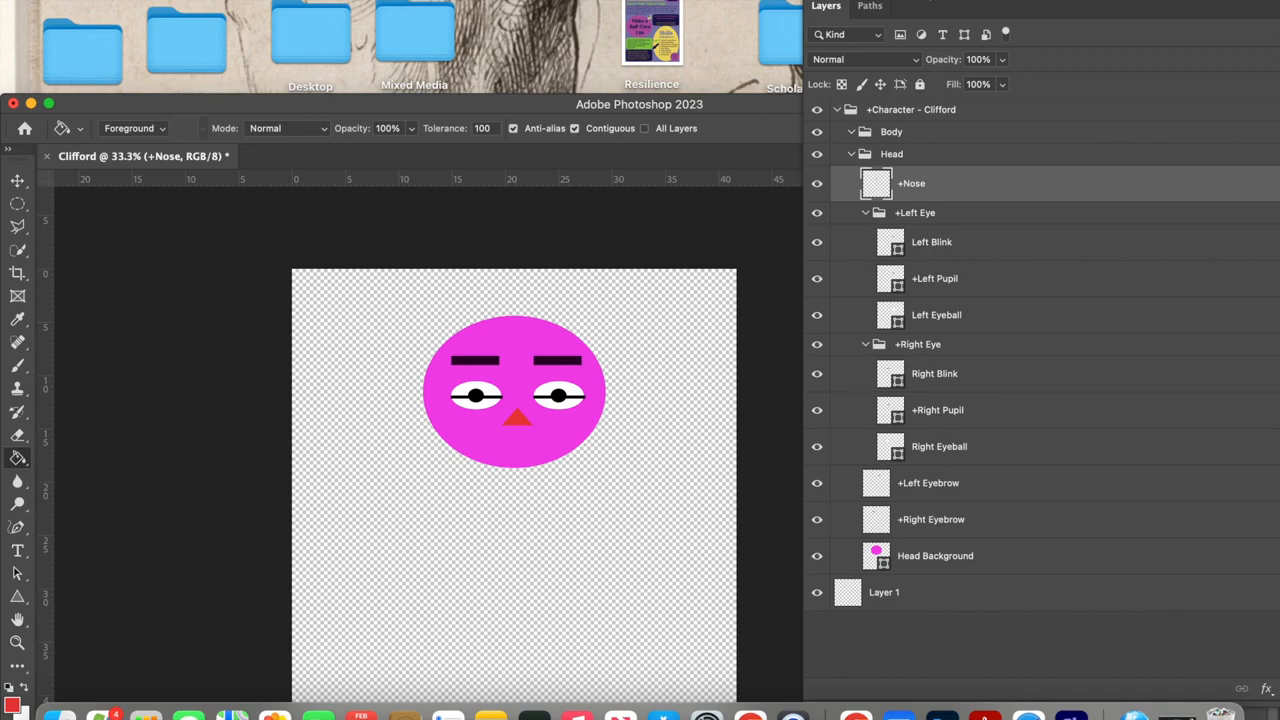
{"action": "left_click_drag", "start_coordinate": [925, 5], "coordinate": [923, 155]}
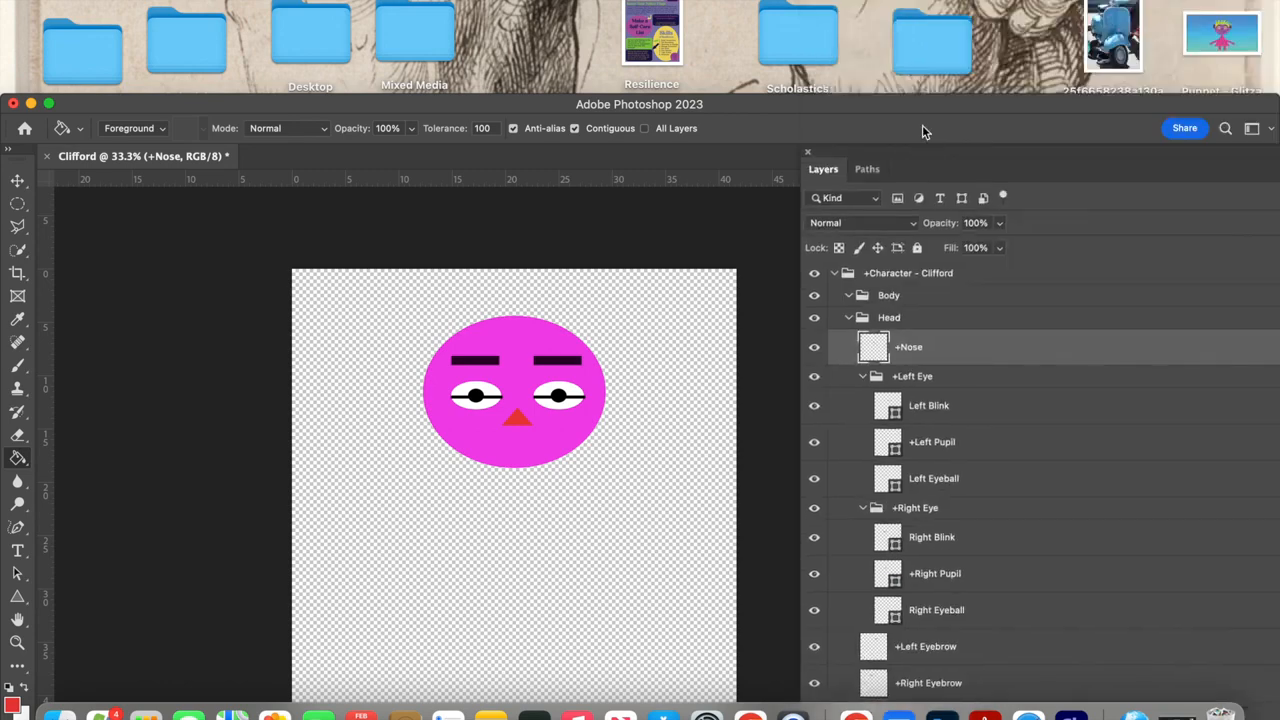
{"action": "left_click_drag", "start_coordinate": [922, 104], "coordinate": [912, 271]}
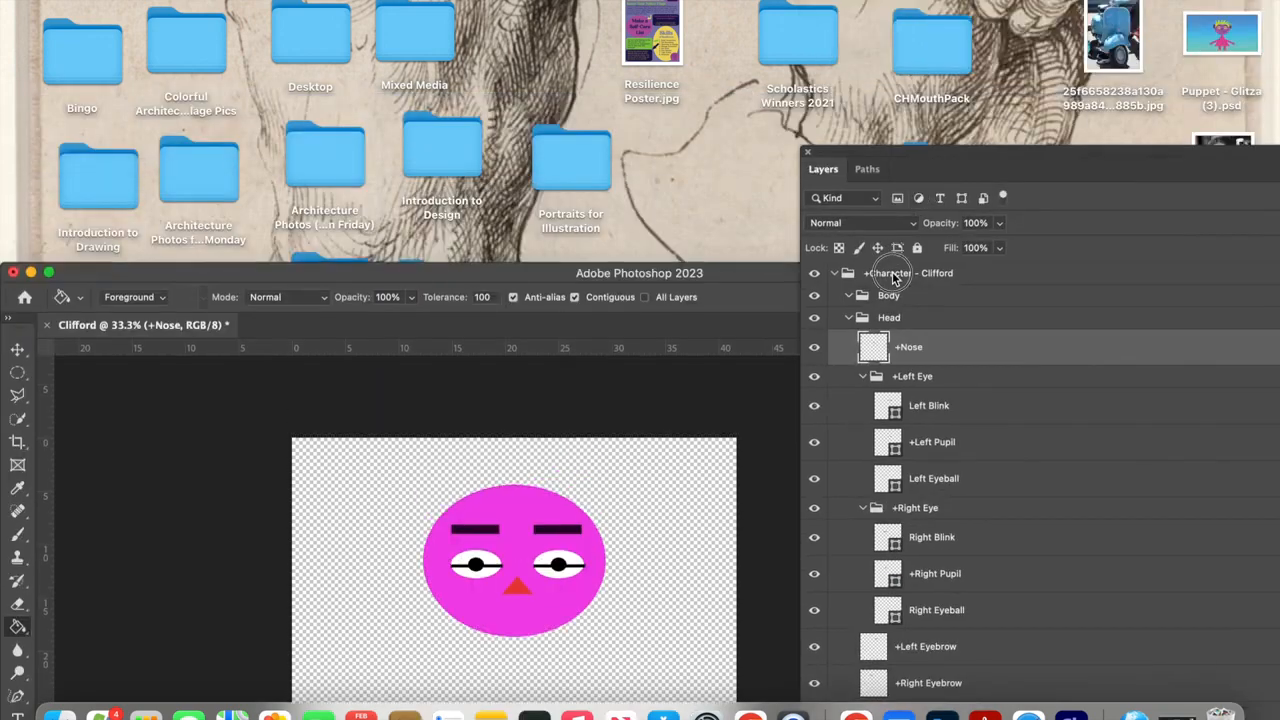
{"action": "left_click_drag", "start_coordinate": [871, 150], "coordinate": [895, 430]}
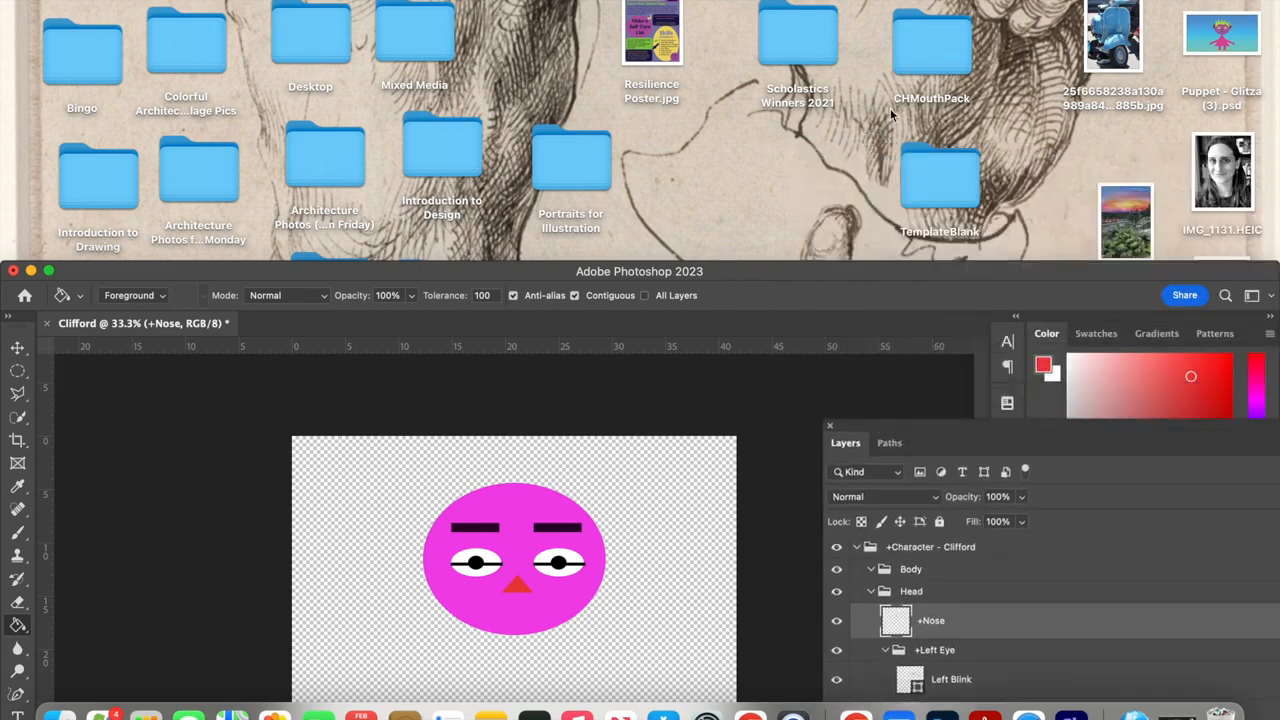
{"action": "left_click", "coordinate": [931, 55]}
{"action": "double_click", "coordinate": [931, 60]}
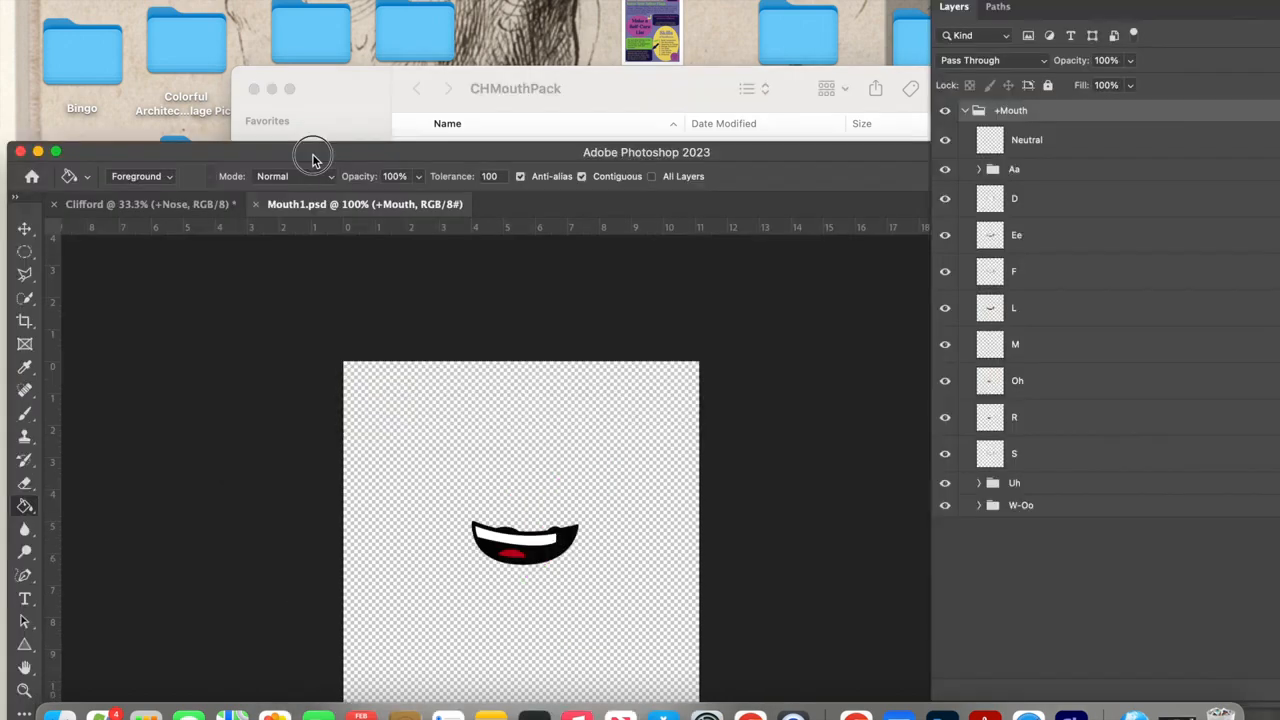
Open Mouth1.psd from the CHMouthPack folder in Photoshop
{"action": "mouse_move", "coordinate": [314, 157]}
{"action": "left_mouse_down"}
{"action": "mouse_move", "coordinate": [331, 162]}
{"action": "mouse_move", "coordinate": [320, 137]}
{"action": "left_mouse_up"}
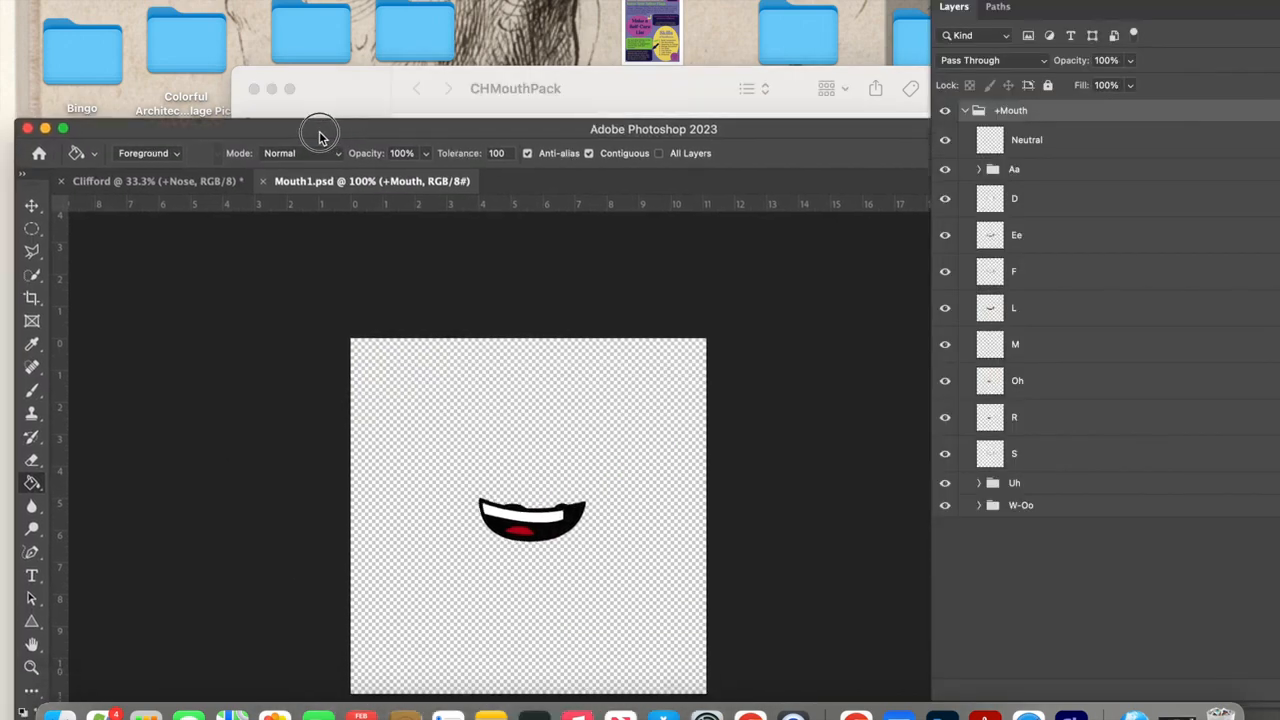
{"action": "left_click", "coordinate": [600, 86]}
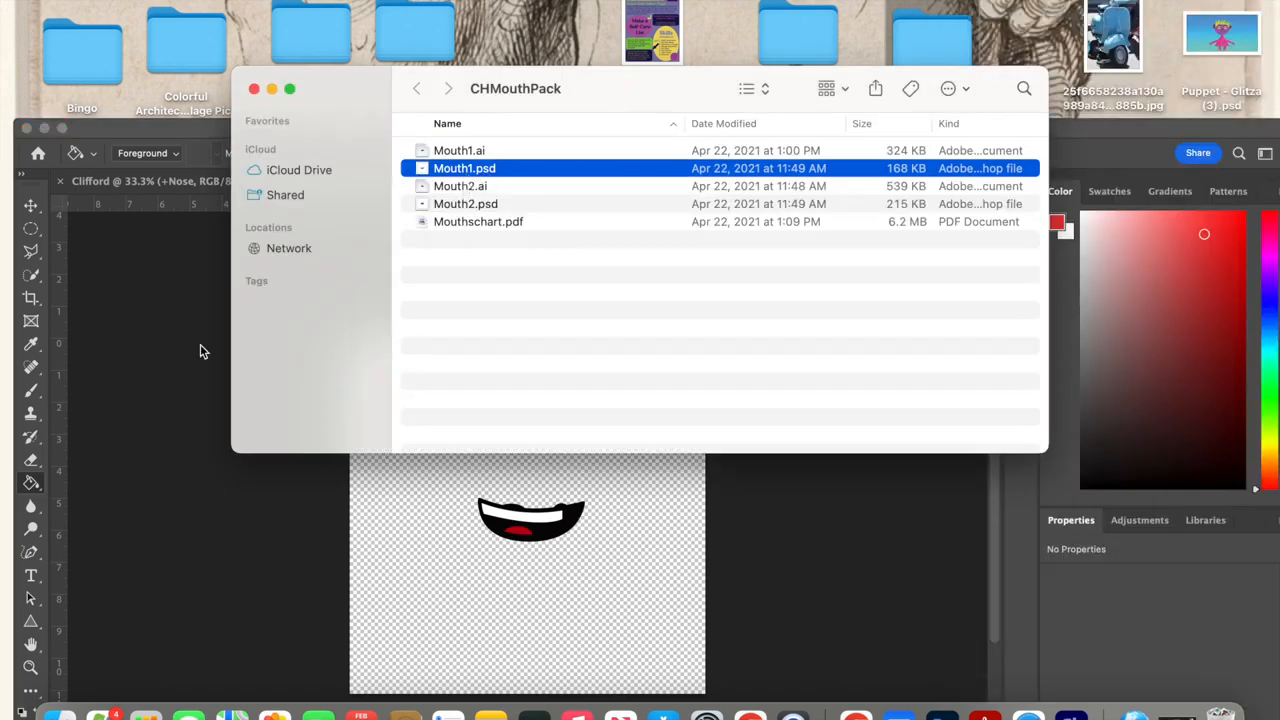
{"action": "double_click", "coordinate": [470, 172]}
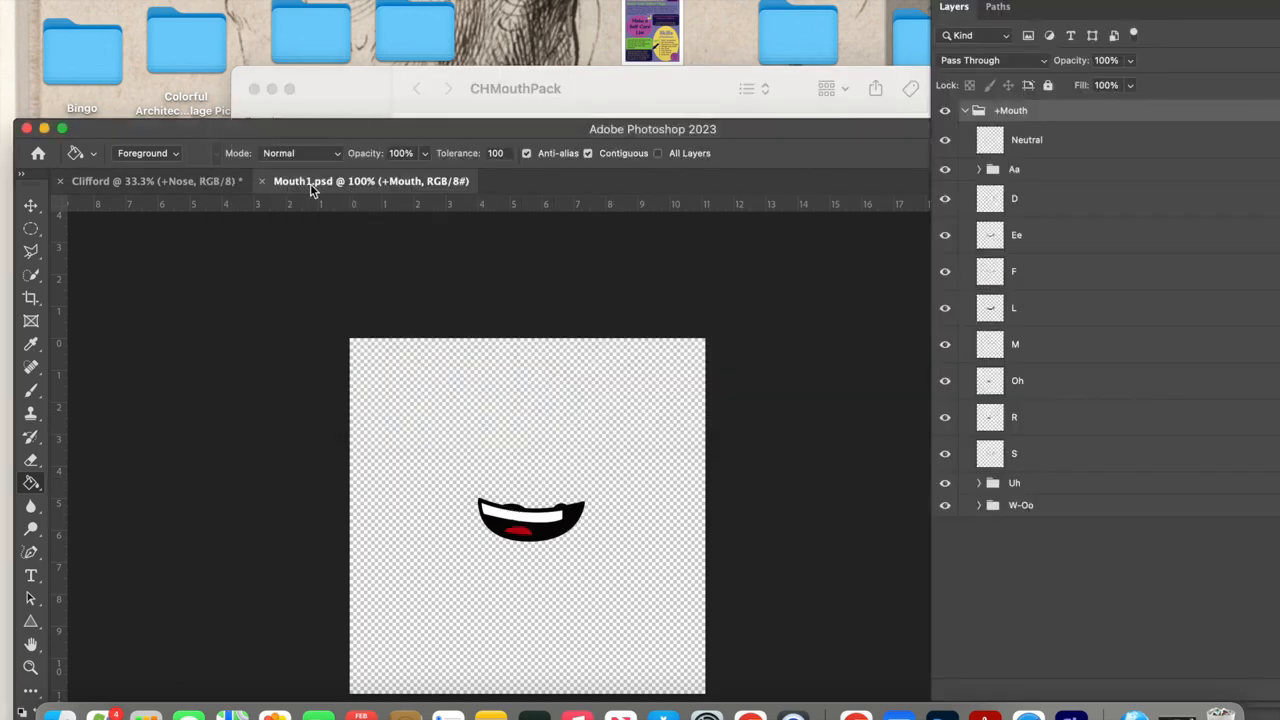
Copy the whole +Mouth group from Mouth1.psd into the Head group of the Clifford document
{"action": "left_click", "coordinate": [1068, 512]}
{"action": "left_click", "coordinate": [1067, 508], "text": "shift"}
{"action": "left_click_drag", "start_coordinate": [1129, 377], "coordinate": [428, 551]}
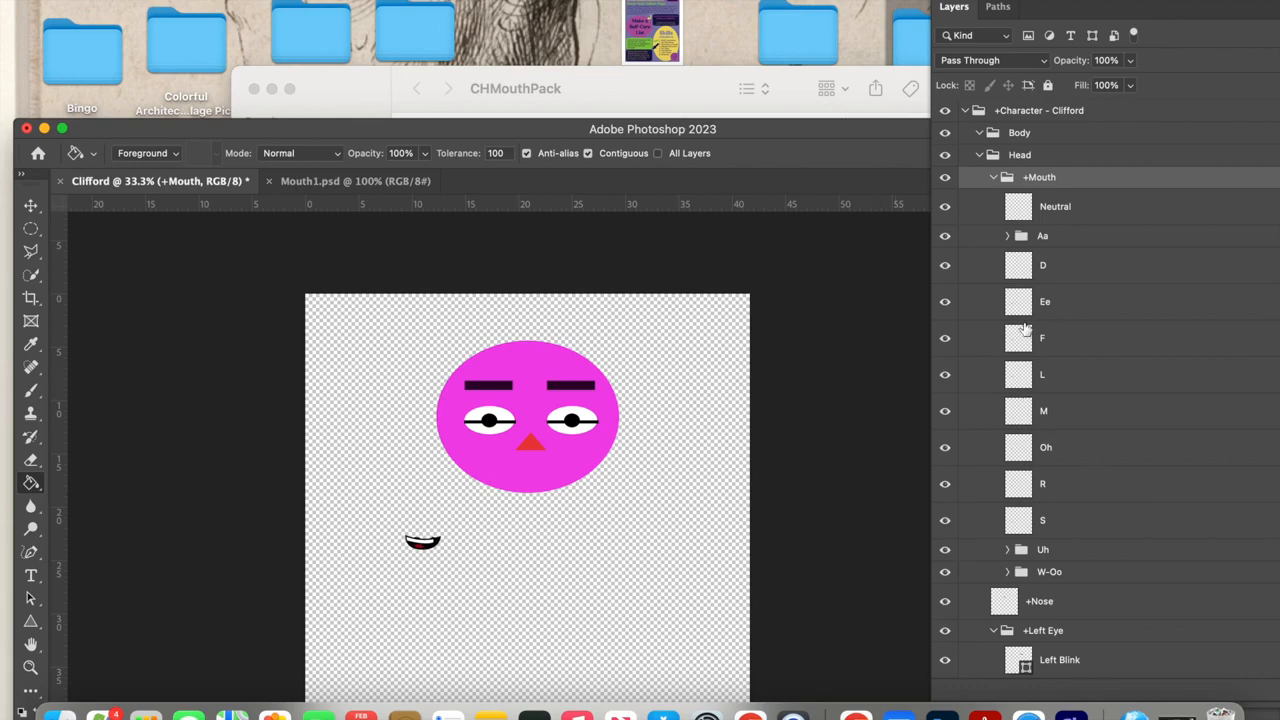
{"action": "left_click_drag", "start_coordinate": [720, 124], "coordinate": [720, 6]}
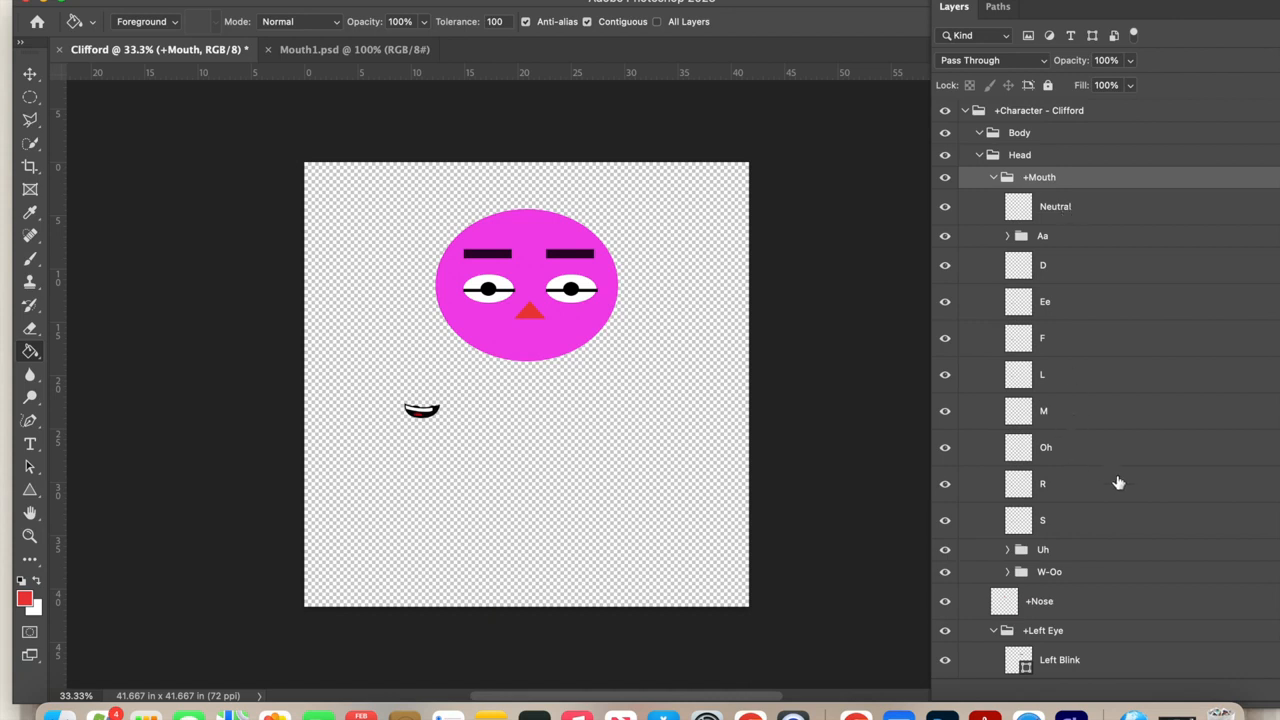
Move the +Mouth group with all its mouth shapes onto the face just below the nose, and collapse the +Mouth and Head groups
{"action": "left_click", "coordinate": [1107, 576], "text": "shift"}
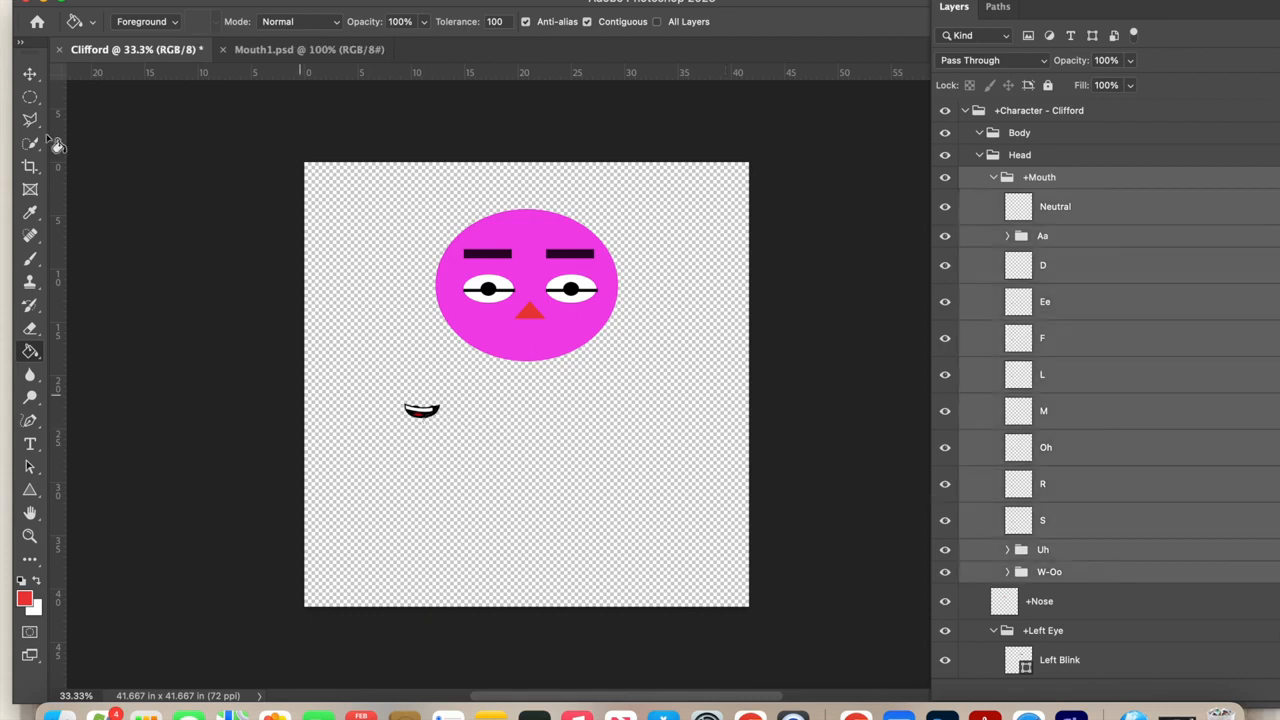
{"action": "left_click", "coordinate": [30, 74]}
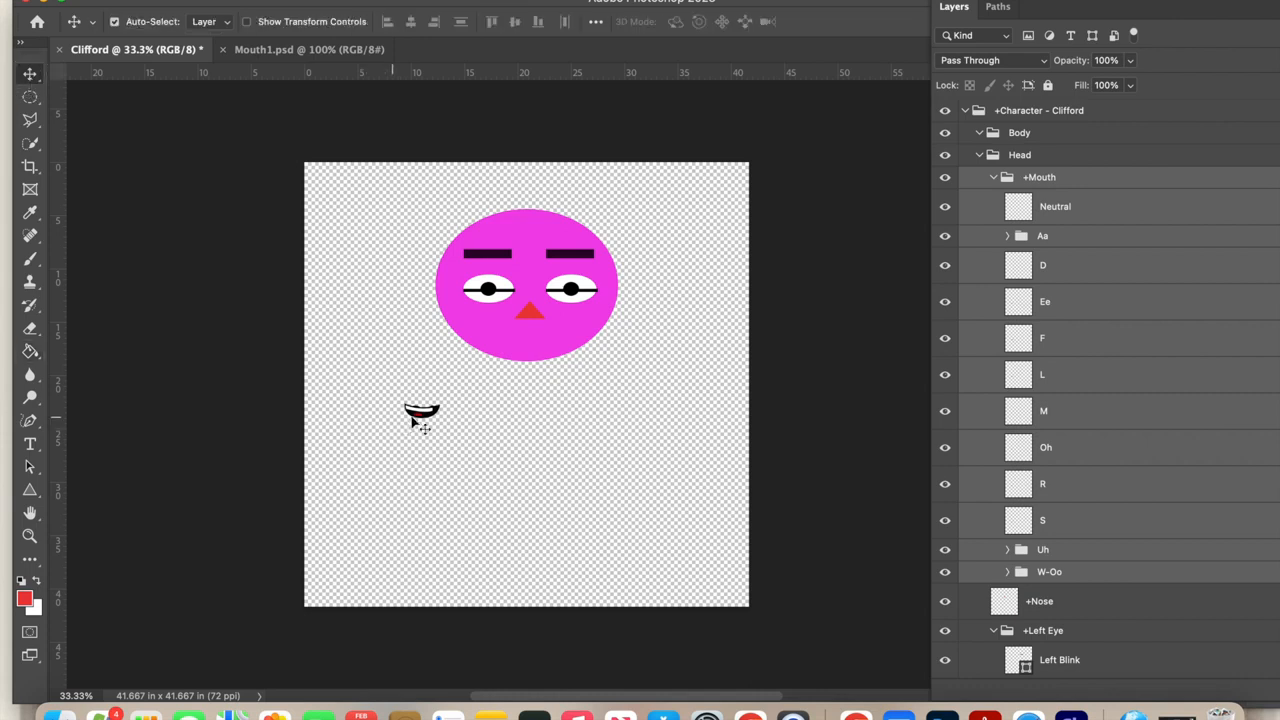
{"action": "left_click_drag", "start_coordinate": [420, 418], "coordinate": [531, 347]}
{"action": "scroll", "coordinate": [1064, 405], "scroll_direction": "down", "scroll_amount": 1}
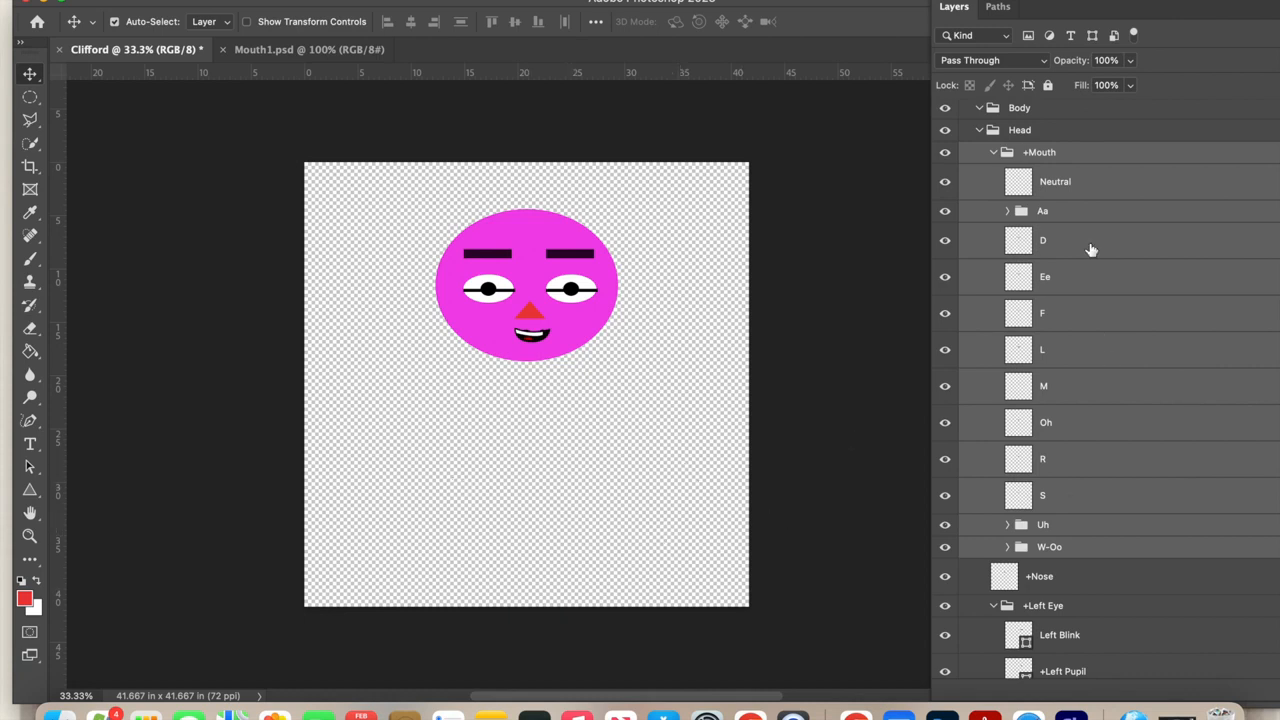
{"action": "left_click", "coordinate": [993, 153]}
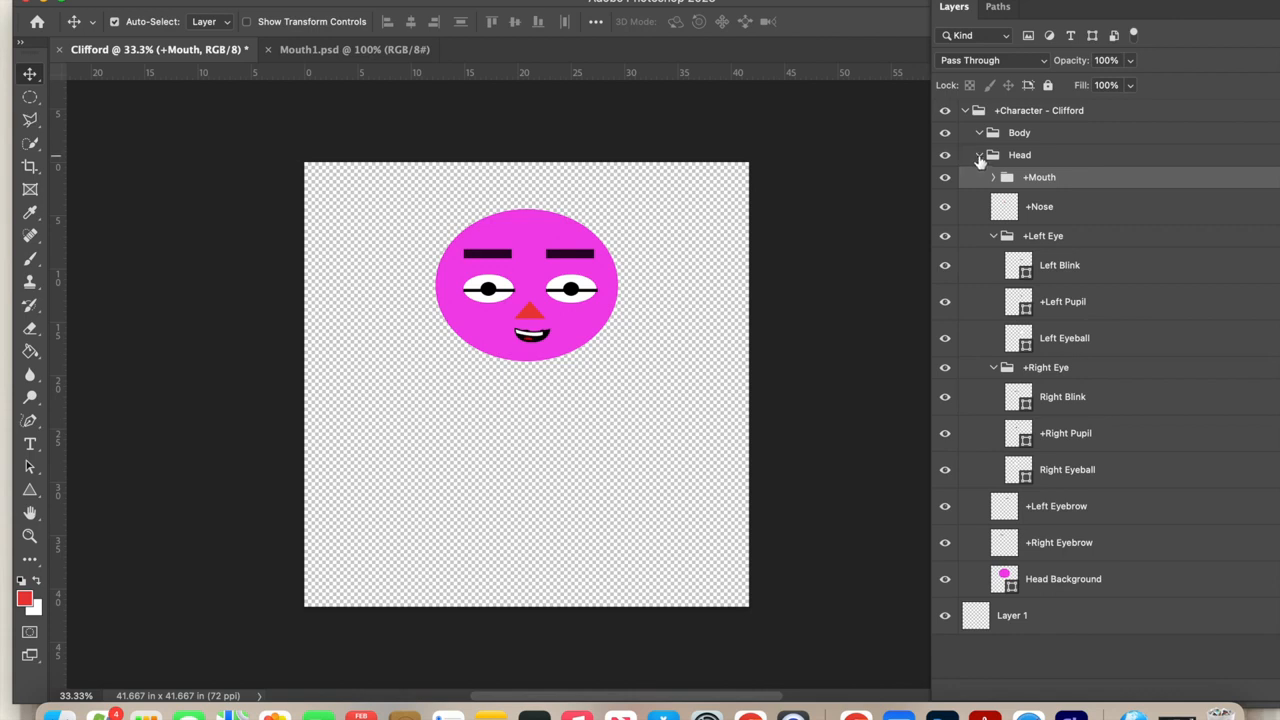
{"action": "left_click", "coordinate": [979, 156]}
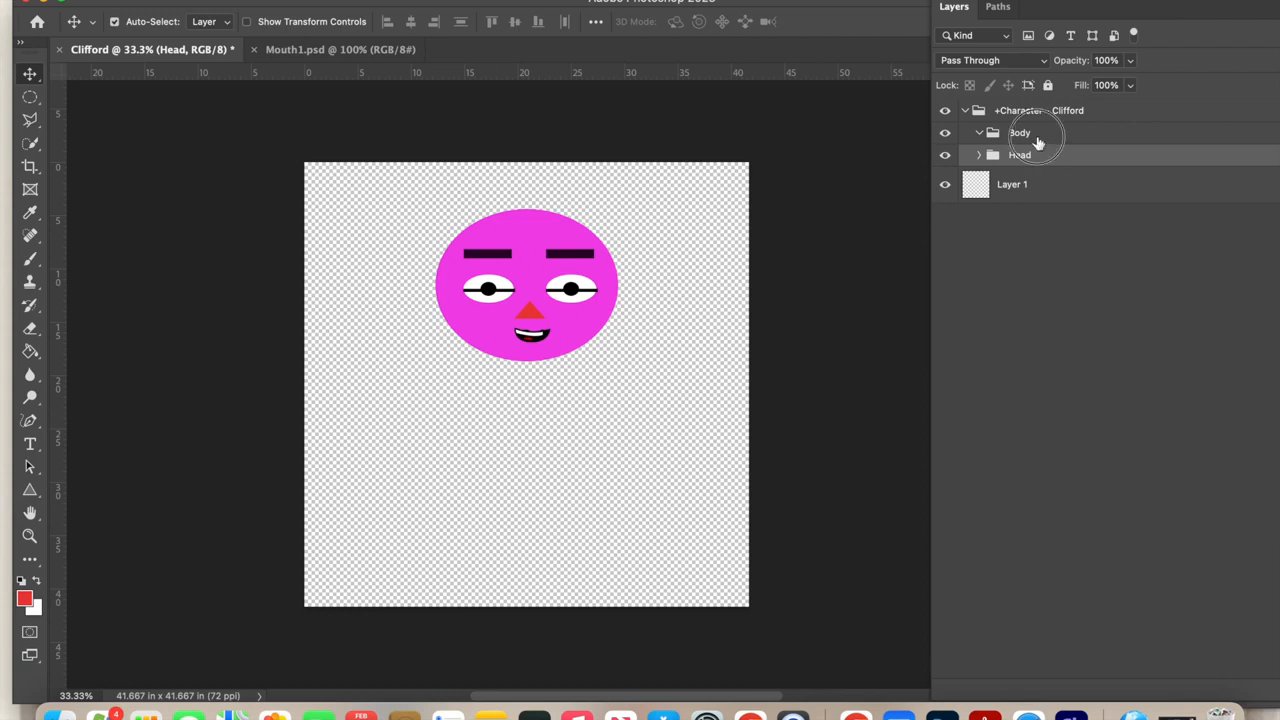
Add a new layer named Torso inside the Body group and choose the Ellipse tool for drawing shapes
{"action": "left_click", "coordinate": [1037, 135]}
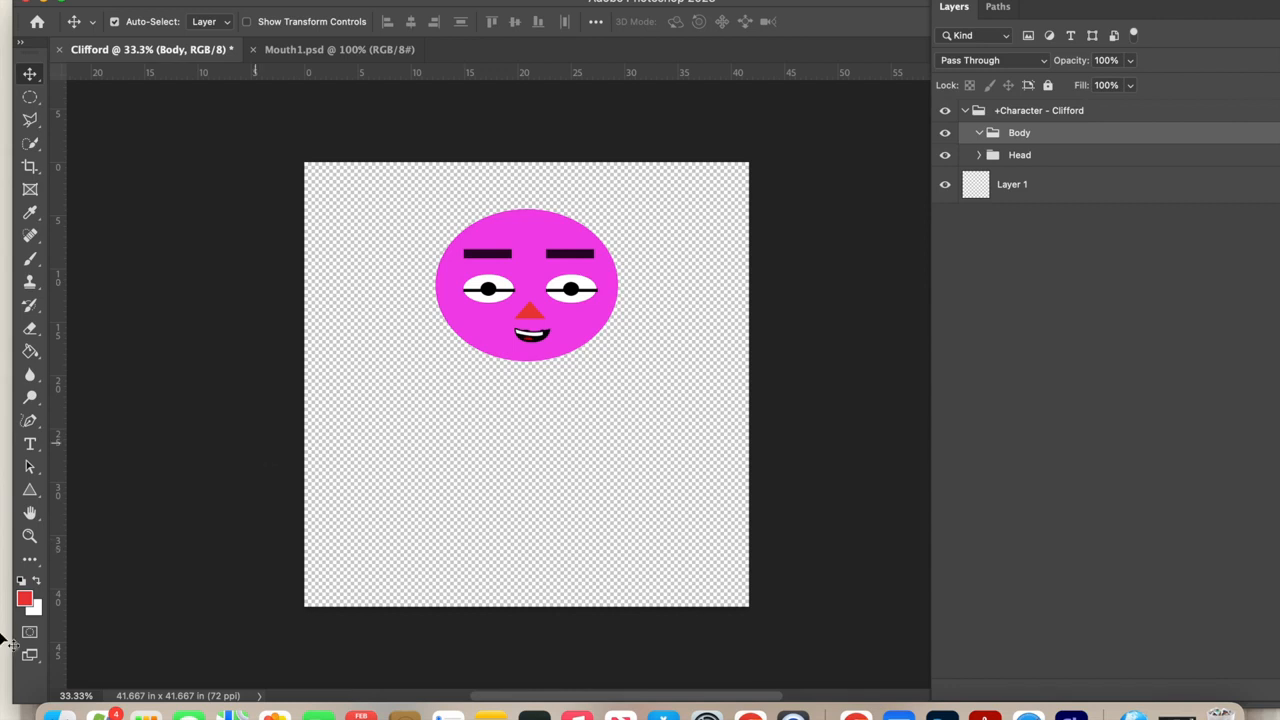
{"action": "left_click", "coordinate": [31, 492]}
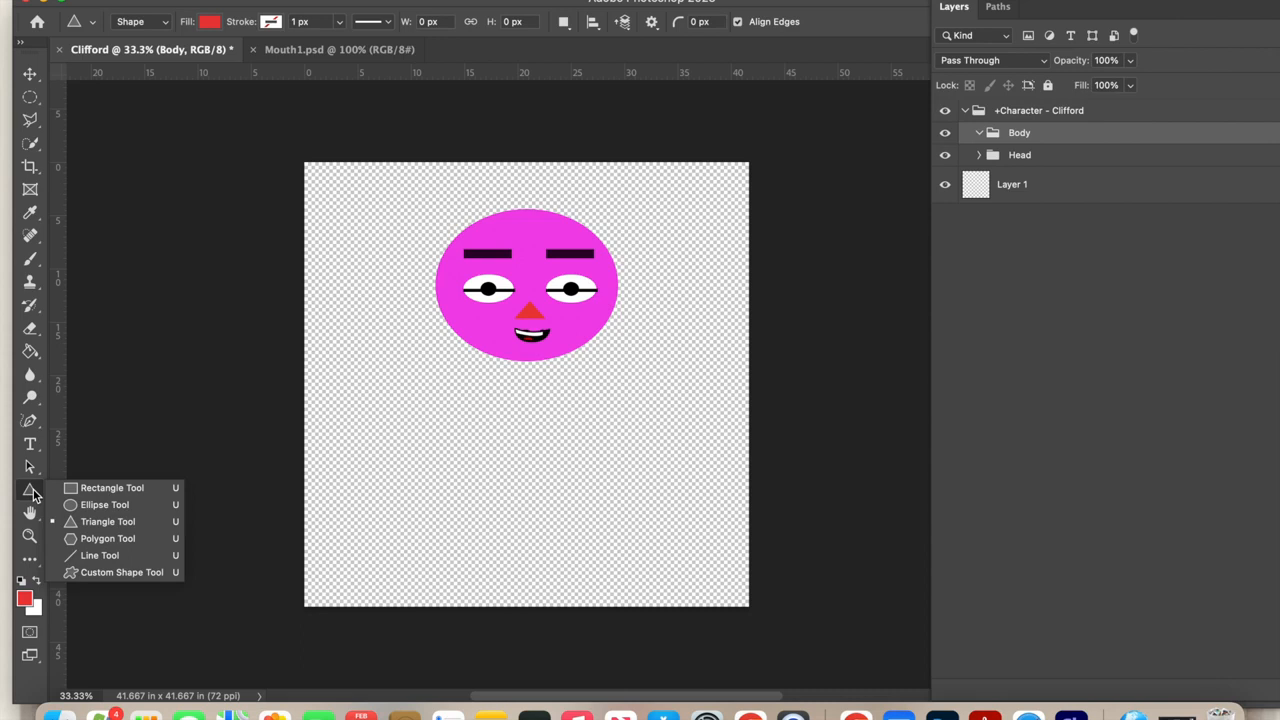
{"action": "left_click", "coordinate": [94, 505]}
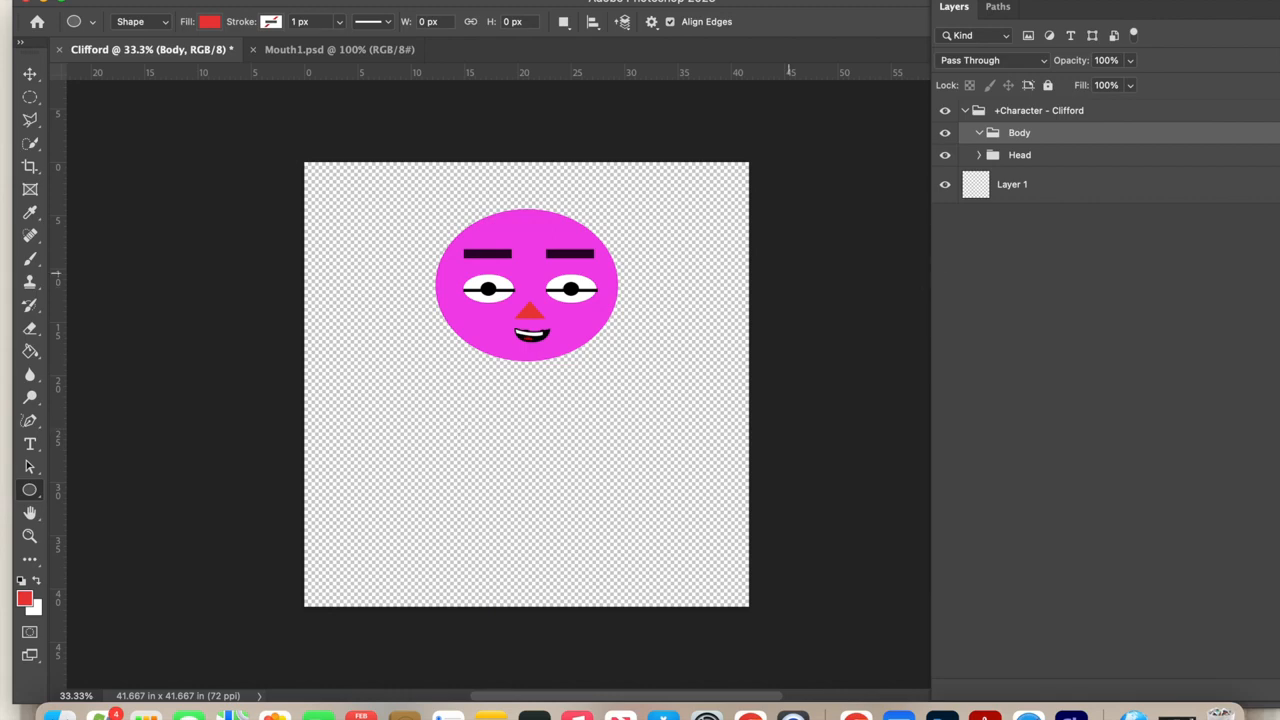
{"action": "left_click", "coordinate": [265, 0]}
{"action": "mouse_move", "coordinate": [282, 1]}
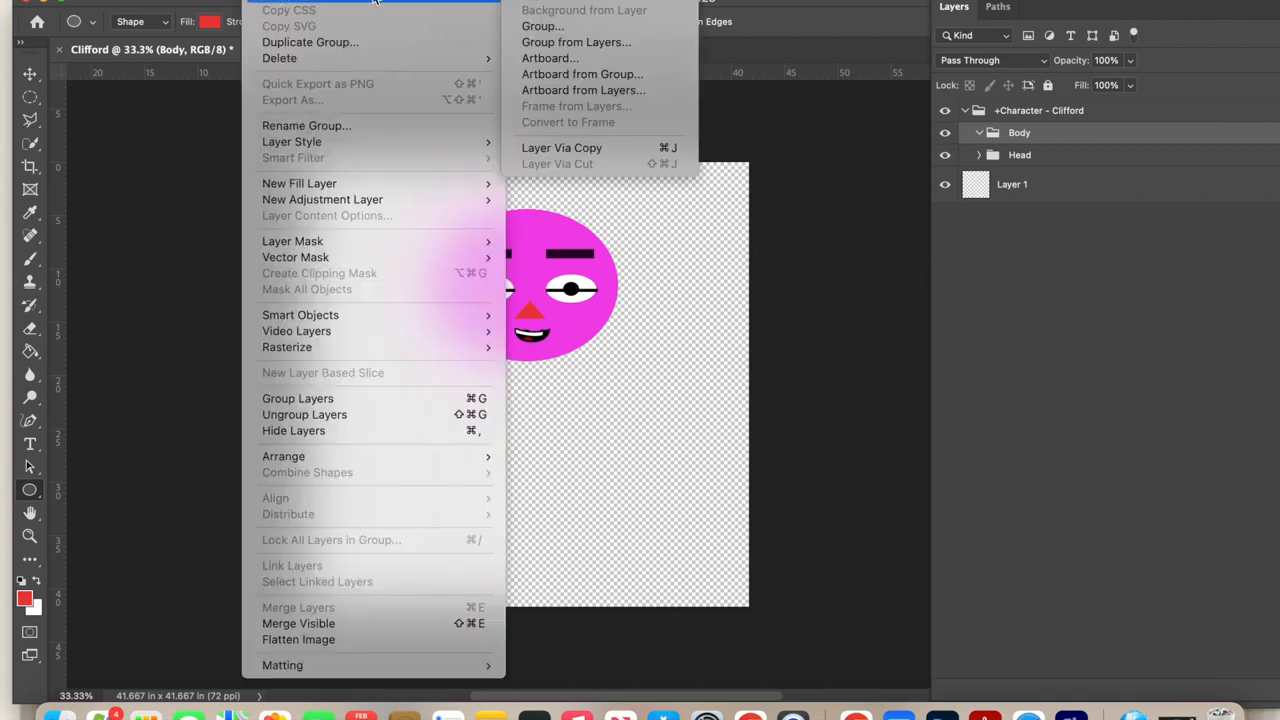
{"action": "left_click", "coordinate": [545, 2]}
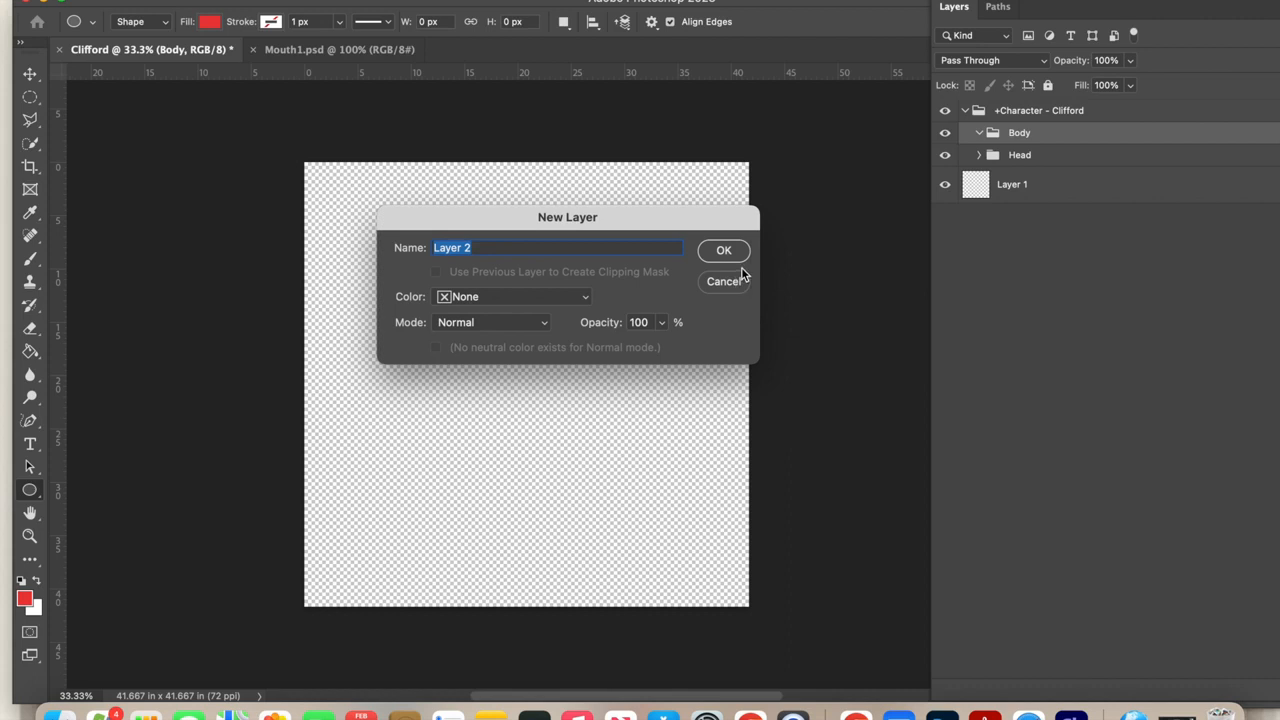
{"action": "type", "text": "Torso"}
{"action": "left_click", "coordinate": [724, 250]}
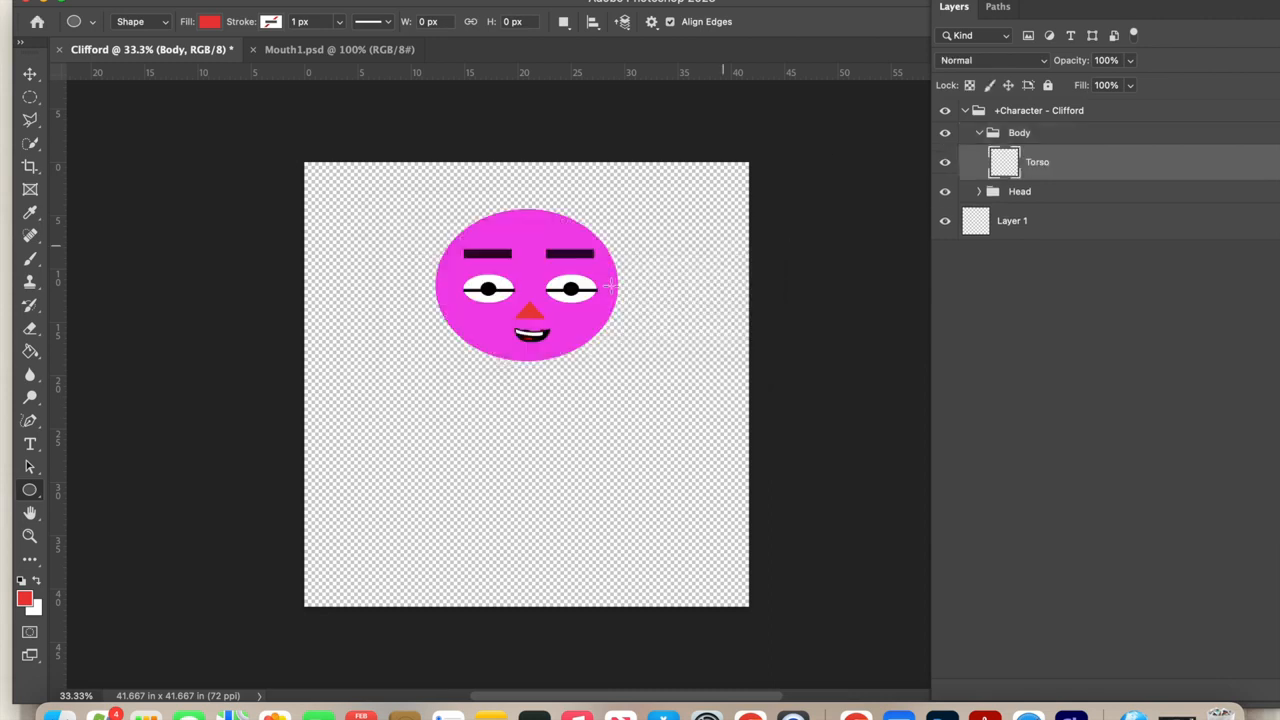
Draw a red circle about 1168 by 1176 px on the Torso layer and center it just below the head
{"action": "left_click_drag", "start_coordinate": [450, 376], "coordinate": [620, 546]}
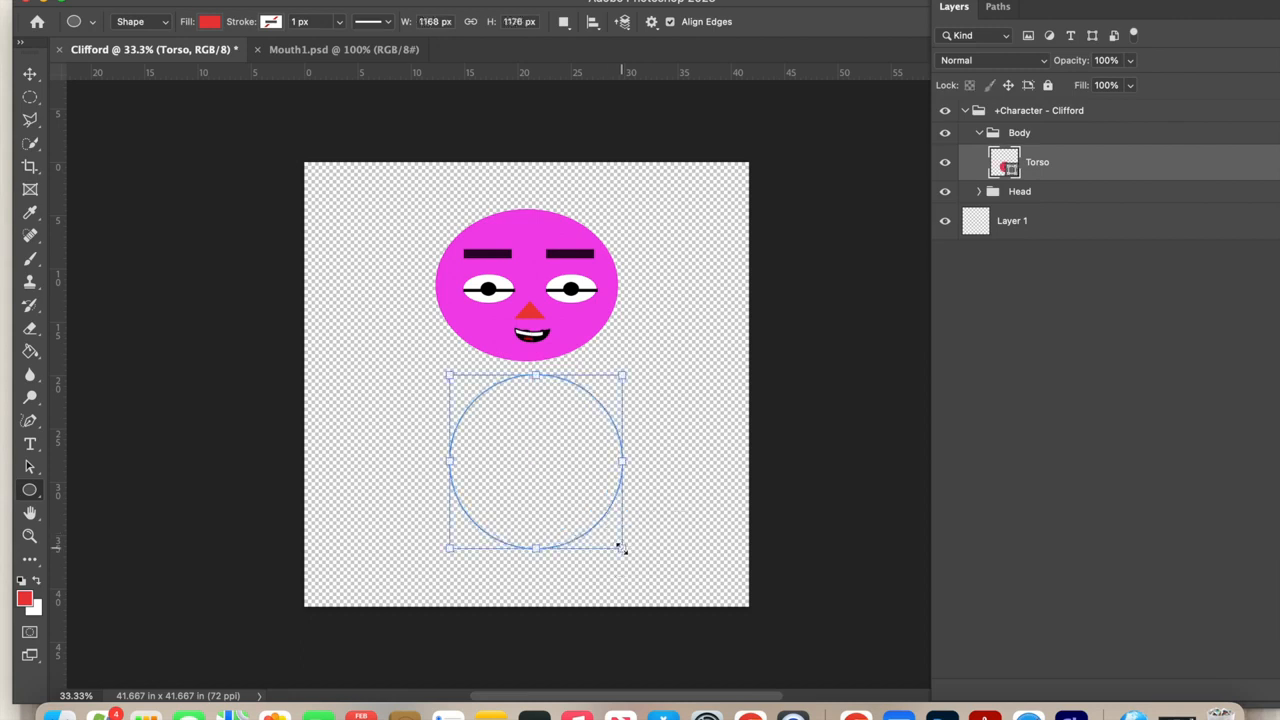
{"action": "left_click", "coordinate": [29, 77]}
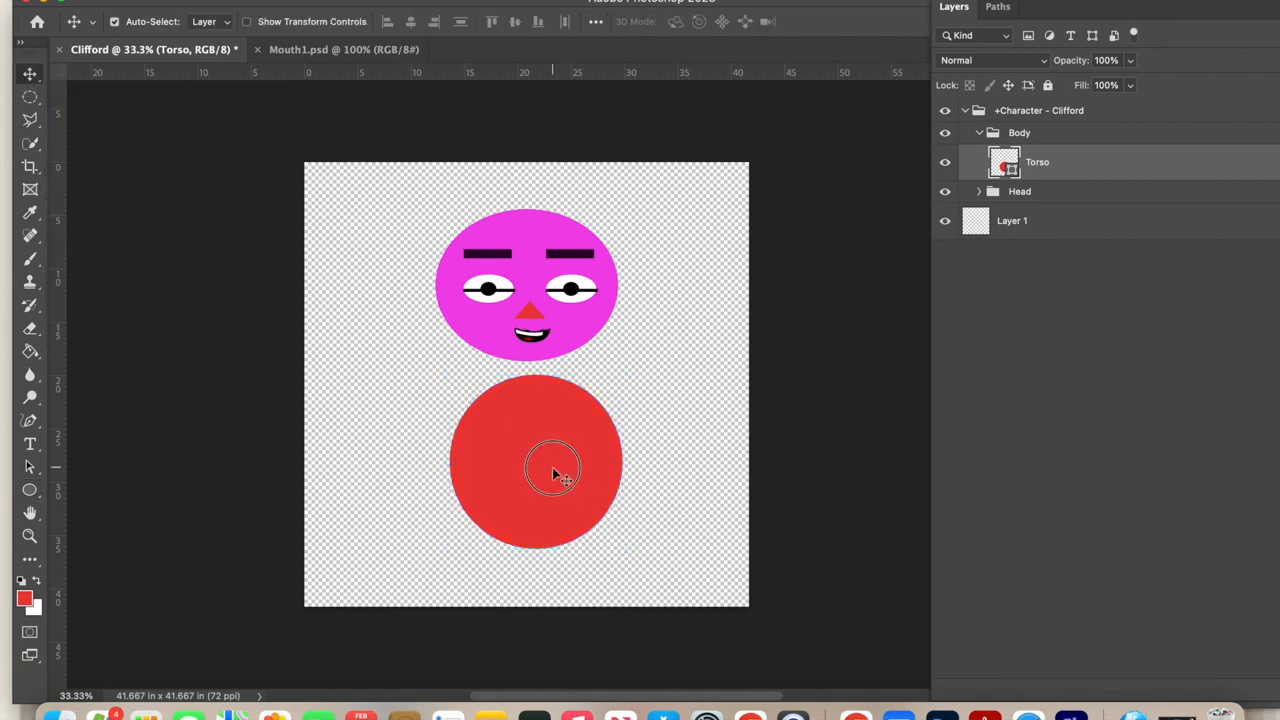
{"action": "left_click_drag", "start_coordinate": [547, 468], "coordinate": [548, 471]}
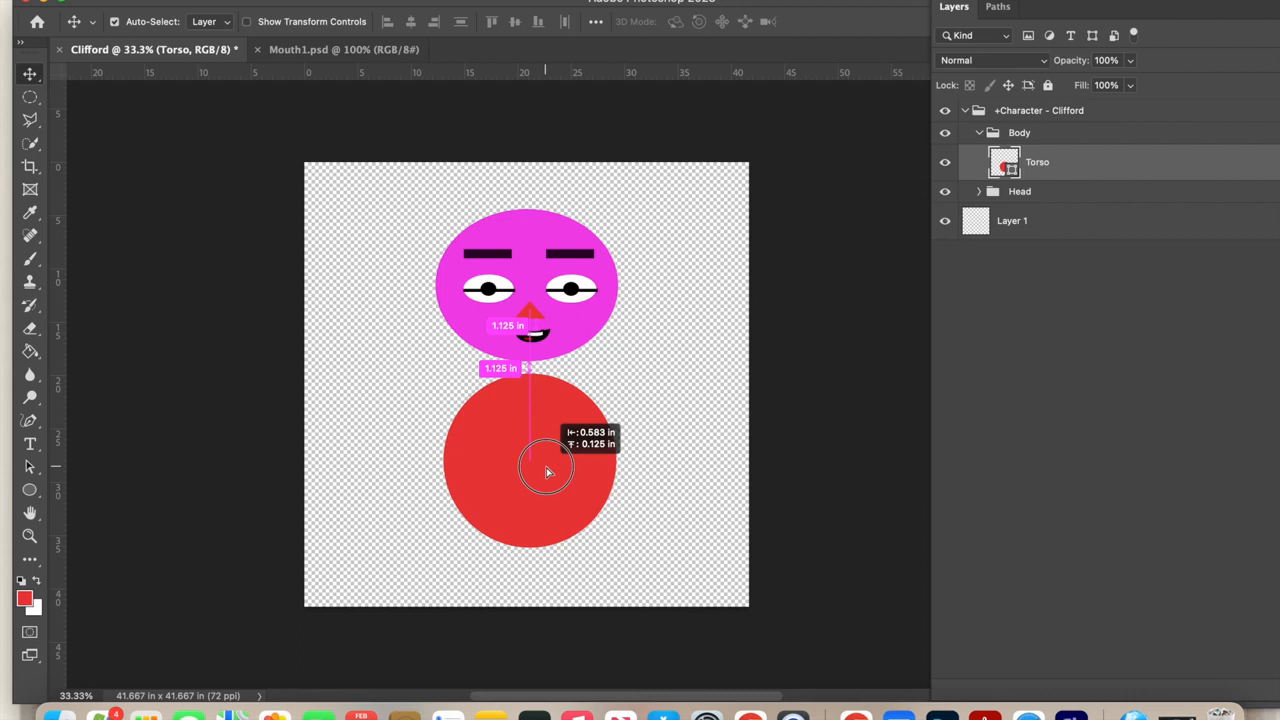
{"action": "left_click_drag", "start_coordinate": [546, 467], "coordinate": [545, 466]}
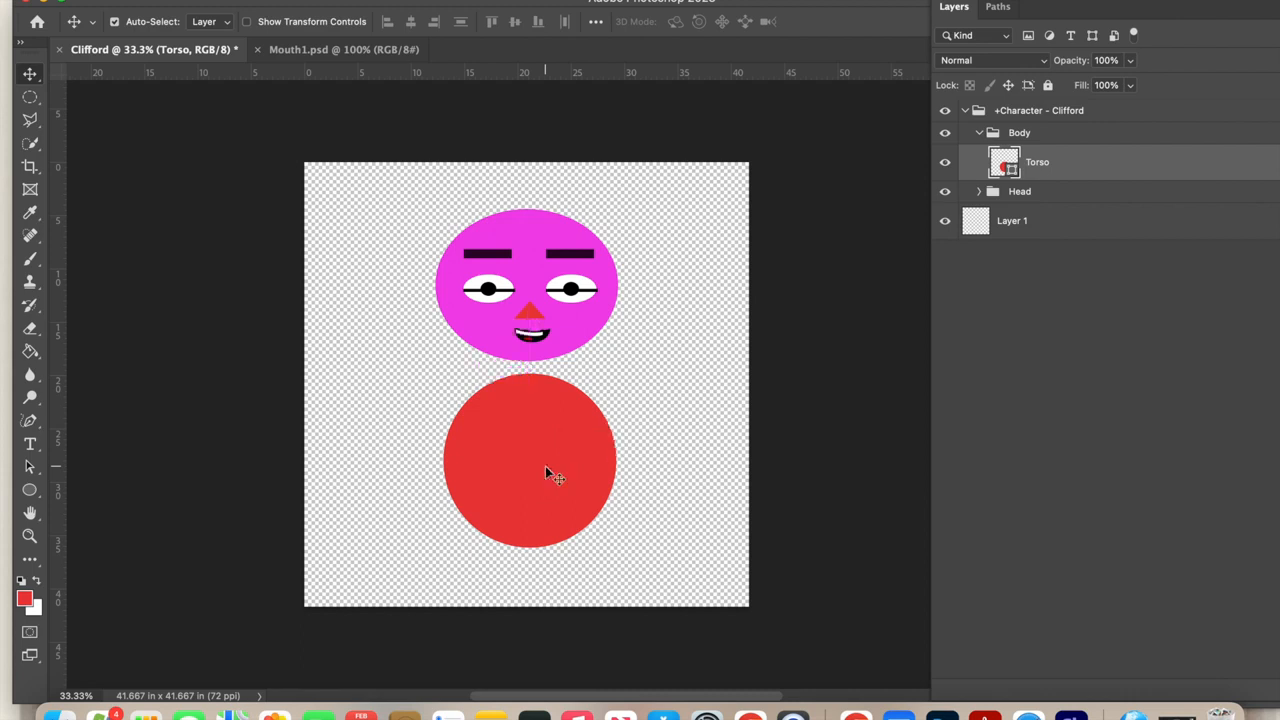
{"action": "left_click_drag", "start_coordinate": [545, 466], "coordinate": [546, 470]}
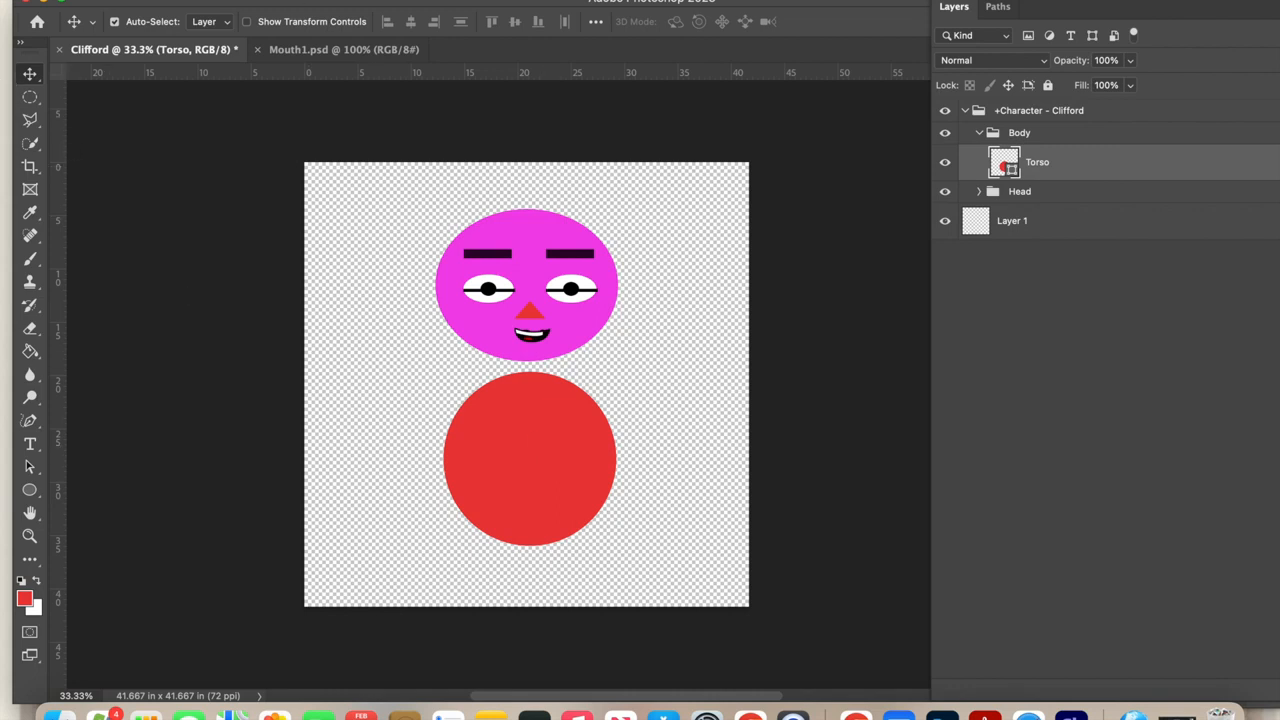
Add a new layer named Neck in the Body group
{"action": "left_click", "coordinate": [262, 0]}
{"action": "mouse_move", "coordinate": [428, 1]}
{"action": "left_click", "coordinate": [516, 2]}
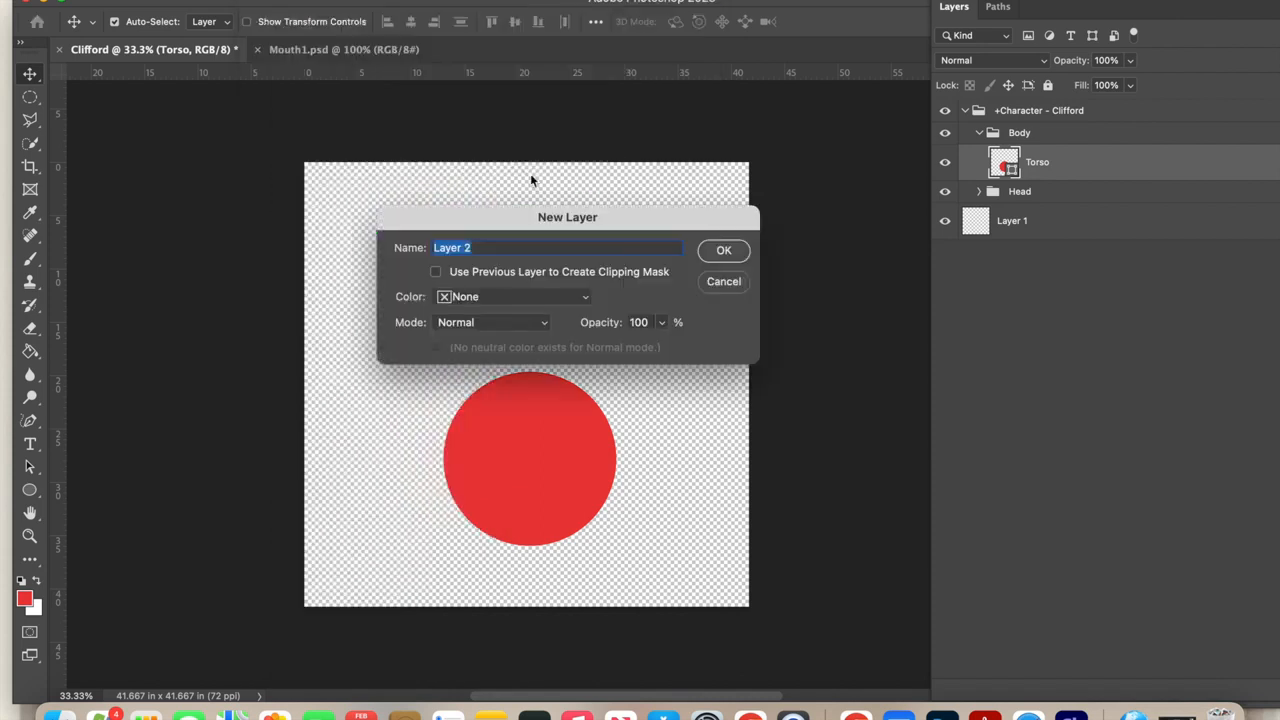
{"action": "type", "text": "Neck"}
{"action": "left_click", "coordinate": [731, 257]}
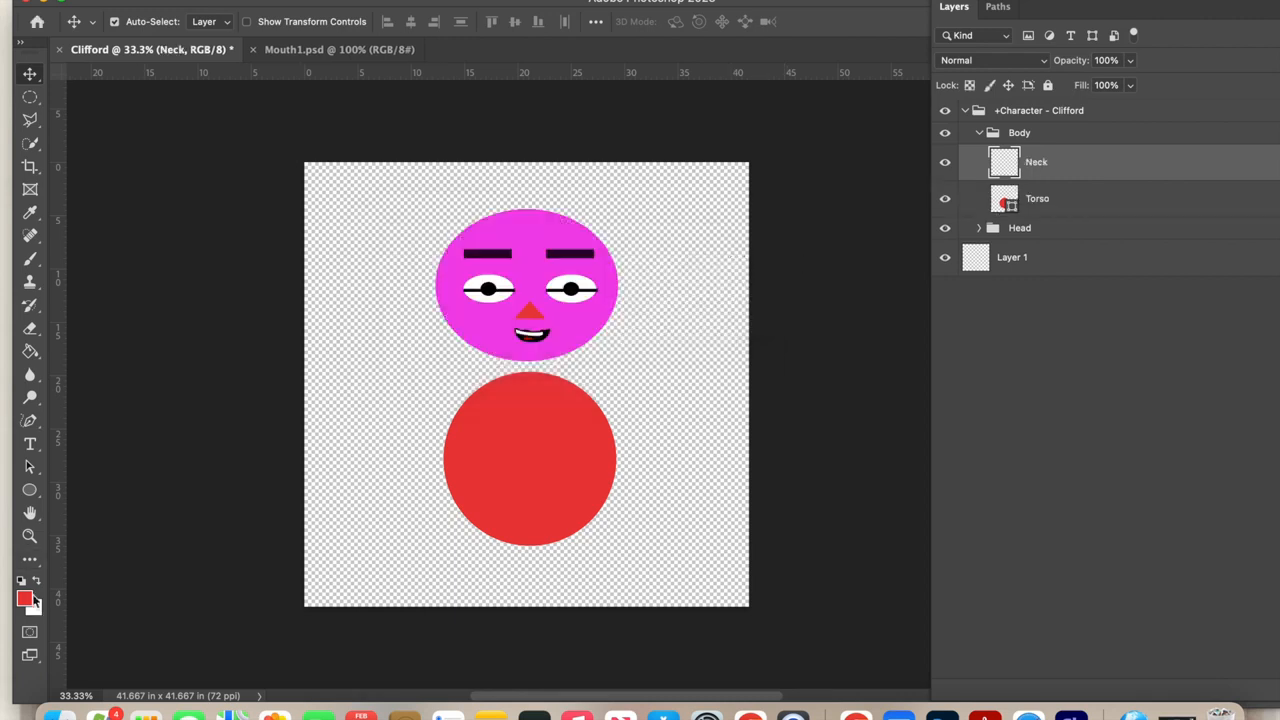
Draw a neck ellipse about 264 by 258 px in the face's sampled magenta between head and torso, and place the Neck layer below Torso
{"action": "left_click", "coordinate": [30, 215]}
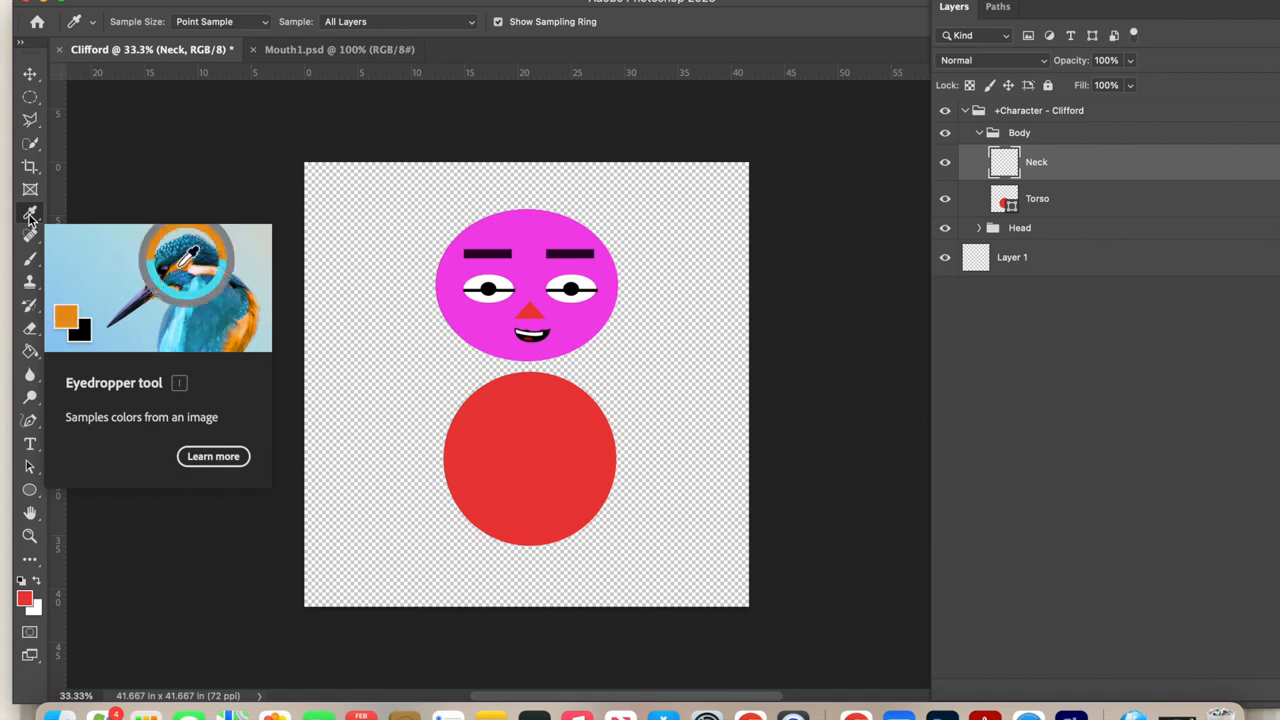
{"action": "left_click", "coordinate": [32, 215]}
{"action": "left_click", "coordinate": [497, 224]}
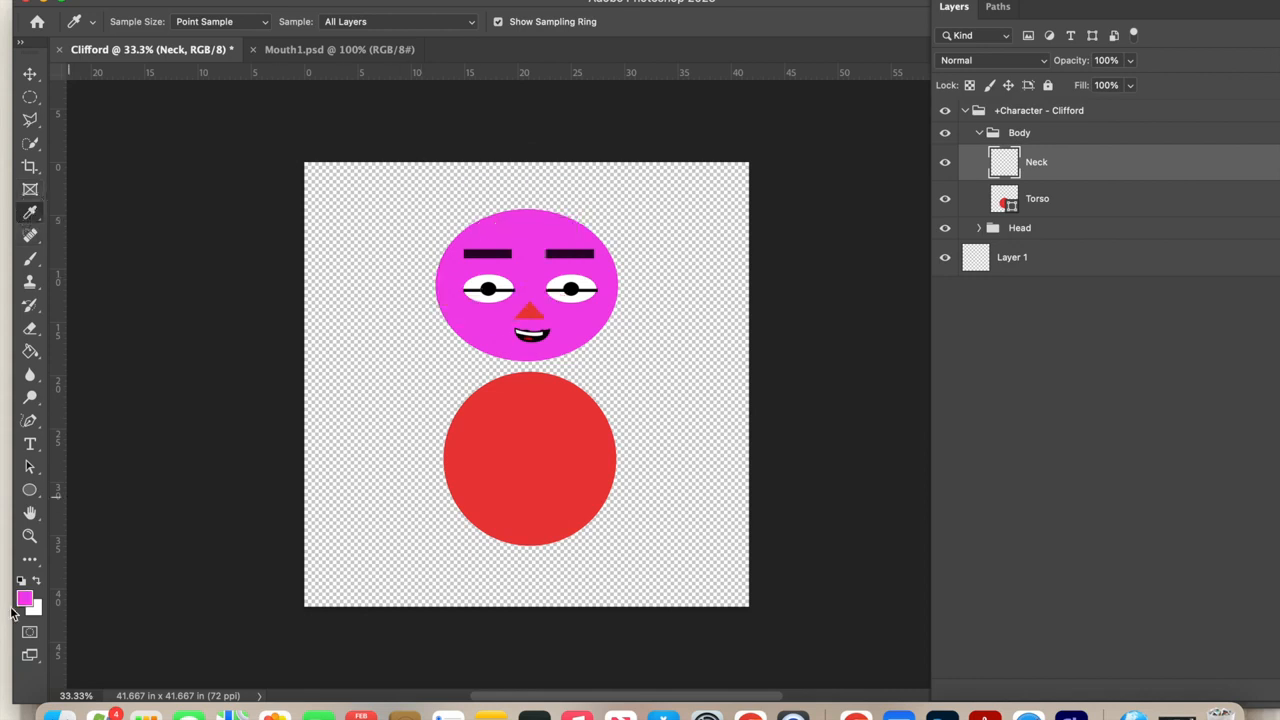
{"action": "left_click", "coordinate": [30, 491]}
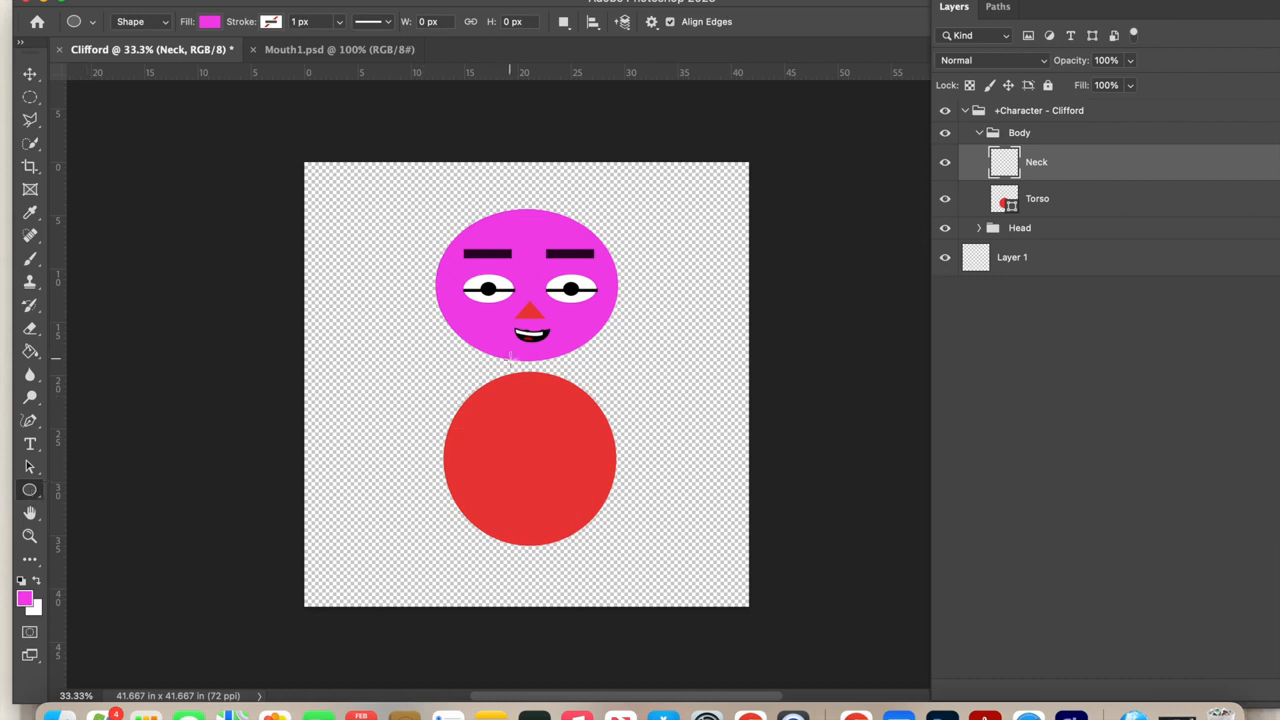
{"action": "left_click_drag", "start_coordinate": [511, 354], "coordinate": [549, 385]}
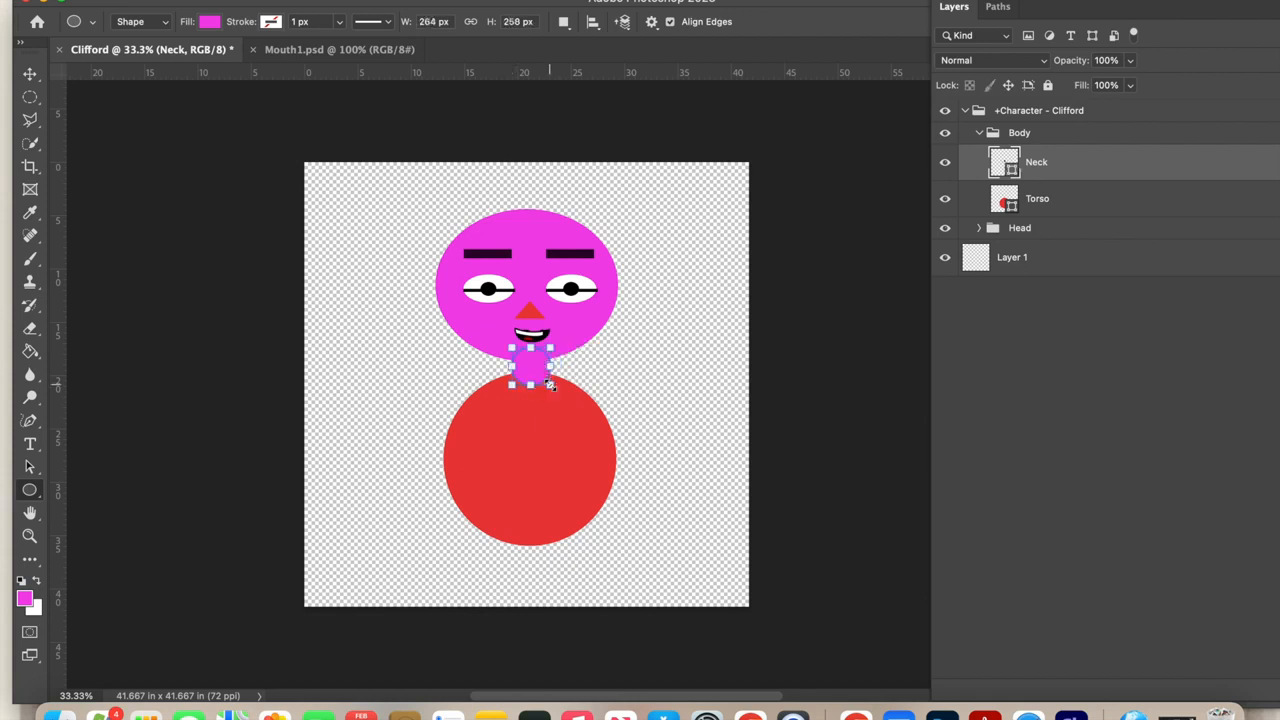
{"action": "left_click_drag", "start_coordinate": [1102, 168], "coordinate": [1097, 210]}
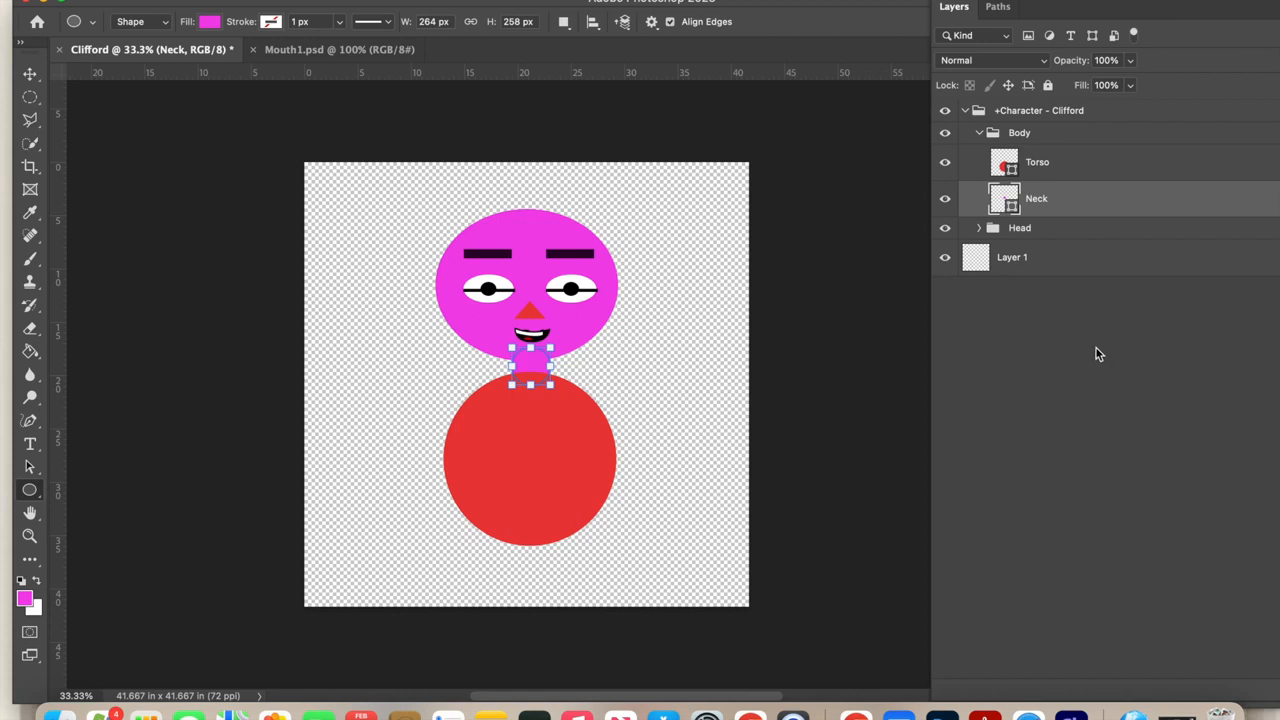
{"action": "left_click", "coordinate": [1089, 385]}
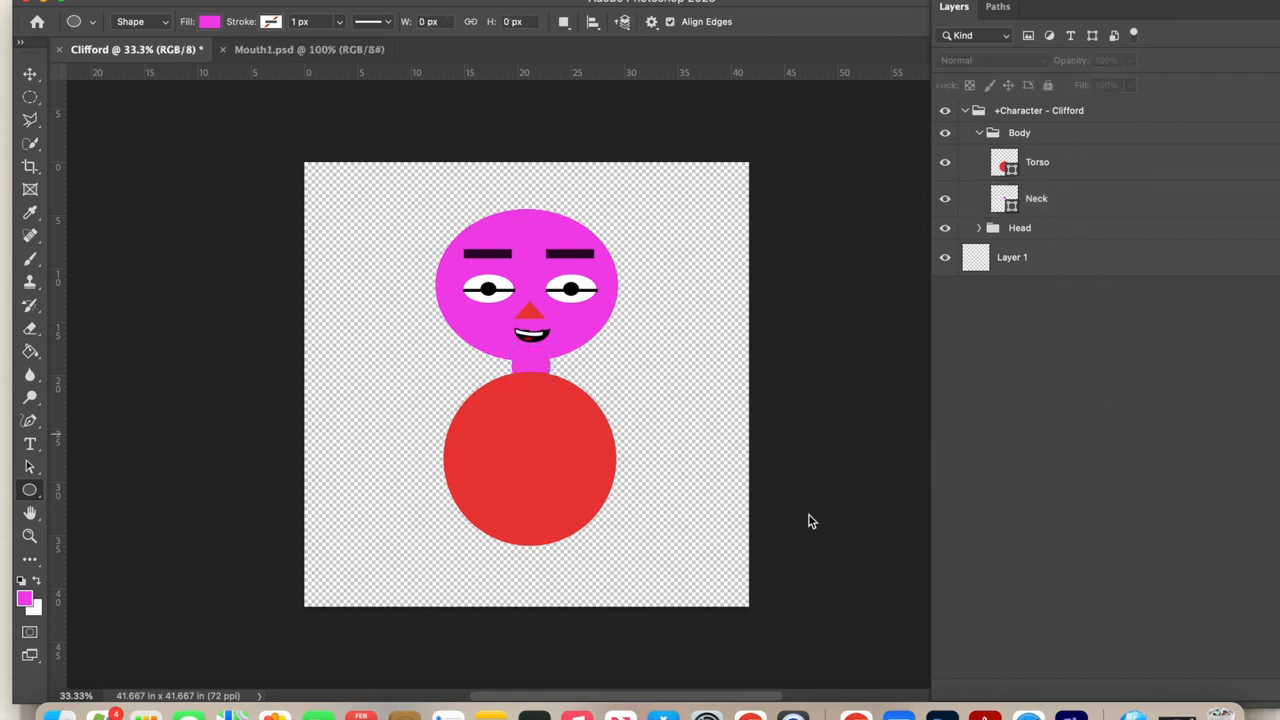
Add a new layer named +Right Arm at the top of the Body group
{"action": "left_click", "coordinate": [1057, 137]}
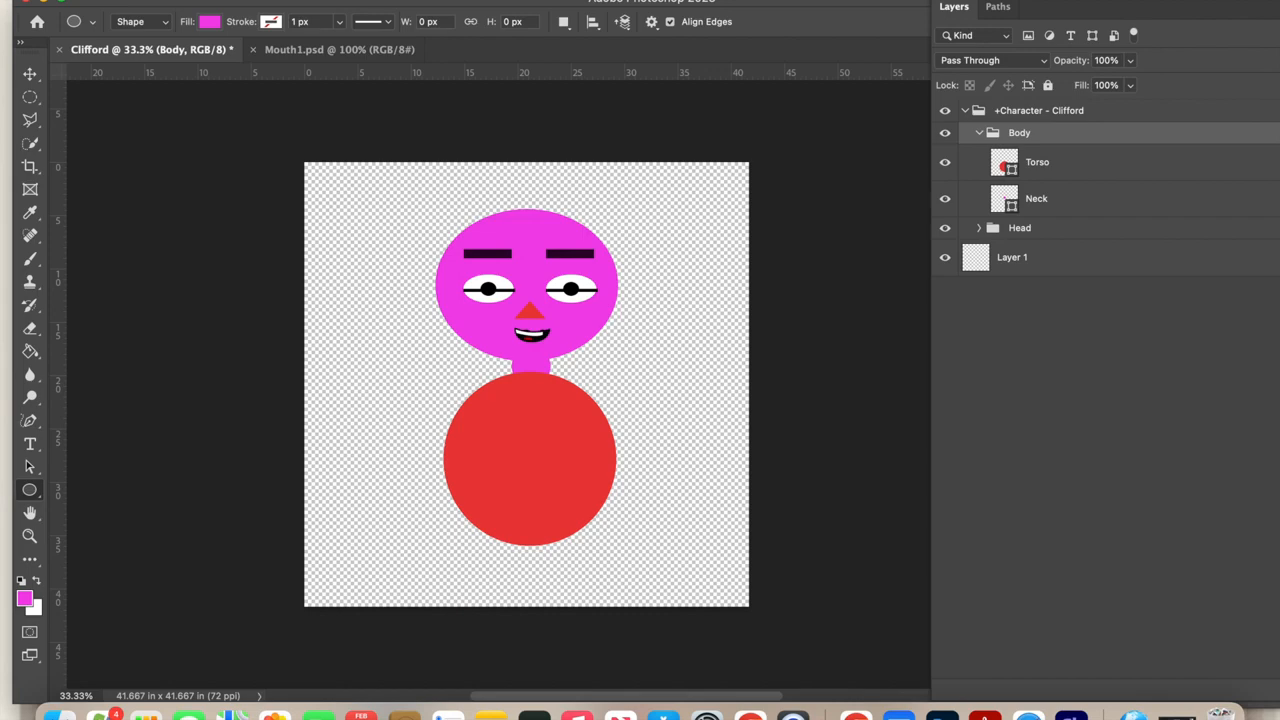
{"action": "left_click", "coordinate": [262, 0]}
{"action": "mouse_move", "coordinate": [300, 1]}
{"action": "left_click", "coordinate": [543, 1]}
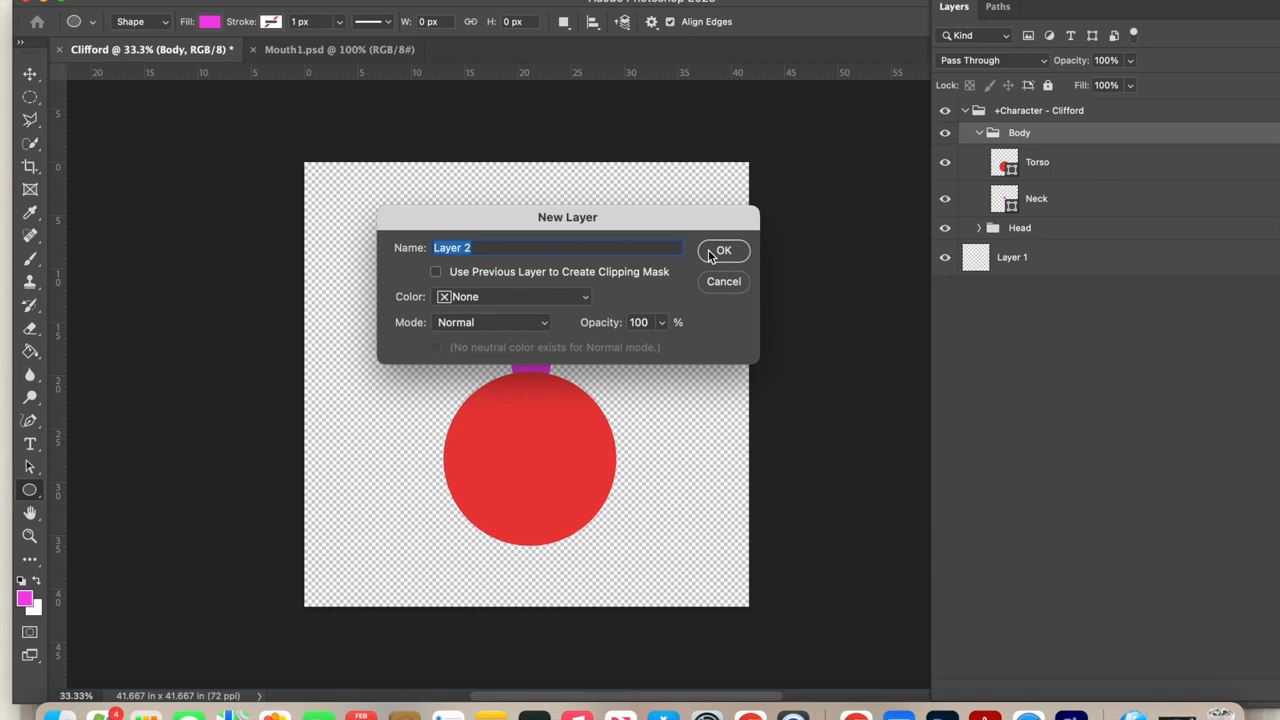
{"action": "type", "text": "+Right Arm"}
{"action": "left_click", "coordinate": [725, 251]}
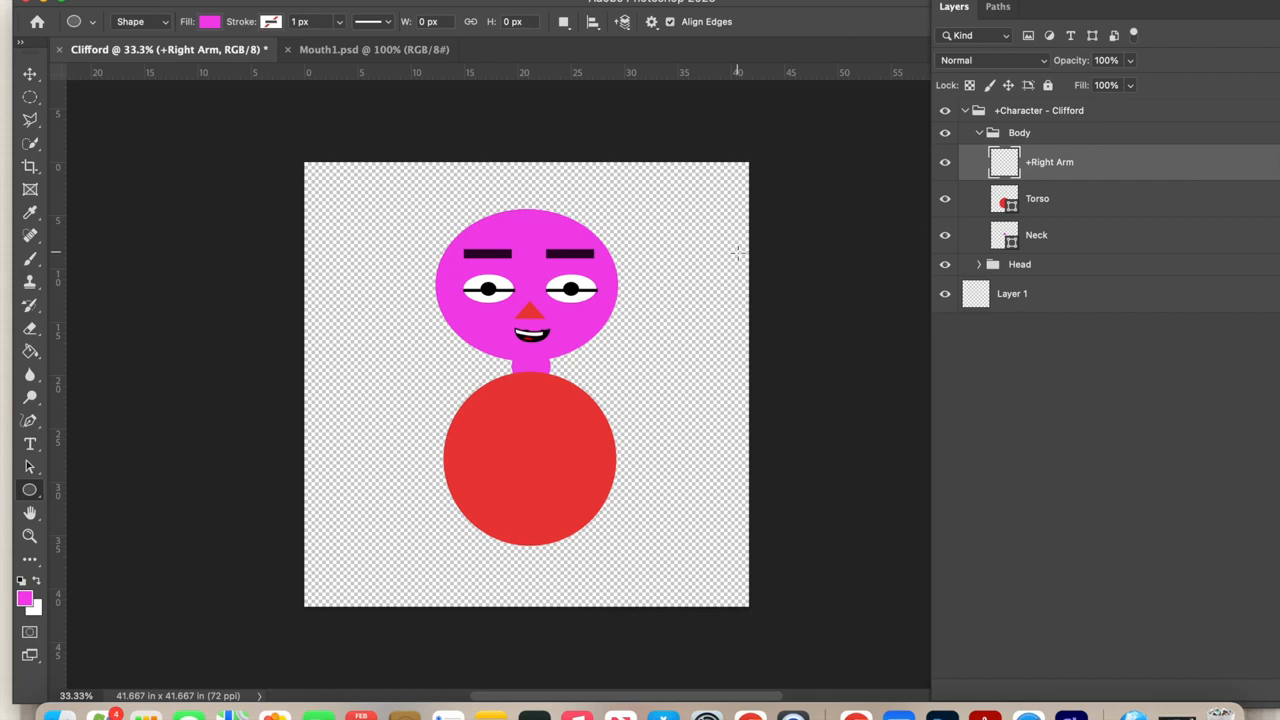
Draw a horizontal arm rectangle about 954 by 184 px on the +Right Arm layer, using the torso's sampled red
{"action": "right_click", "coordinate": [28, 492]}
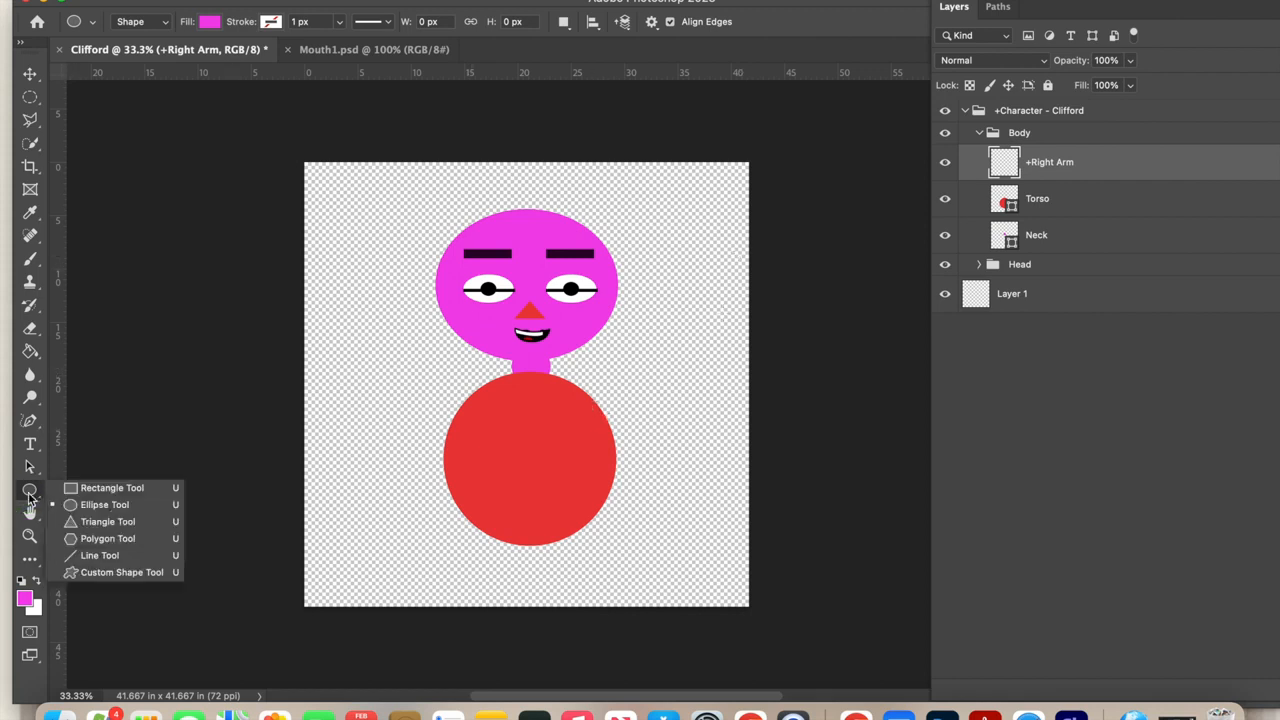
{"action": "left_click", "coordinate": [89, 494]}
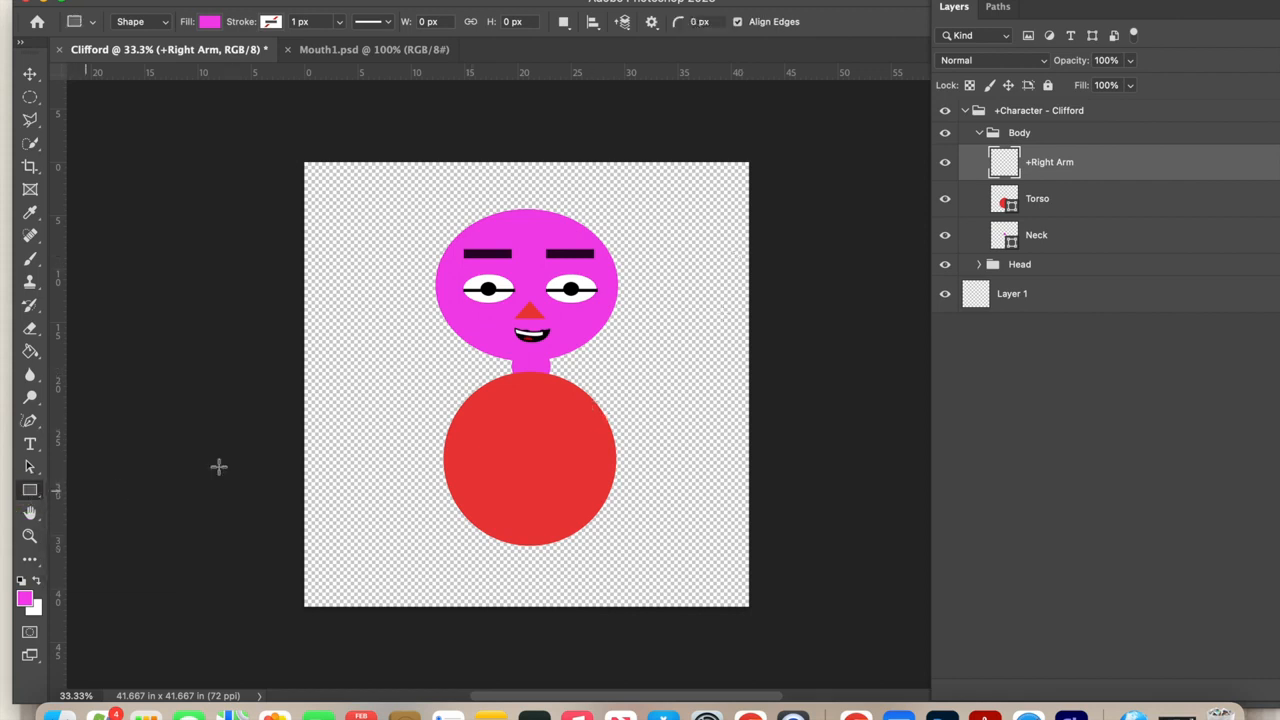
{"action": "left_click", "coordinate": [30, 212]}
{"action": "left_click", "coordinate": [553, 425]}
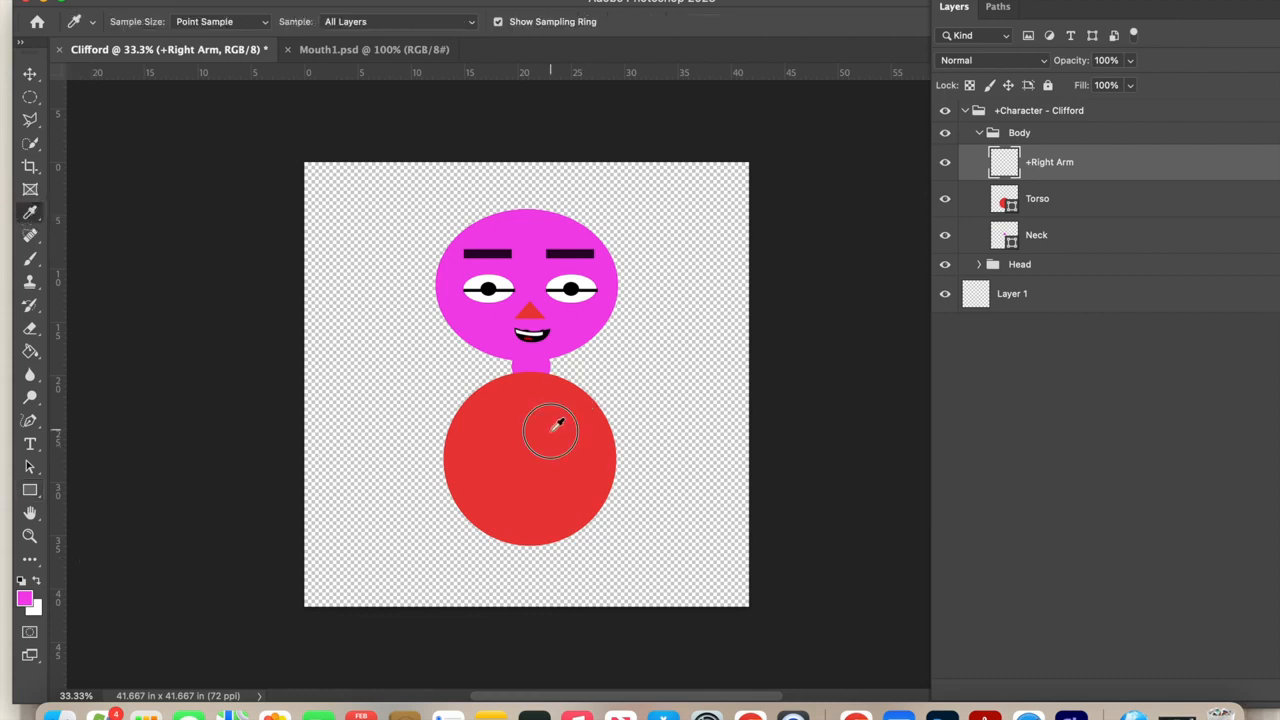
{"action": "left_click", "coordinate": [31, 487]}
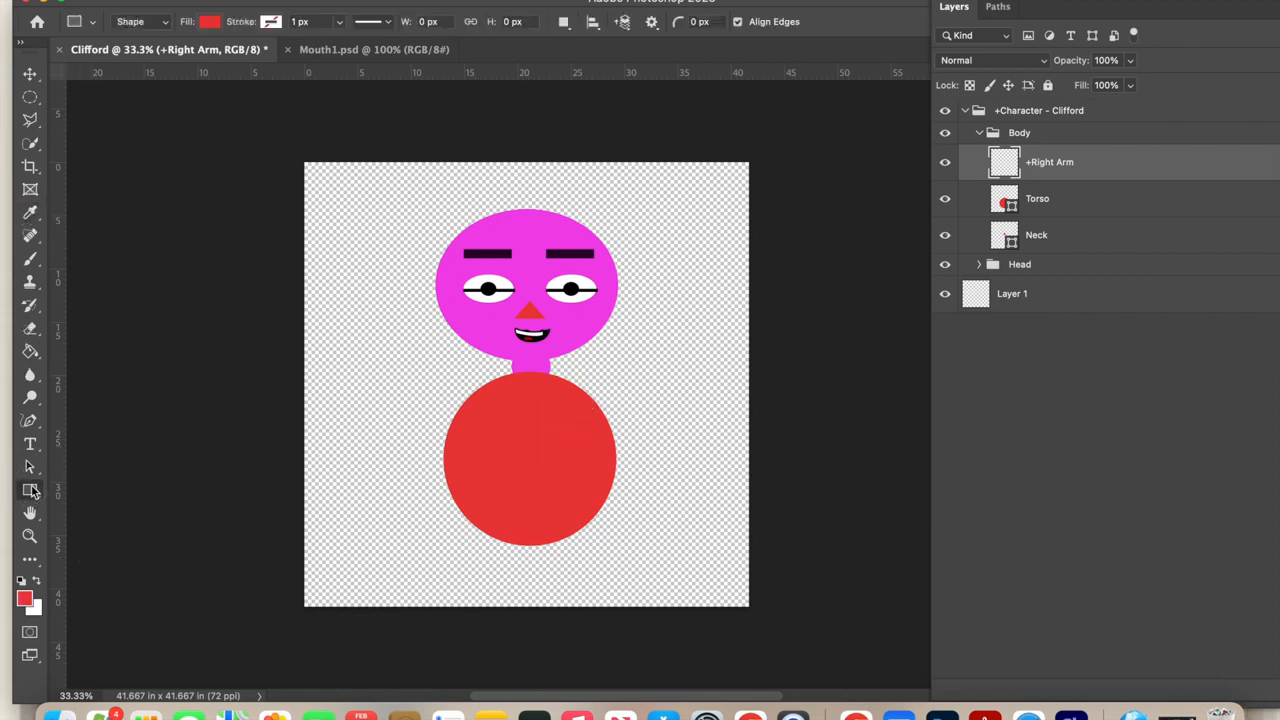
{"action": "left_click_drag", "start_coordinate": [318, 351], "coordinate": [459, 377]}
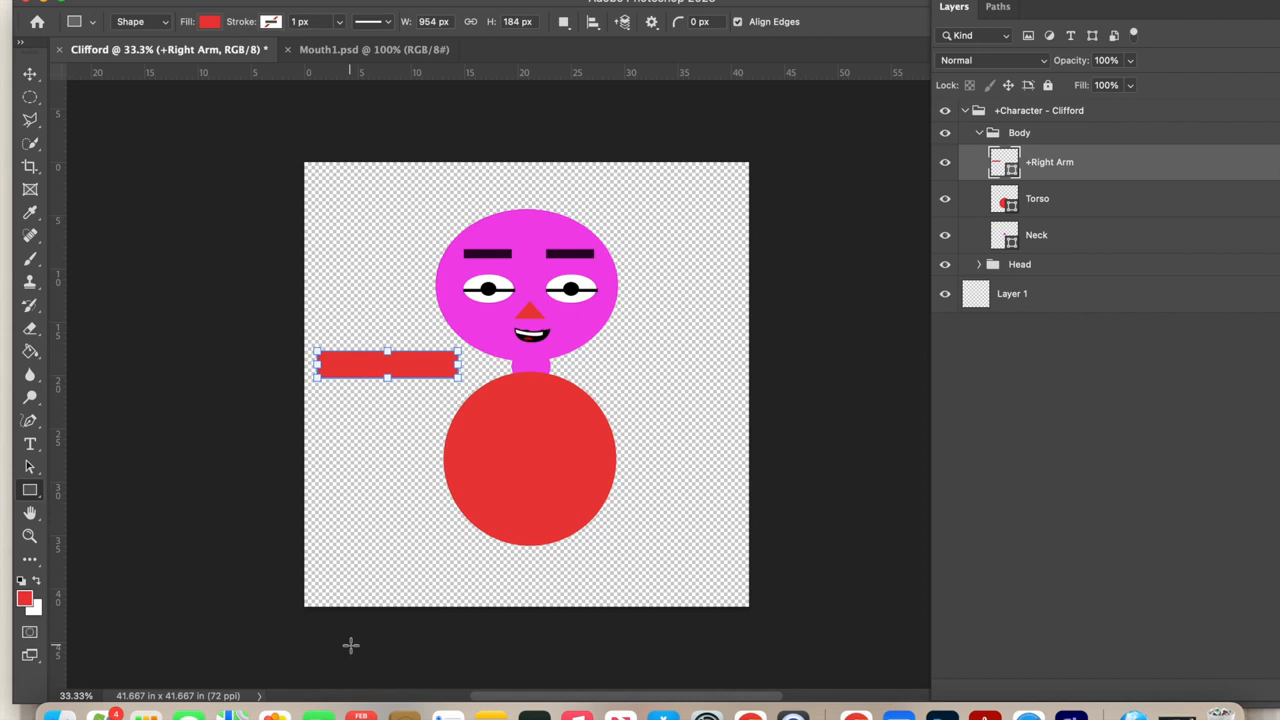
Rotate the arm rectangle about -36 degrees and move it so its upper end overlaps the torso at the shoulder
{"action": "key", "text": "ctrl+t"}
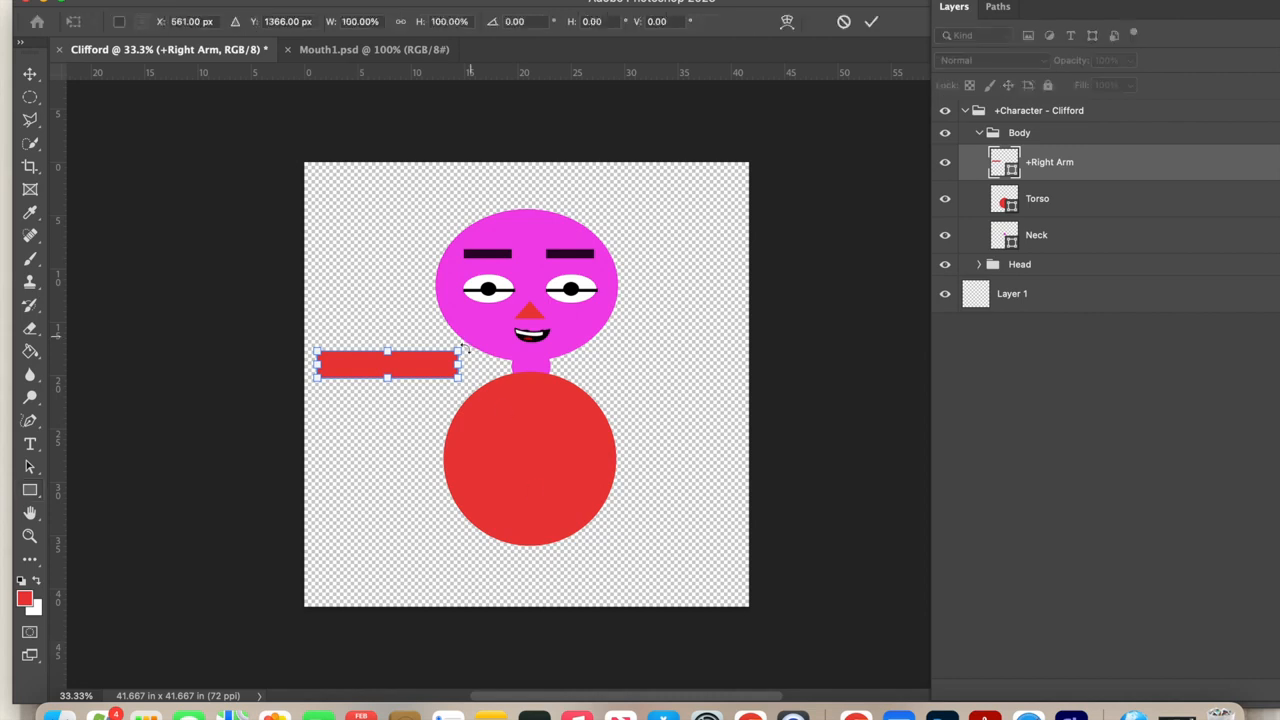
{"action": "left_click_drag", "start_coordinate": [474, 334], "coordinate": [446, 292]}
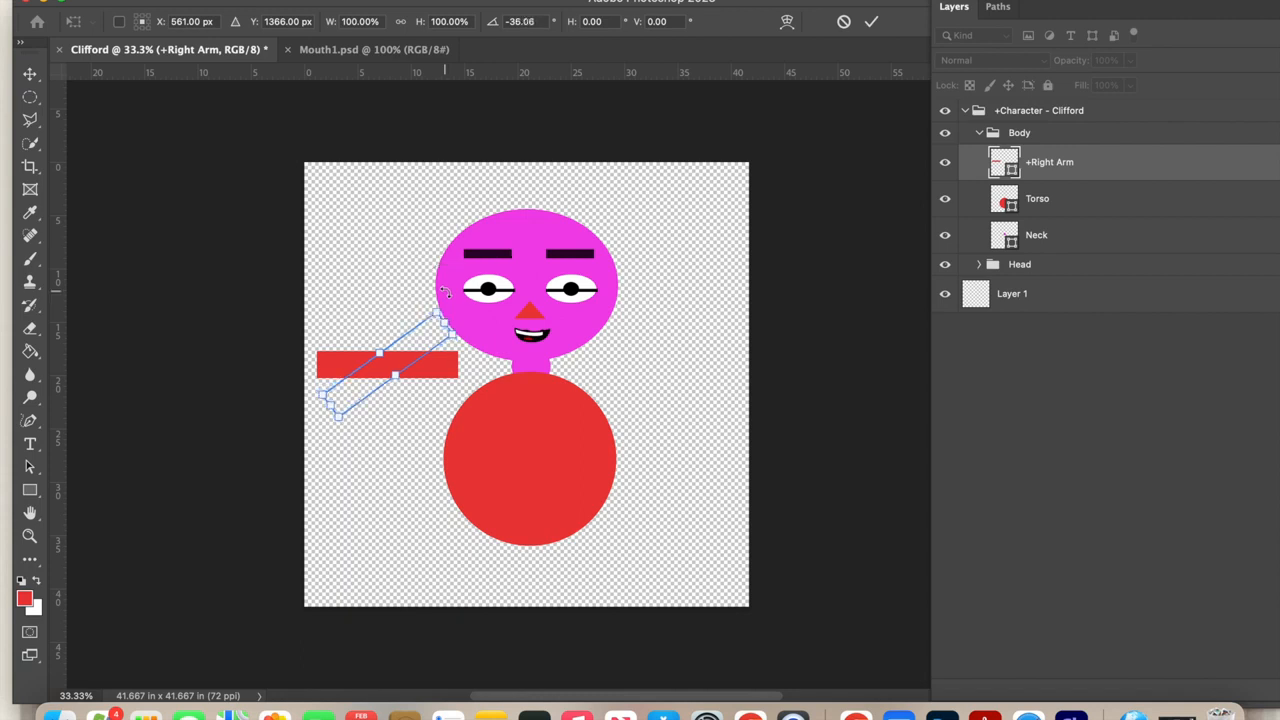
{"action": "left_click", "coordinate": [872, 22]}
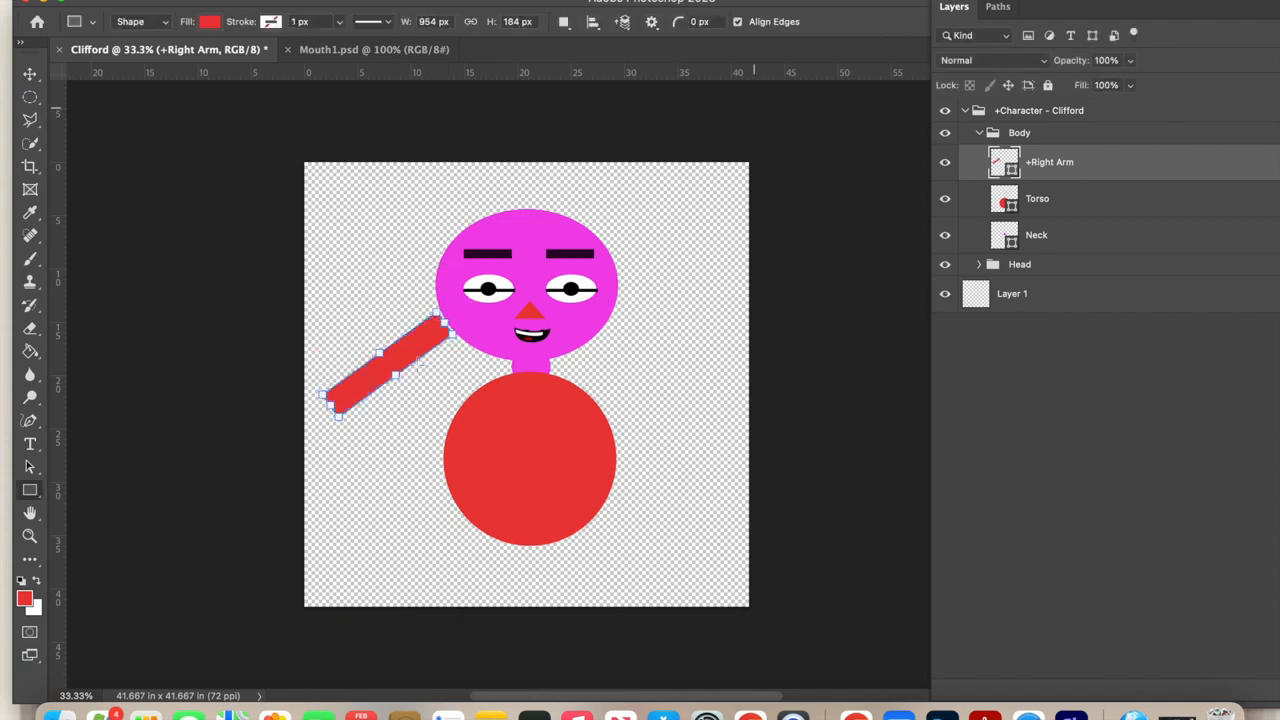
{"action": "left_click", "coordinate": [31, 80]}
{"action": "left_click_drag", "start_coordinate": [410, 366], "coordinate": [443, 447]}
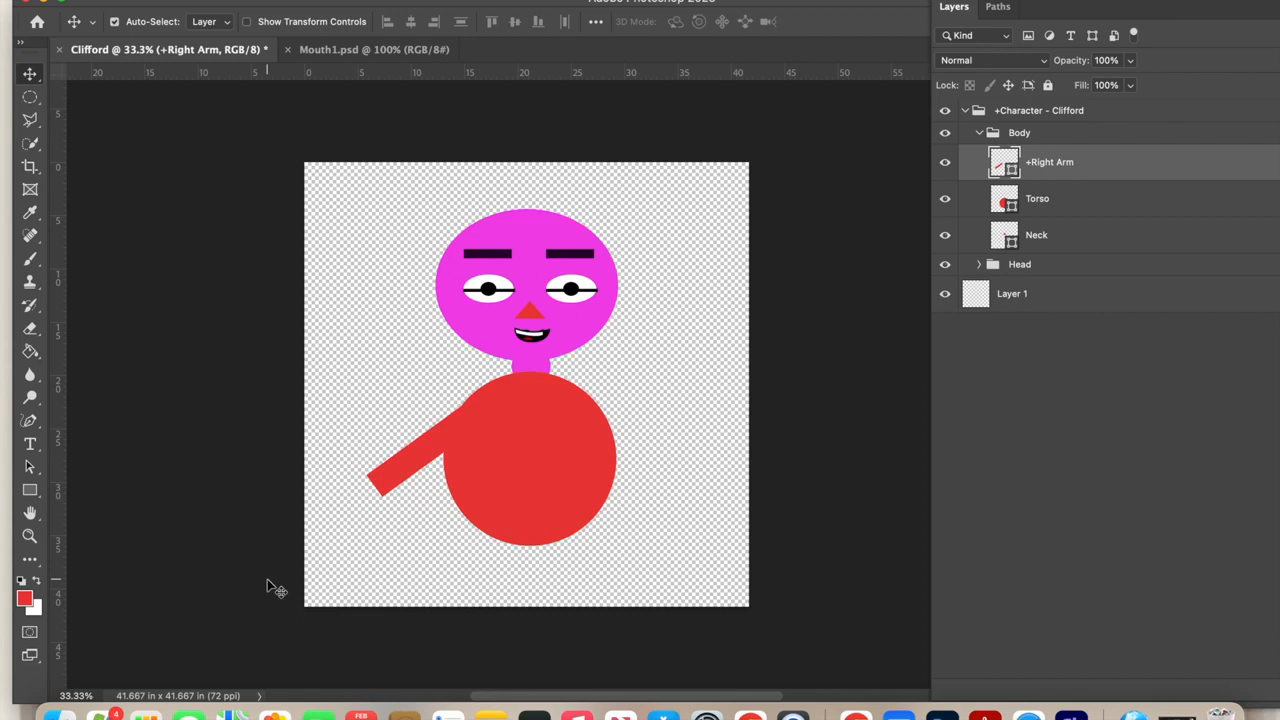
Draw a red hand with five fingers, about 707 by 823 px, above the arm using the Freeform Pen tool
{"action": "left_click", "coordinate": [30, 421]}
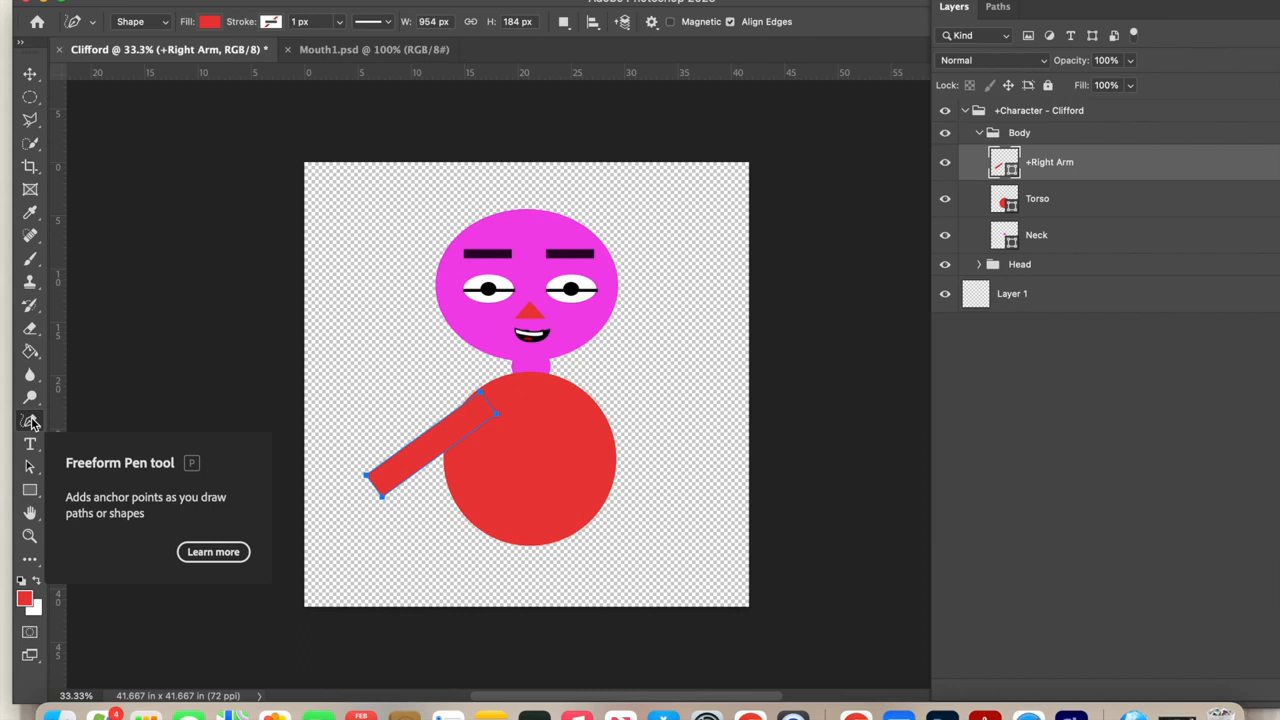
{"action": "left_click", "coordinate": [30, 421]}
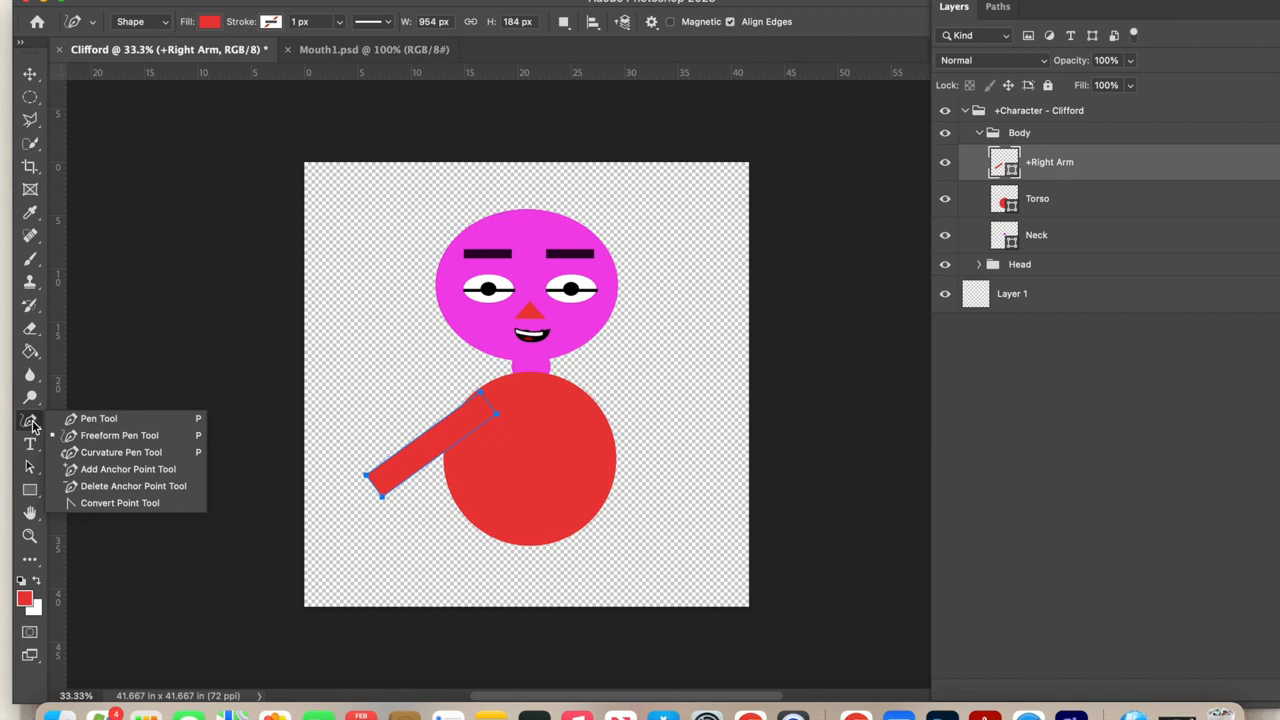
{"action": "left_click", "coordinate": [117, 437]}
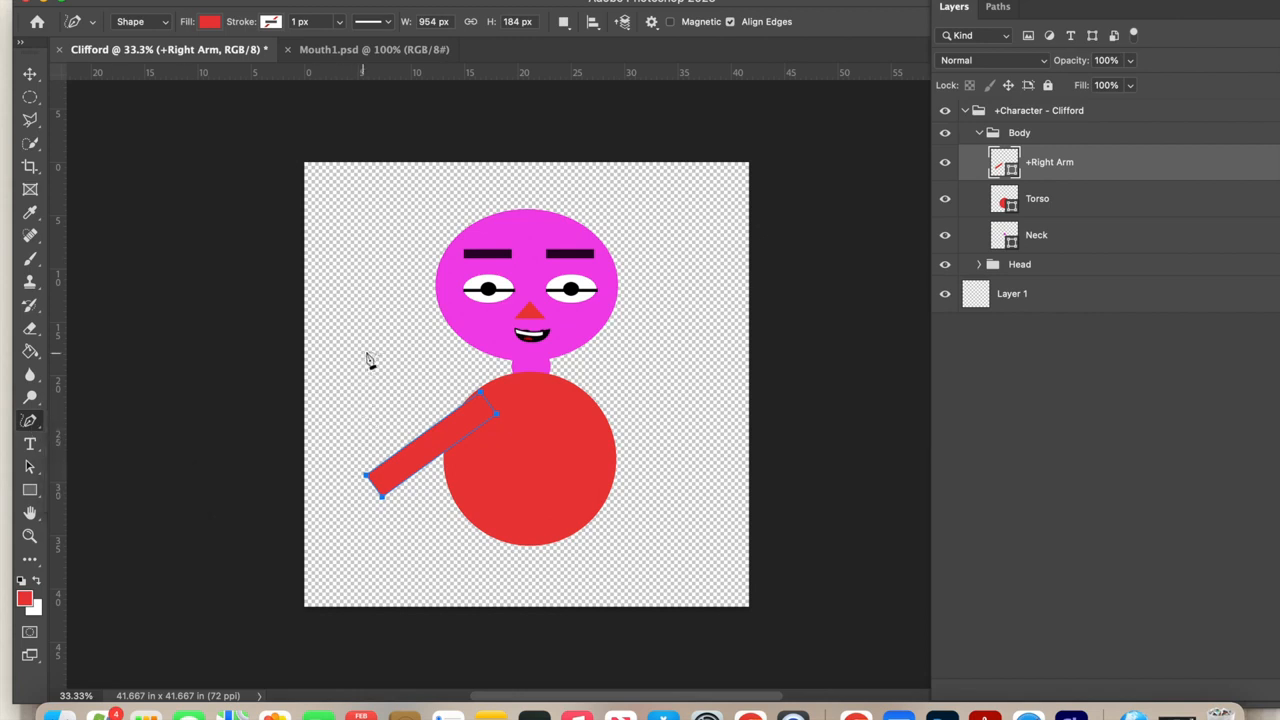
{"action": "mouse_move", "coordinate": [369, 357]}
{"action": "left_mouse_down"}
{"action": "mouse_move", "coordinate": [340, 360]}
{"action": "mouse_move", "coordinate": [368, 368]}
{"action": "mouse_move", "coordinate": [324, 398]}
{"action": "mouse_move", "coordinate": [366, 374]}
{"action": "mouse_move", "coordinate": [343, 423]}
{"action": "mouse_move", "coordinate": [382, 372]}
{"action": "mouse_move", "coordinate": [378, 432]}
{"action": "mouse_move", "coordinate": [402, 376]}
{"action": "mouse_move", "coordinate": [423, 405]}
{"action": "mouse_move", "coordinate": [420, 337]}
{"action": "mouse_move", "coordinate": [394, 314]}
{"action": "mouse_move", "coordinate": [357, 349]}
{"action": "mouse_move", "coordinate": [370, 362]}
{"action": "left_mouse_up"}
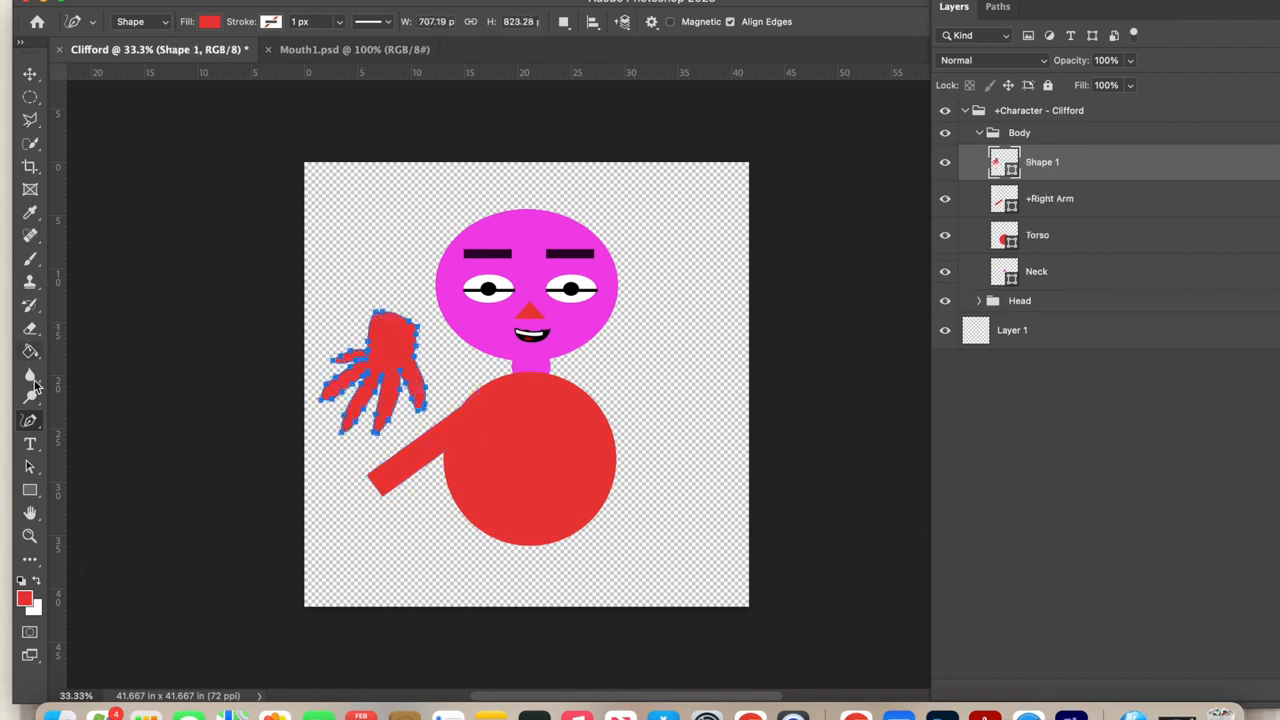
Sample the head's magenta and fill the red hand with it using the Paint Bucket, rasterizing the Shape 1 layer
{"action": "left_click", "coordinate": [30, 351]}
{"action": "left_click", "coordinate": [30, 212]}
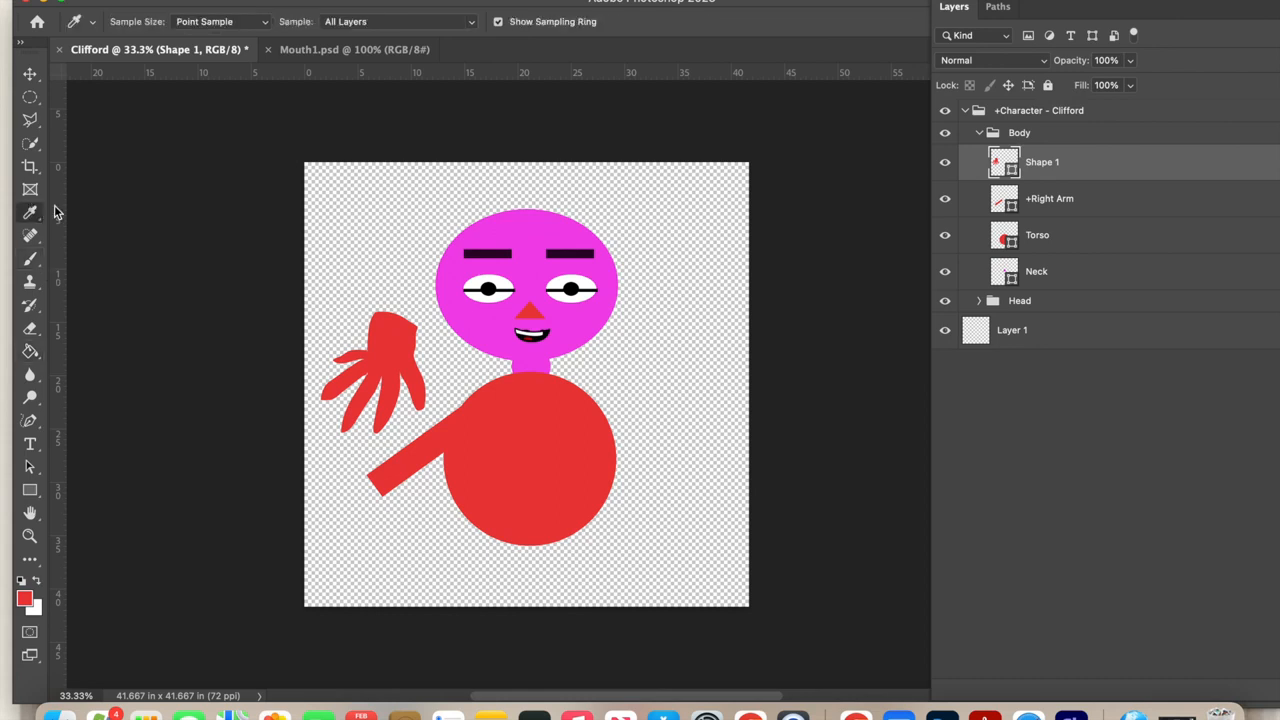
{"action": "left_click", "coordinate": [498, 224]}
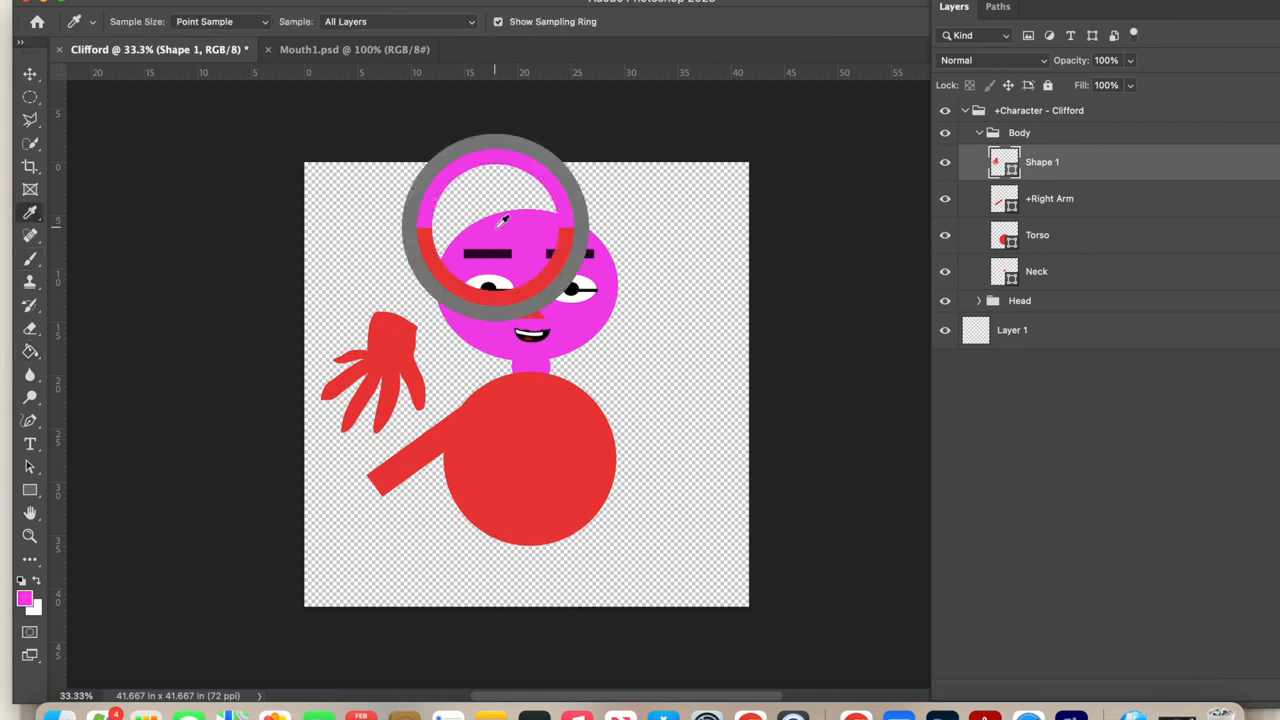
{"action": "left_click", "coordinate": [31, 352]}
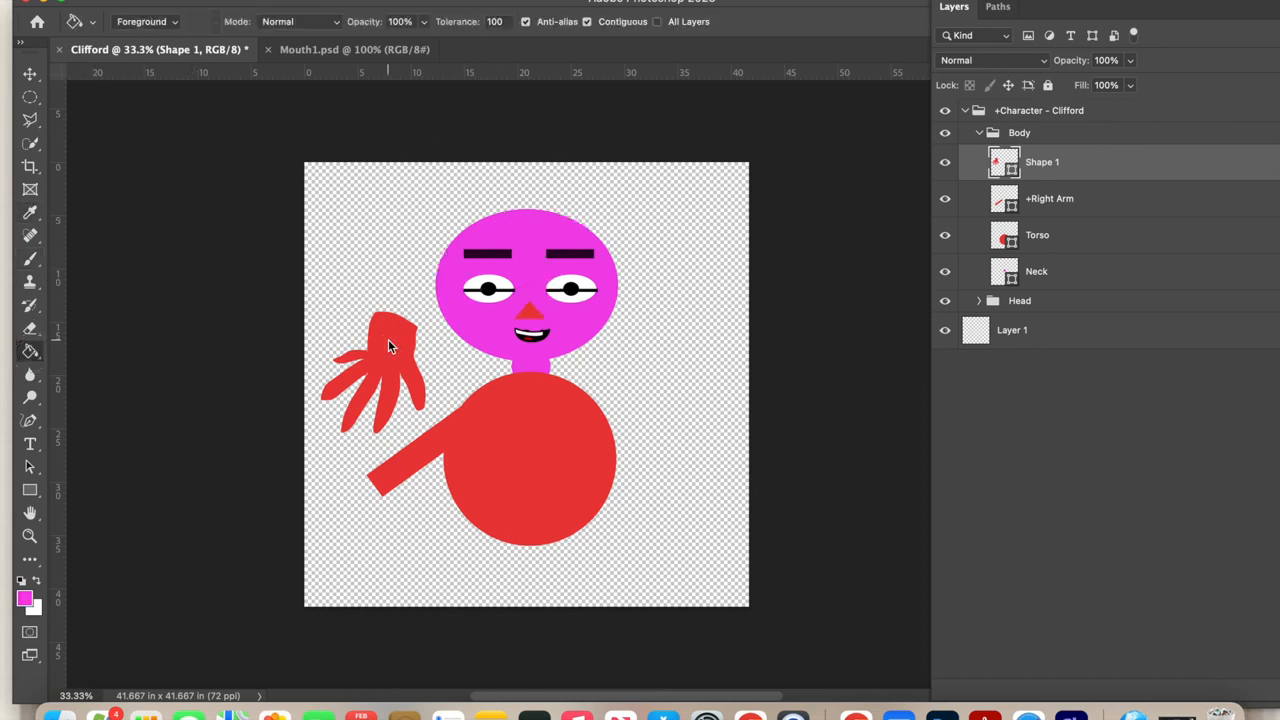
{"action": "left_click", "coordinate": [389, 343]}
{"action": "left_click", "coordinate": [624, 260]}
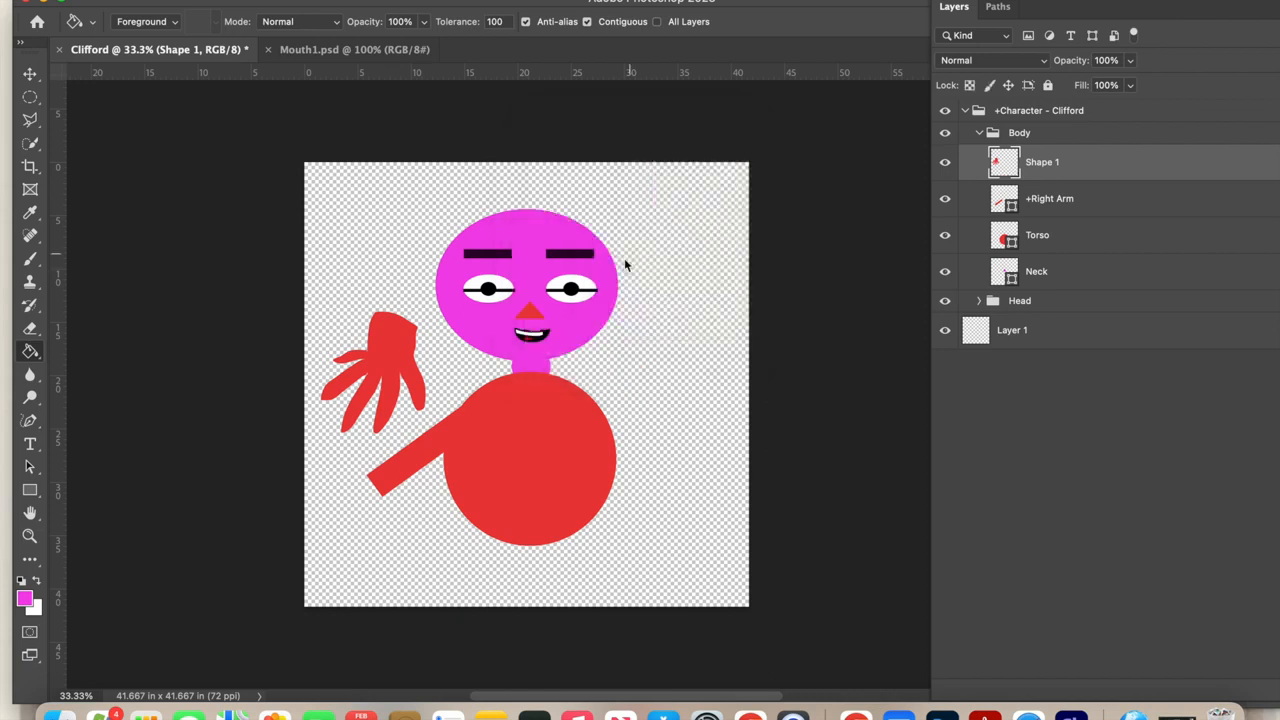
{"action": "left_click", "coordinate": [397, 352]}
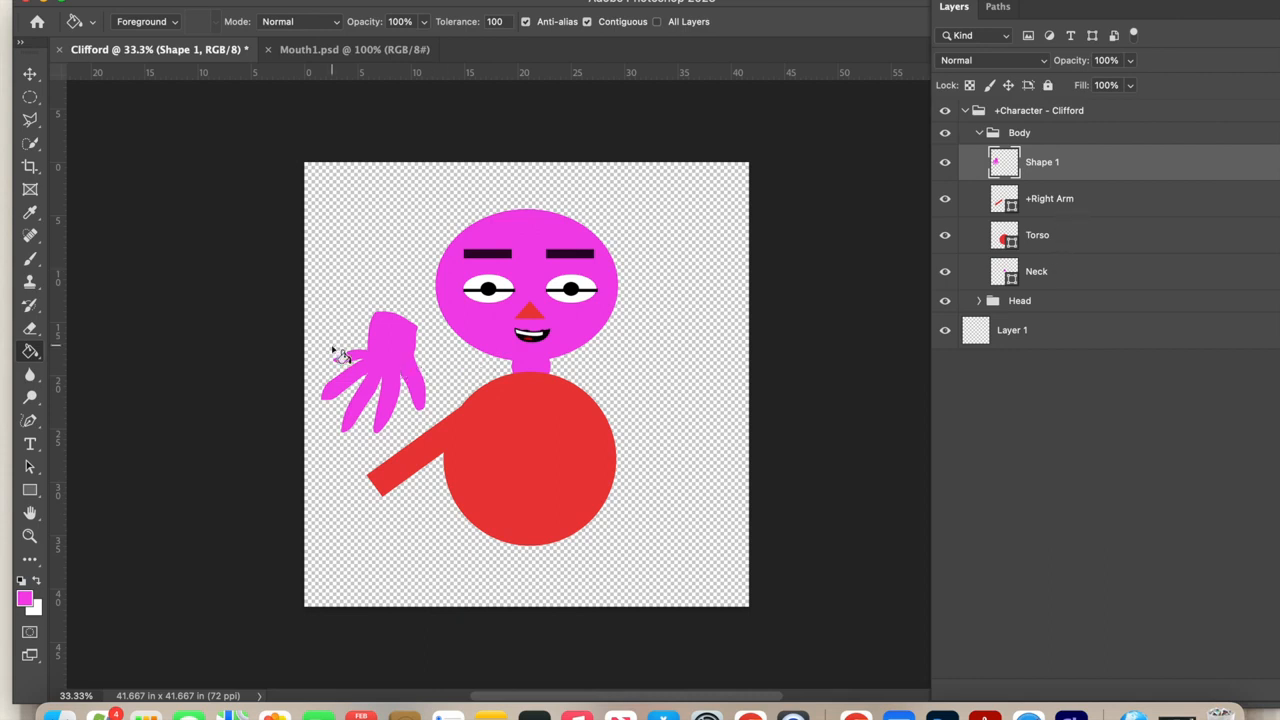
Scale the magenta hand to about 59 percent and rotate it about 27 degrees clockwise
{"action": "key", "text": "super+t"}
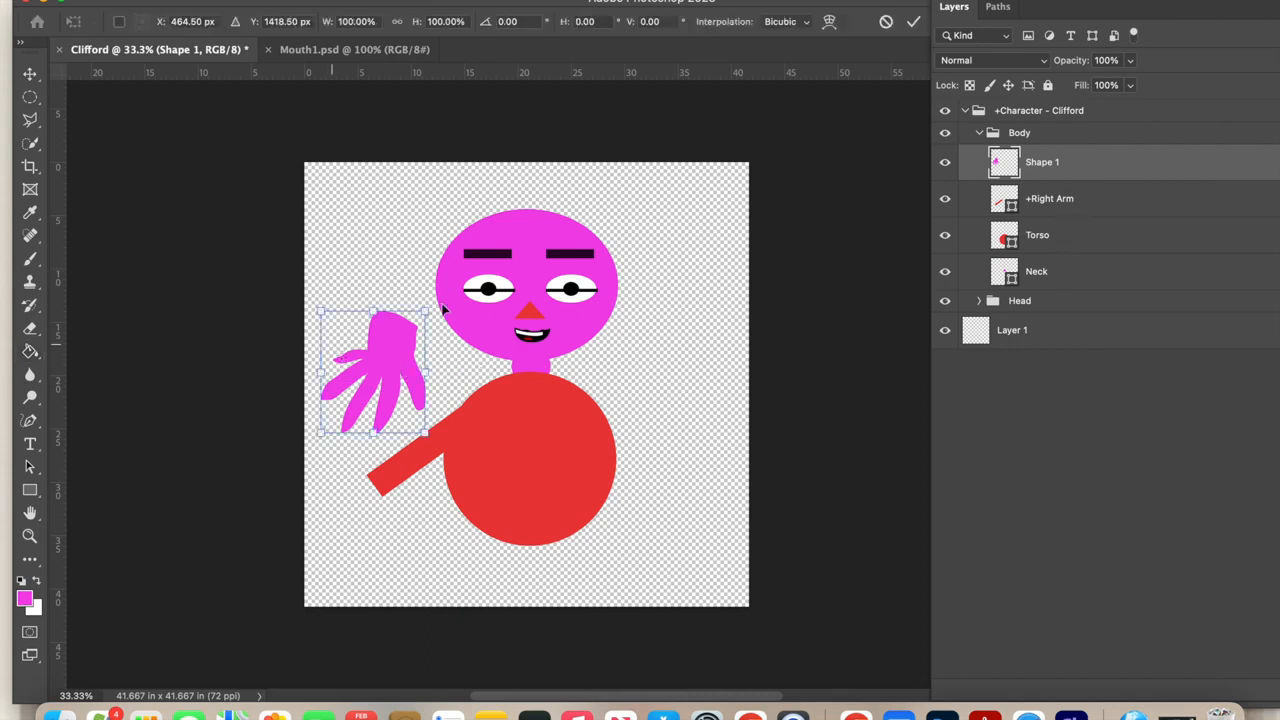
{"action": "left_click_drag", "start_coordinate": [425, 311], "coordinate": [383, 360]}
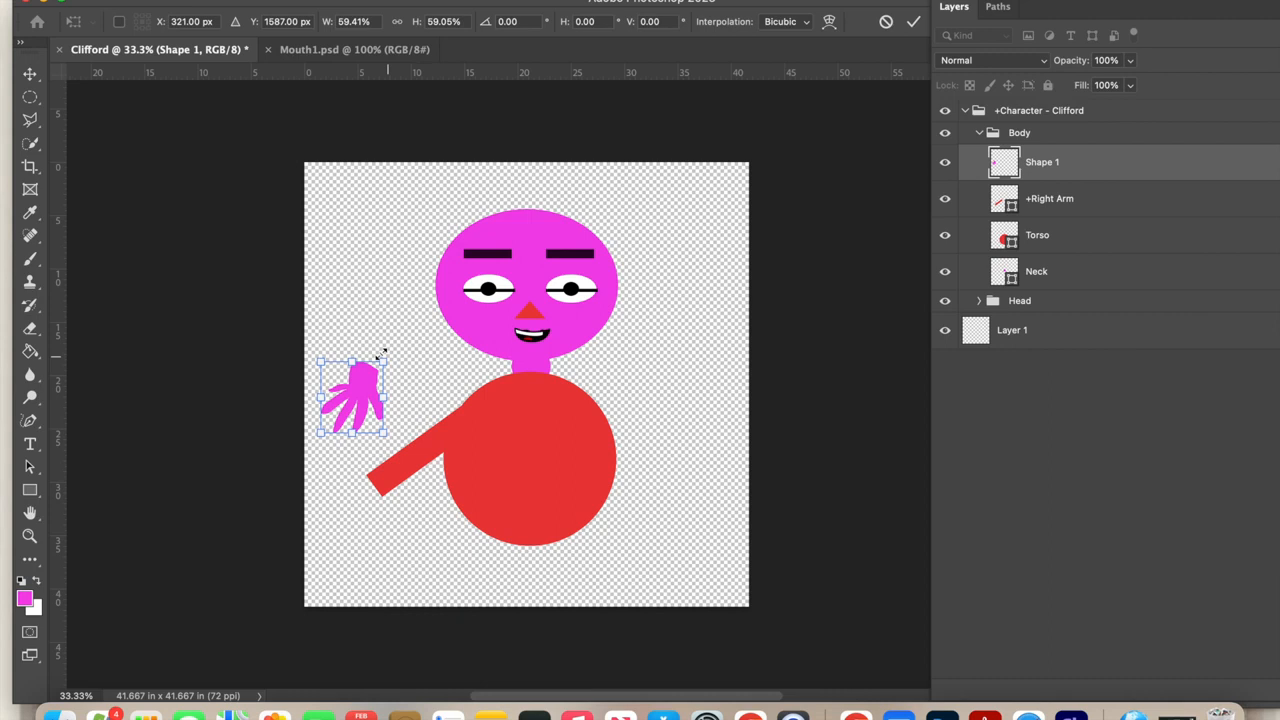
{"action": "left_click_drag", "start_coordinate": [385, 348], "coordinate": [406, 377]}
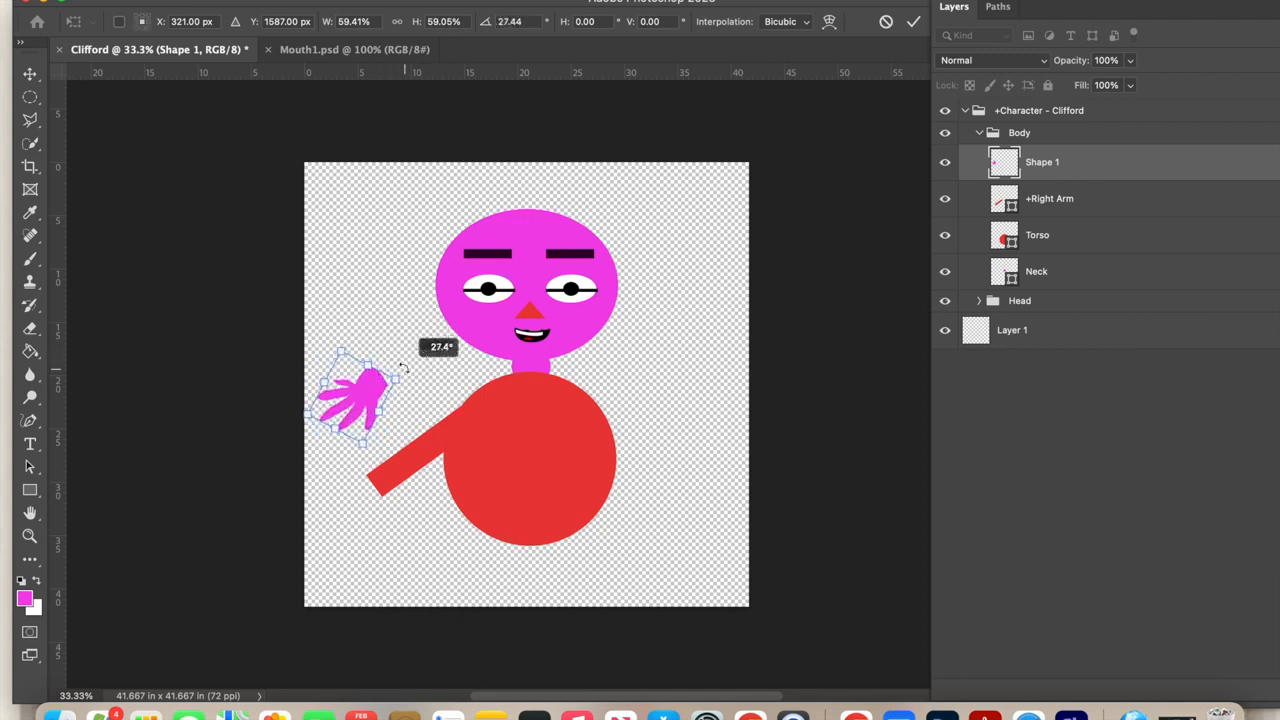
{"action": "left_click", "coordinate": [912, 22]}
{"action": "key", "text": "g"}
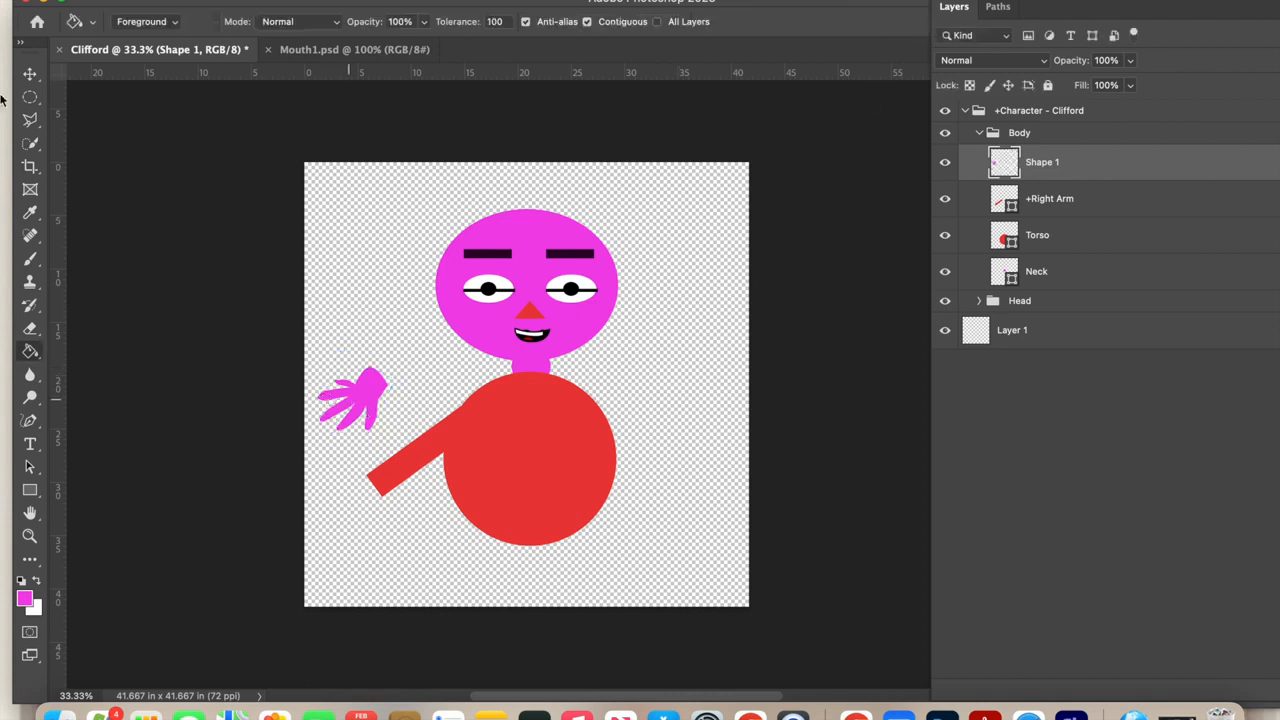
Move the hand onto the arm's lower end and shrink it to about 80 by 85 percent so the wrist fits the arm
{"action": "key", "text": "v"}
{"action": "left_click_drag", "start_coordinate": [366, 398], "coordinate": [371, 500]}
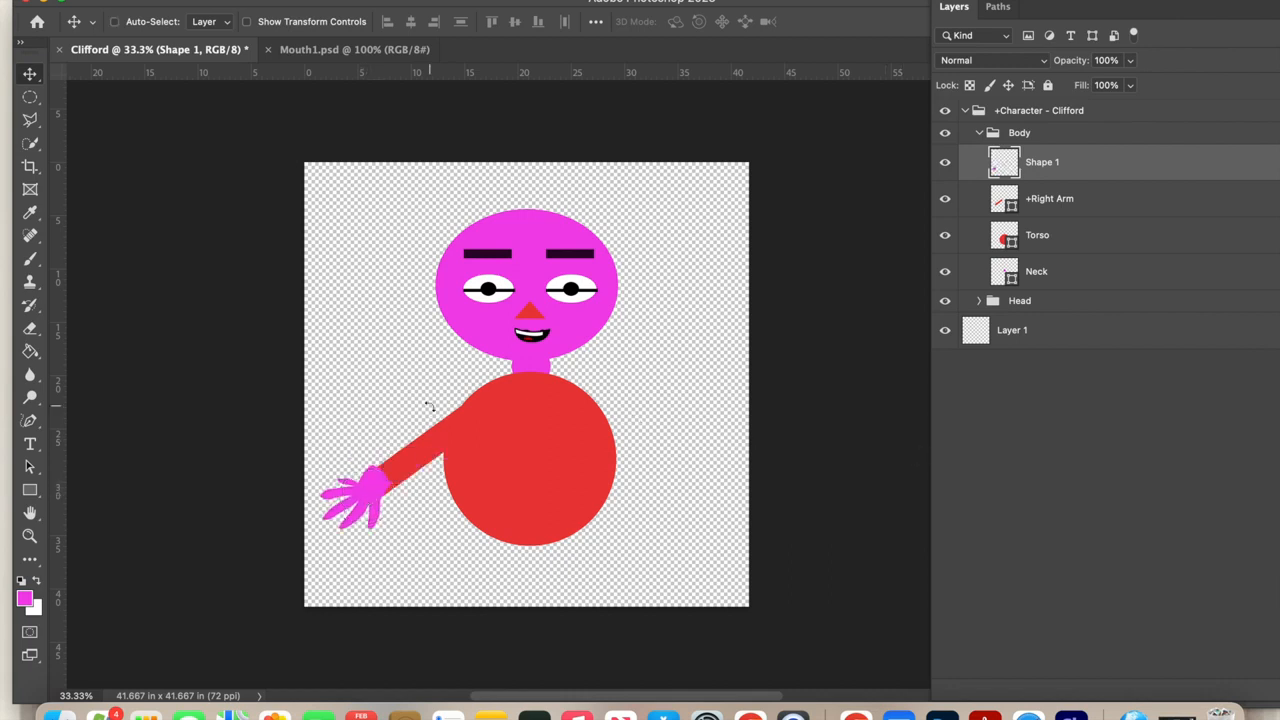
{"action": "key", "text": "ctrl+t"}
{"action": "left_click_drag", "start_coordinate": [389, 466], "coordinate": [375, 474]}
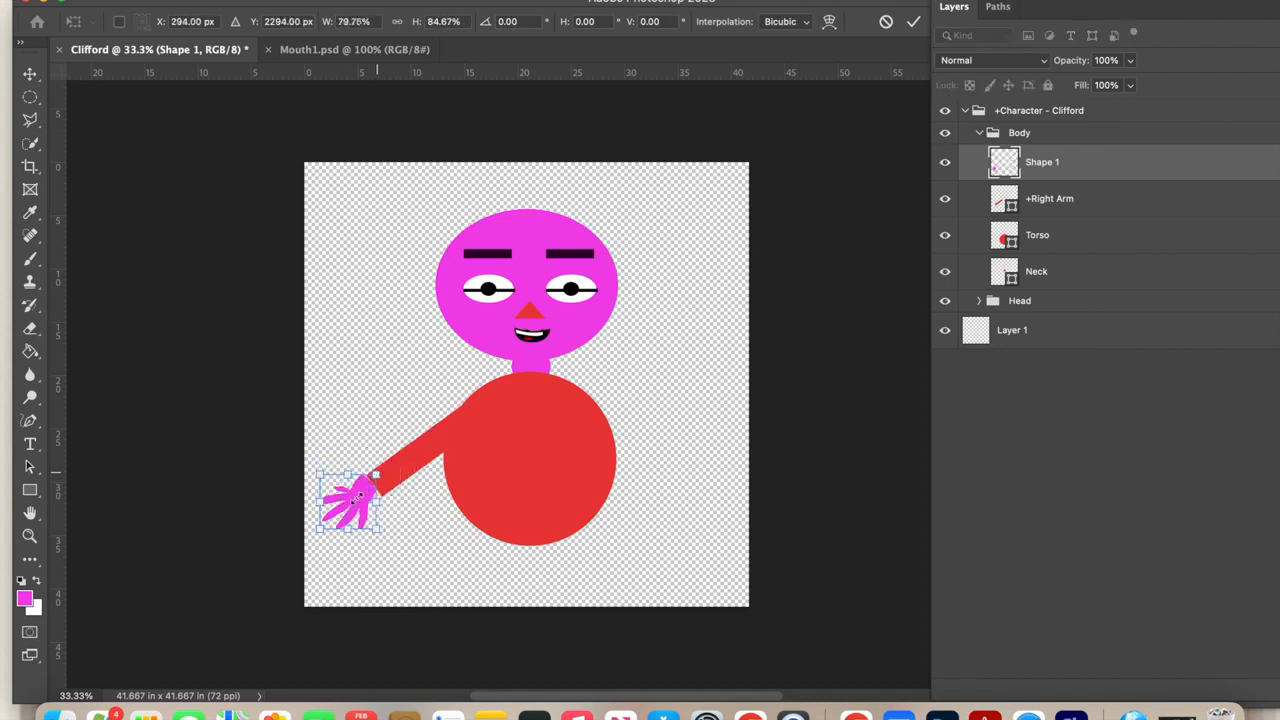
{"action": "left_click", "coordinate": [30, 76]}
{"action": "mouse_move", "coordinate": [366, 510]}
{"action": "left_mouse_down"}
{"action": "mouse_move", "coordinate": [380, 506]}
{"action": "mouse_move", "coordinate": [366, 503]}
{"action": "left_mouse_up"}
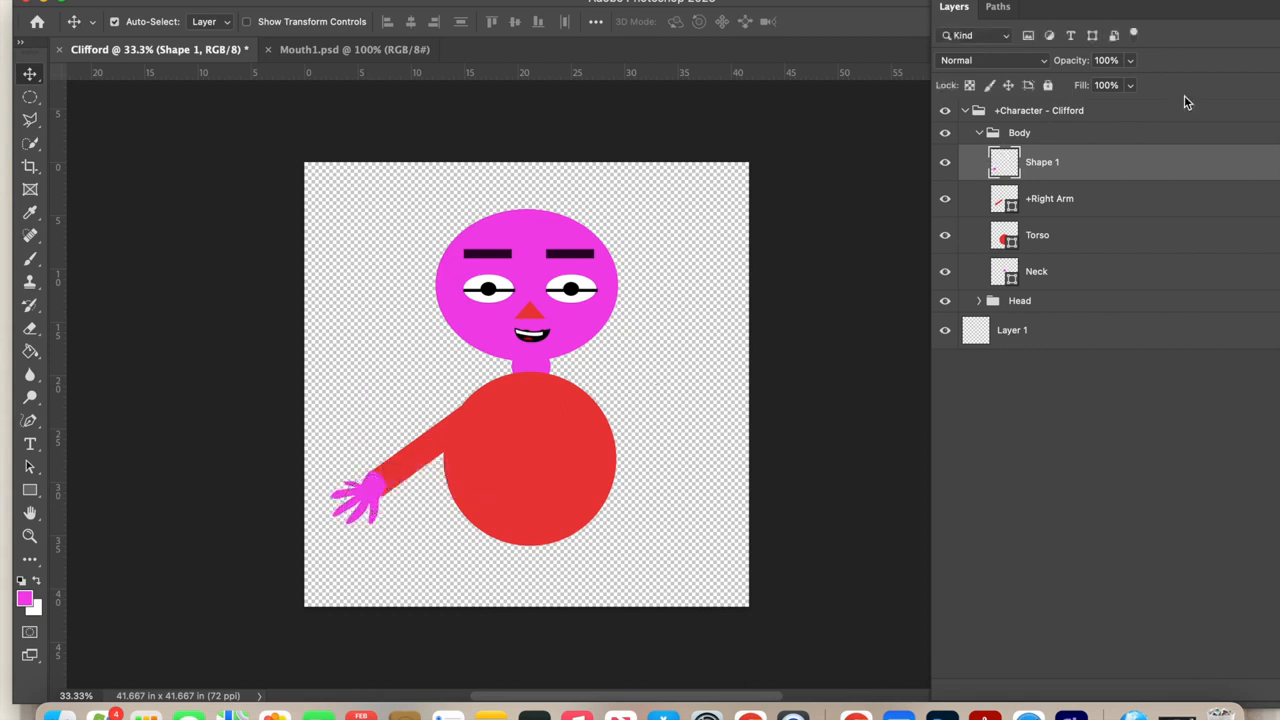
Place the +Right Arm layer above the hand layer Shape 1 and merge the two layers
{"action": "left_click_drag", "start_coordinate": [1096, 211], "coordinate": [1093, 162]}
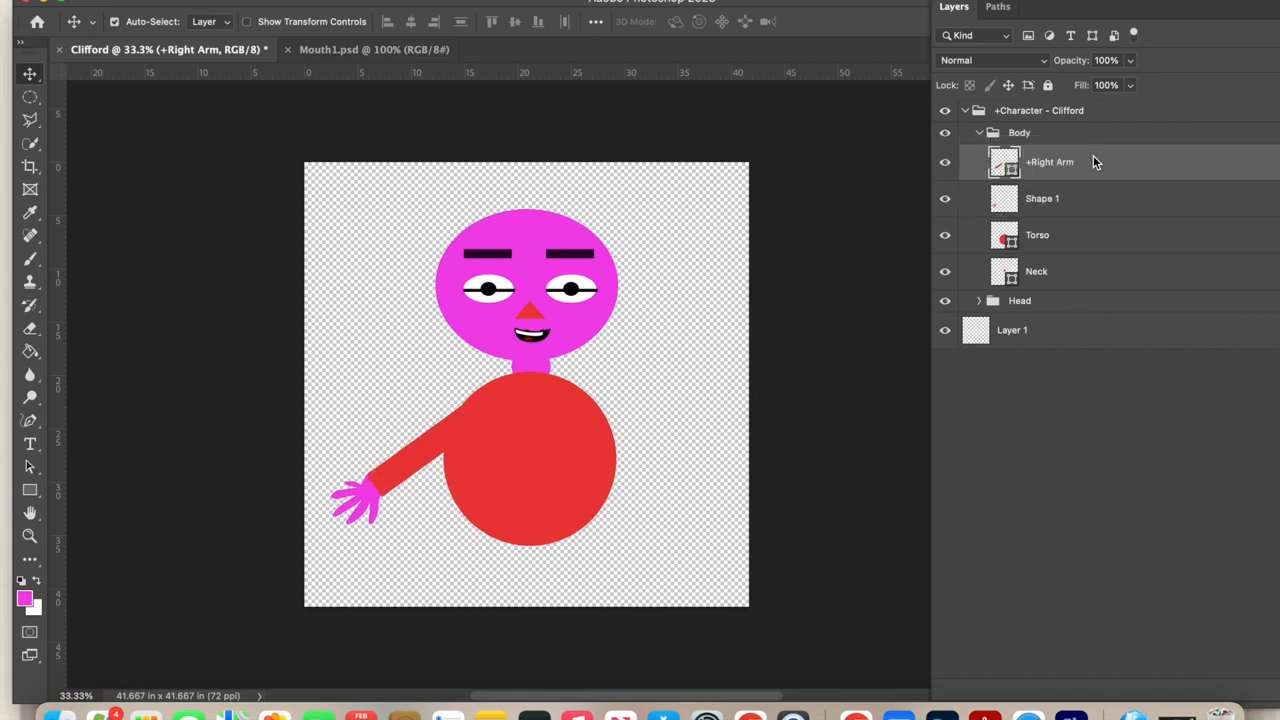
{"action": "left_click", "coordinate": [1088, 205]}
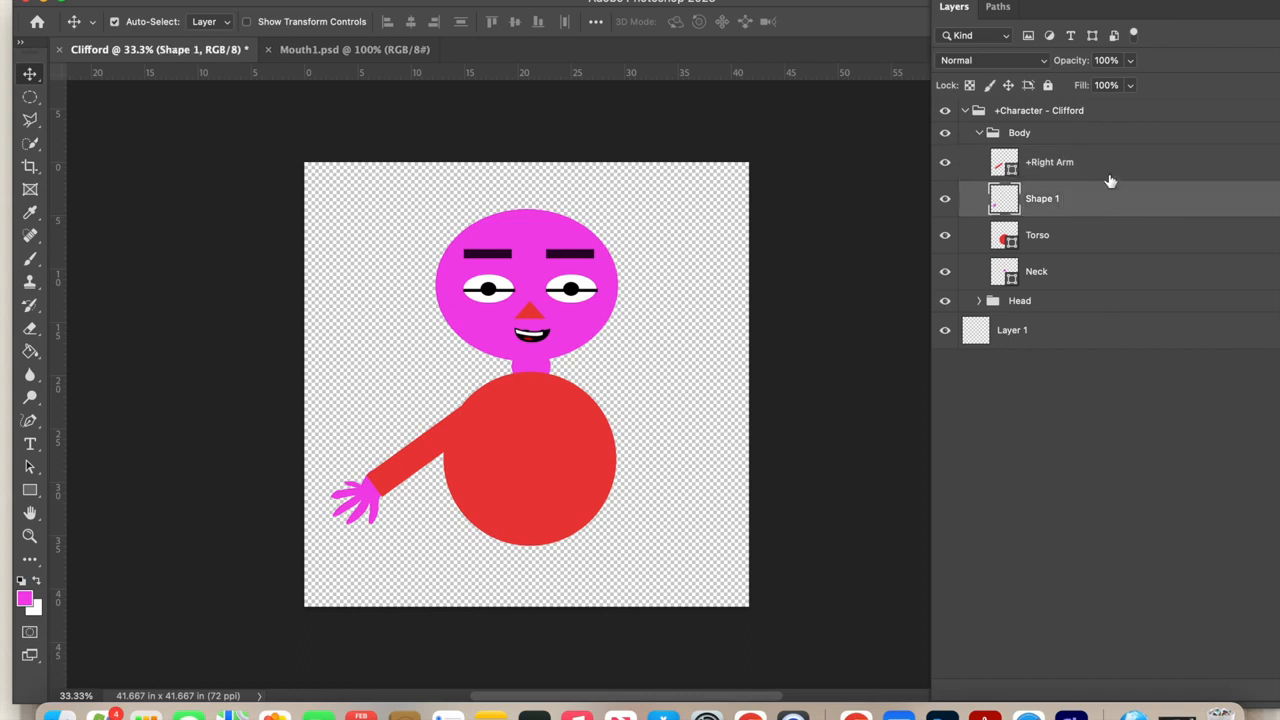
{"action": "left_click", "coordinate": [1114, 170], "text": "shift"}
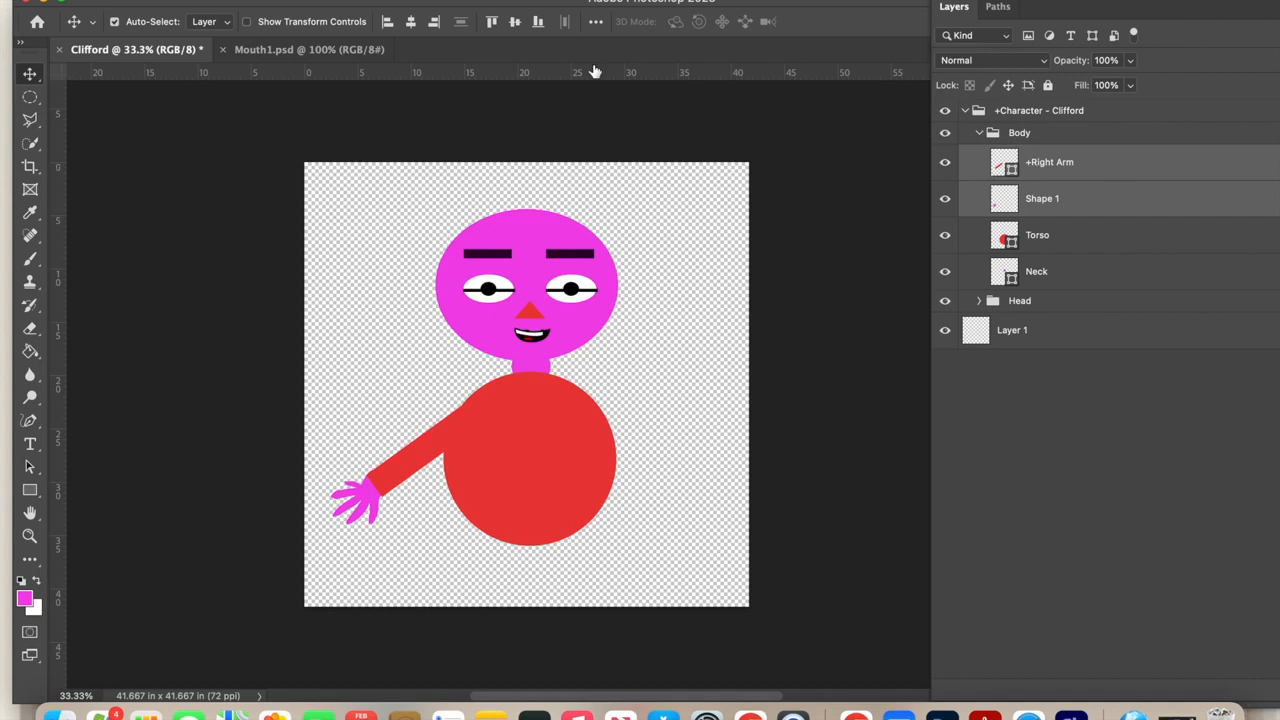
{"action": "left_click", "coordinate": [266, 1]}
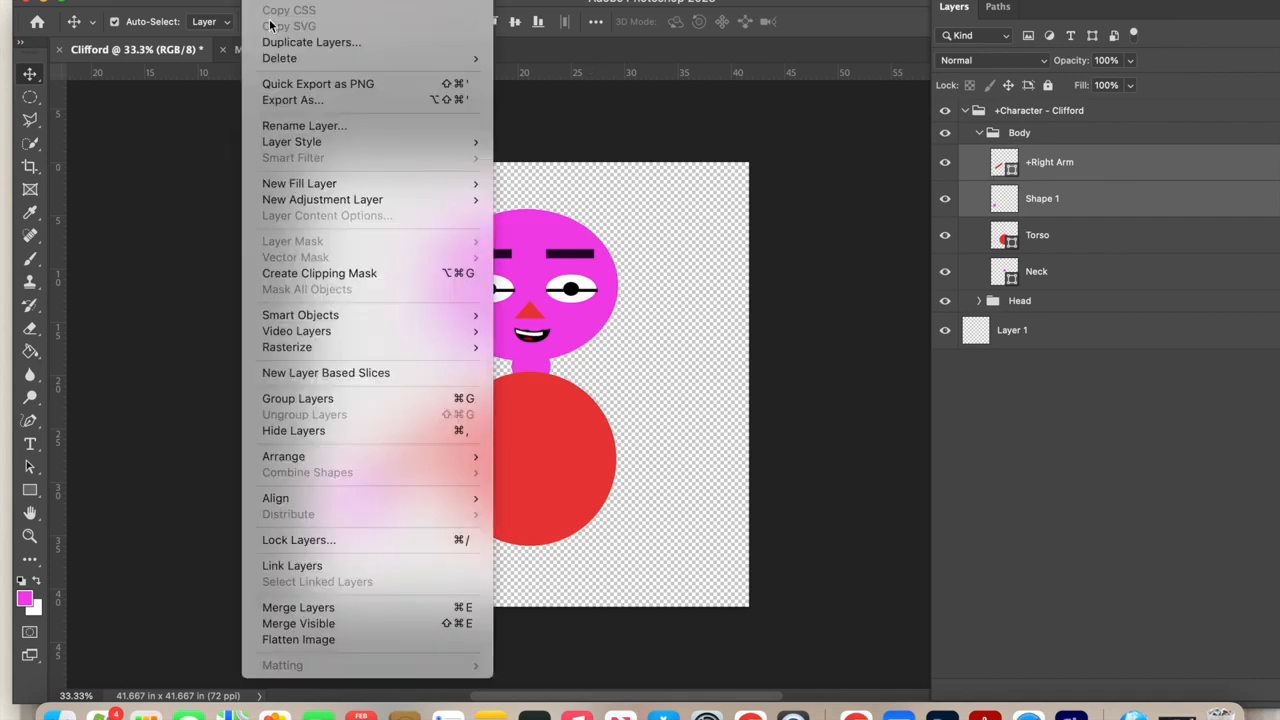
{"action": "left_click", "coordinate": [281, 607]}
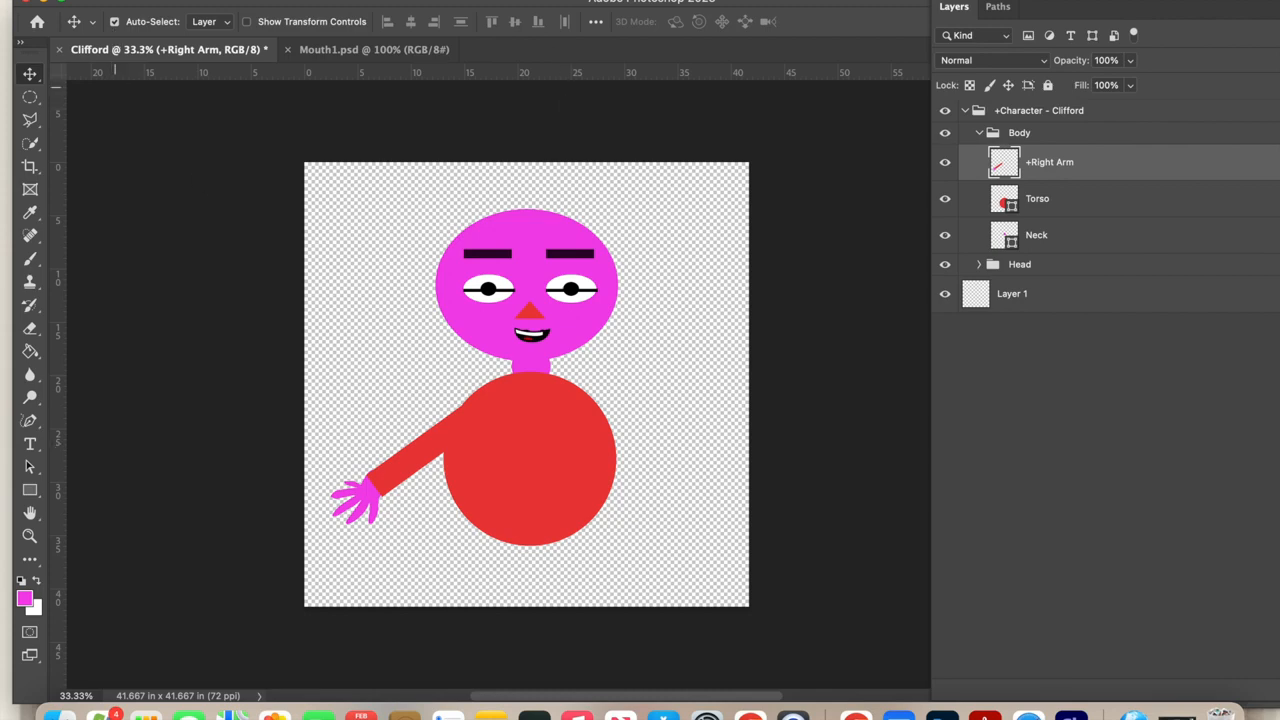
Duplicate the merged +Right Arm layer with Layer Via Copy
{"action": "left_click", "coordinate": [262, 0]}
{"action": "mouse_move", "coordinate": [320, 1]}
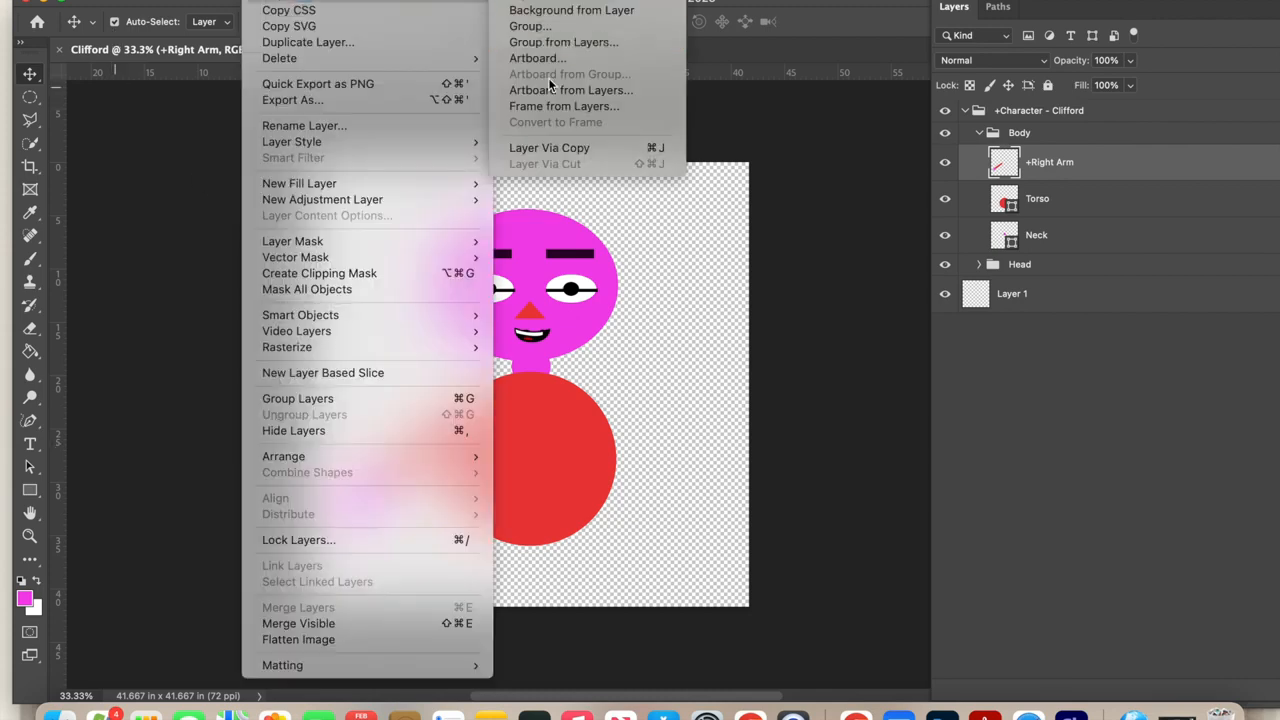
{"action": "left_click", "coordinate": [545, 148]}
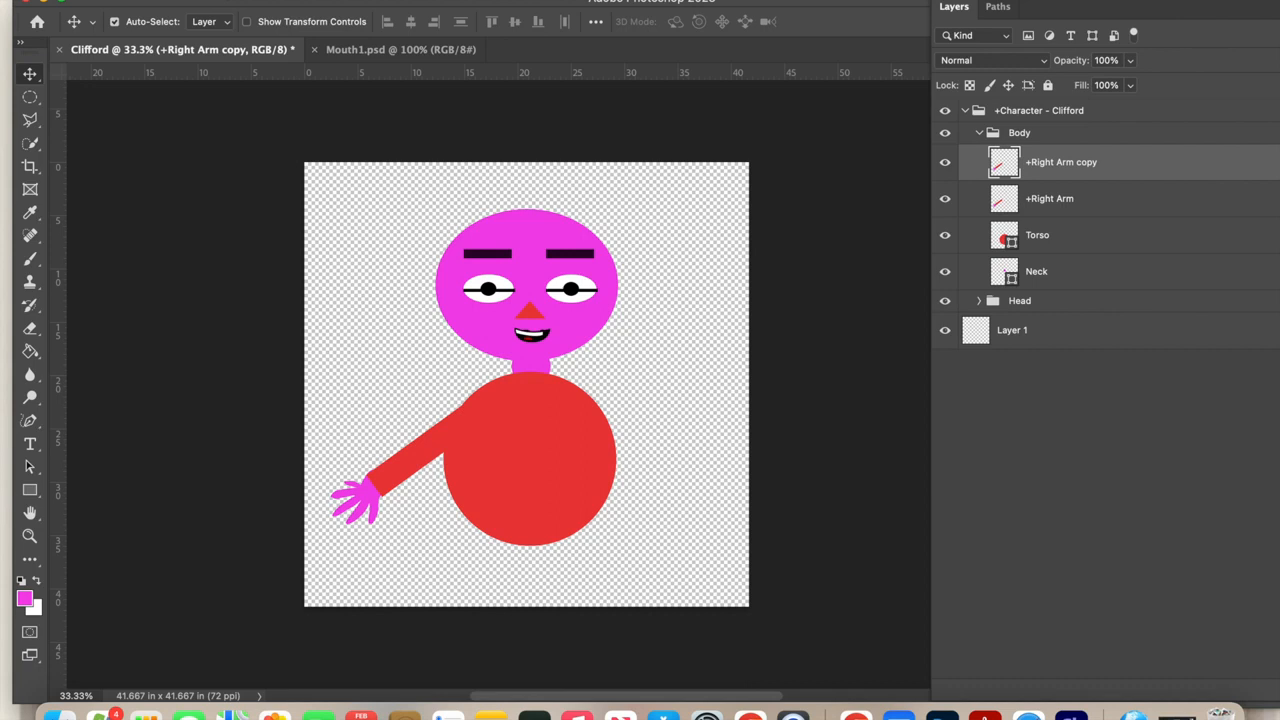
Flip the arm copy horizontally and move it about 21.8 in straight across to the torso's opposite shoulder
{"action": "left_click", "coordinate": [177, 3]}
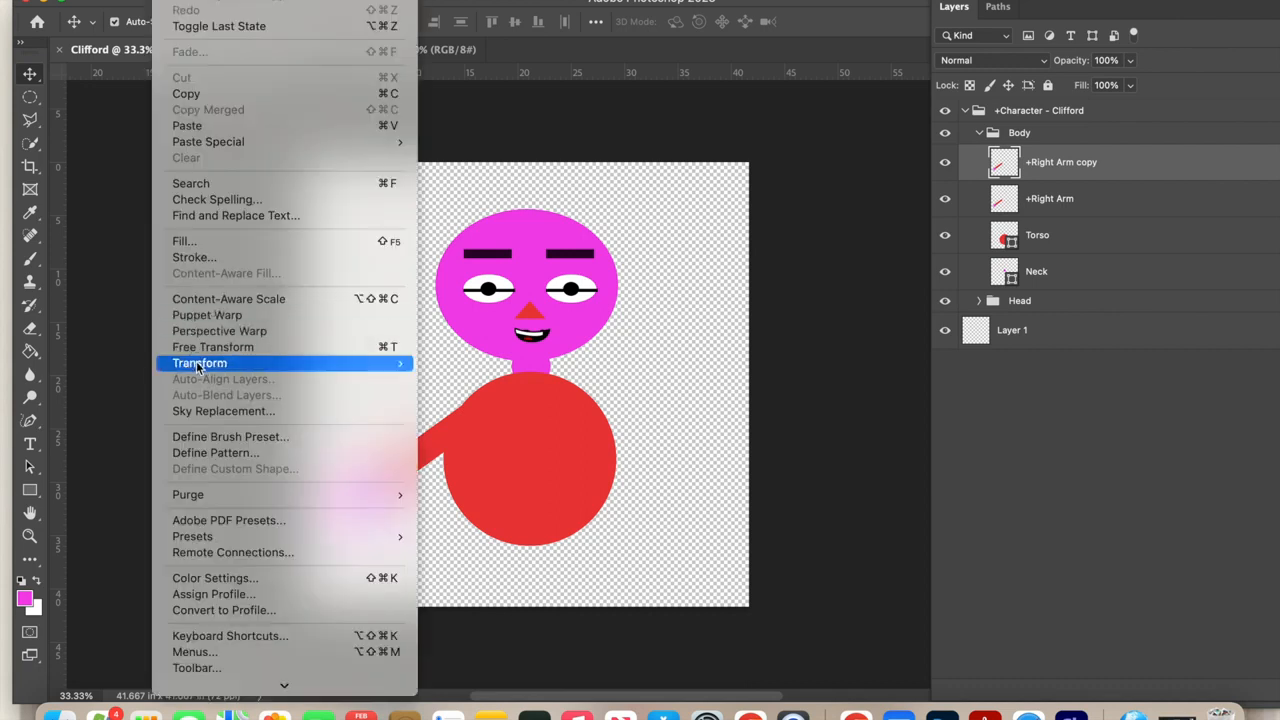
{"action": "mouse_move", "coordinate": [288, 364]}
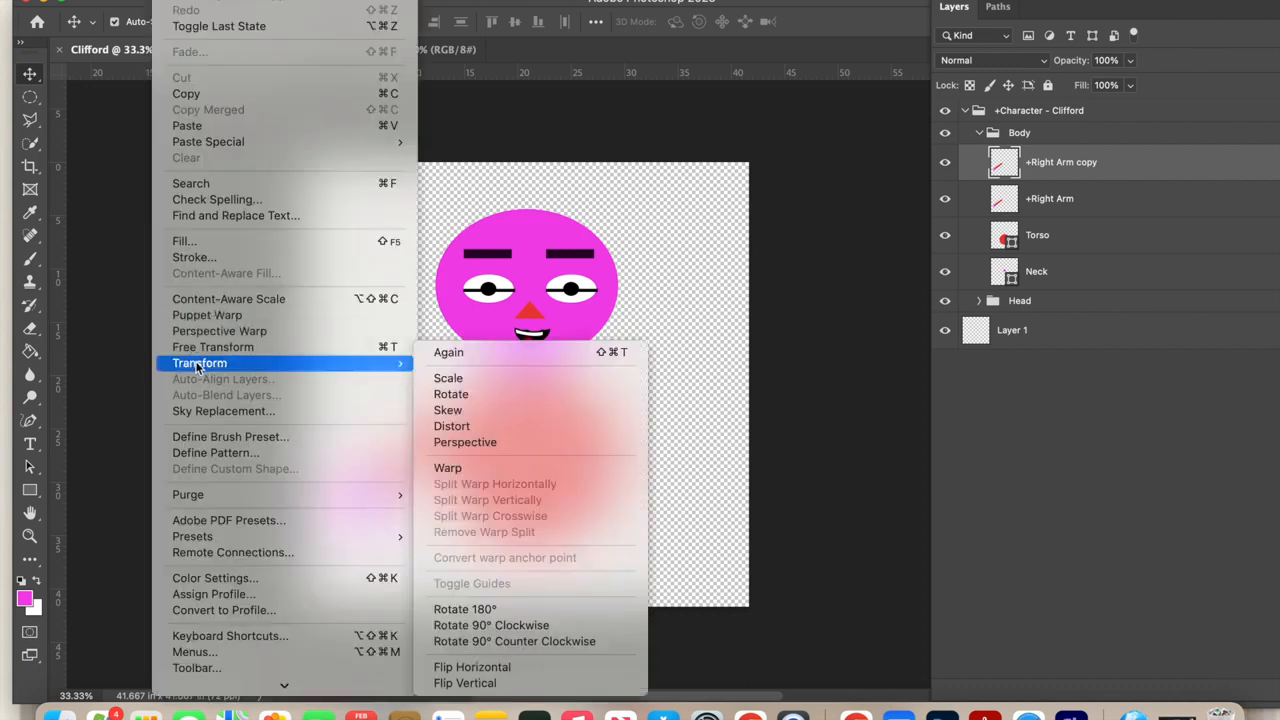
{"action": "left_click", "coordinate": [502, 667]}
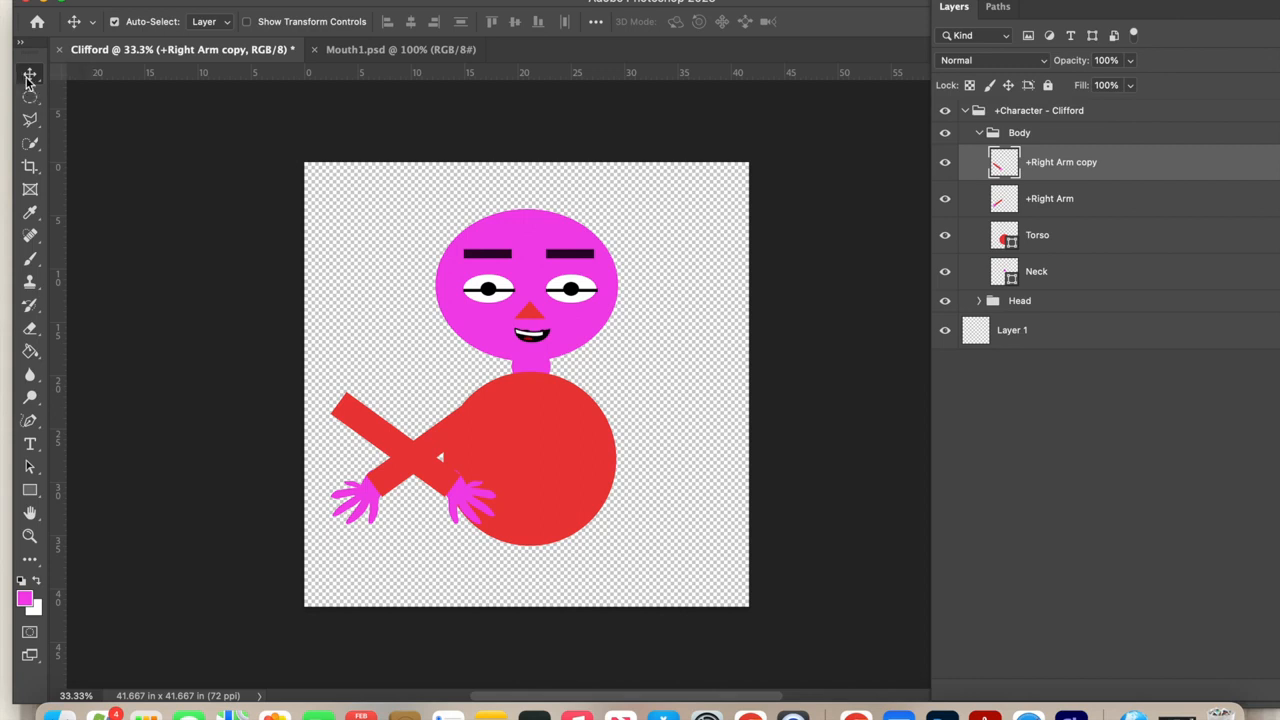
{"action": "left_click_drag", "start_coordinate": [380, 440], "coordinate": [607, 437]}
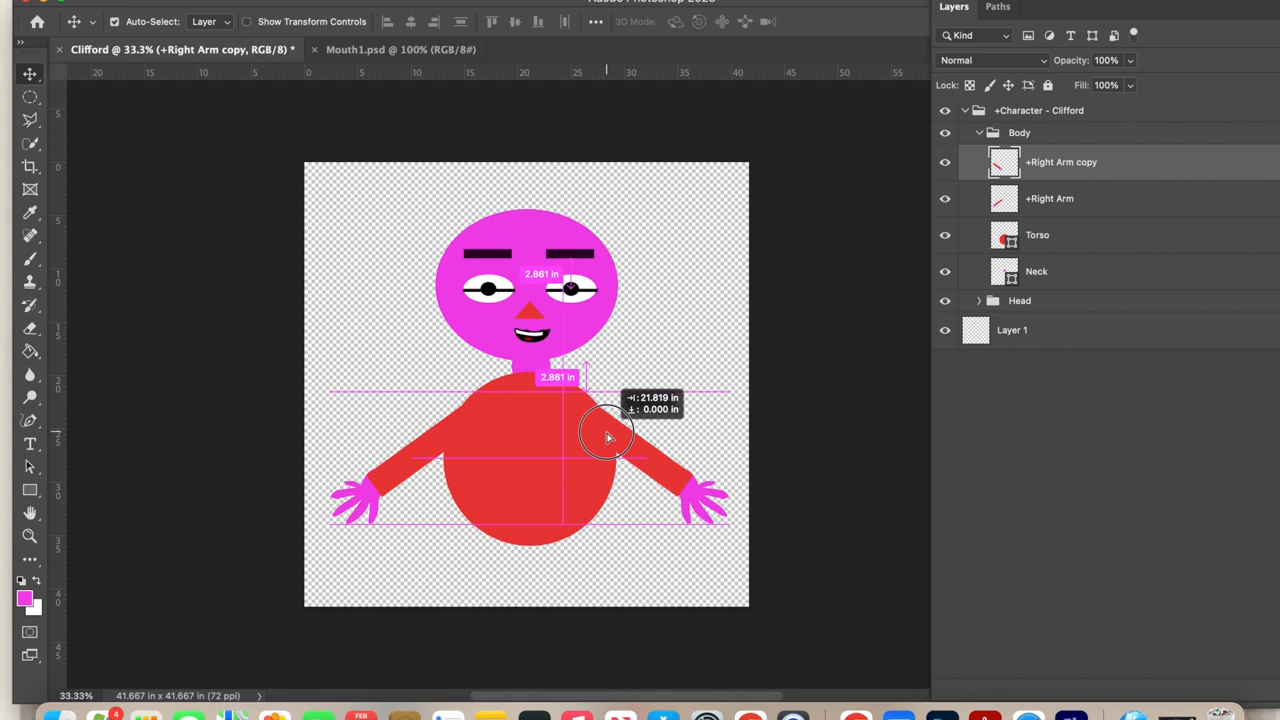
{"action": "left_click_drag", "start_coordinate": [608, 437], "coordinate": [608, 436]}
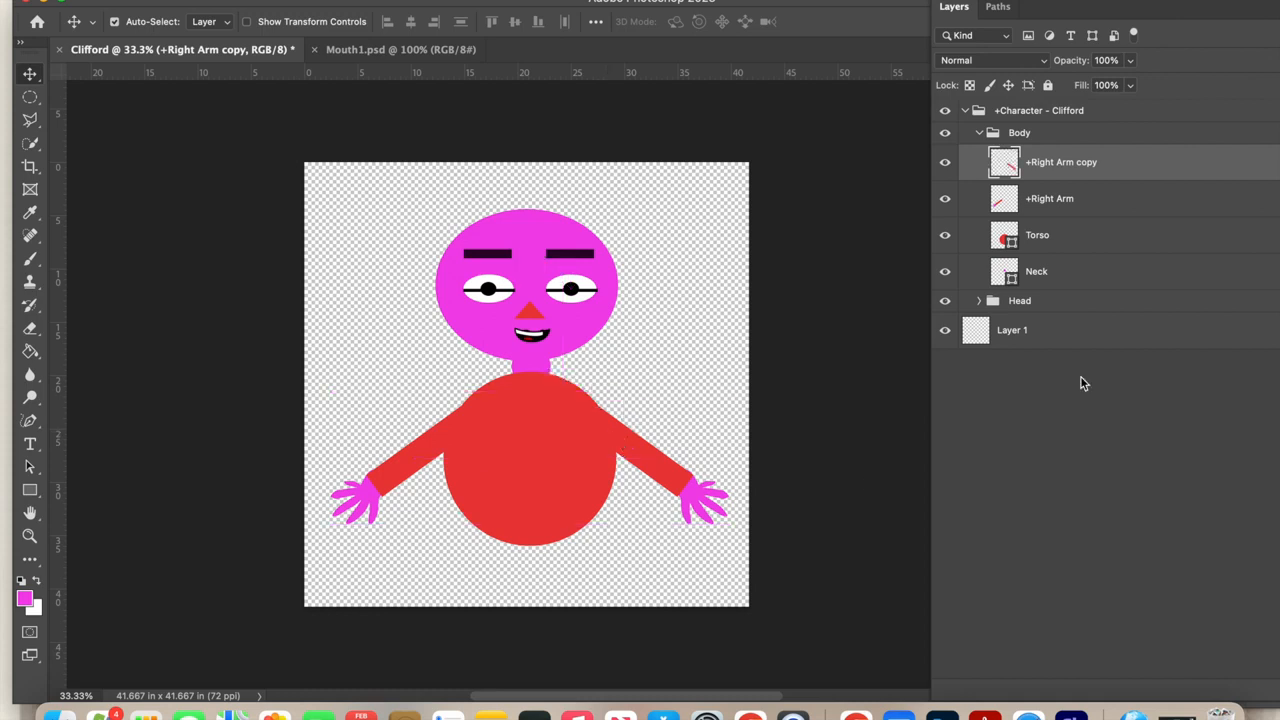
Toggle the +Right Arm layer's visibility to check which arm it contains
{"action": "left_click", "coordinate": [1103, 209]}
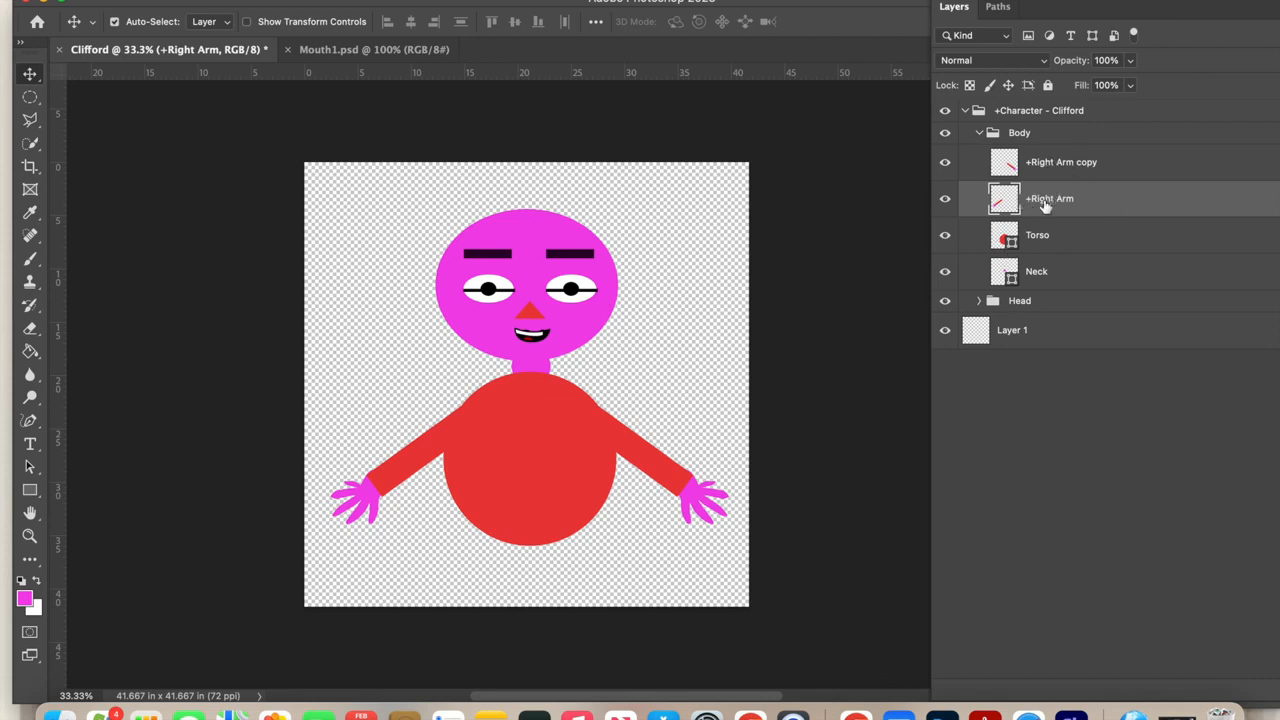
{"action": "left_click", "coordinate": [946, 201]}
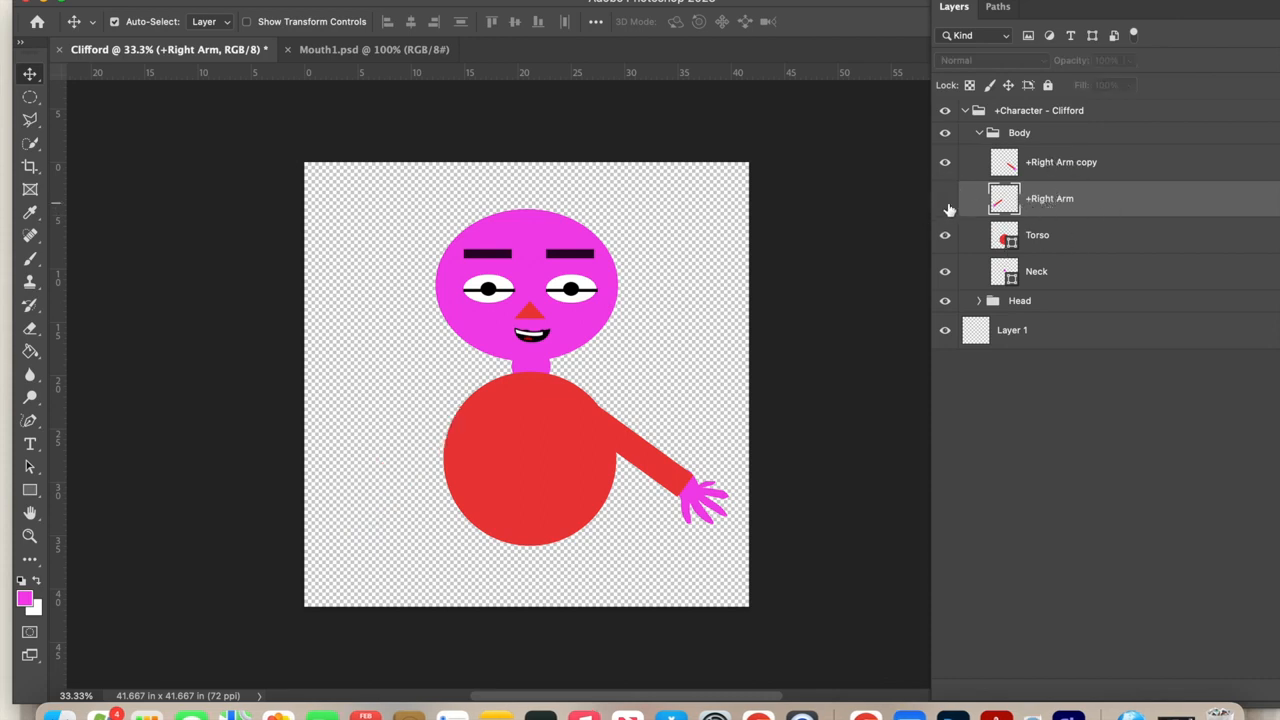
{"action": "left_click", "coordinate": [946, 203]}
{"action": "left_click", "coordinate": [946, 204]}
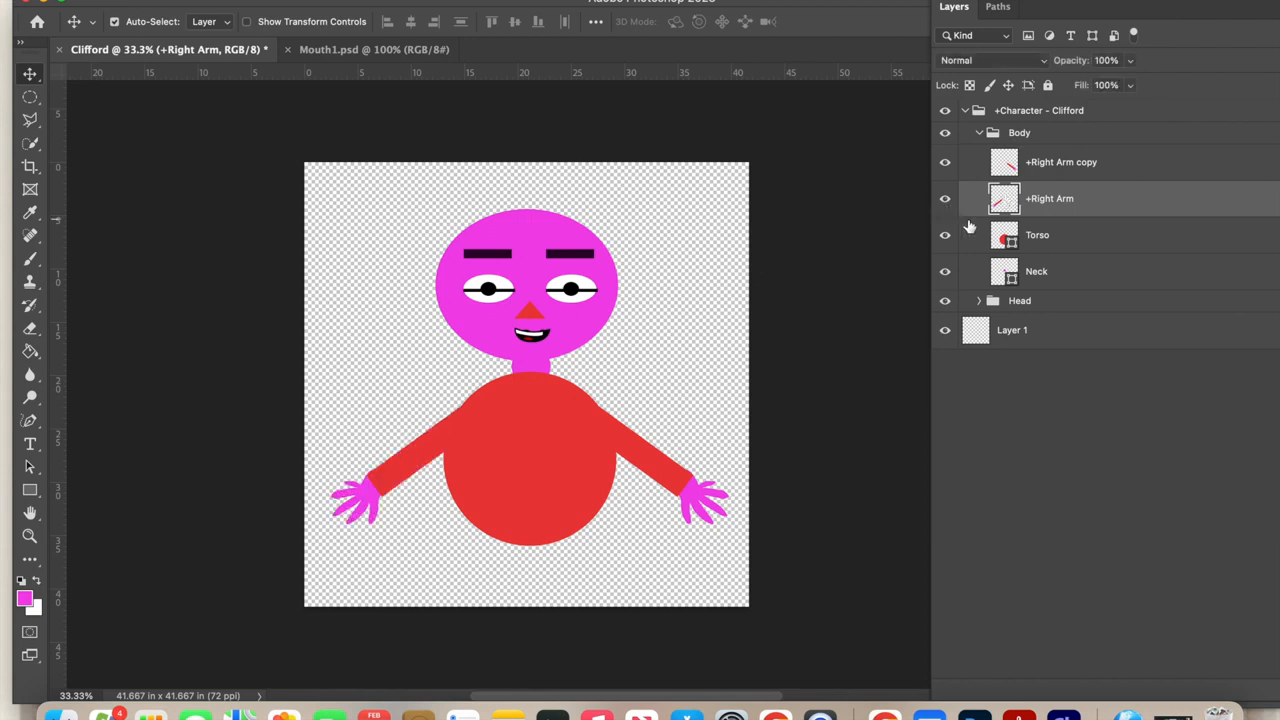
Rename the +Right Arm copy layer as +Left Arm and toggle its visibility to check it
{"action": "left_click", "coordinate": [1066, 170]}
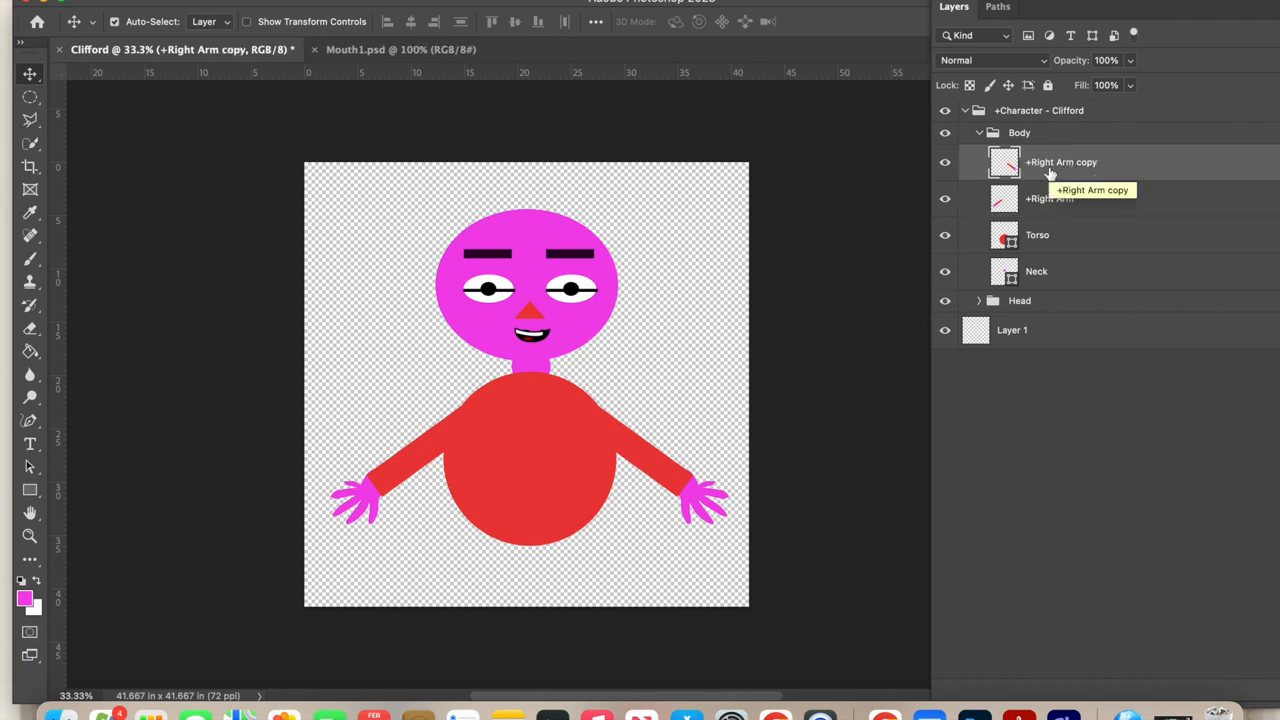
{"action": "double_click", "coordinate": [1050, 168]}
{"action": "type", "text": "Le"}
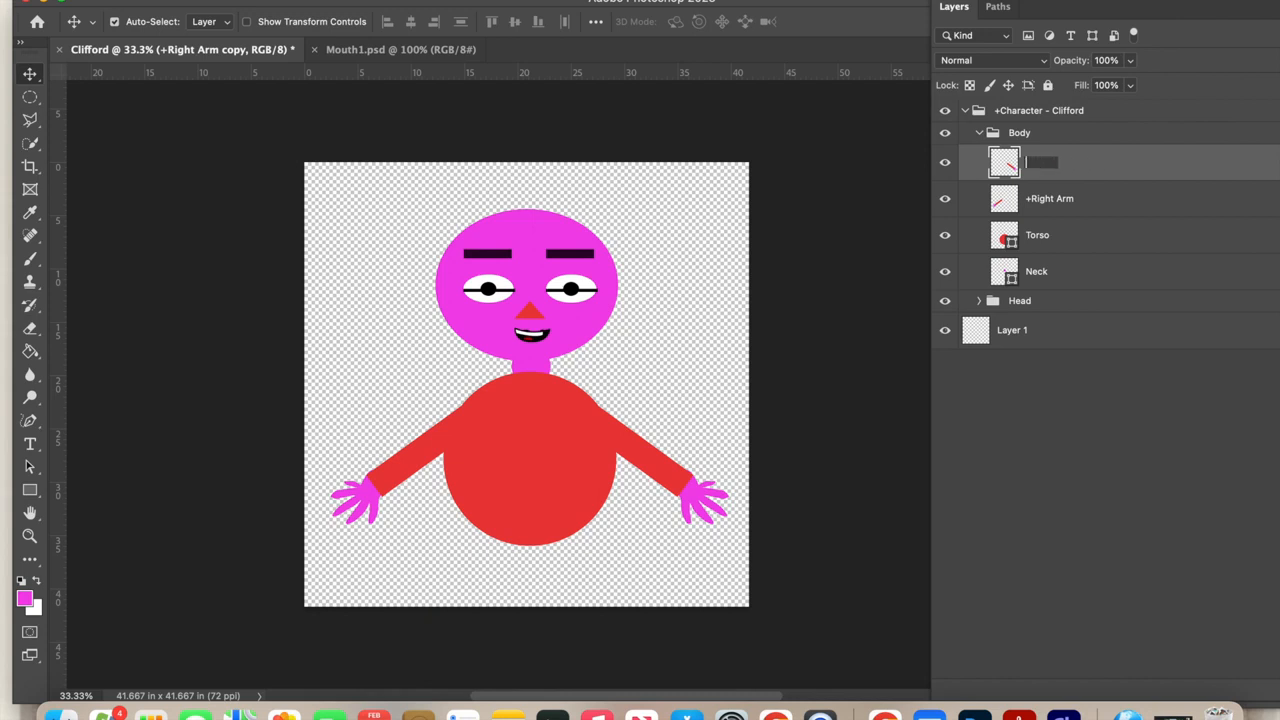
{"action": "type", "text": "ft Arm"}
{"action": "key", "text": "Return"}
{"action": "left_click", "coordinate": [1135, 459]}
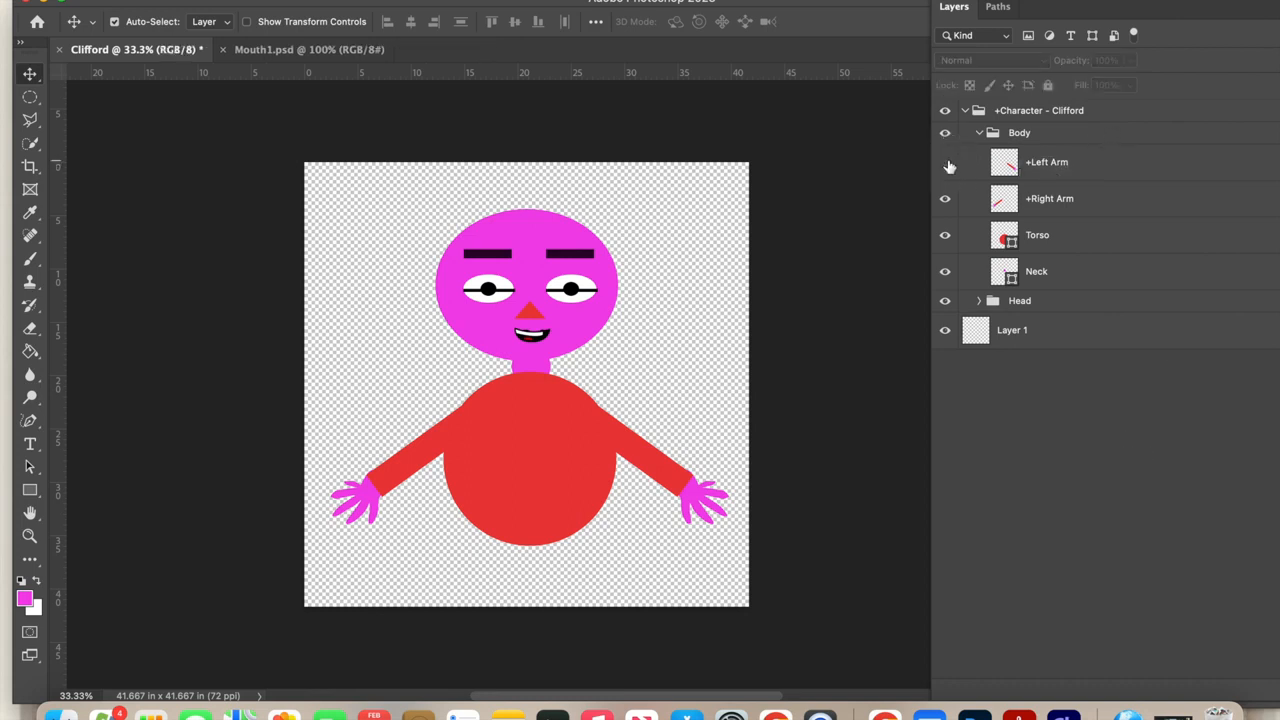
{"action": "left_click", "coordinate": [947, 164]}
{"action": "left_click", "coordinate": [946, 163]}
Draw a red leg rectangle below the torso, overlapping its lower edge, and narrow it to about 277 by 447 px
{"action": "left_click", "coordinate": [28, 489]}
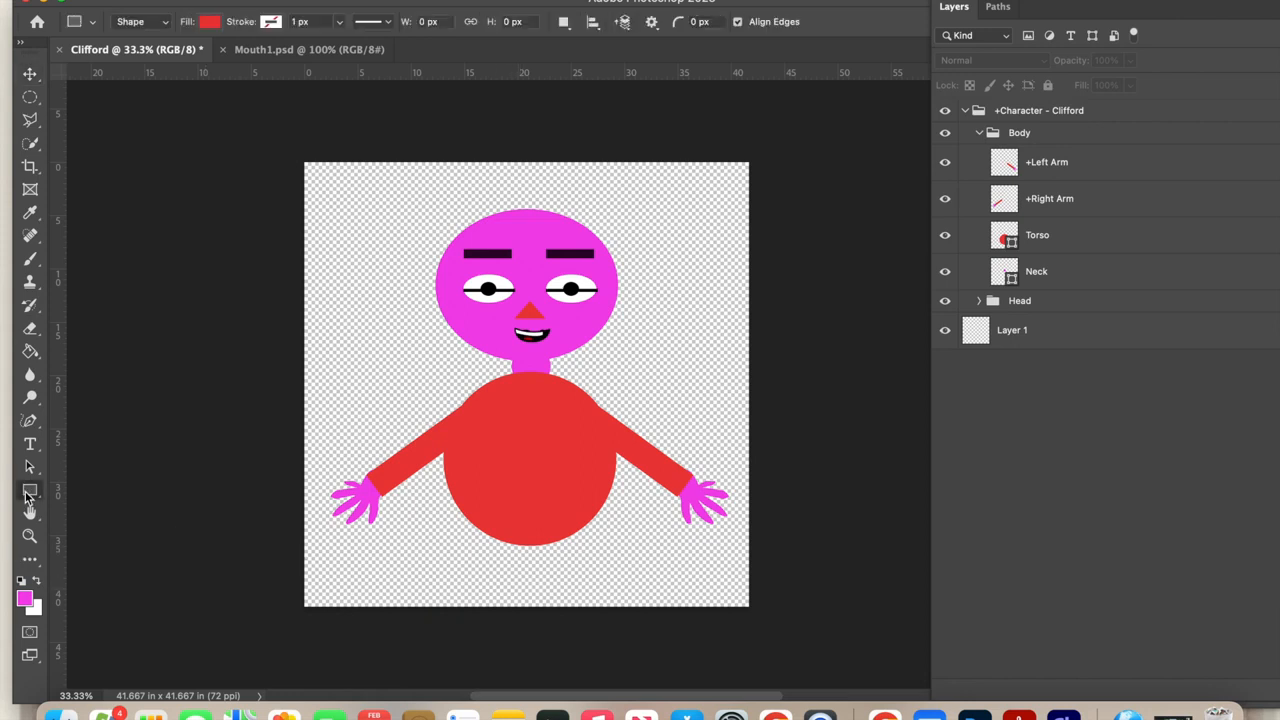
{"action": "left_click", "coordinate": [88, 490]}
{"action": "left_click_drag", "start_coordinate": [478, 530], "coordinate": [532, 594]}
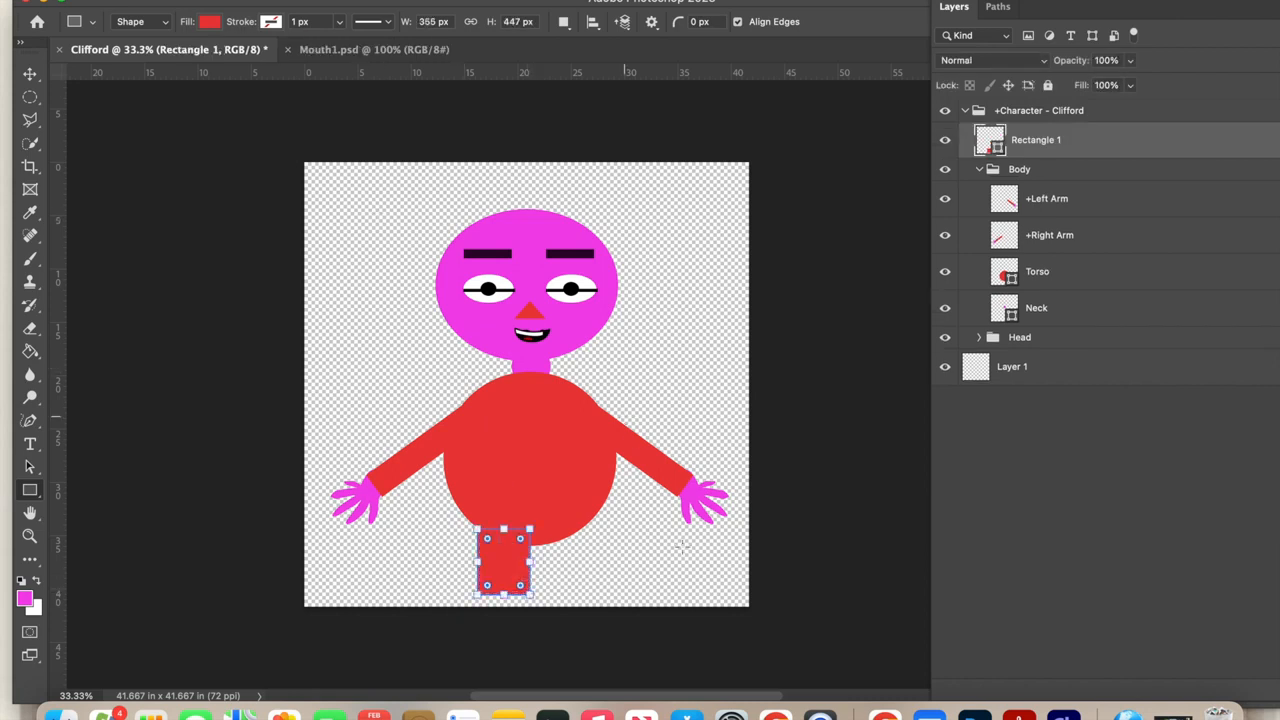
{"action": "left_click_drag", "start_coordinate": [530, 562], "coordinate": [517, 560]}
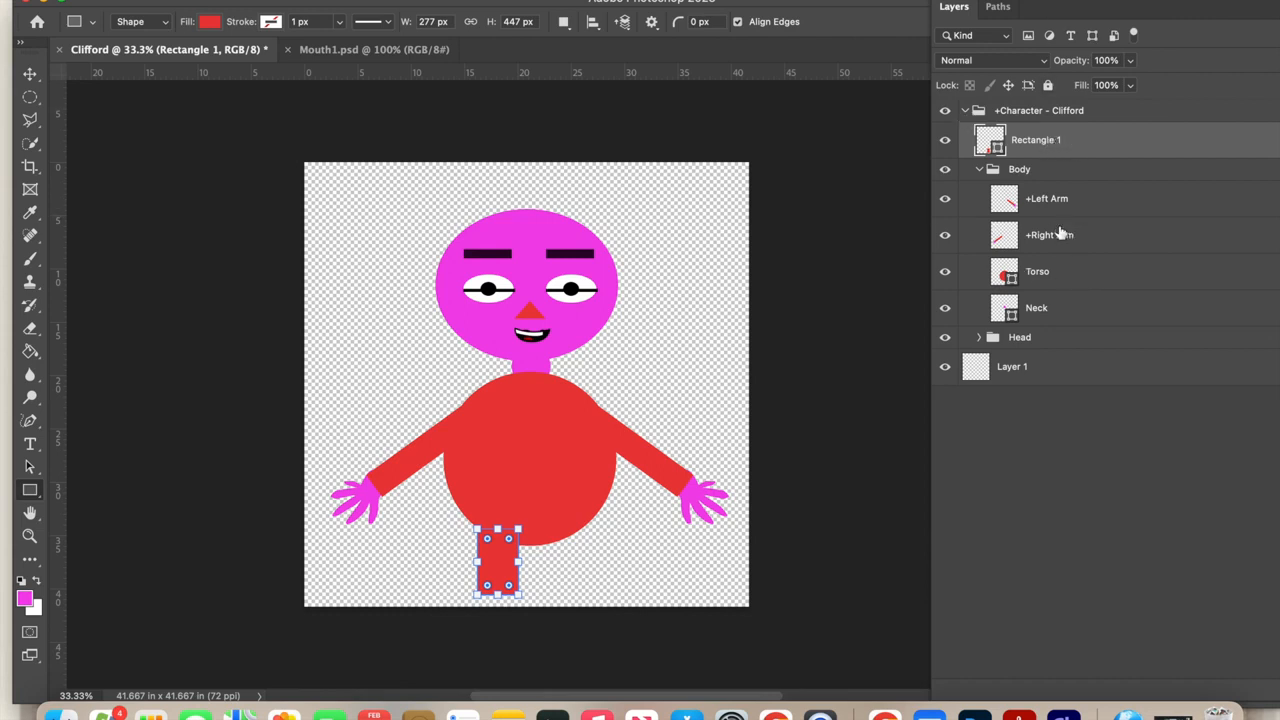
Move the leg rectangle's layer to the top of the Body group and rename it Right Leg
{"action": "left_click", "coordinate": [1043, 143]}
{"action": "left_click_drag", "start_coordinate": [1043, 143], "coordinate": [1079, 151]}
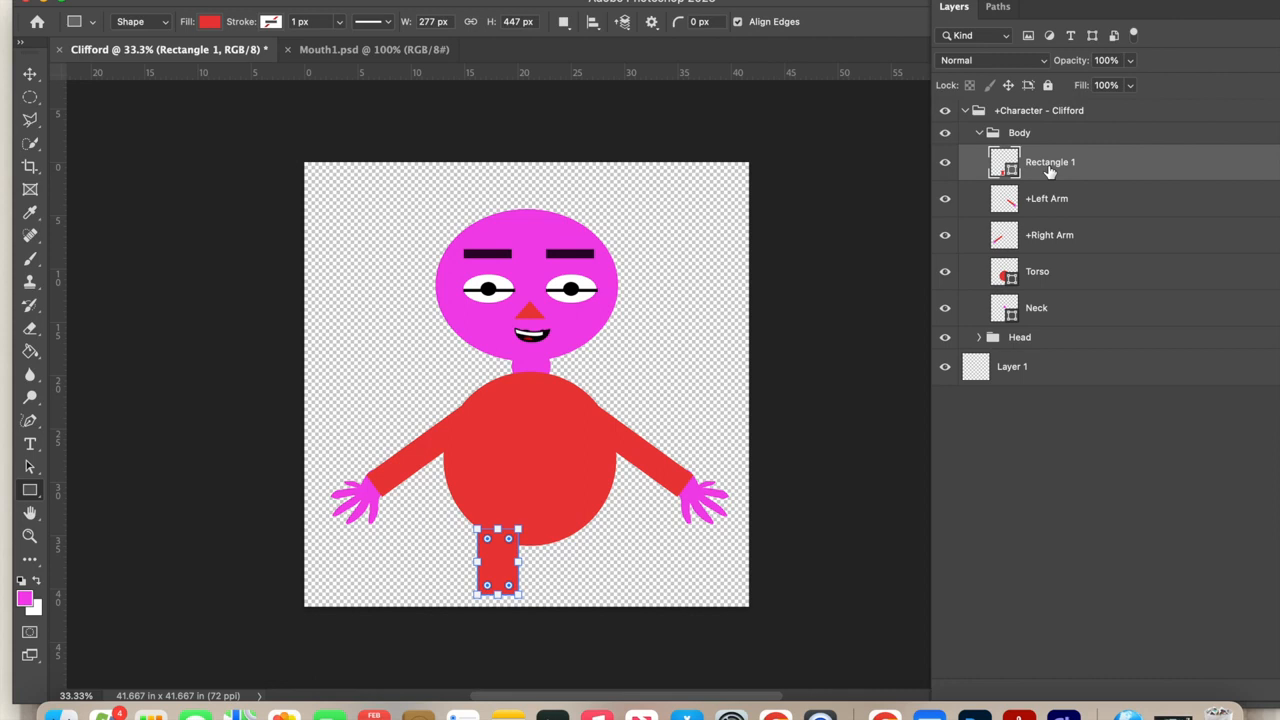
{"action": "double_click", "coordinate": [1047, 166]}
{"action": "type", "text": "Right Lefg"}
{"action": "key", "text": "Return"}
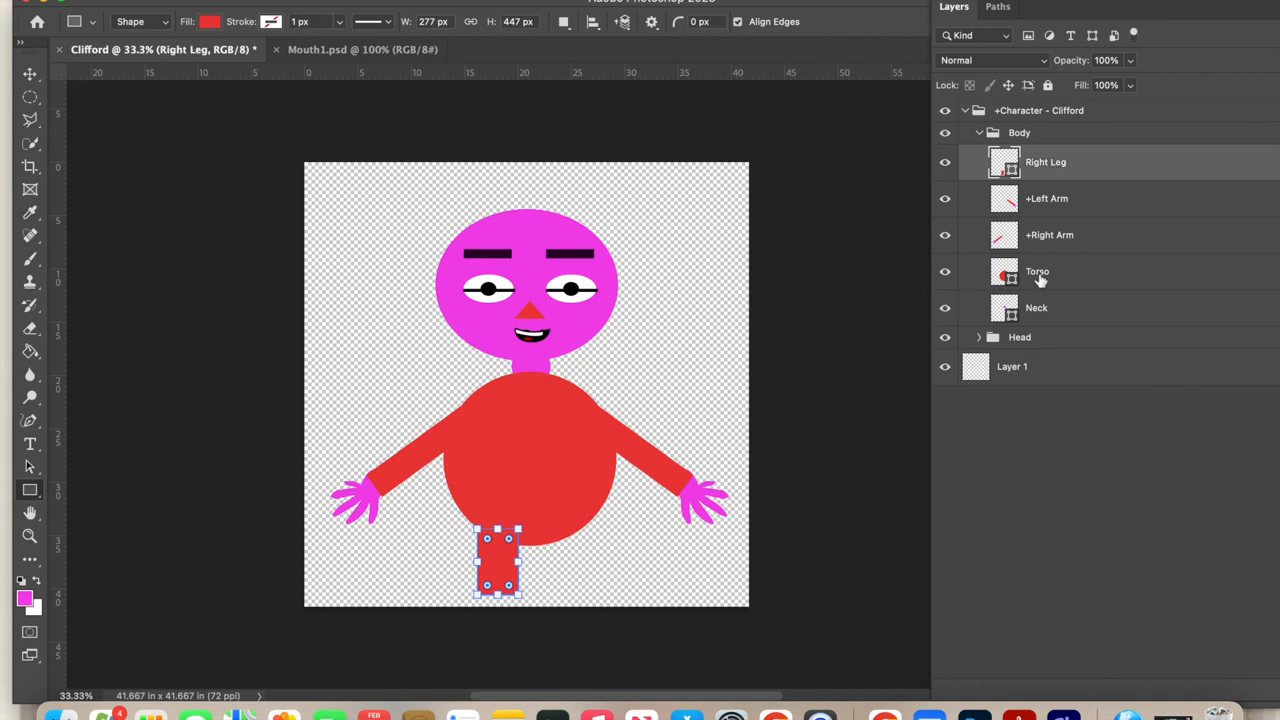
Draw a red foot rectangle about 512 by 186 px and move it onto the lower end of the right leg, toes pointing outward
{"action": "left_click", "coordinate": [1123, 571]}
{"action": "left_click", "coordinate": [1119, 177]}
{"action": "left_click", "coordinate": [31, 494]}
{"action": "left_click", "coordinate": [28, 489]}
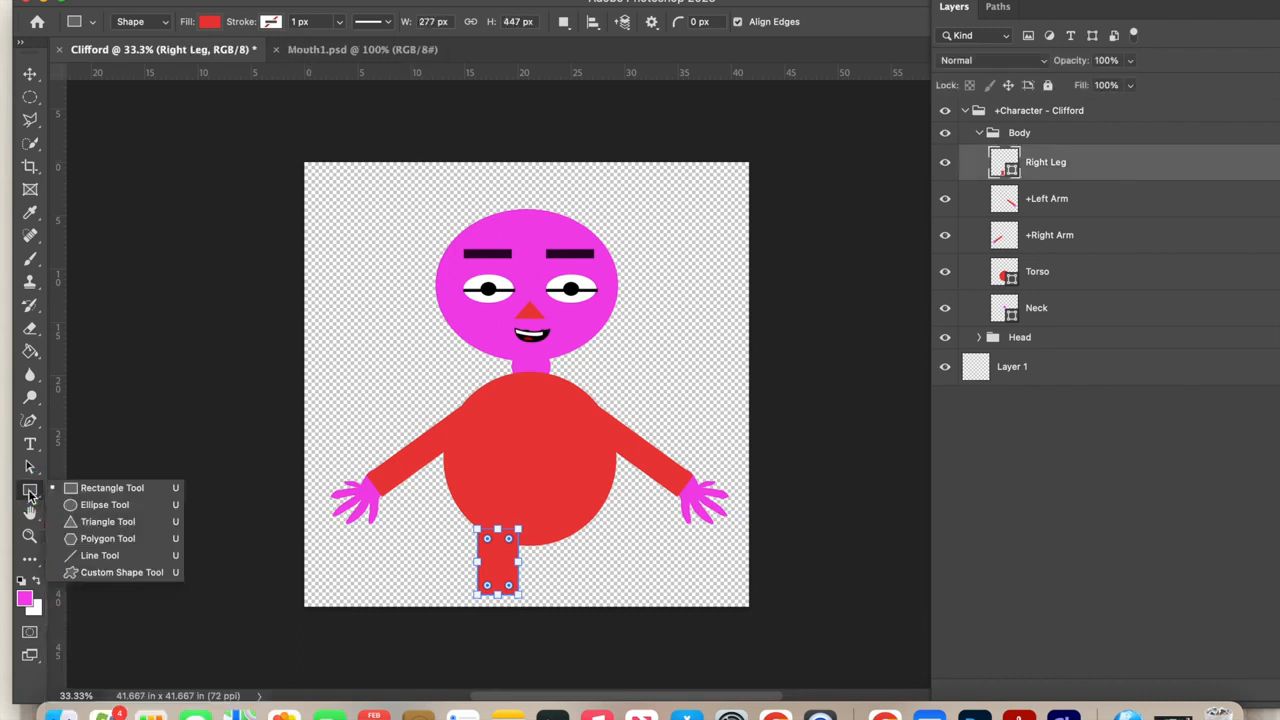
{"action": "left_click", "coordinate": [84, 490]}
{"action": "left_click_drag", "start_coordinate": [325, 563], "coordinate": [402, 590]}
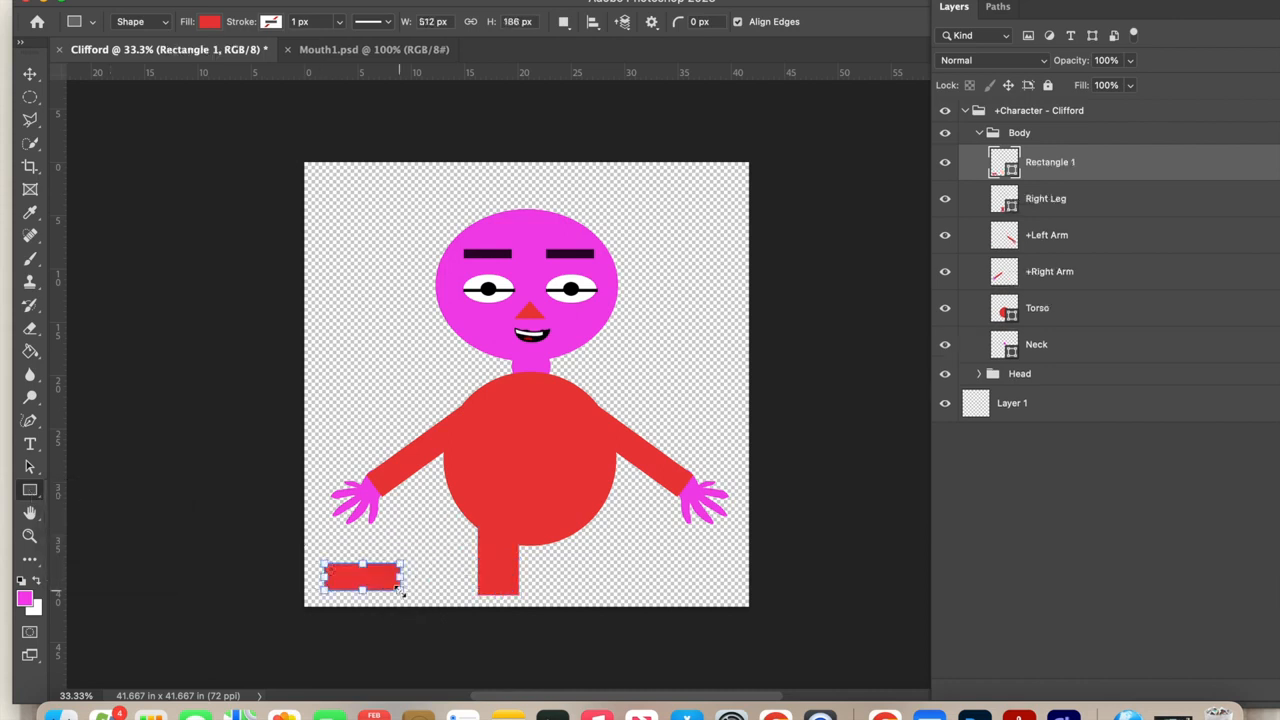
{"action": "left_click", "coordinate": [29, 78]}
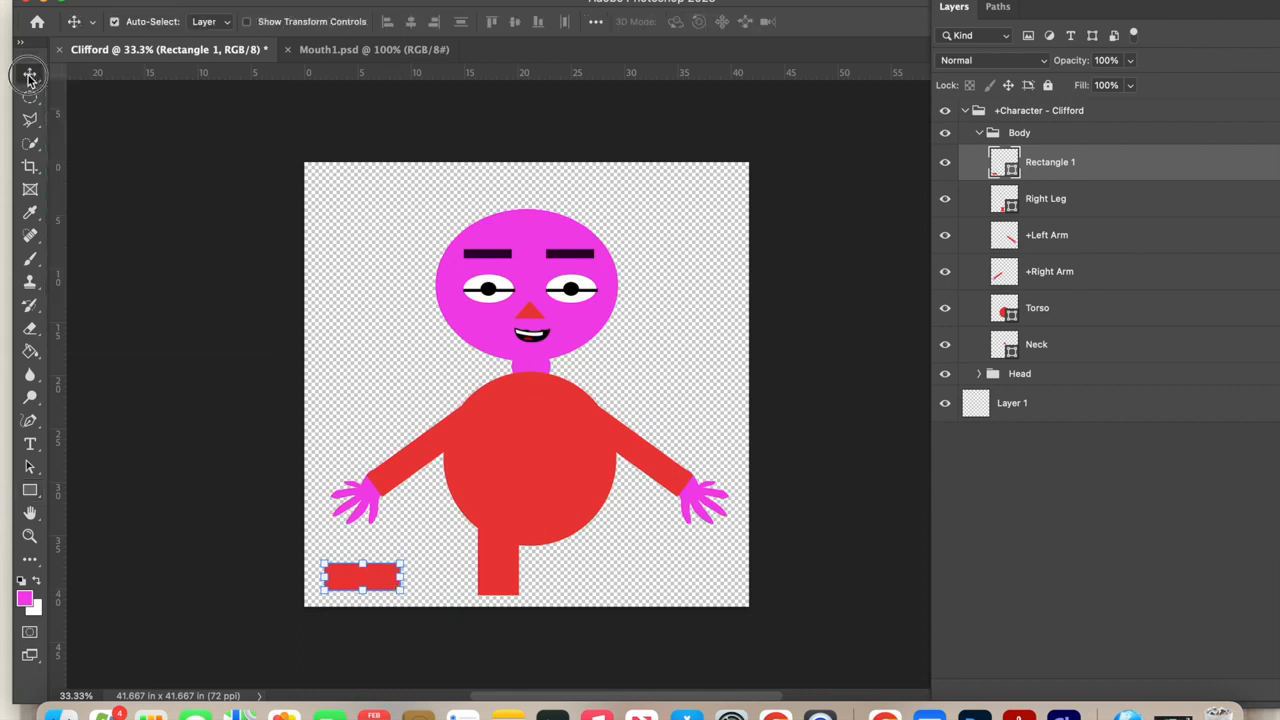
{"action": "left_click_drag", "start_coordinate": [411, 589], "coordinate": [485, 584]}
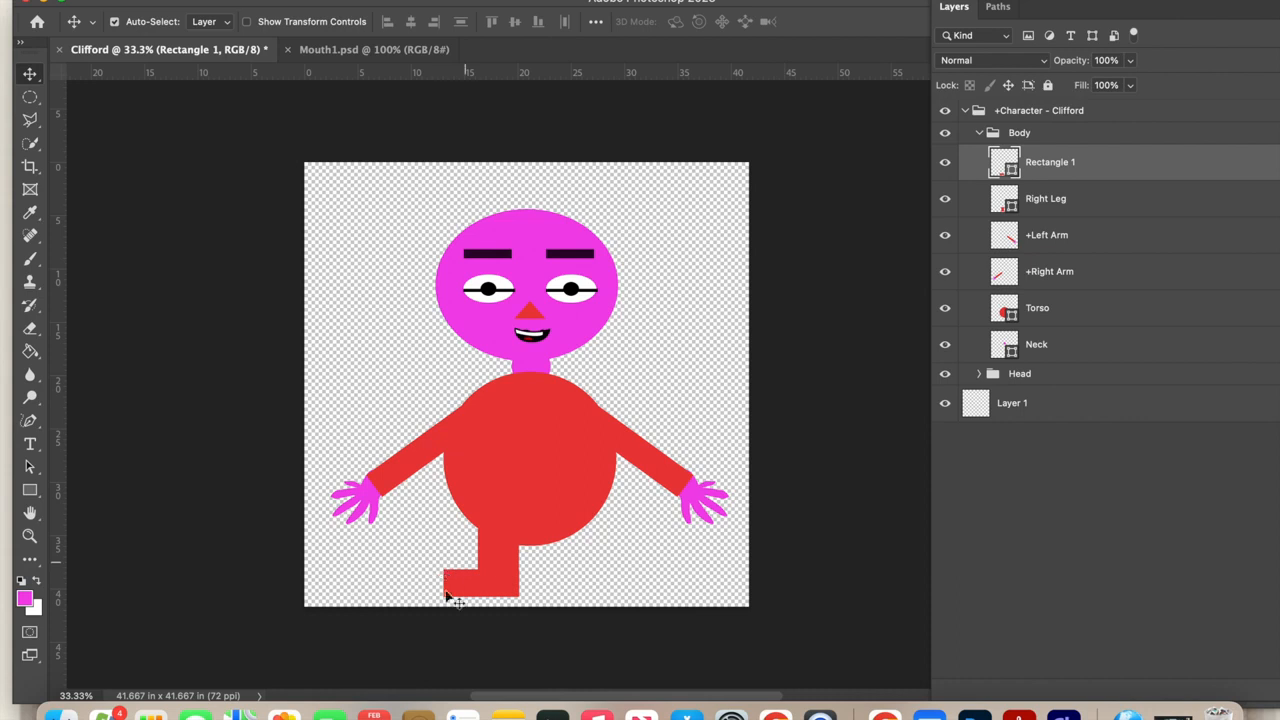
Merge the foot rectangle with the Right Leg shape and name the merged layer +Right Leg
{"action": "left_click", "coordinate": [1106, 202]}
{"action": "left_click", "coordinate": [1105, 159], "text": "shift"}
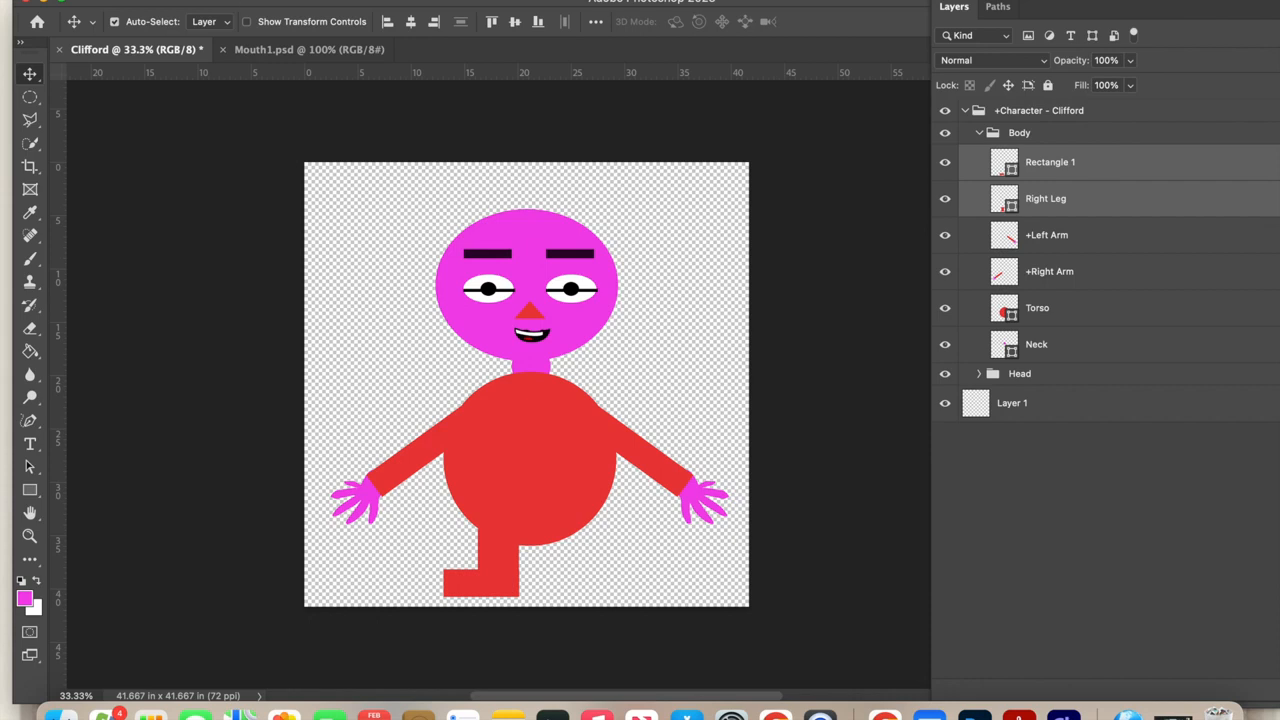
{"action": "left_click", "coordinate": [264, 1]}
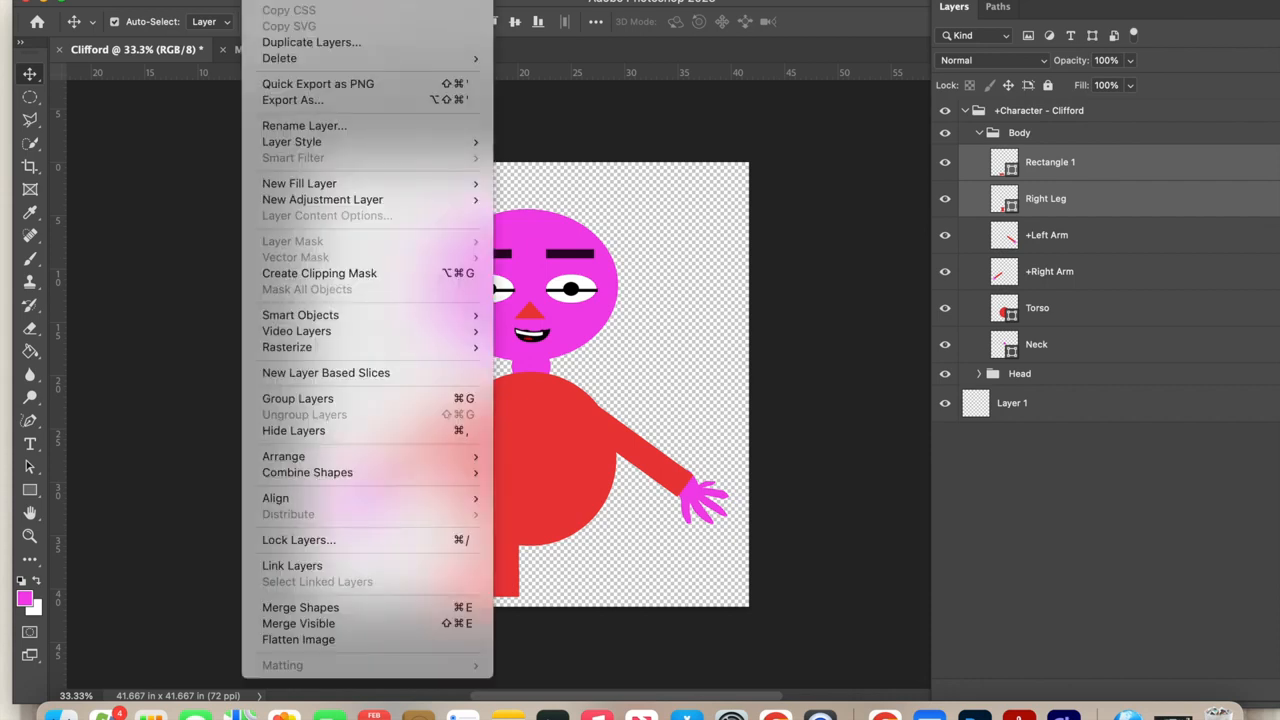
{"action": "left_click", "coordinate": [303, 607]}
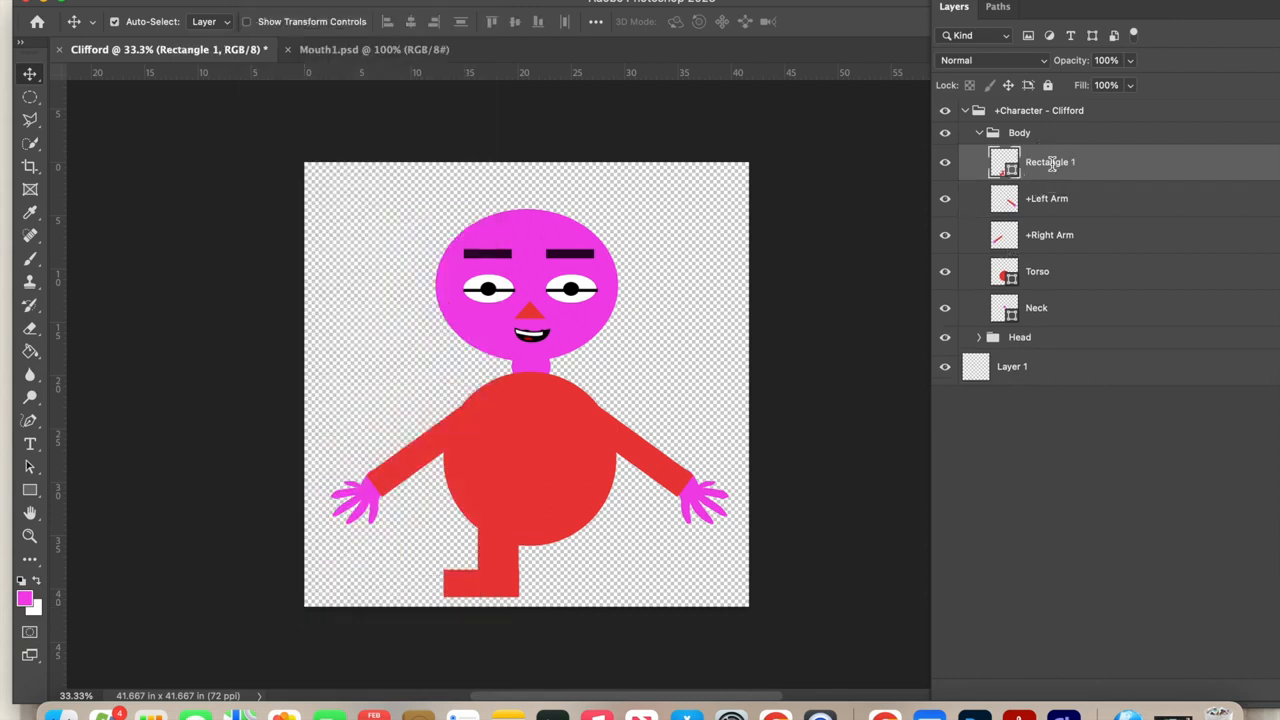
{"action": "type", "text": "+Right Leg"}
{"action": "left_click", "coordinate": [1148, 545]}
{"action": "left_click", "coordinate": [1119, 163]}
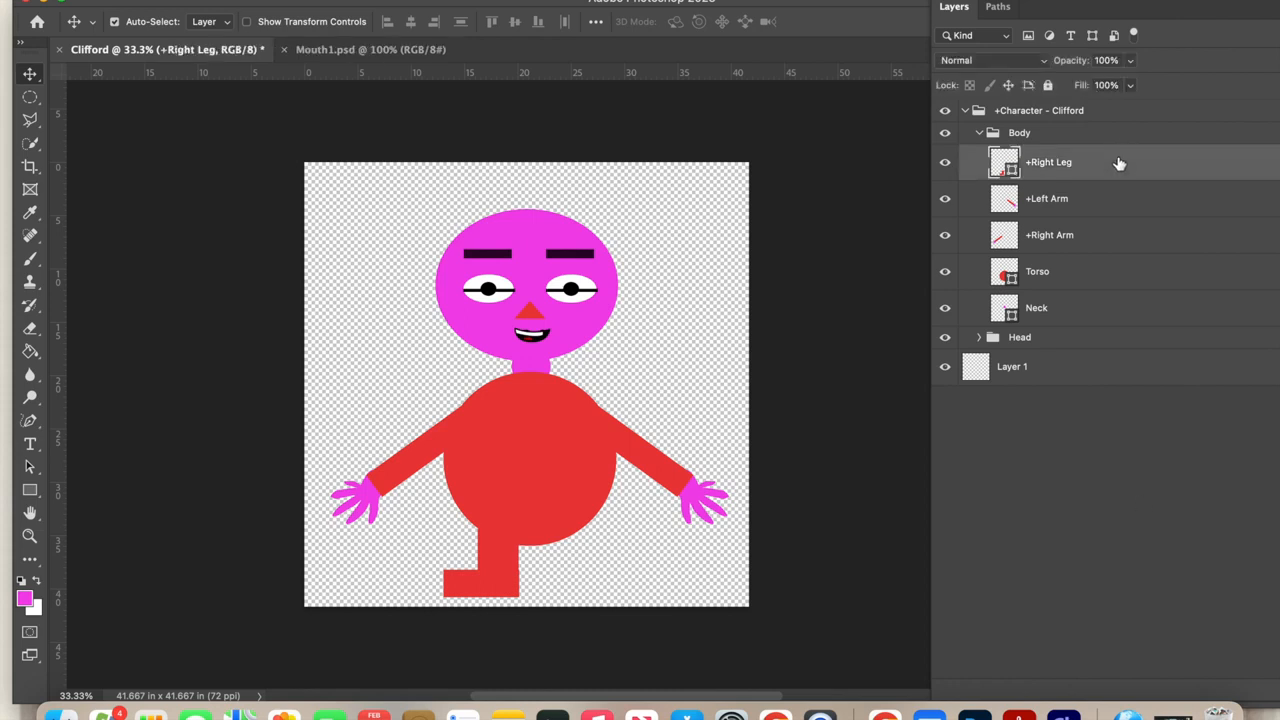
Duplicate the +Right Leg shape layer and flip the copy horizontally
{"action": "left_click", "coordinate": [264, 0]}
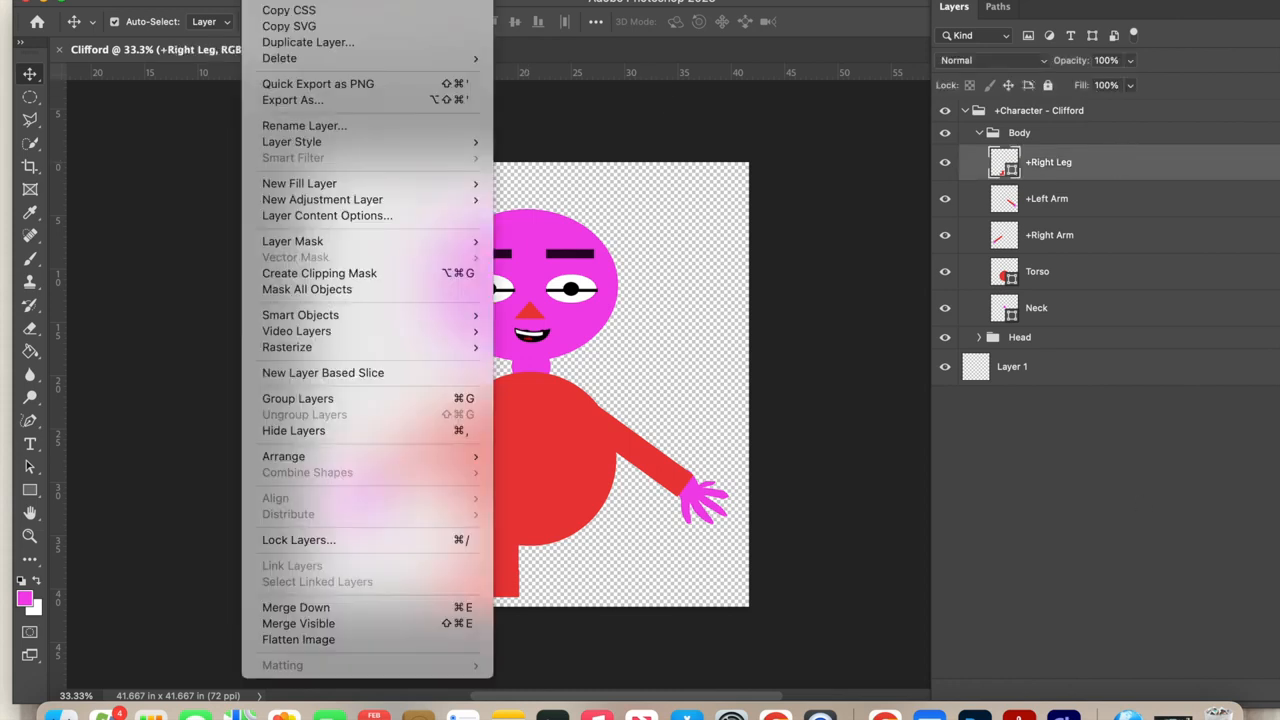
{"action": "mouse_move", "coordinate": [285, 0]}
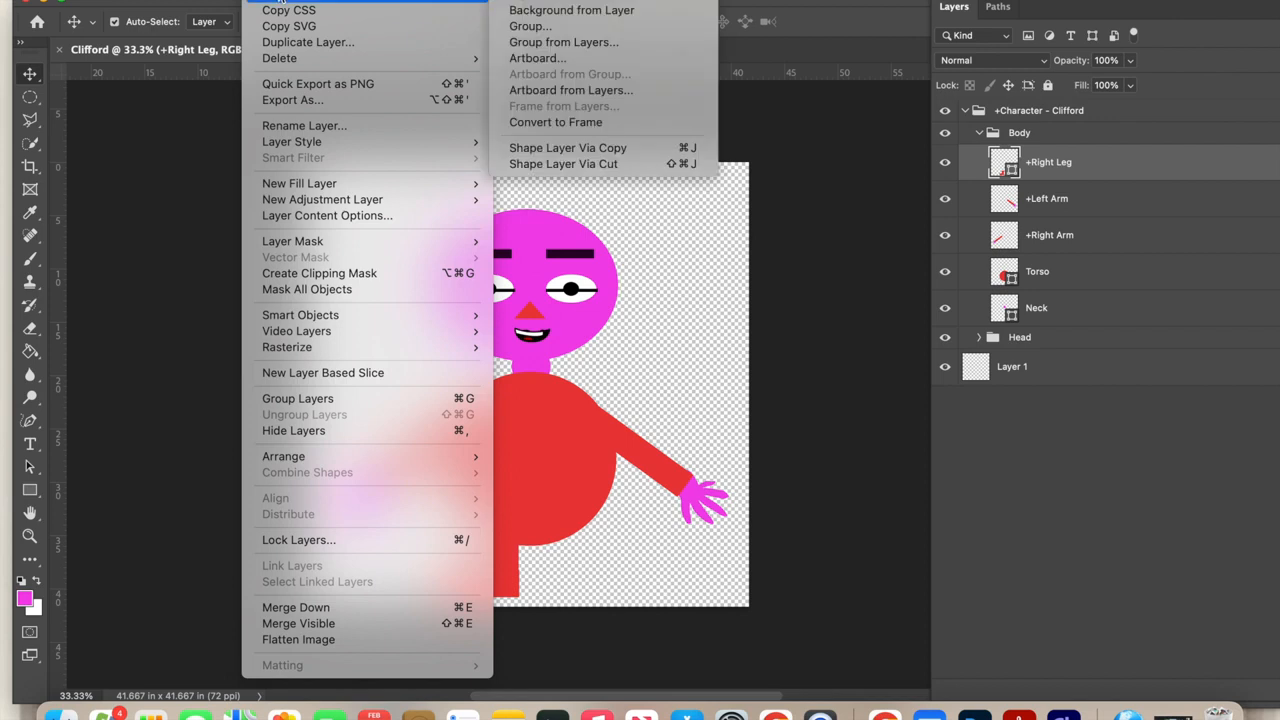
{"action": "left_click", "coordinate": [549, 148]}
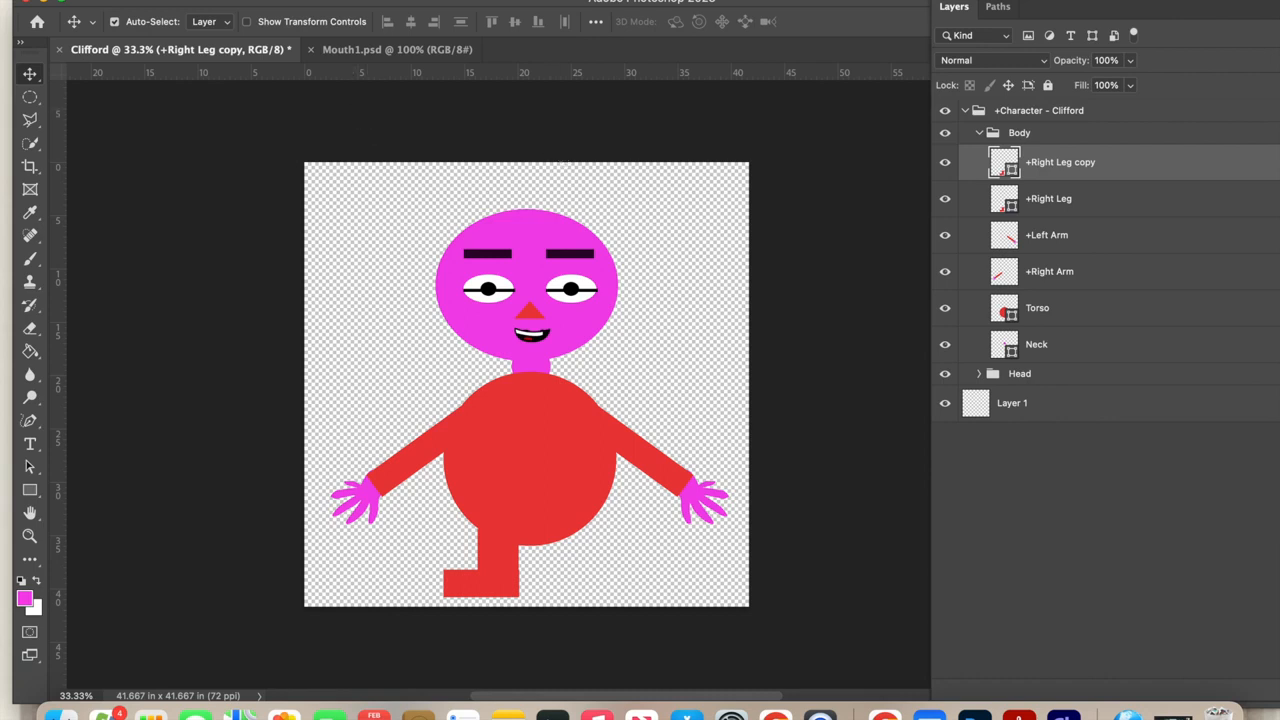
{"action": "left_click", "coordinate": [170, 1]}
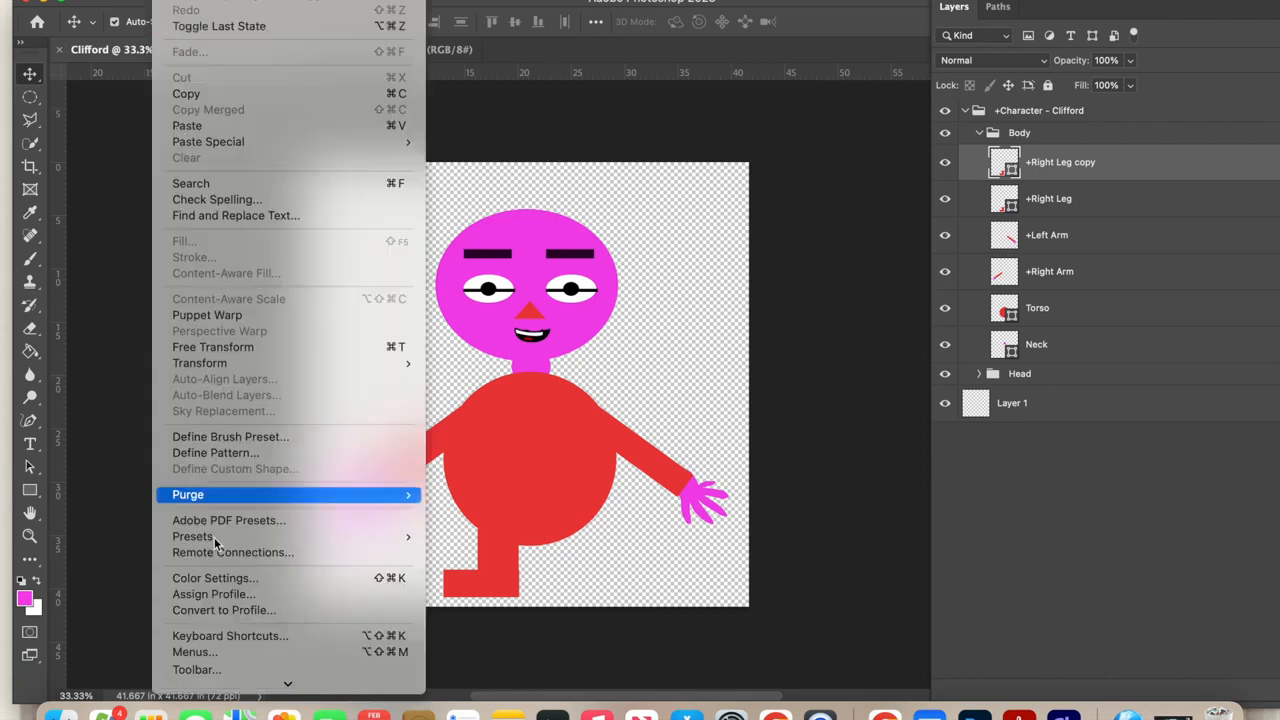
{"action": "mouse_move", "coordinate": [215, 542]}
{"action": "mouse_move", "coordinate": [222, 366]}
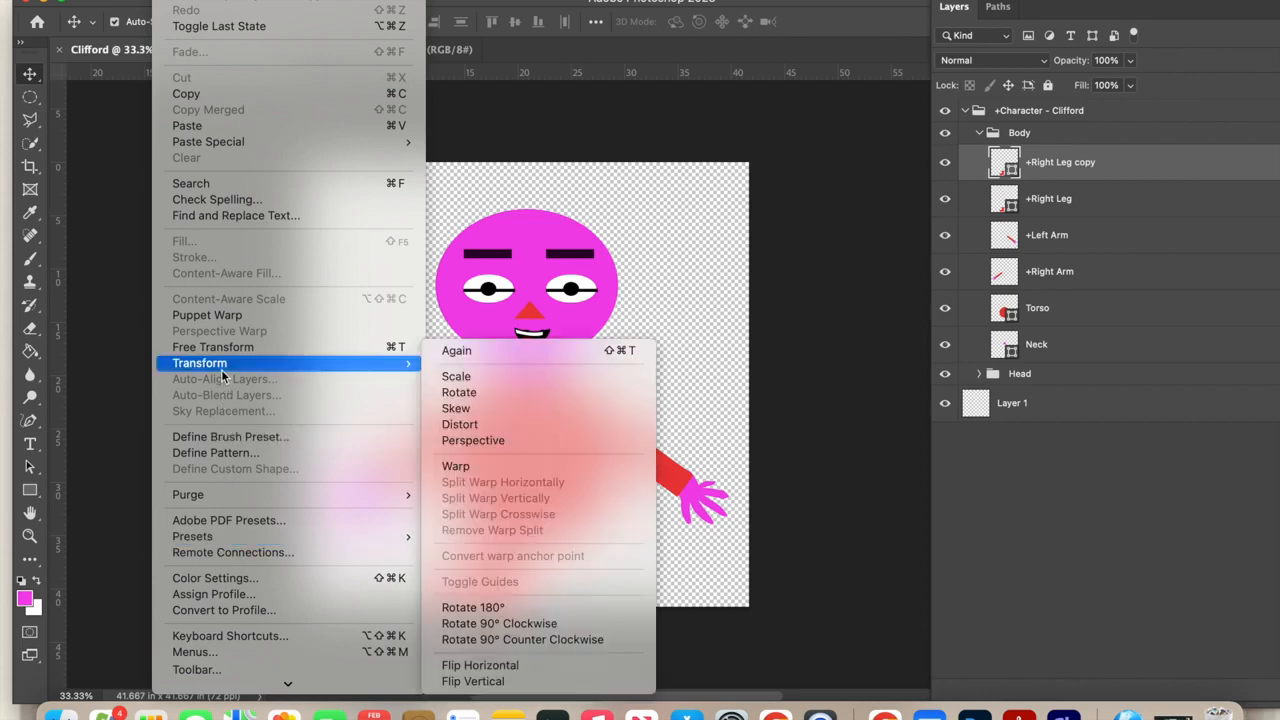
{"action": "left_click", "coordinate": [467, 664]}
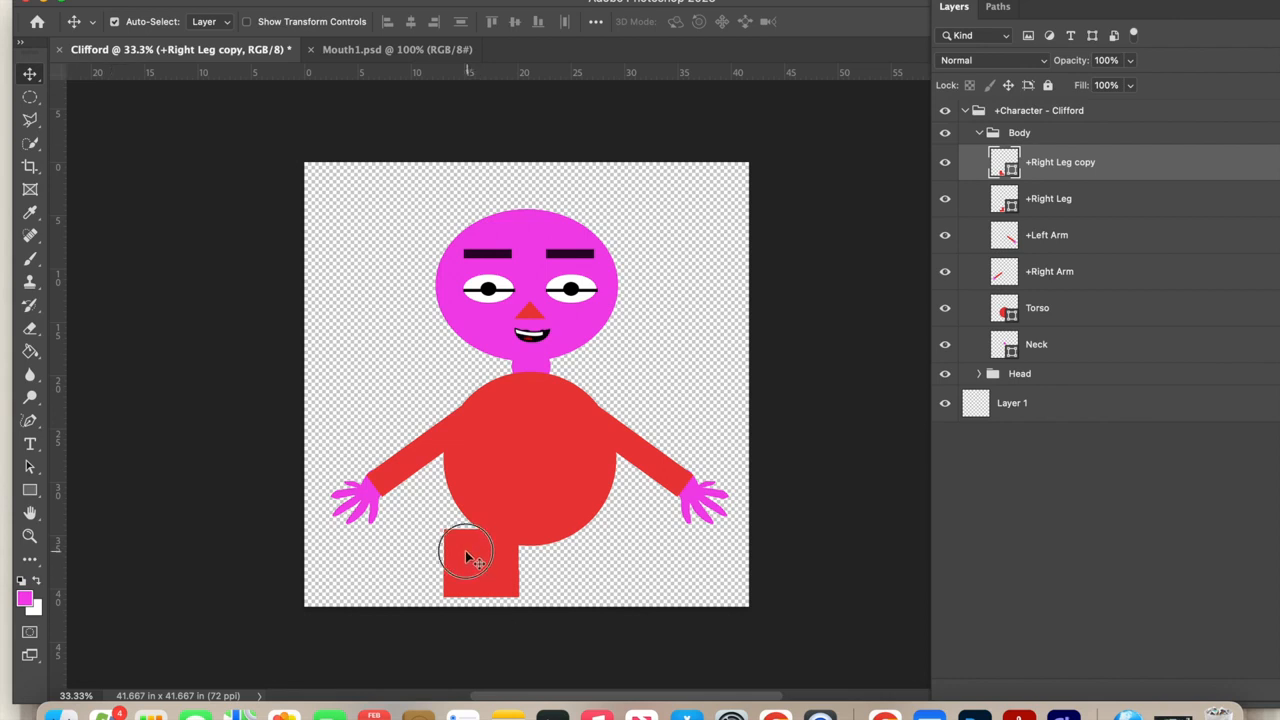
Move the flipped leg about 9.6 in horizontally to the torso's other side and toggle its layer's visibility to check it
{"action": "left_click_drag", "start_coordinate": [465, 550], "coordinate": [569, 555]}
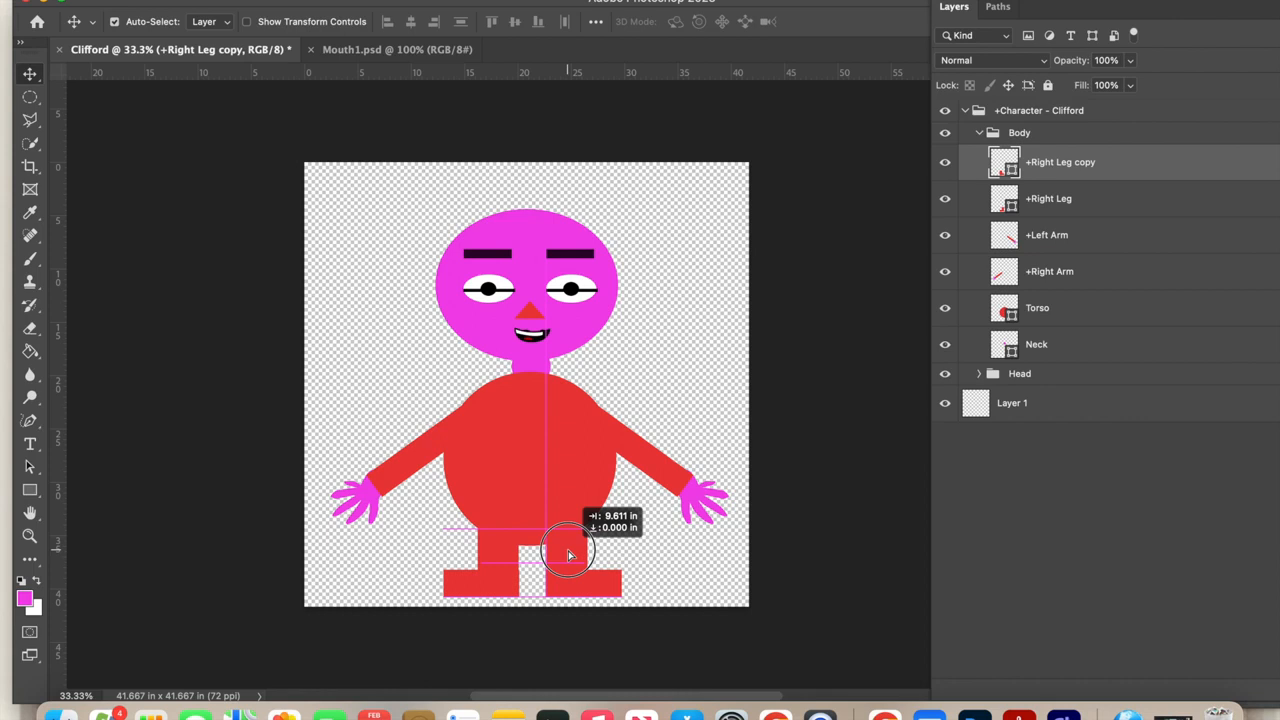
{"action": "left_click_drag", "start_coordinate": [569, 555], "coordinate": [570, 556]}
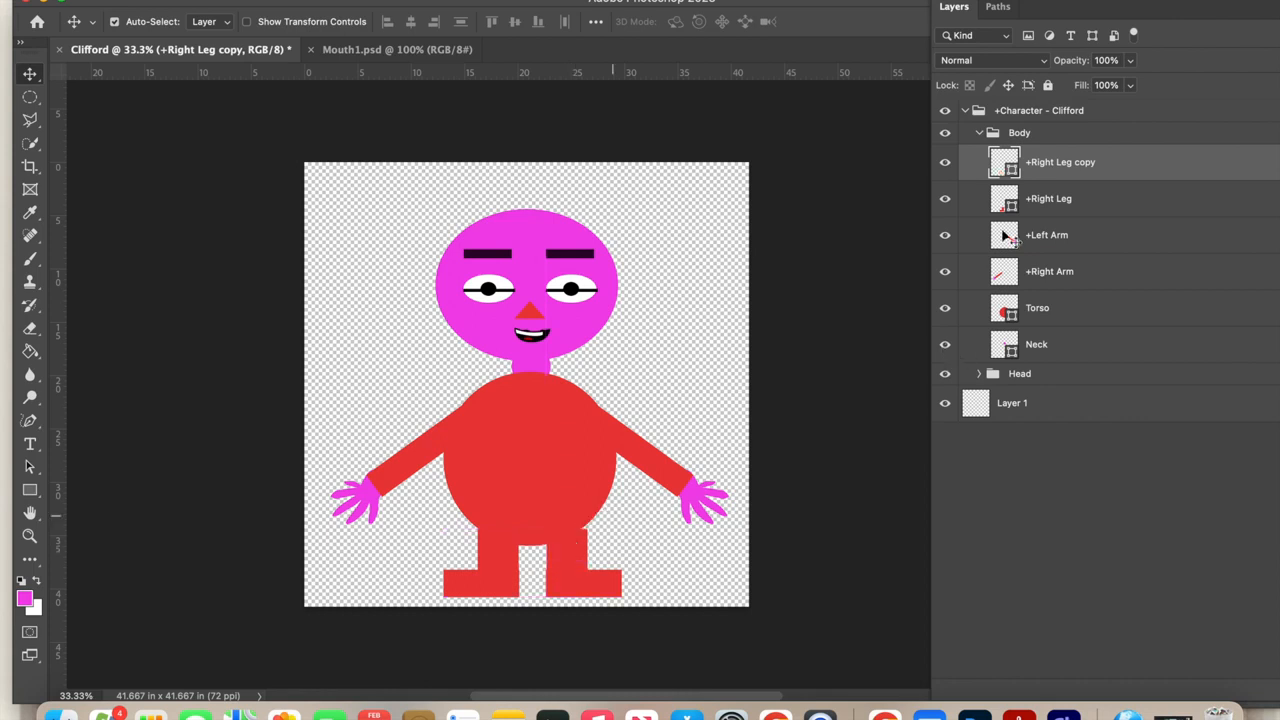
{"action": "left_click", "coordinate": [945, 163]}
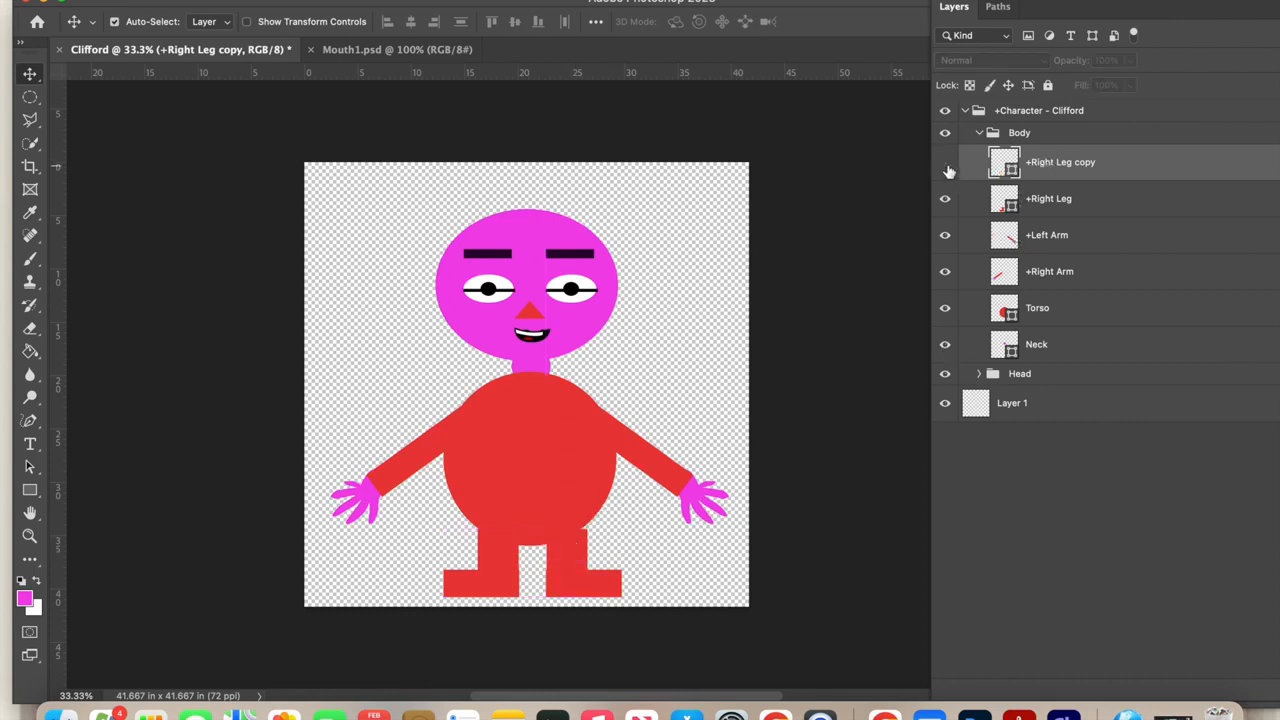
{"action": "left_click", "coordinate": [945, 165]}
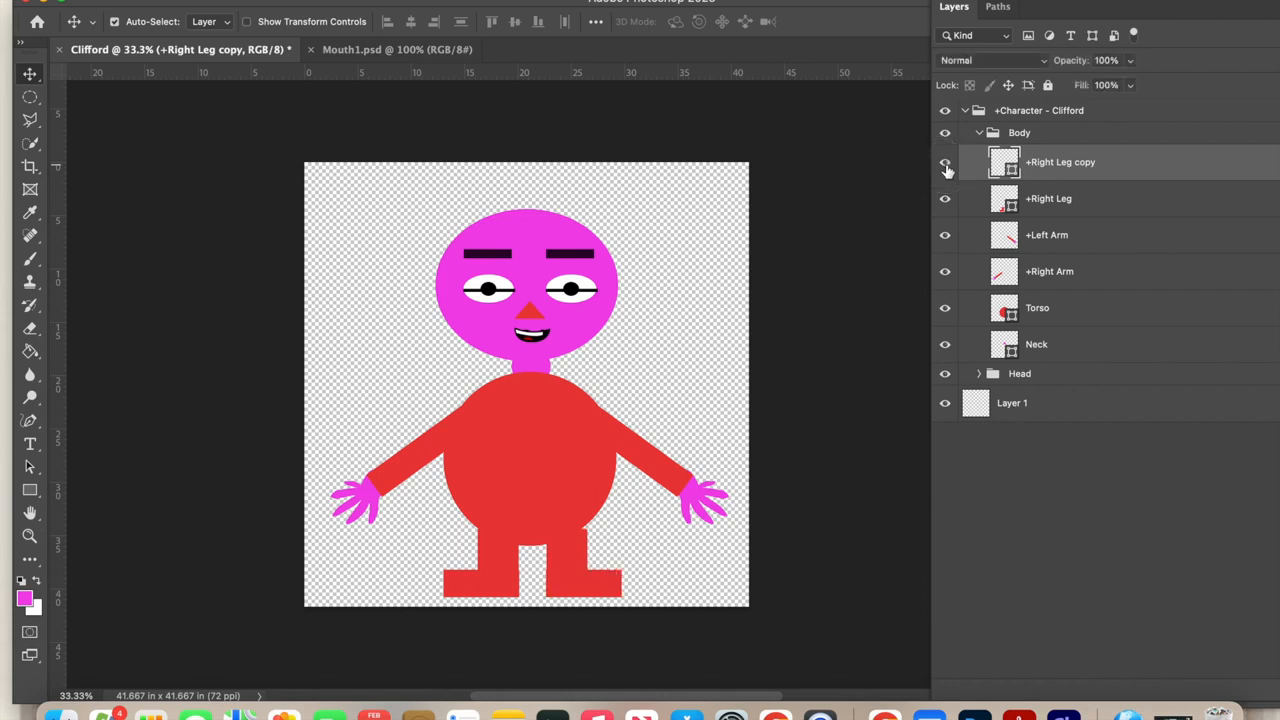
Rename the +Right Leg copy layer as +Left Leg
{"action": "left_click", "coordinate": [1054, 166]}
{"action": "double_click", "coordinate": [1056, 166]}
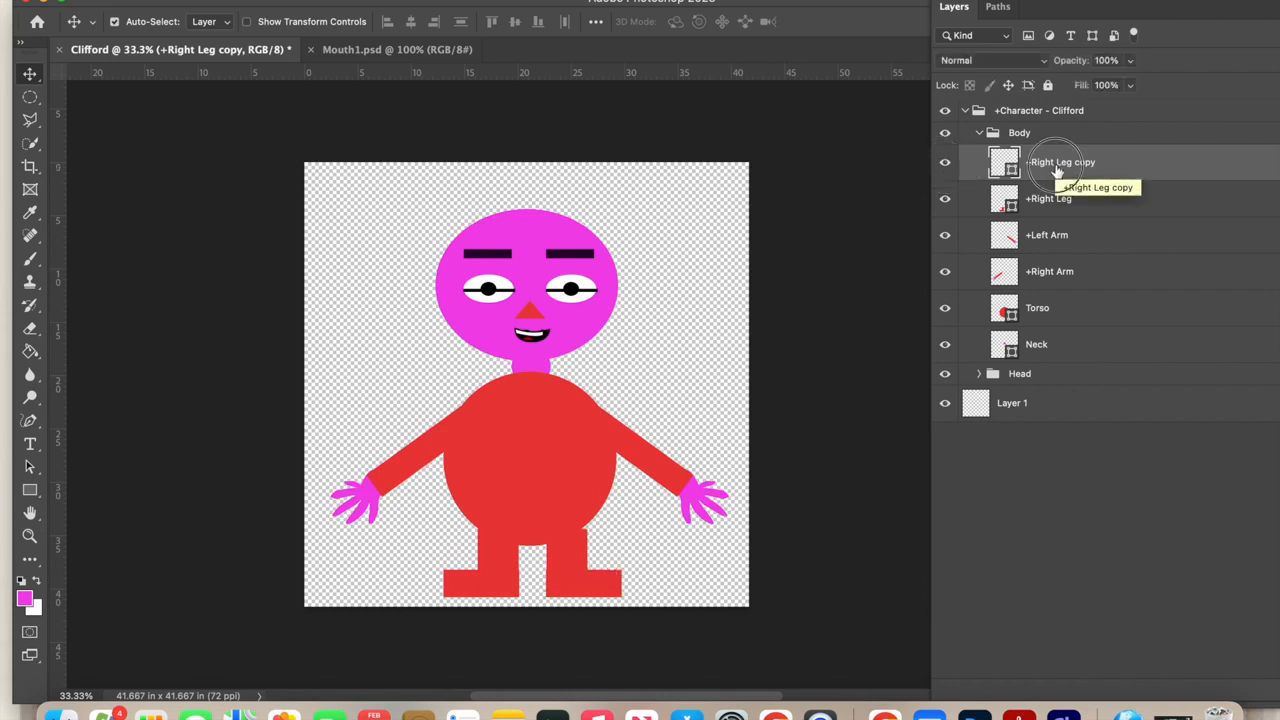
{"action": "type", "text": "+Left "}
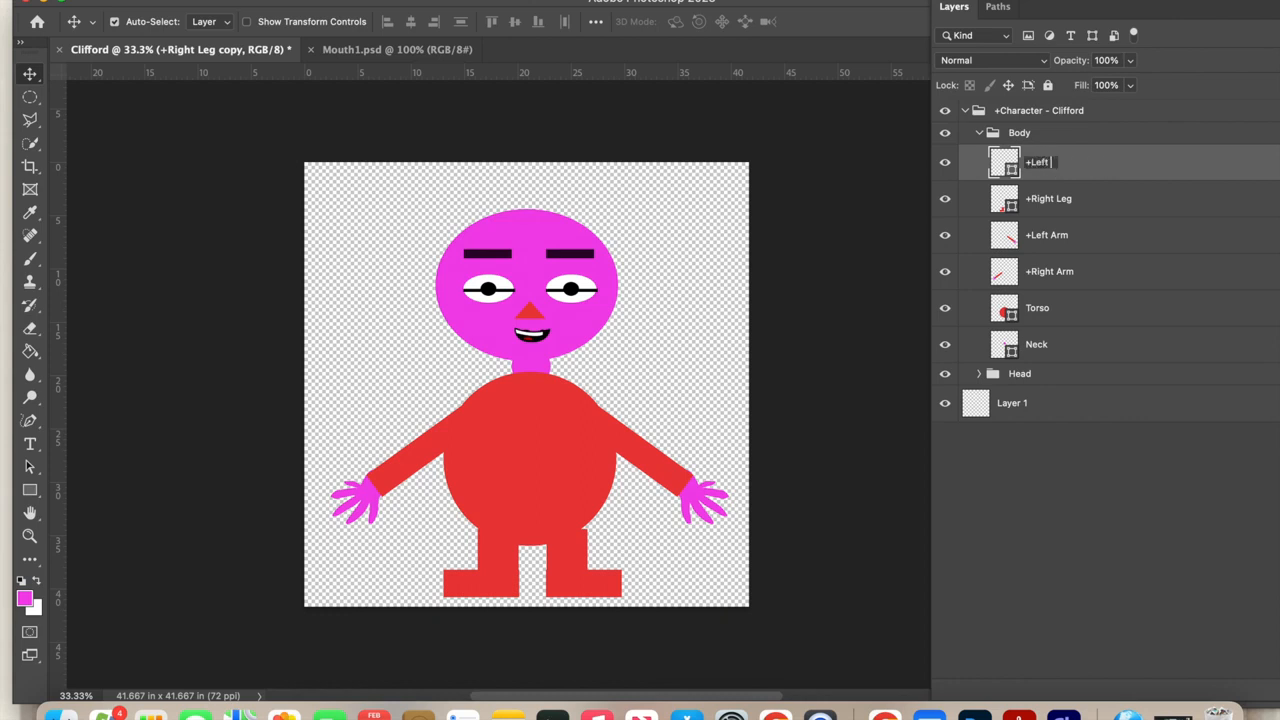
{"action": "type", "text": "Leg"}
{"action": "left_click", "coordinate": [1133, 617]}
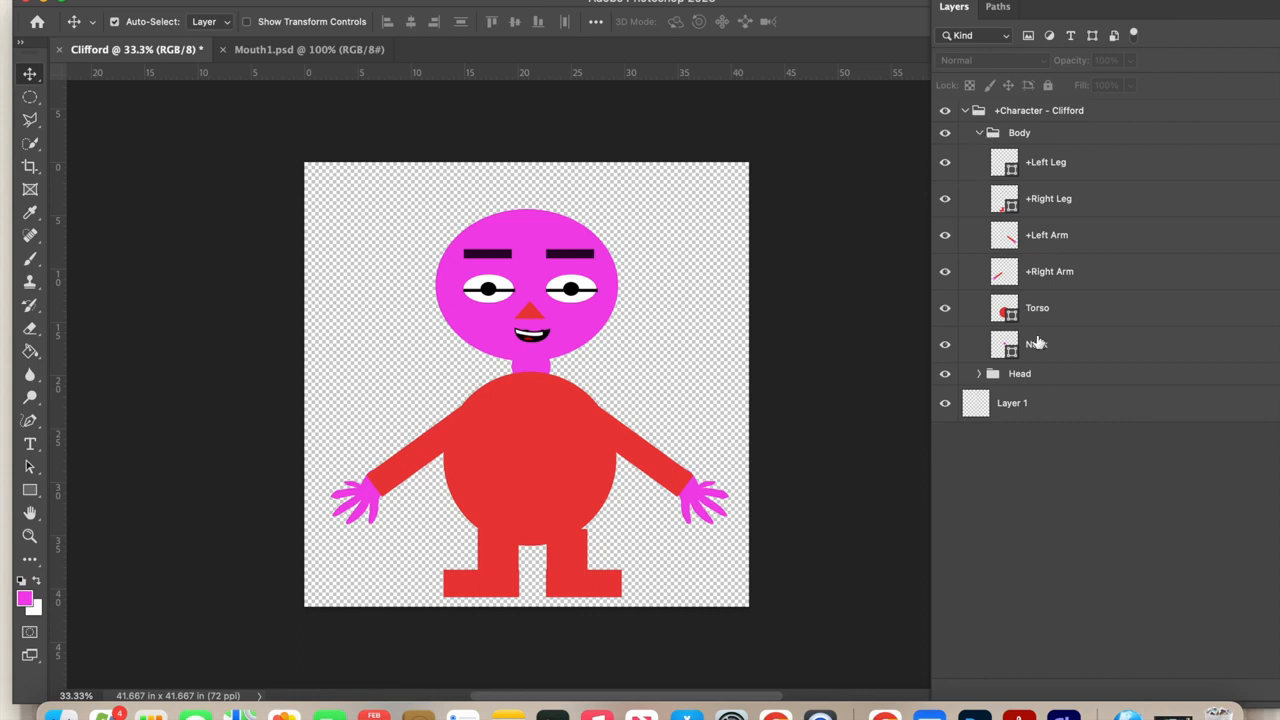
Collapse the Body group, expand the Head group and add a new layer named Hair inside it
{"action": "left_click", "coordinate": [978, 134]}
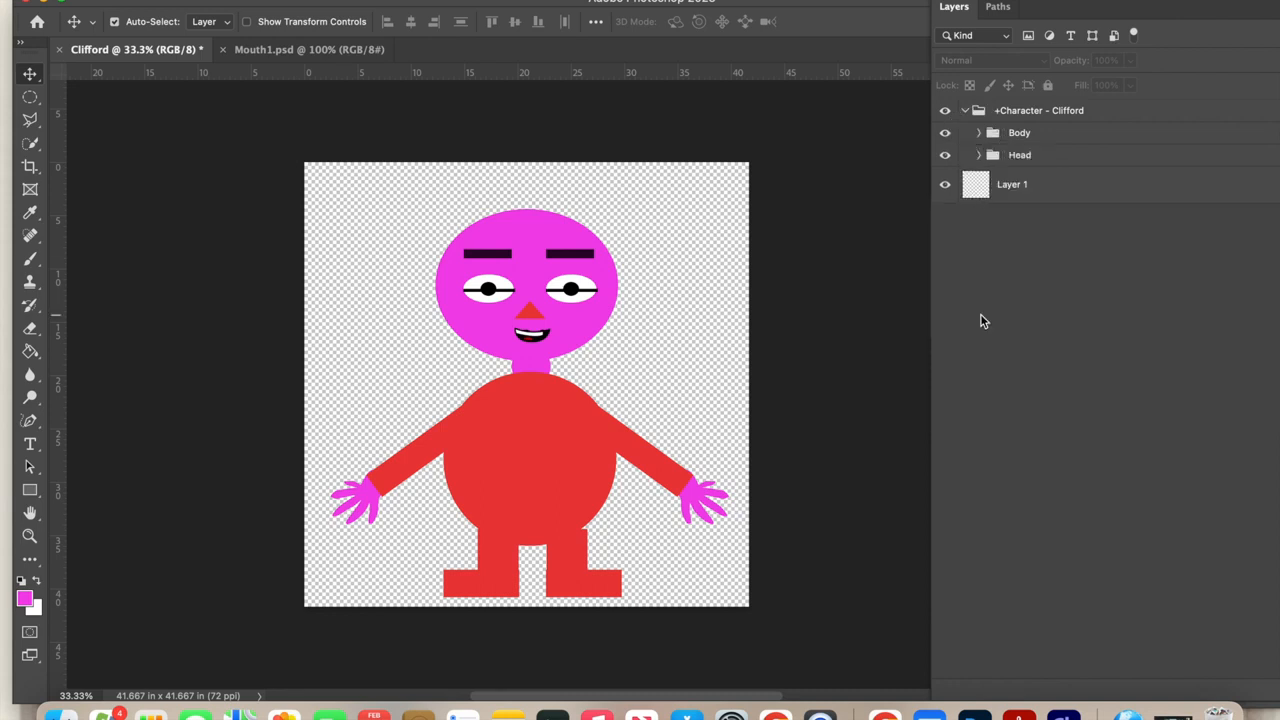
{"action": "left_click", "coordinate": [980, 157]}
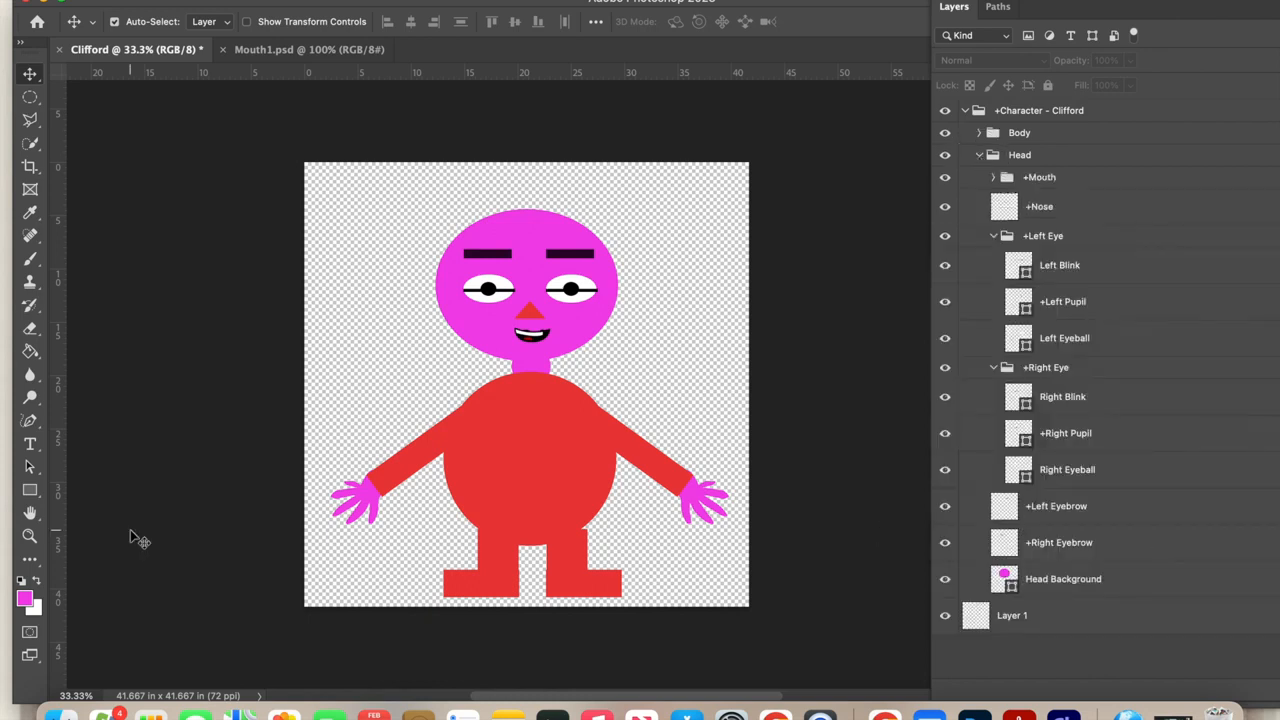
{"action": "left_click", "coordinate": [31, 492]}
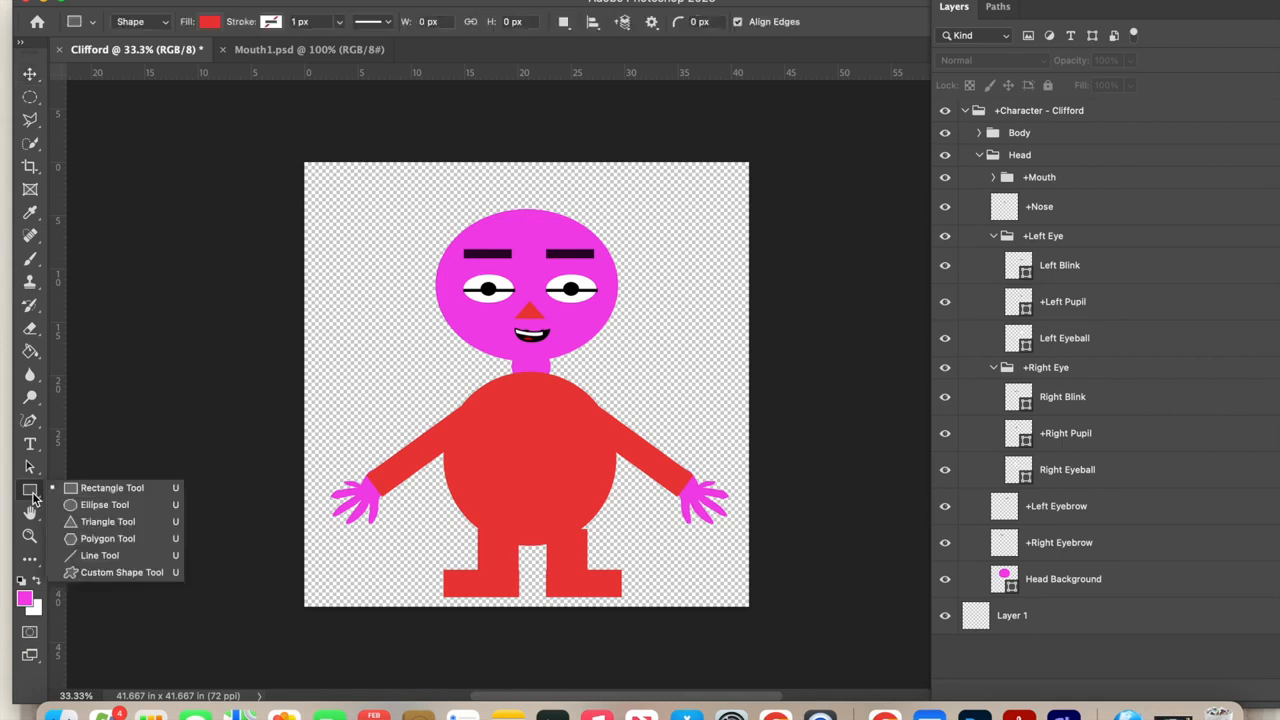
{"action": "left_click", "coordinate": [1057, 157]}
{"action": "left_click", "coordinate": [1057, 157]}
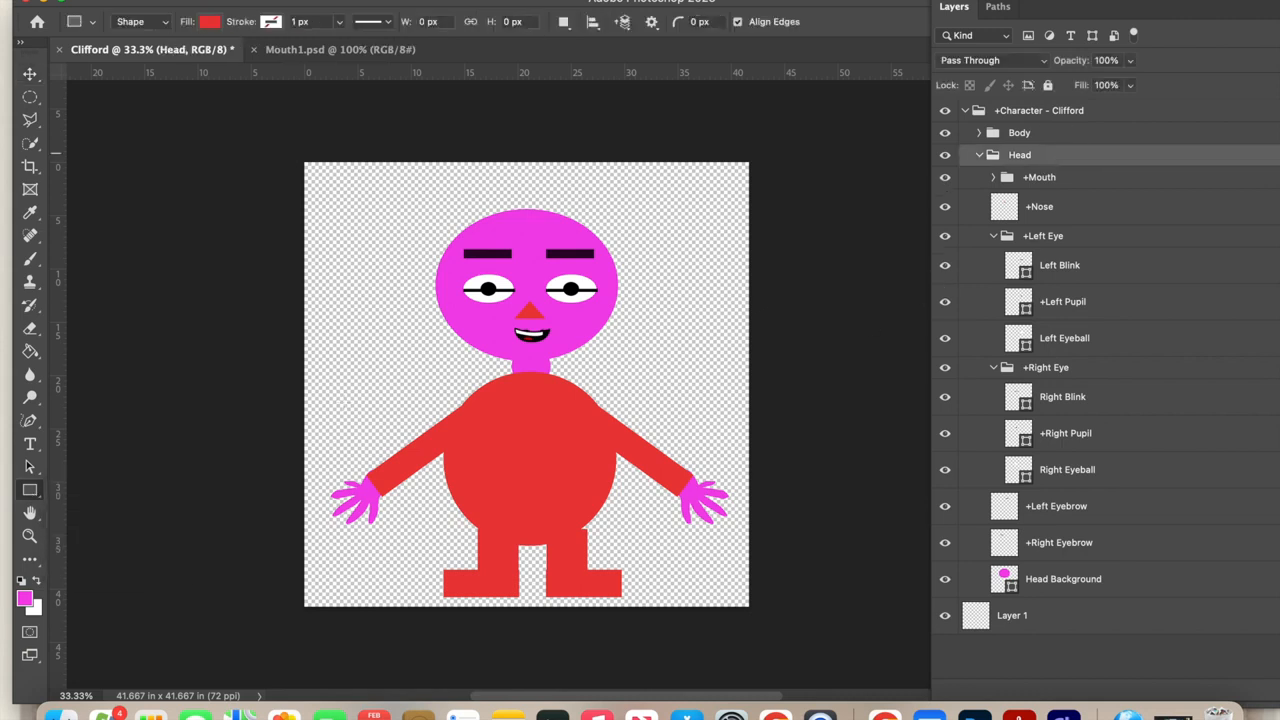
{"action": "left_click", "coordinate": [272, 0]}
{"action": "mouse_move", "coordinate": [300, 0]}
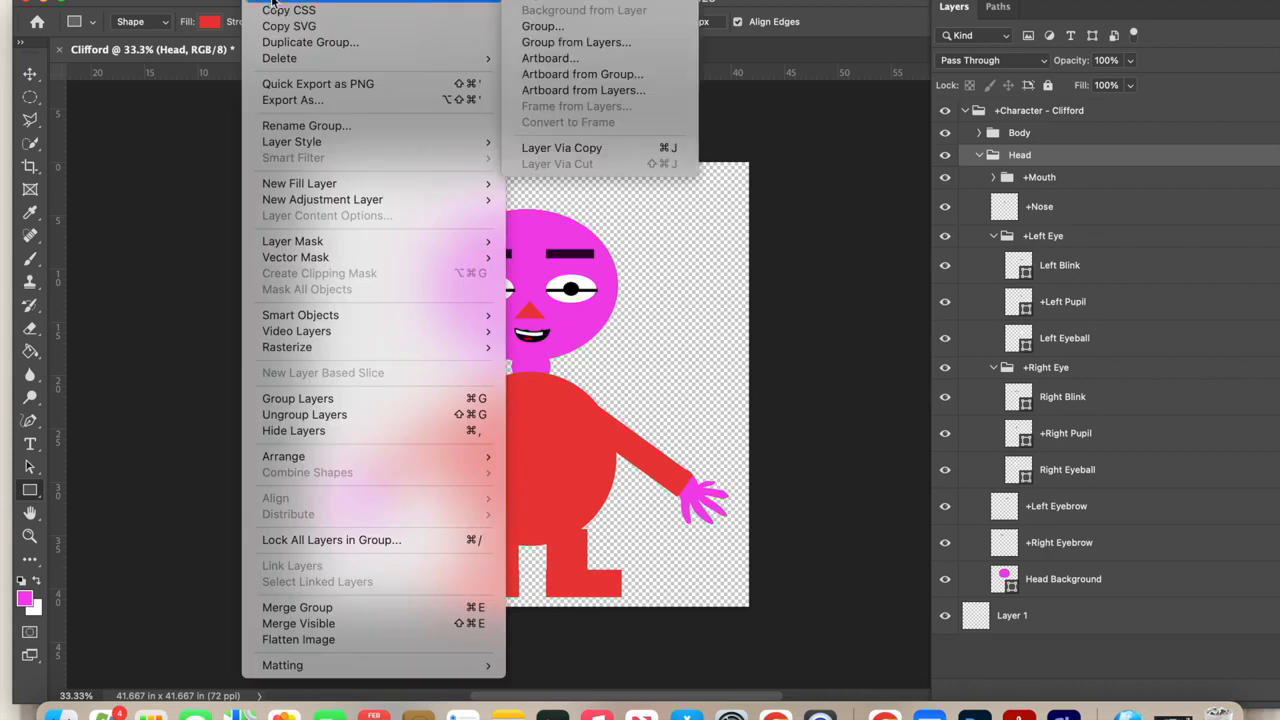
{"action": "left_click", "coordinate": [549, 3]}
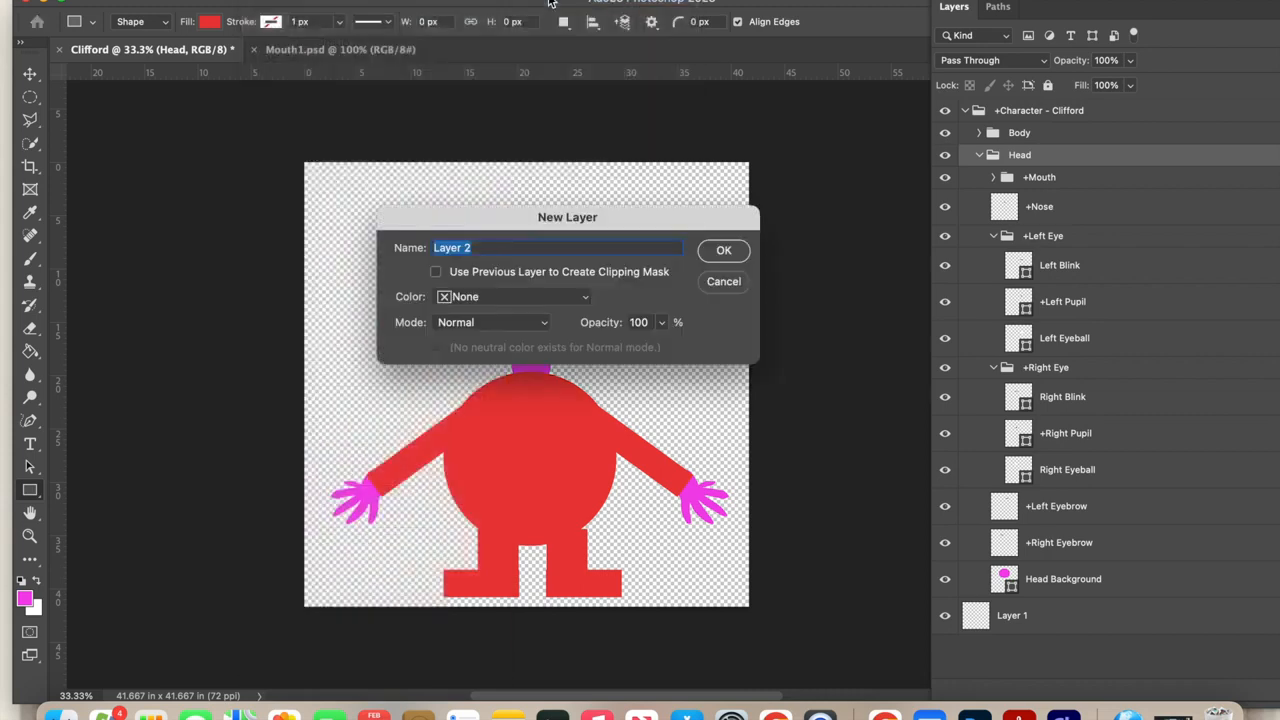
{"action": "type", "text": "Hair"}
{"action": "left_click", "coordinate": [724, 251]}
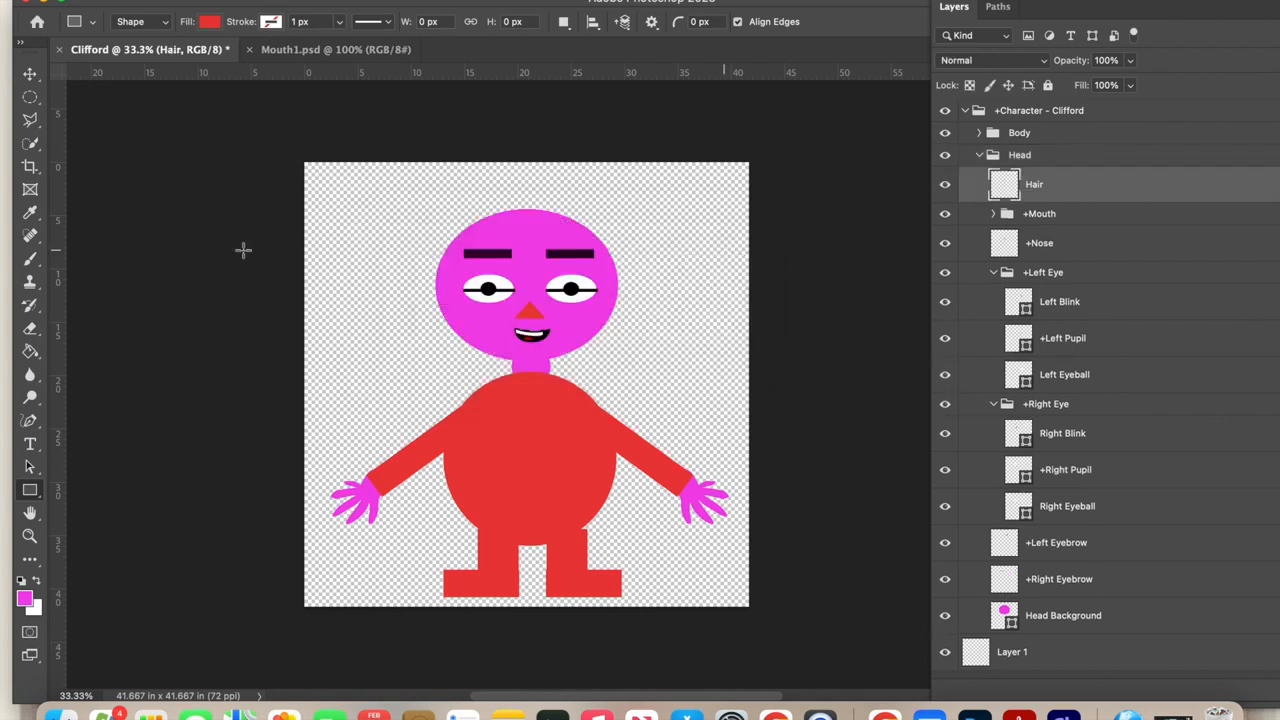
Draw a spiky hair shape about 1986 by 658 px across the top of the head, then rasterize and fill it with blue #4149f1
{"action": "left_click", "coordinate": [30, 420]}
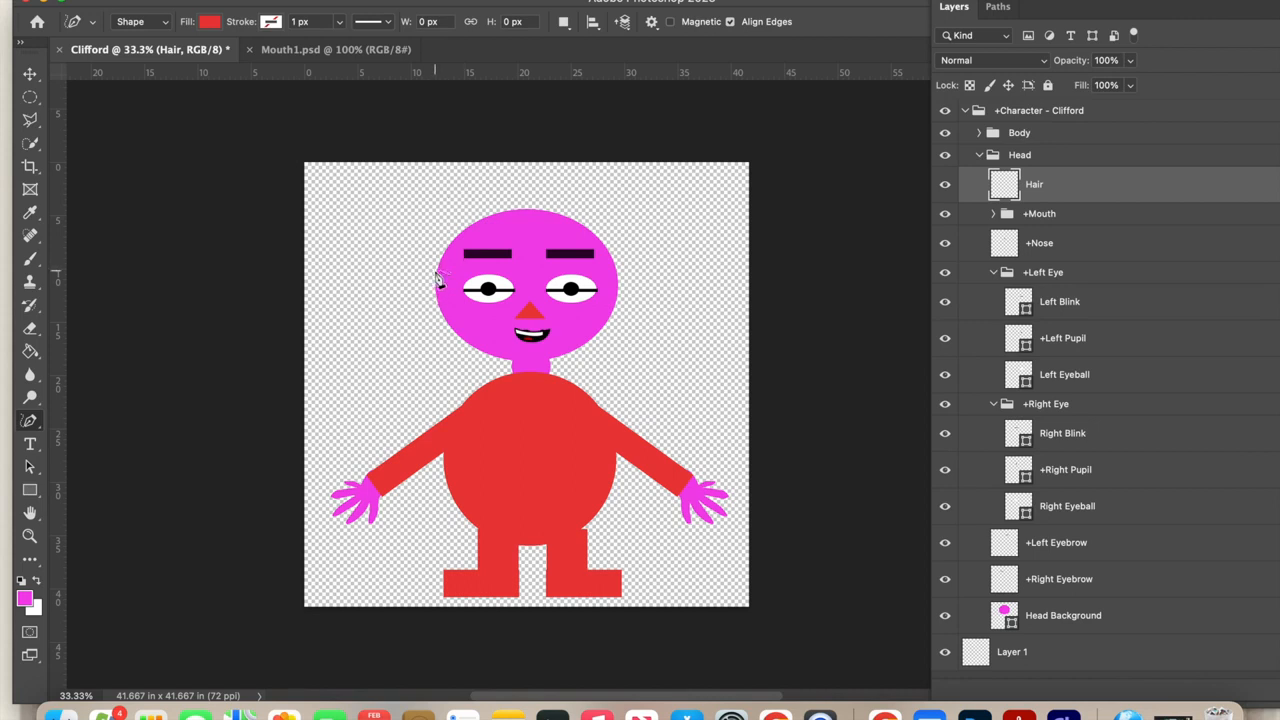
{"action": "mouse_move", "coordinate": [437, 279]}
{"action": "left_mouse_down"}
{"action": "mouse_move", "coordinate": [399, 210]}
{"action": "mouse_move", "coordinate": [432, 242]}
{"action": "mouse_move", "coordinate": [429, 193]}
{"action": "mouse_move", "coordinate": [466, 215]}
{"action": "mouse_move", "coordinate": [497, 177]}
{"action": "mouse_move", "coordinate": [495, 198]}
{"action": "mouse_move", "coordinate": [510, 202]}
{"action": "mouse_move", "coordinate": [562, 179]}
{"action": "mouse_move", "coordinate": [556, 196]}
{"action": "mouse_move", "coordinate": [569, 203]}
{"action": "mouse_move", "coordinate": [689, 227]}
{"action": "mouse_move", "coordinate": [626, 268]}
{"action": "mouse_move", "coordinate": [597, 238]}
{"action": "mouse_move", "coordinate": [520, 220]}
{"action": "mouse_move", "coordinate": [471, 231]}
{"action": "mouse_move", "coordinate": [440, 281]}
{"action": "left_mouse_up"}
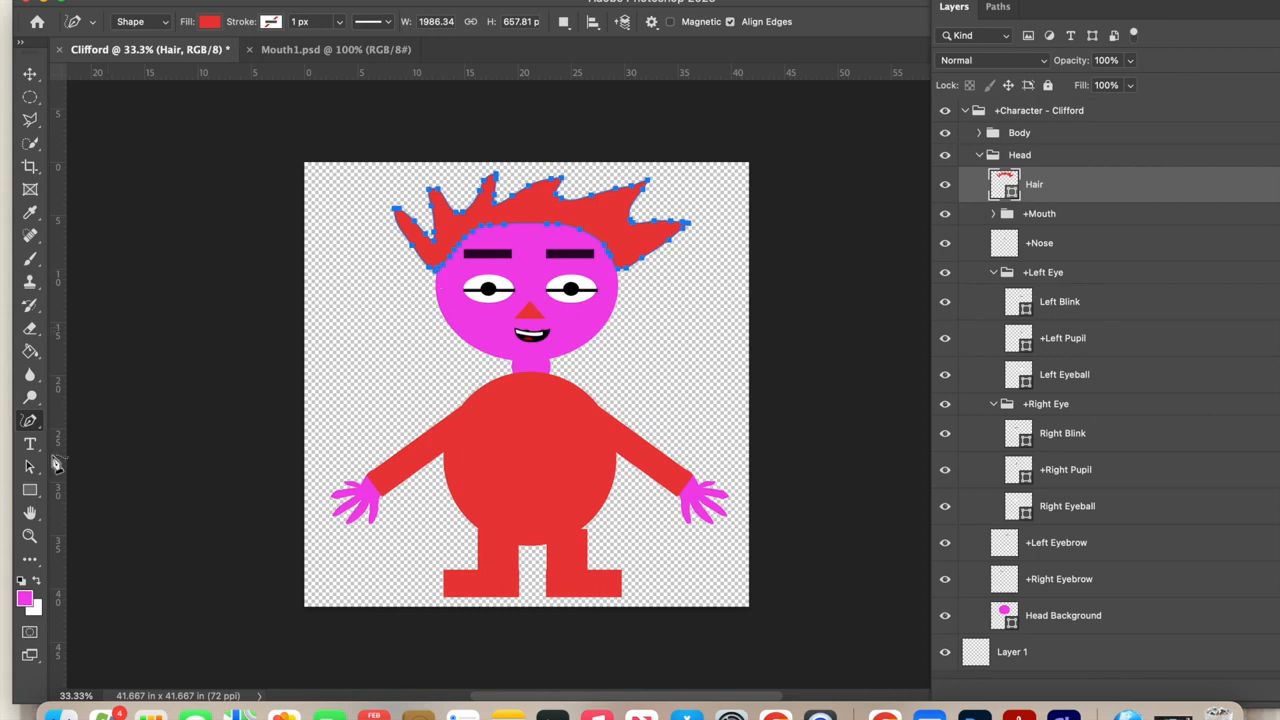
{"action": "left_click", "coordinate": [24, 598]}
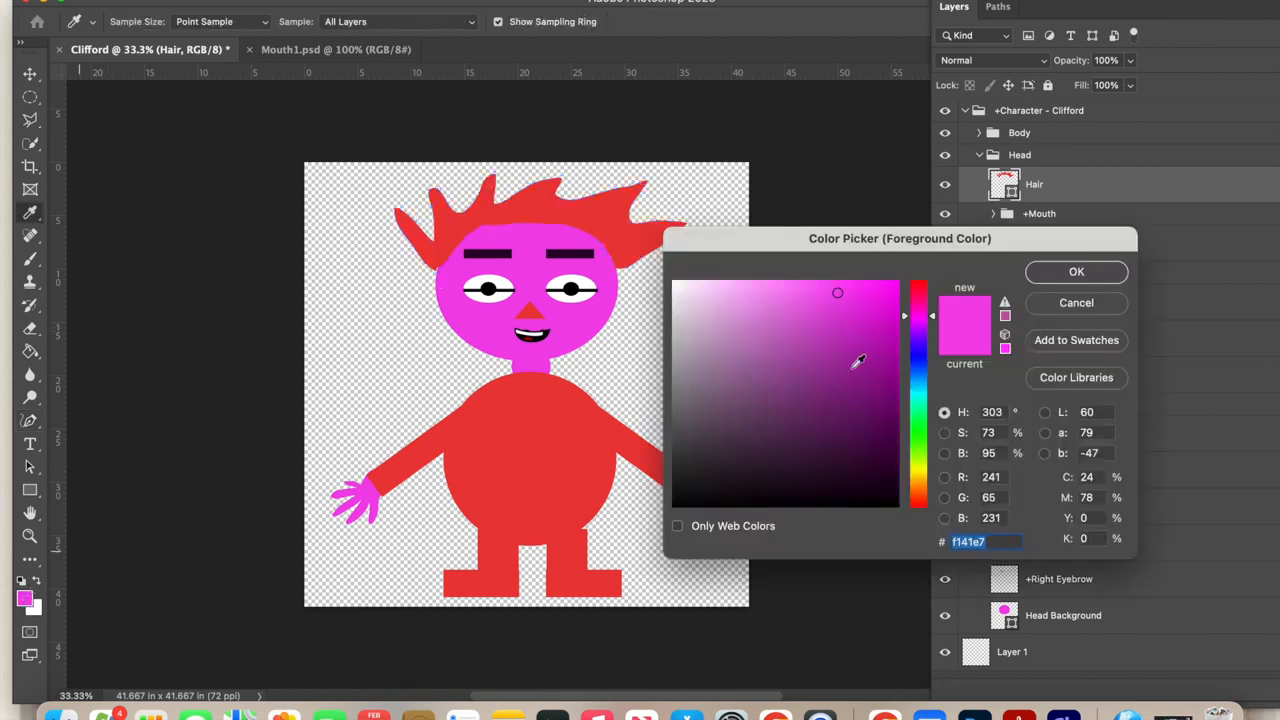
{"action": "left_click", "coordinate": [914, 357]}
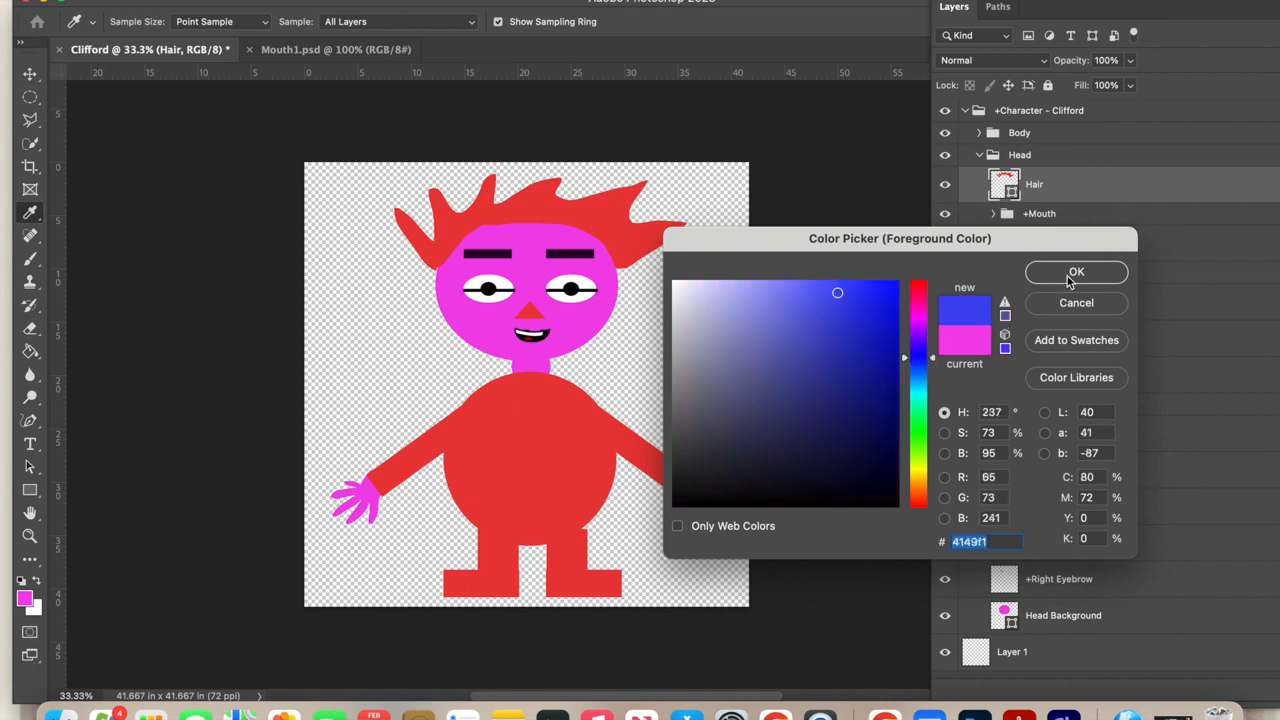
{"action": "key", "text": "Return"}
{"action": "left_click", "coordinate": [30, 351]}
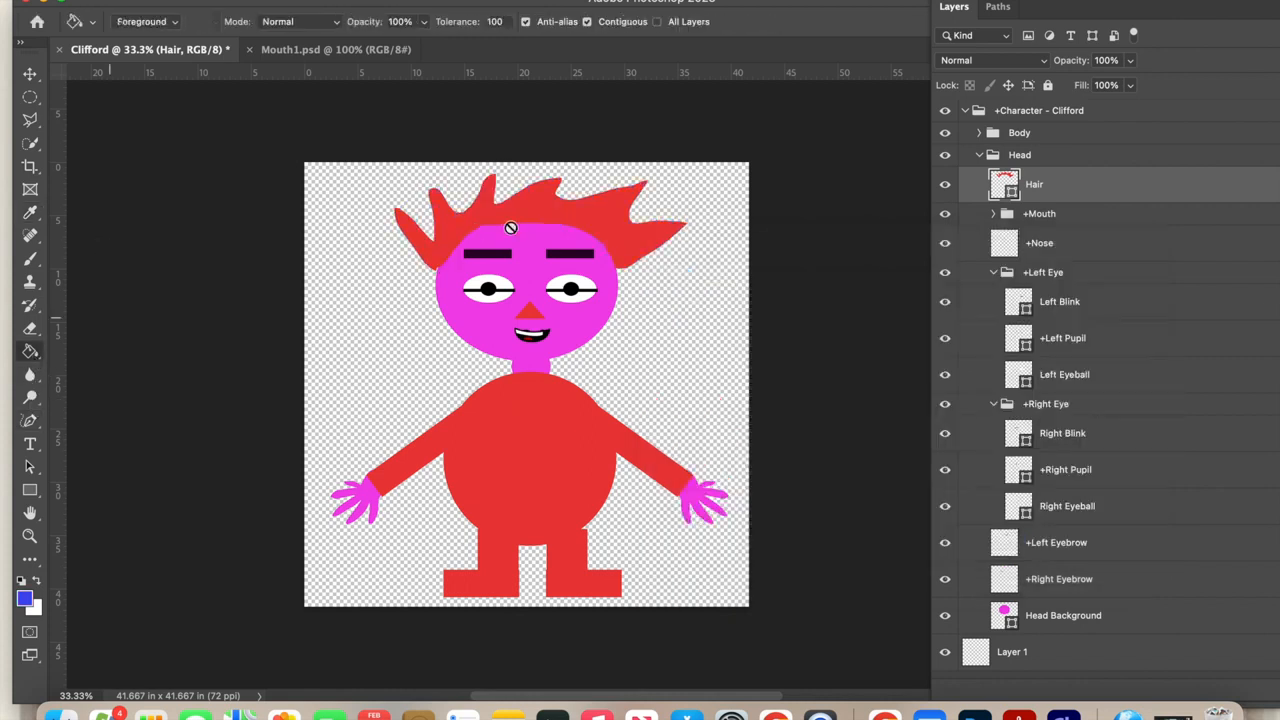
{"action": "left_click", "coordinate": [528, 215]}
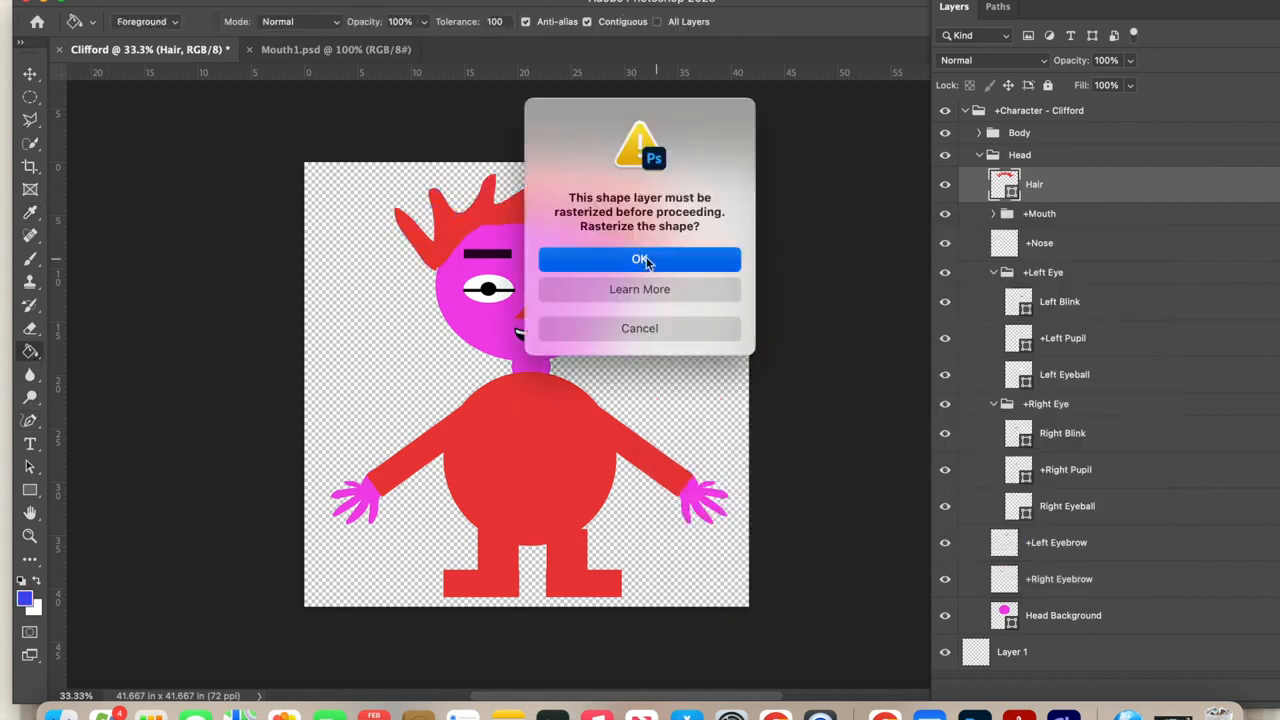
{"action": "left_click", "coordinate": [665, 262]}
{"action": "left_click", "coordinate": [608, 241]}
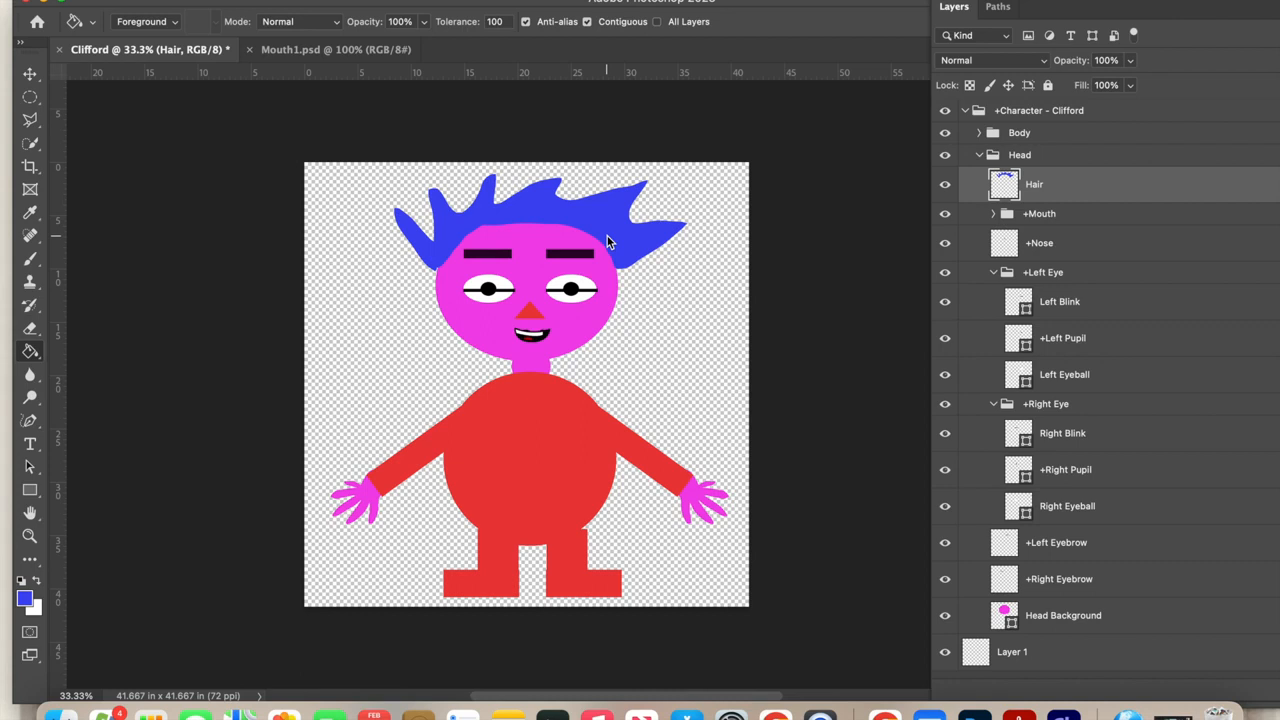
Save the document to Creative Cloud under the name Clifford Puppet
{"action": "left_click", "coordinate": [135, 0]}
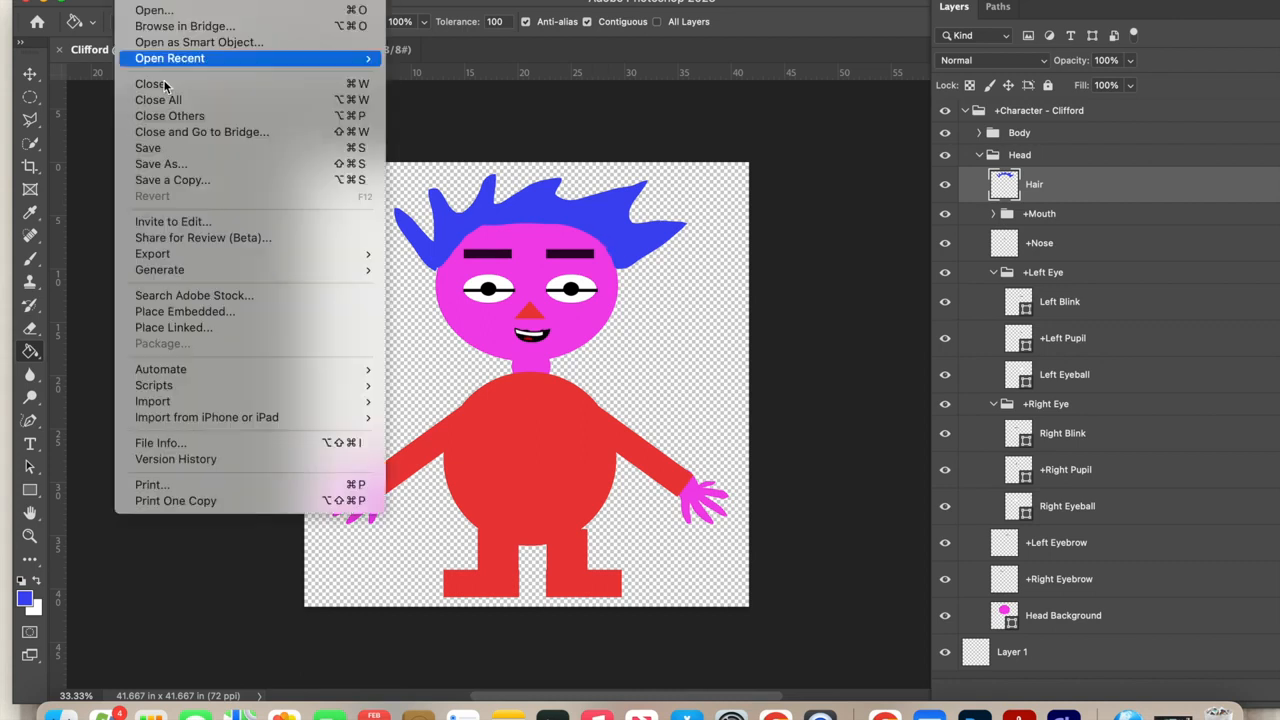
{"action": "left_click", "coordinate": [168, 153]}
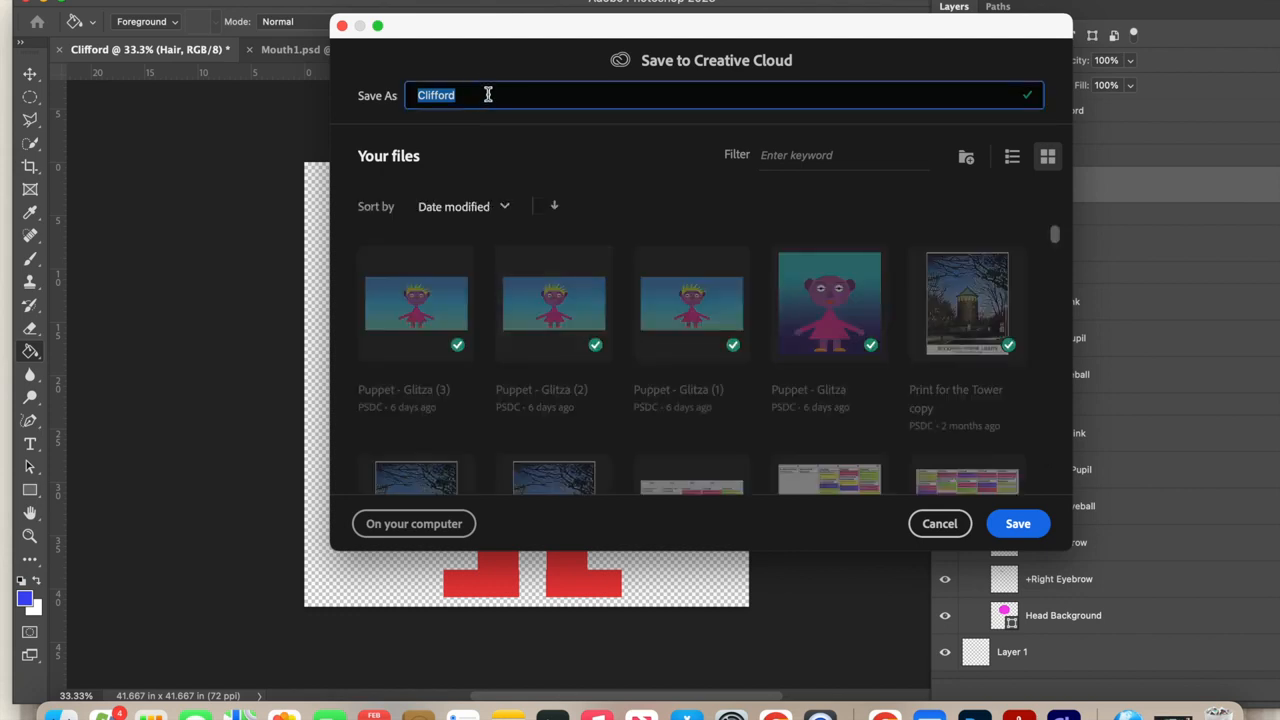
{"action": "left_click", "coordinate": [488, 94]}
{"action": "type", "text": "Puppet"}
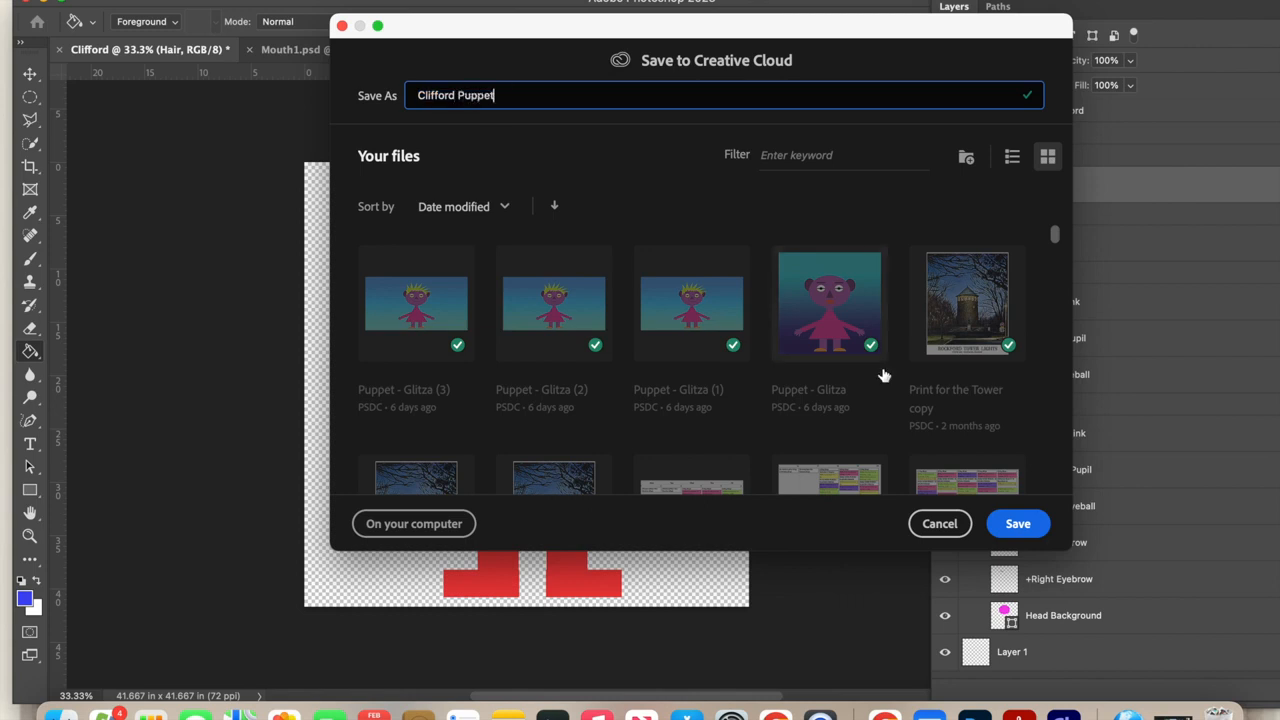
{"action": "left_click", "coordinate": [1018, 523]}
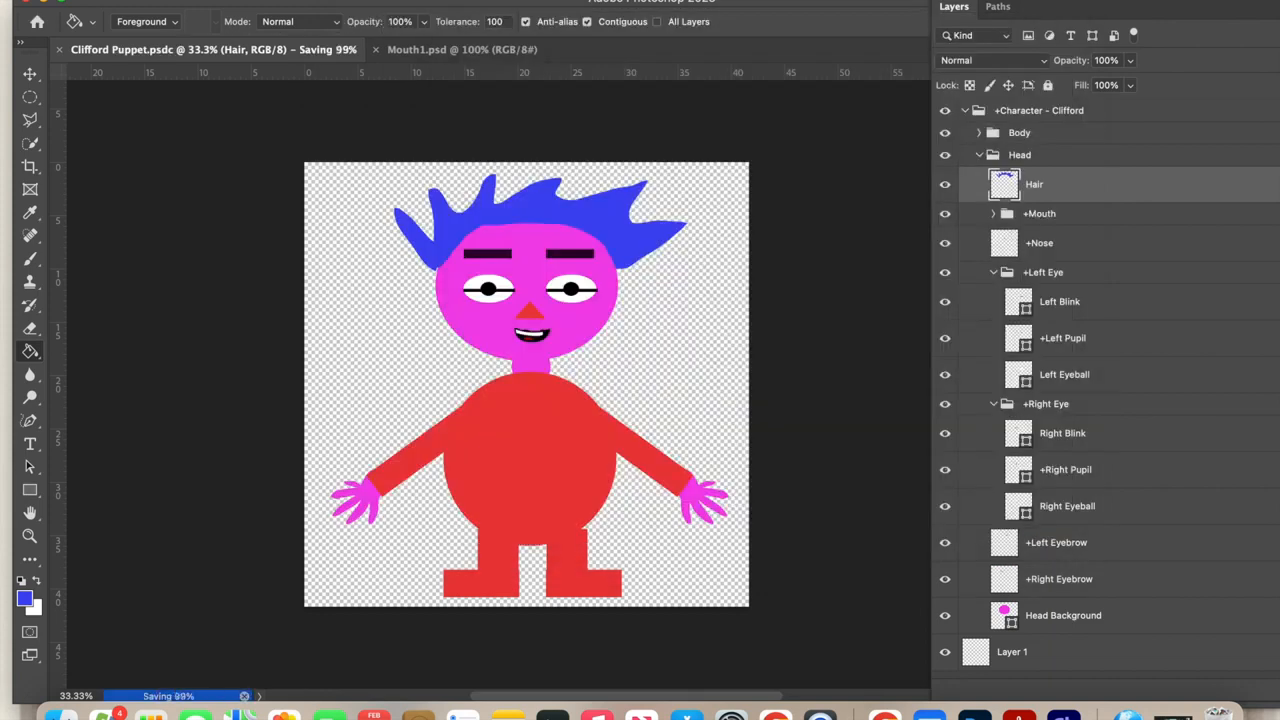
Try to save a copy of the puppet document
{"action": "left_click", "coordinate": [133, 0]}
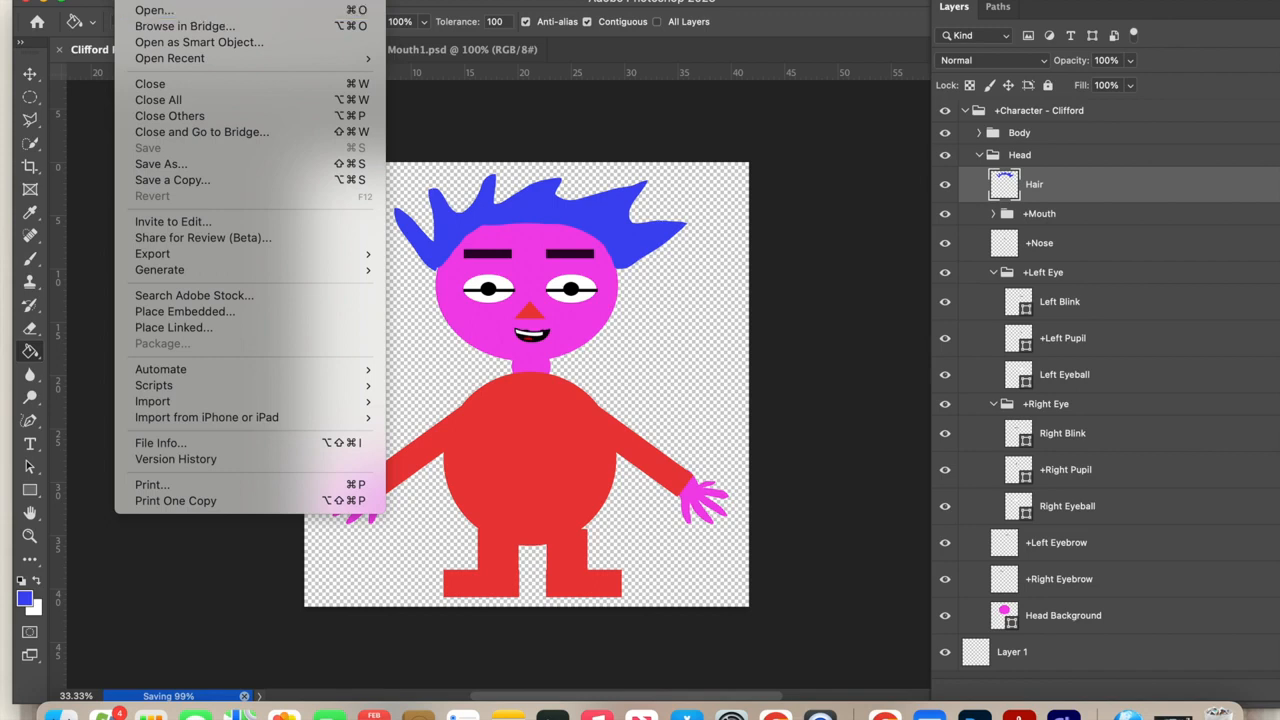
{"action": "left_click", "coordinate": [166, 182]}
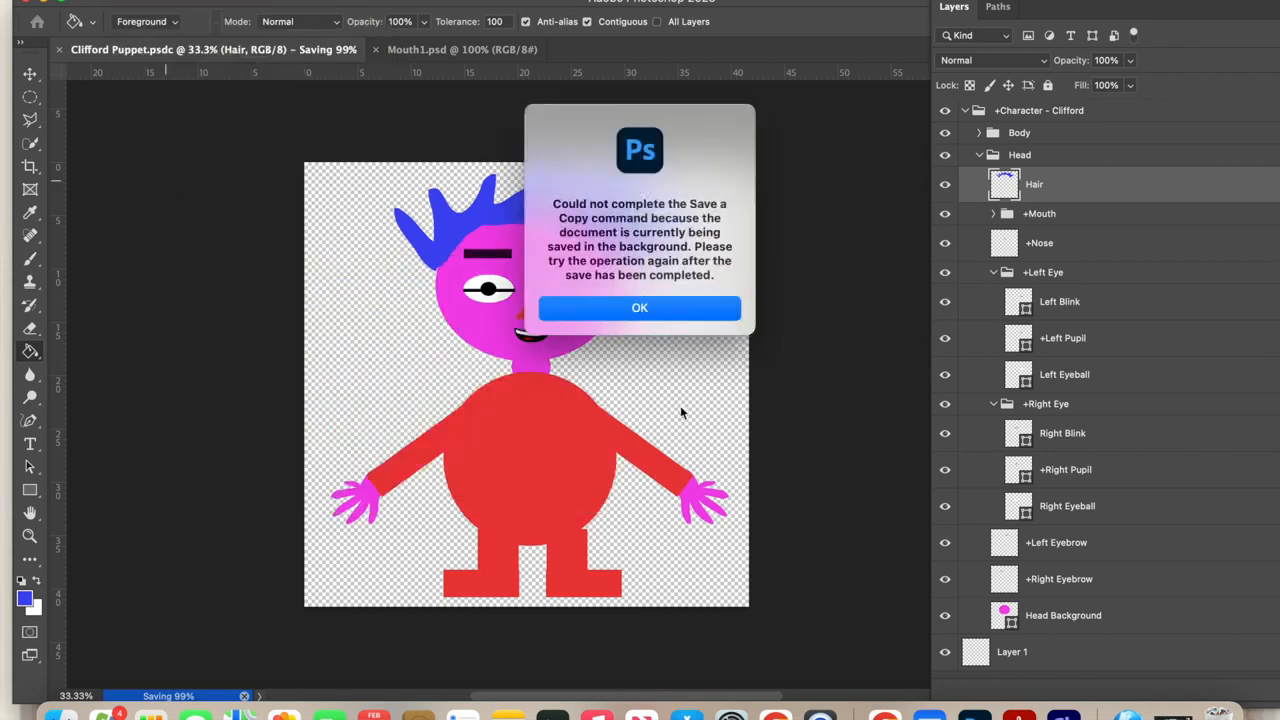
{"action": "left_click", "coordinate": [660, 310]}
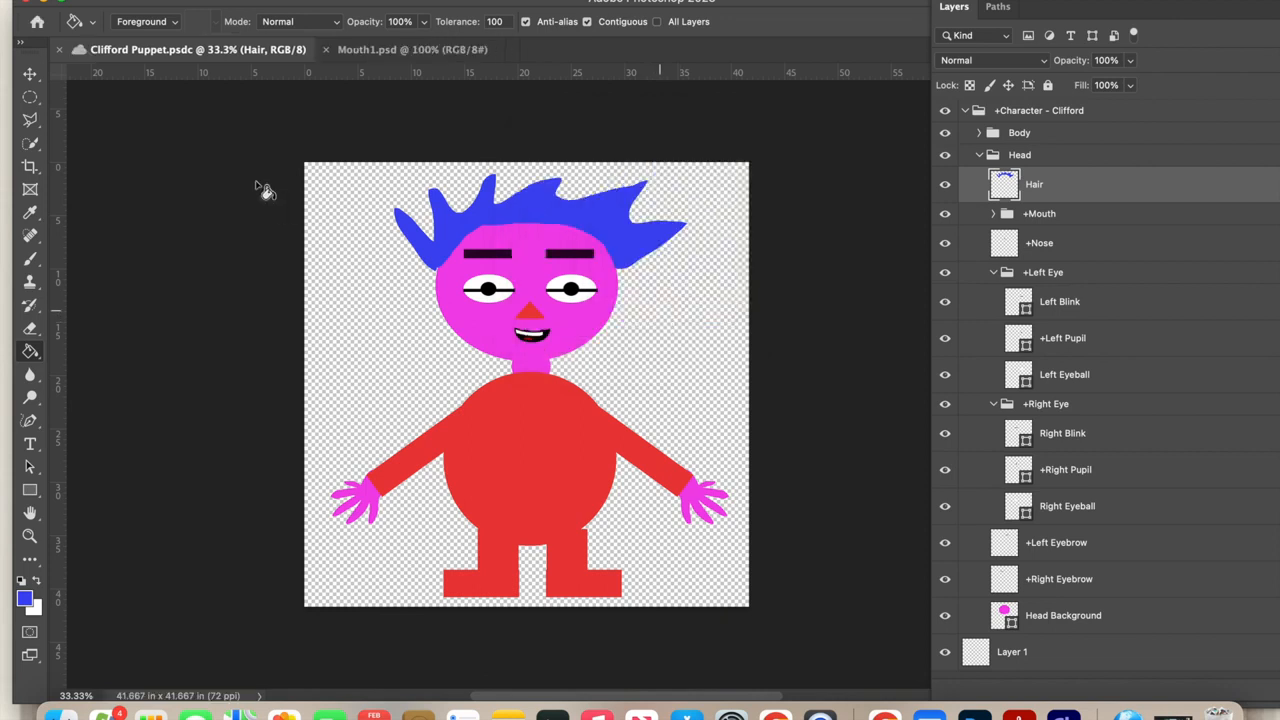
Save a layered Photoshop-format copy on the computer's Desktop as Clifford Puppet copy.psd, keeping Maximize Compatibility enabled
{"action": "left_click", "coordinate": [132, 0]}
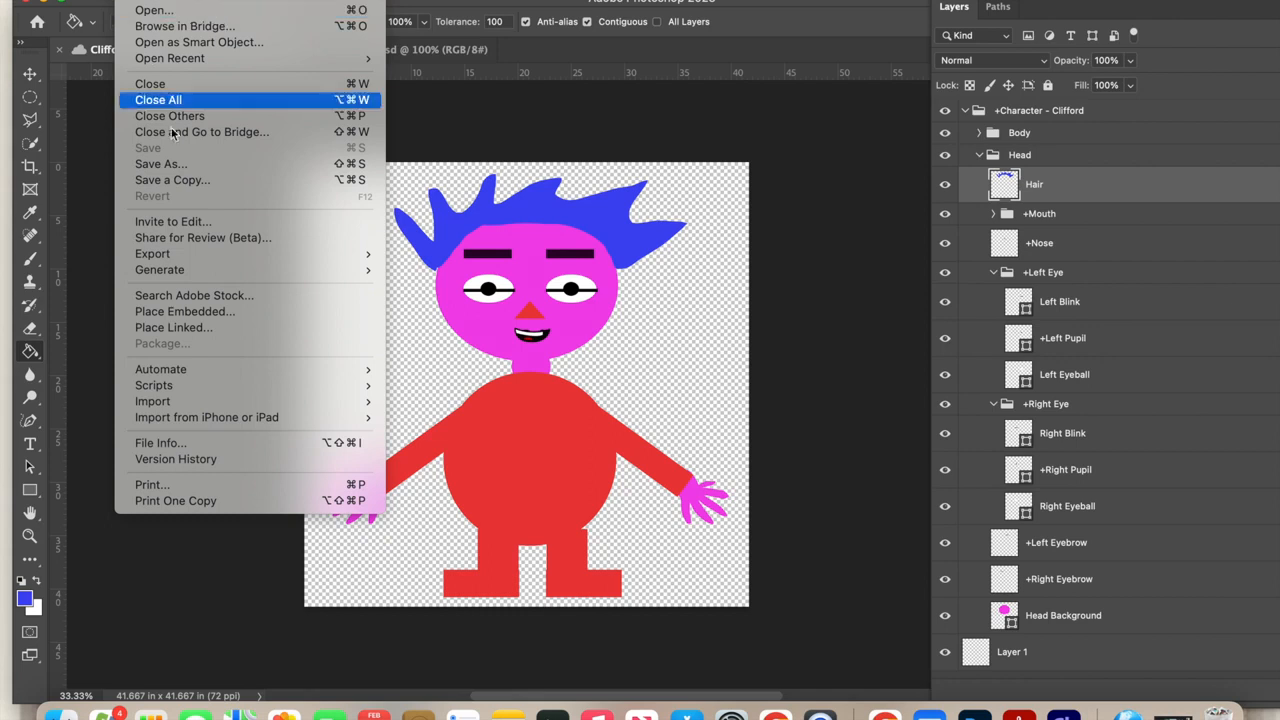
{"action": "left_click", "coordinate": [185, 186]}
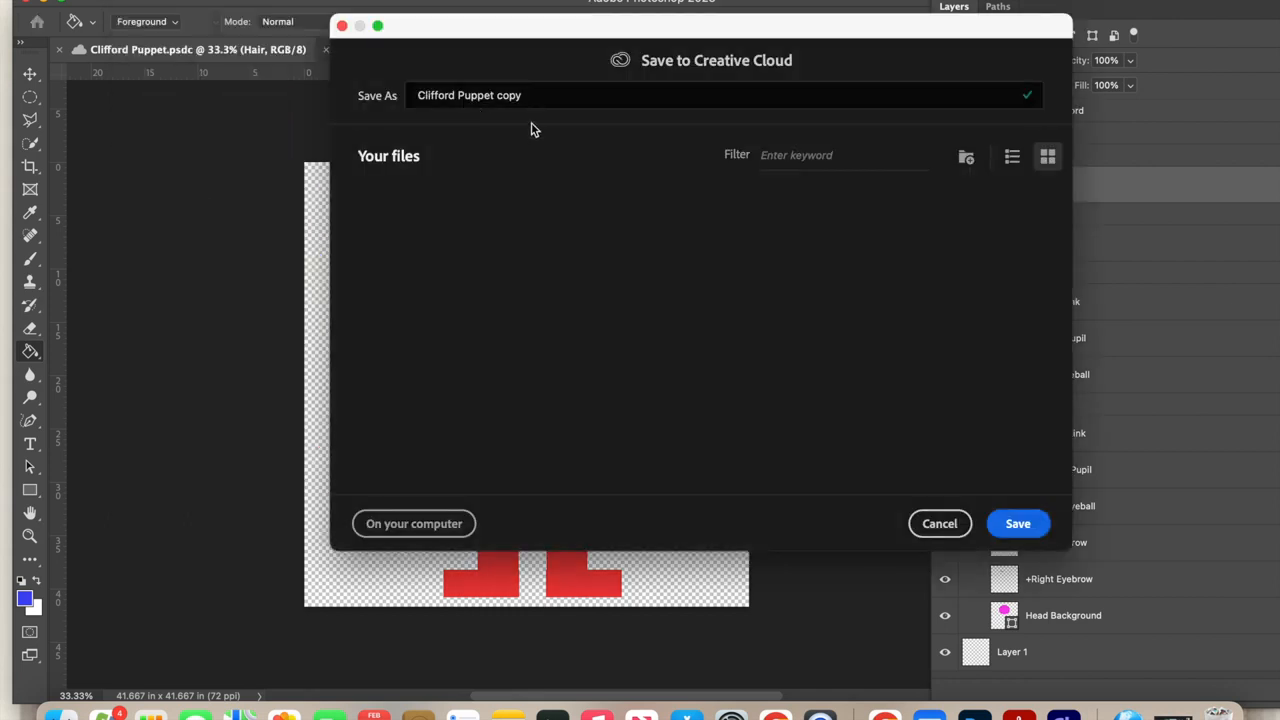
{"action": "left_click", "coordinate": [534, 95]}
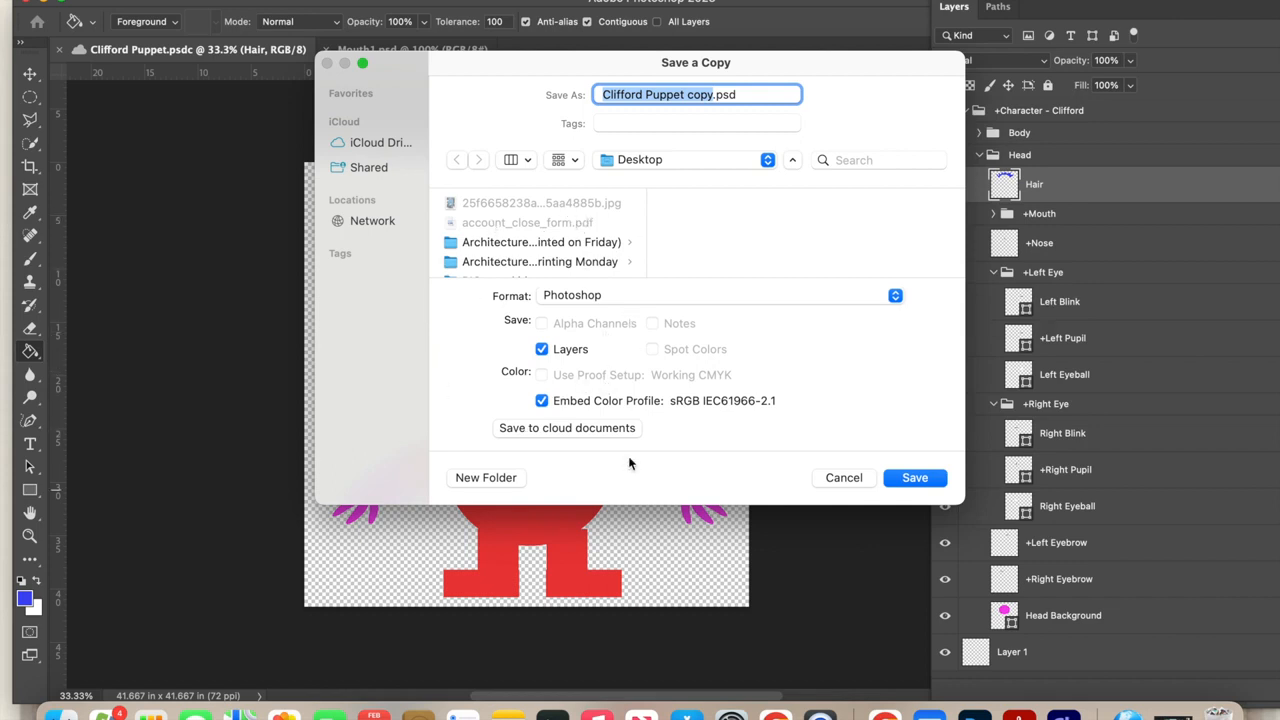
{"action": "left_click", "coordinate": [928, 480]}
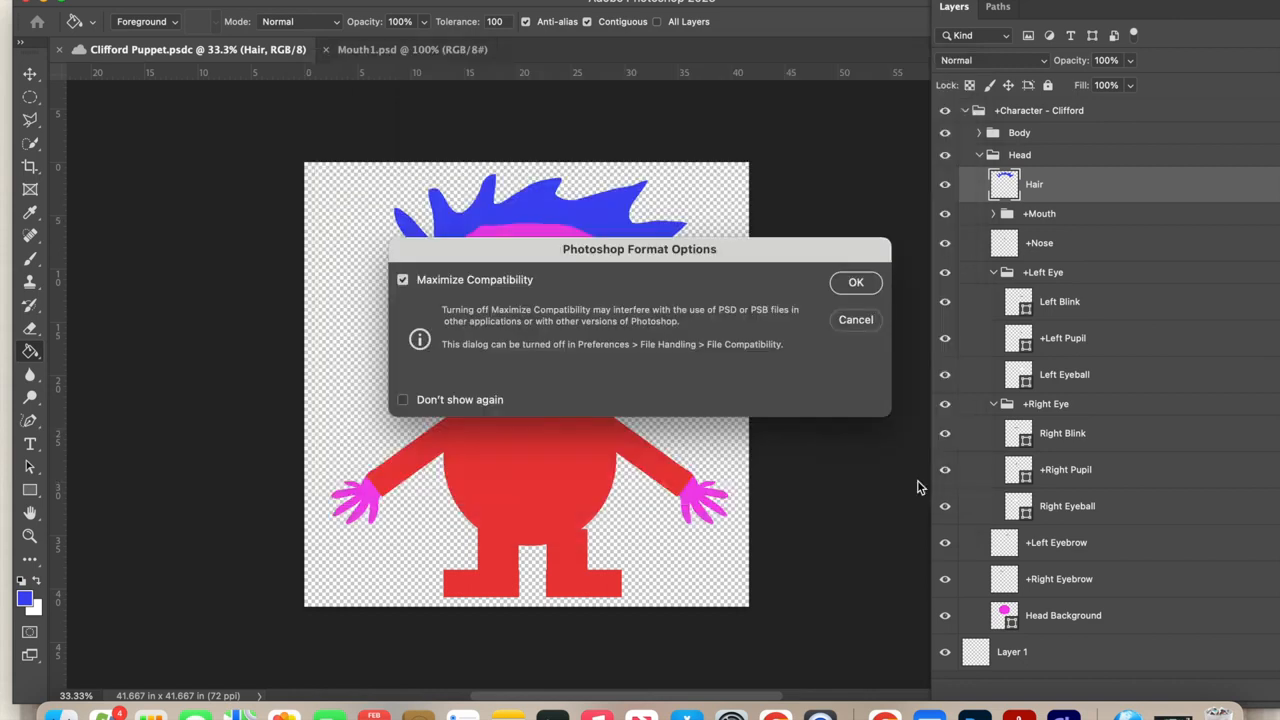
{"action": "left_click", "coordinate": [855, 285]}
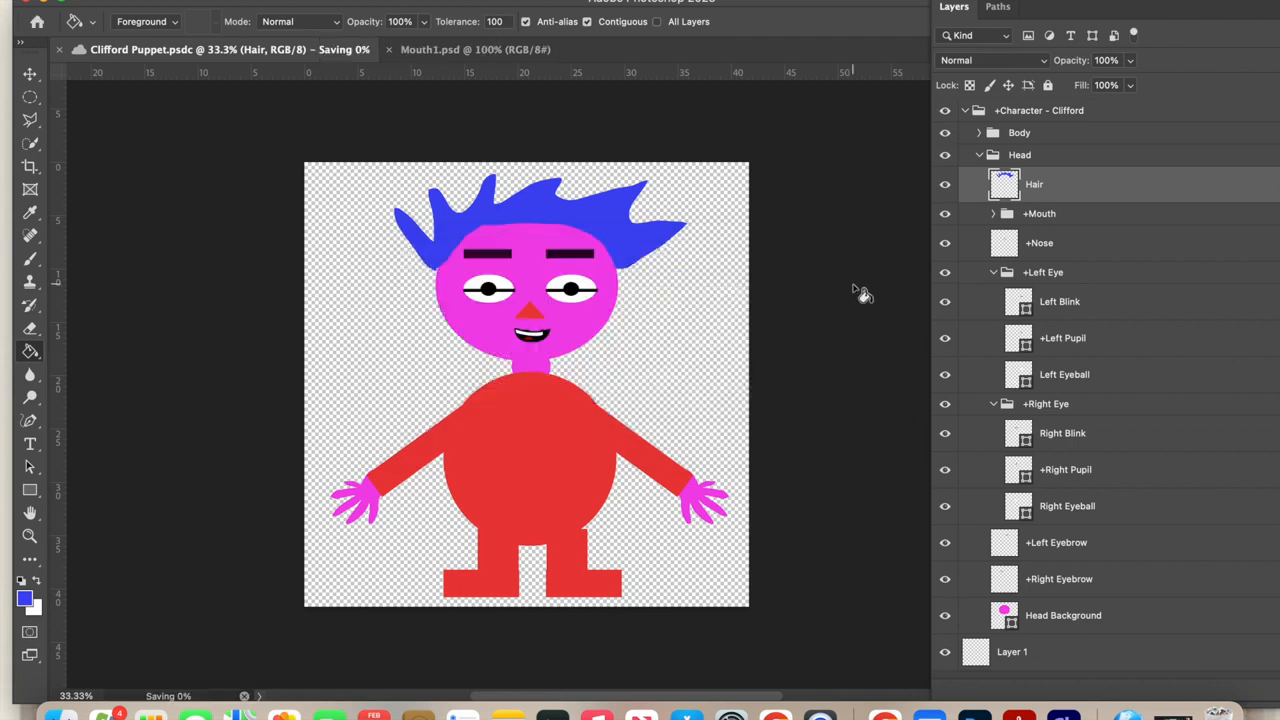